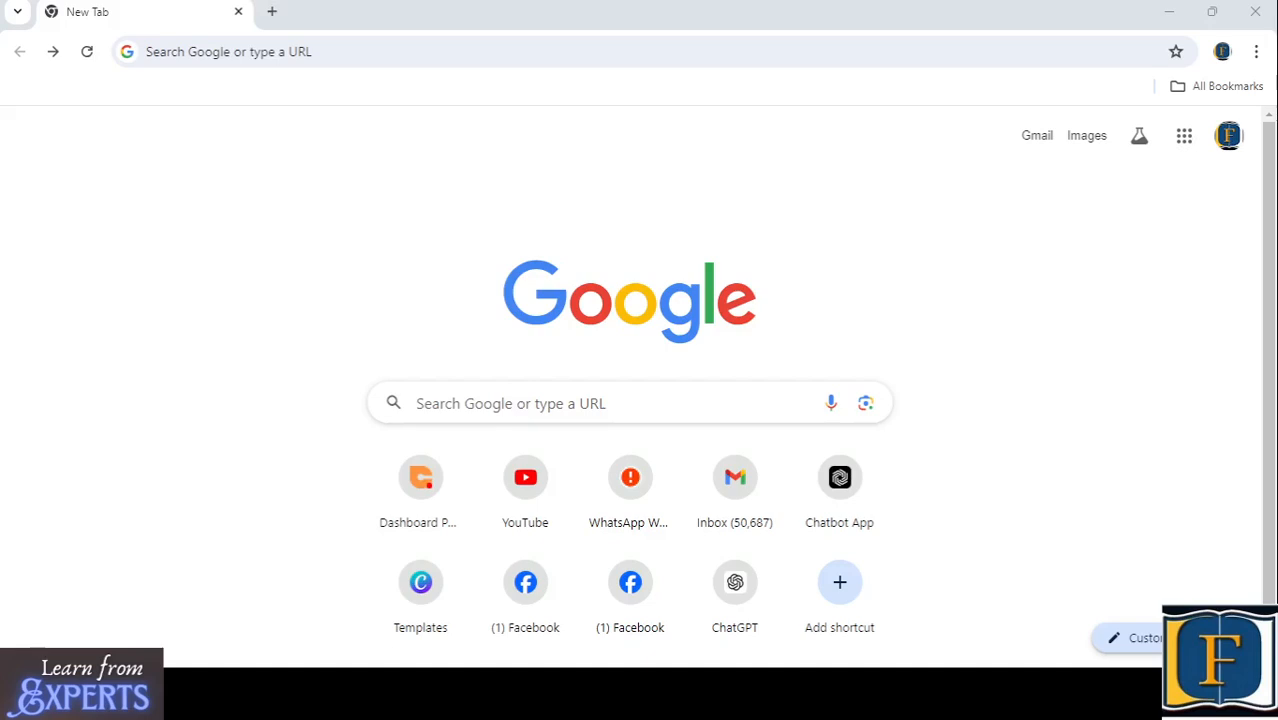
# - Search the web for "canva", open the canva.com home page and dismiss the Canva Pro upgrade offer
pyautogui.click(509, 394)
pyautogui.write('canva')
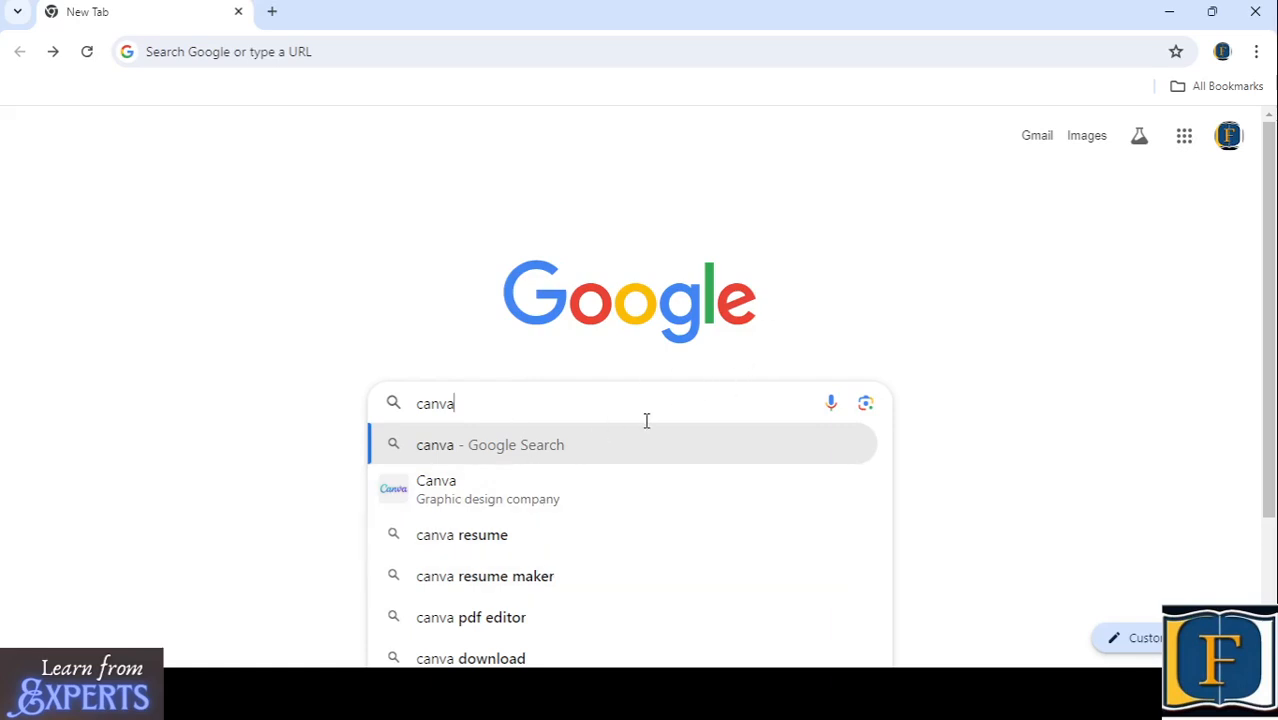
pyautogui.press('Return')
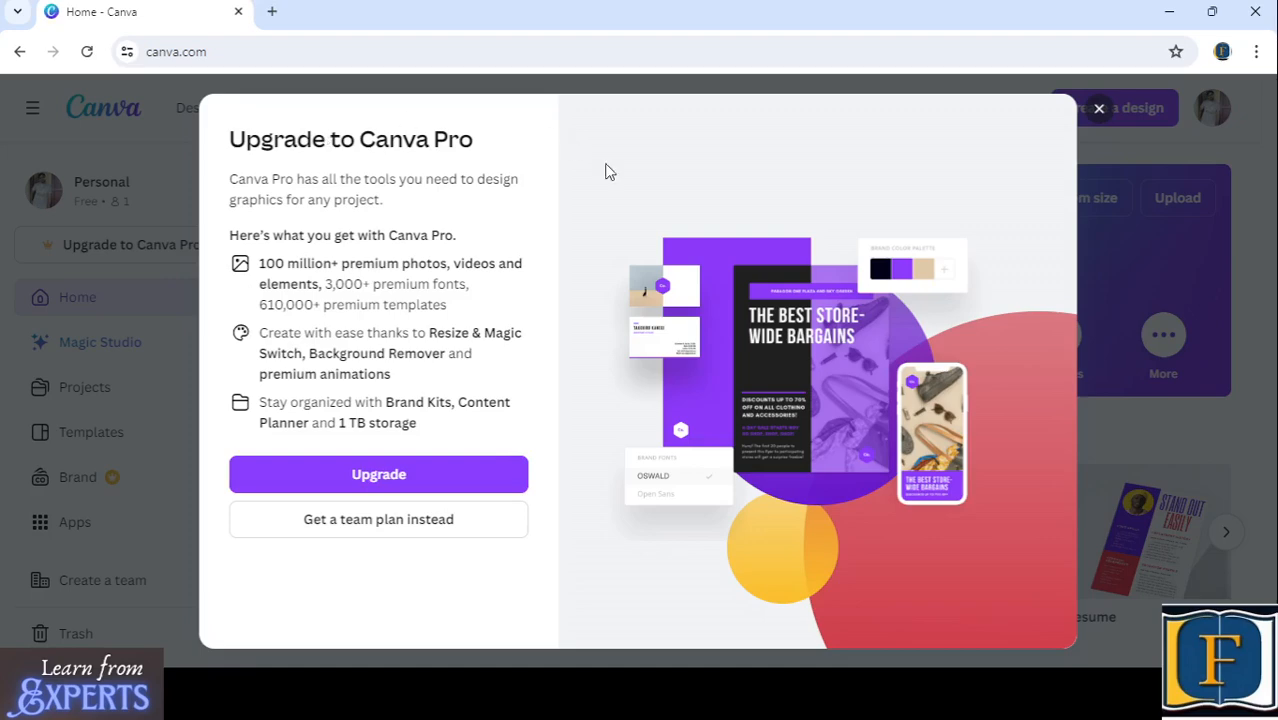
pyautogui.click(1099, 109)
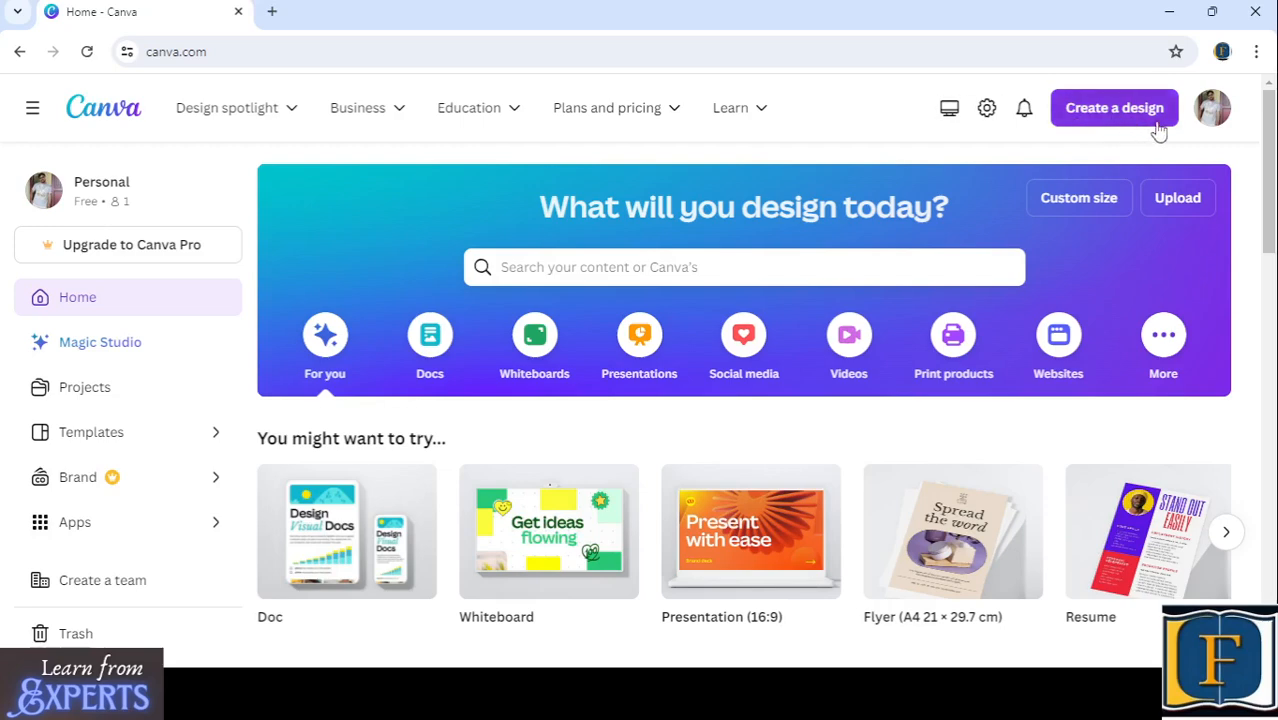
# - View the options in the signed-in account's menu and close it
pyautogui.click(1212, 108)
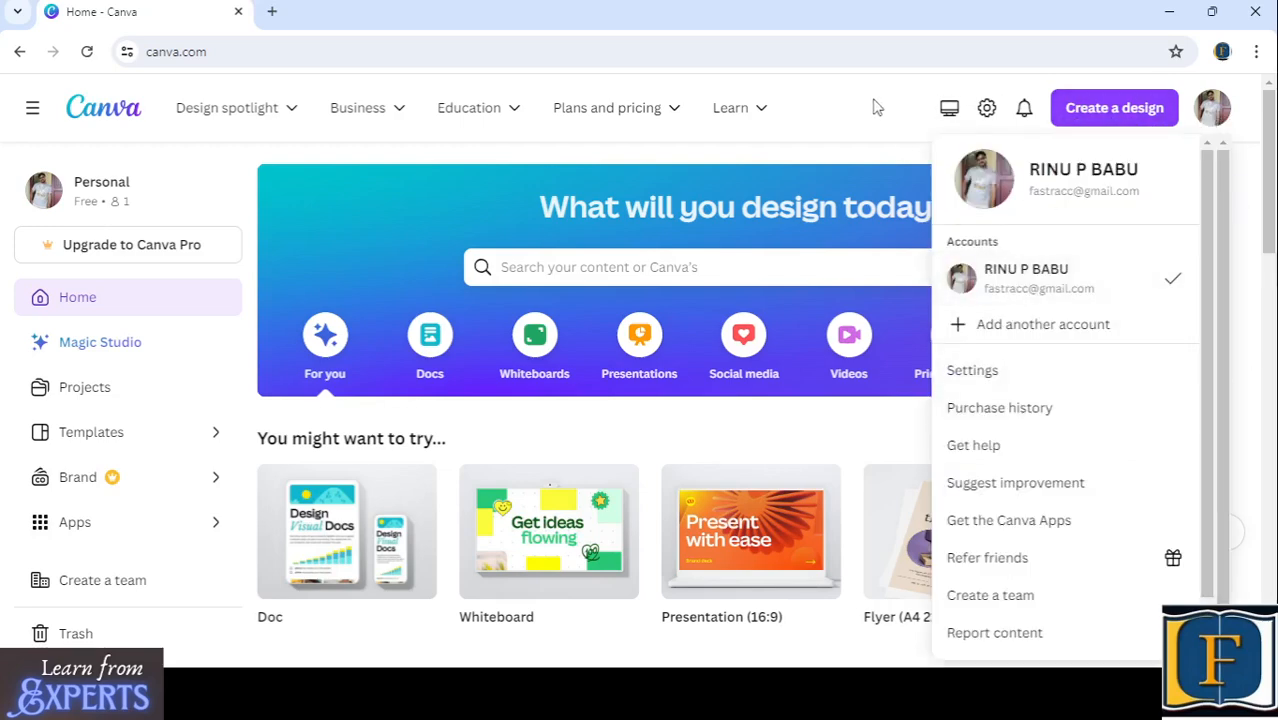
pyautogui.click(840, 117)
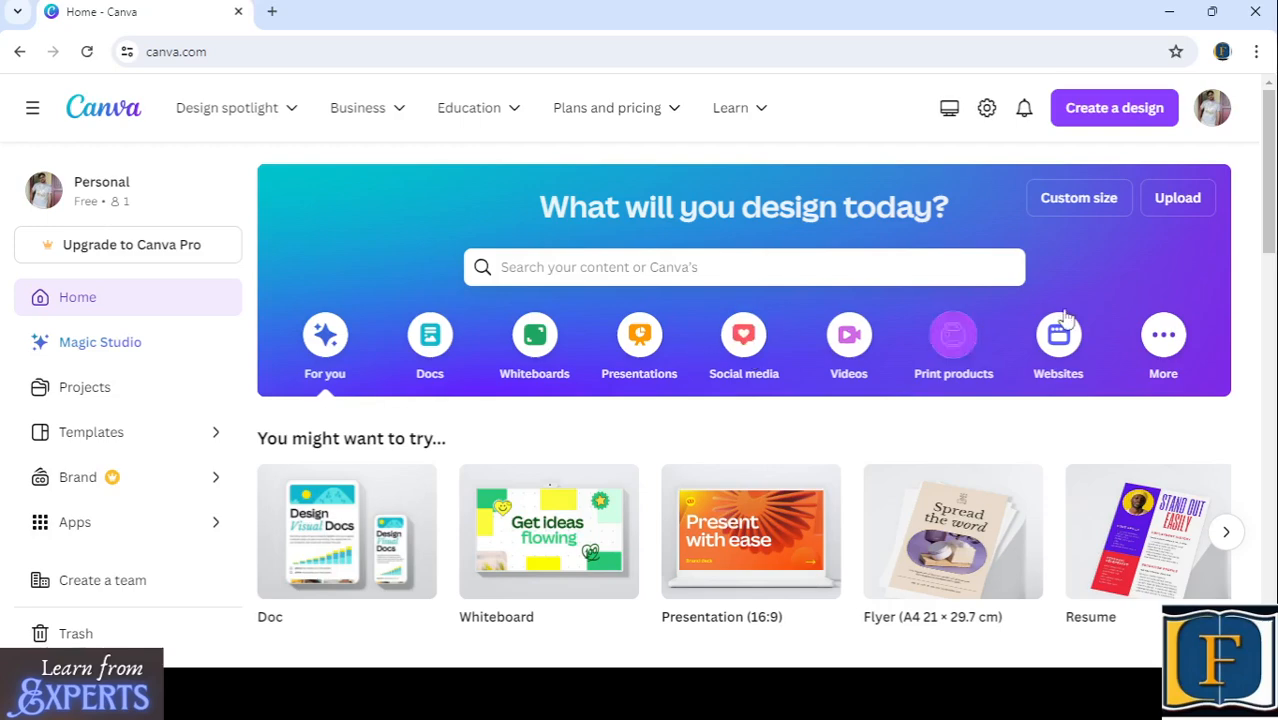
# - Show the More design category and examine its template groups from Infographics down to Book Covers
pyautogui.click(1163, 336)
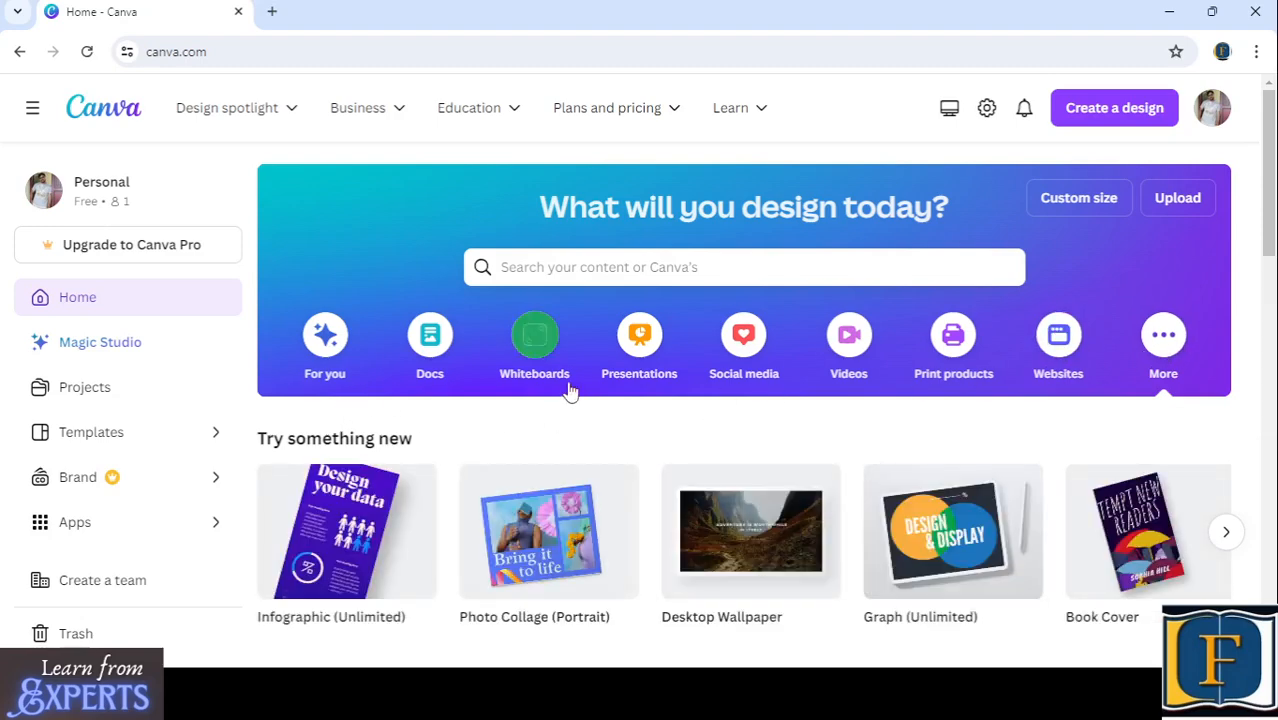
pyautogui.scroll(-2, 563, 432)
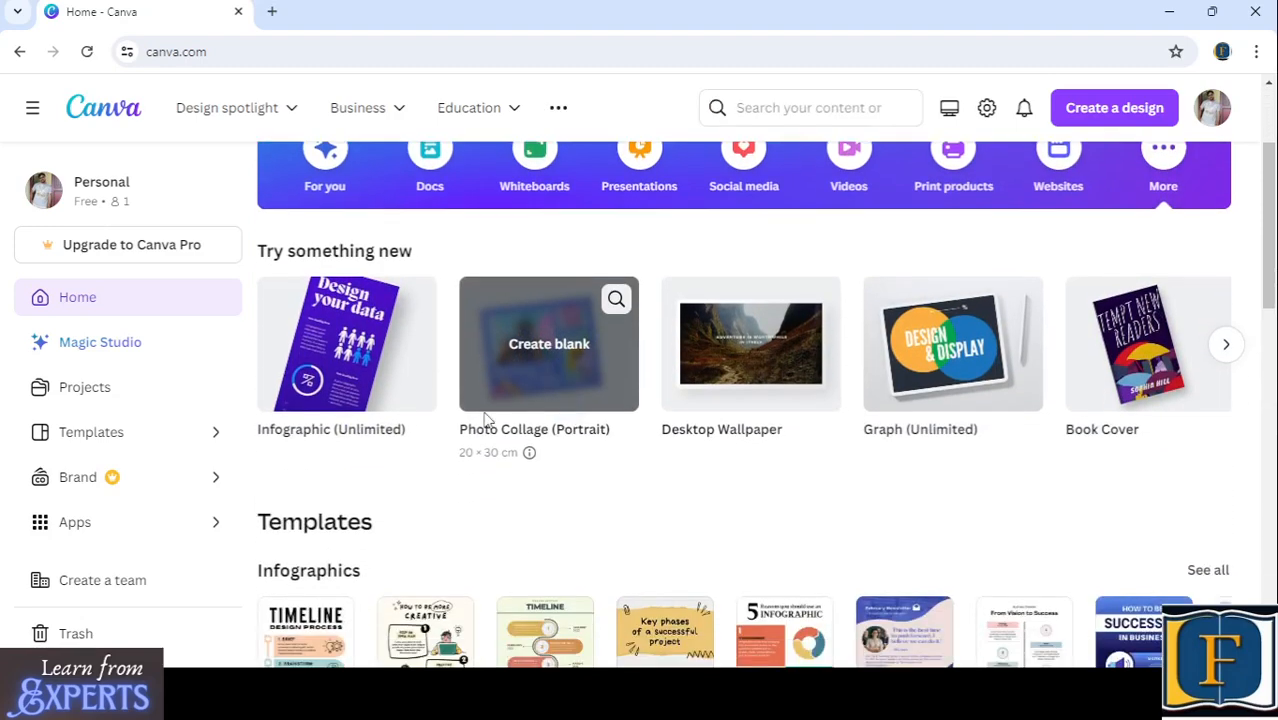
pyautogui.scroll(-2, 485, 420)
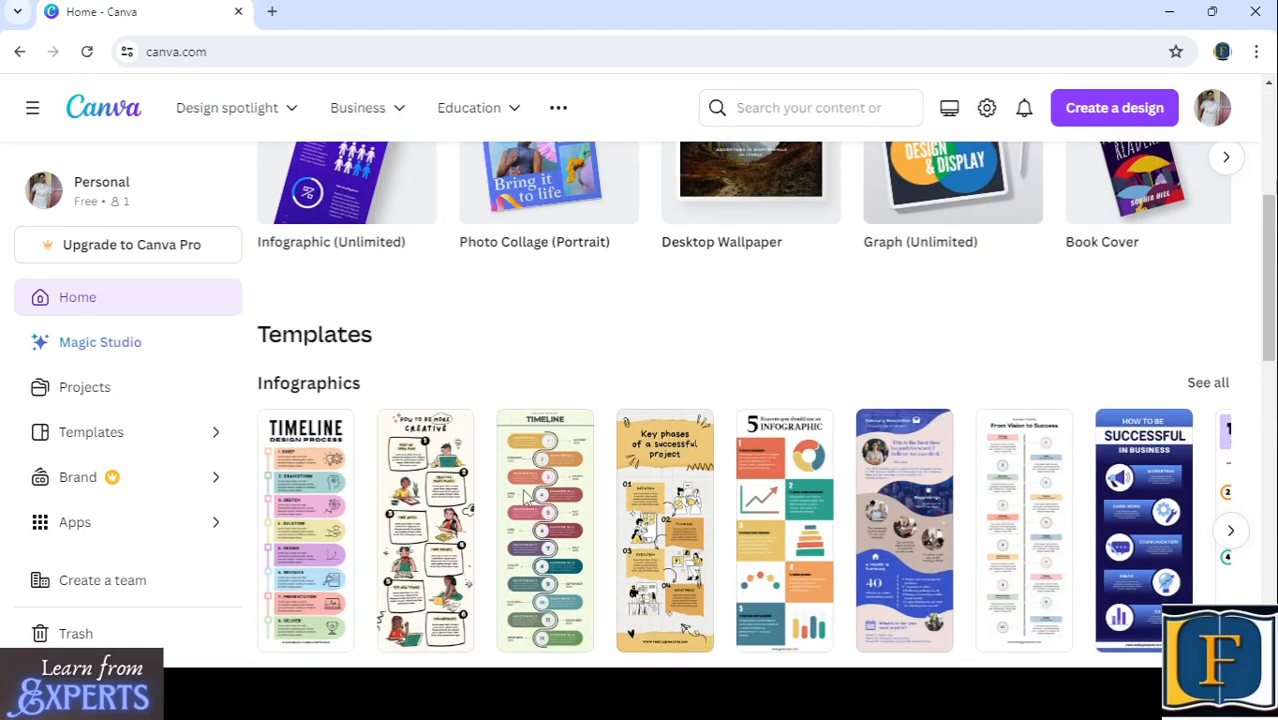
pyautogui.scroll(-2, 590, 524)
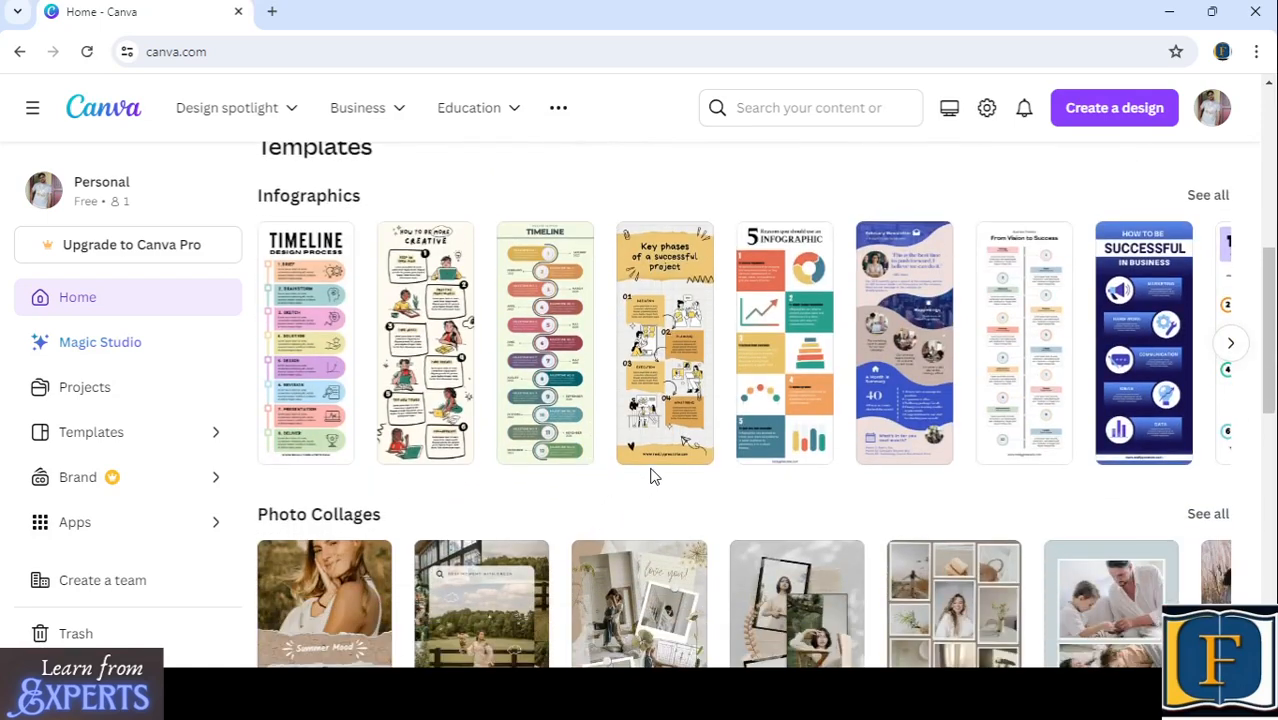
pyautogui.scroll(-2, 650, 477)
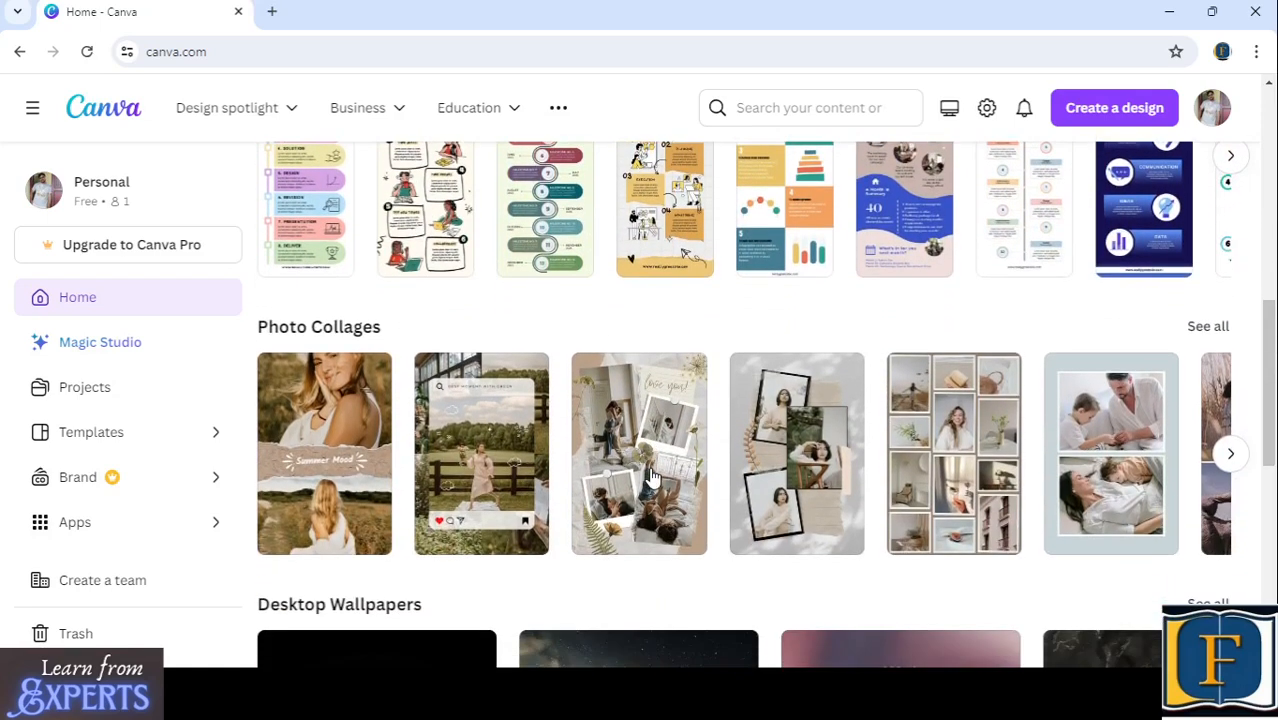
pyautogui.scroll(-2, 650, 477)
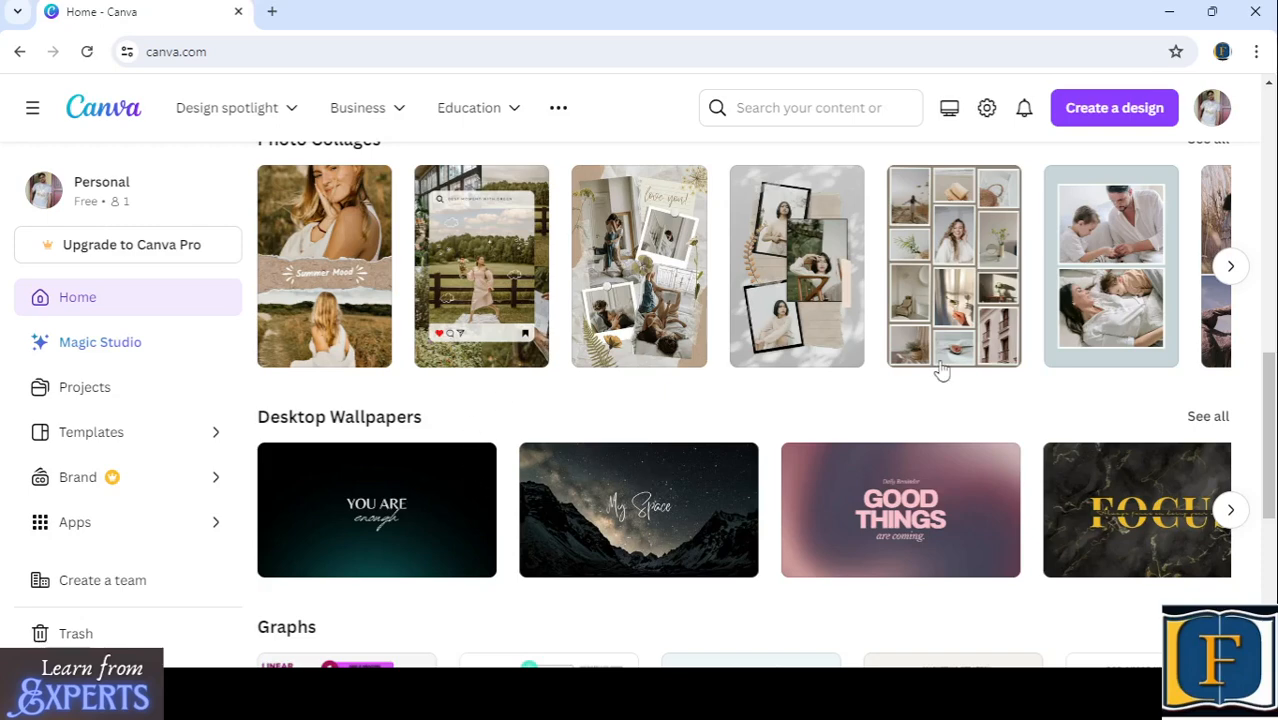
pyautogui.scroll(5, 553, 410)
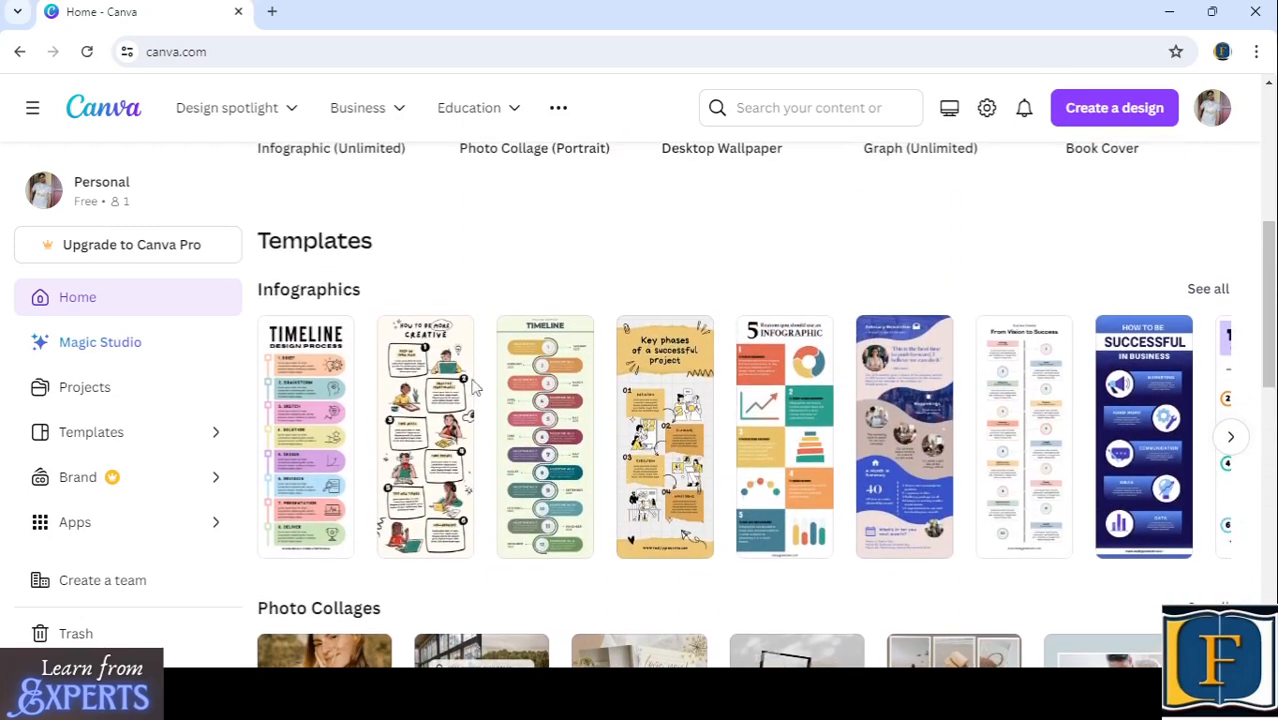
pyautogui.scroll(-3, 506, 384)
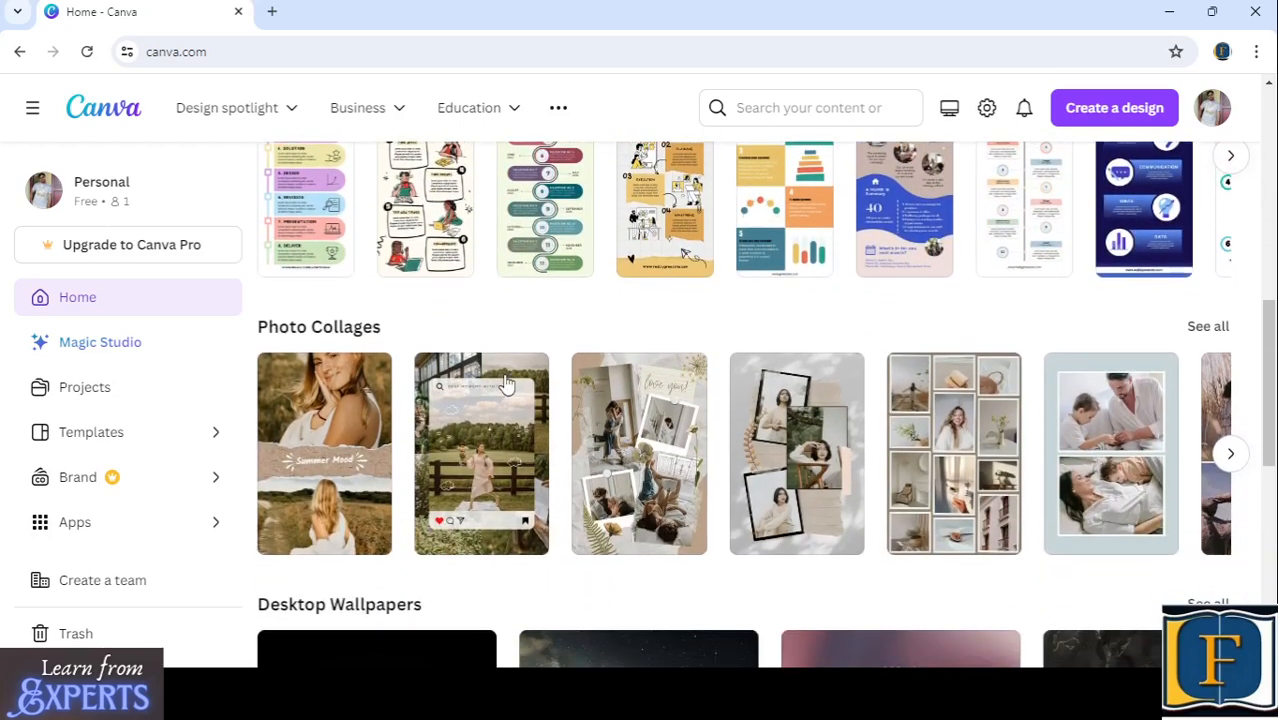
pyautogui.scroll(-2, 506, 384)
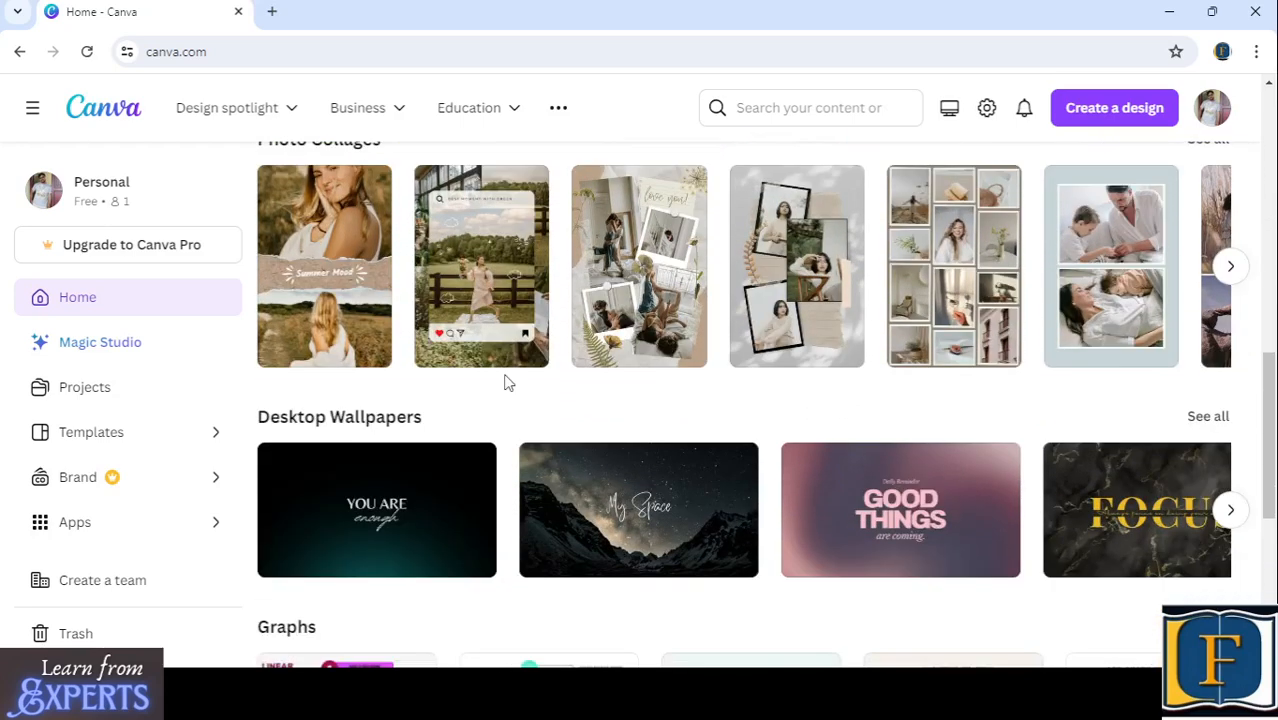
pyautogui.scroll(-2, 600, 392)
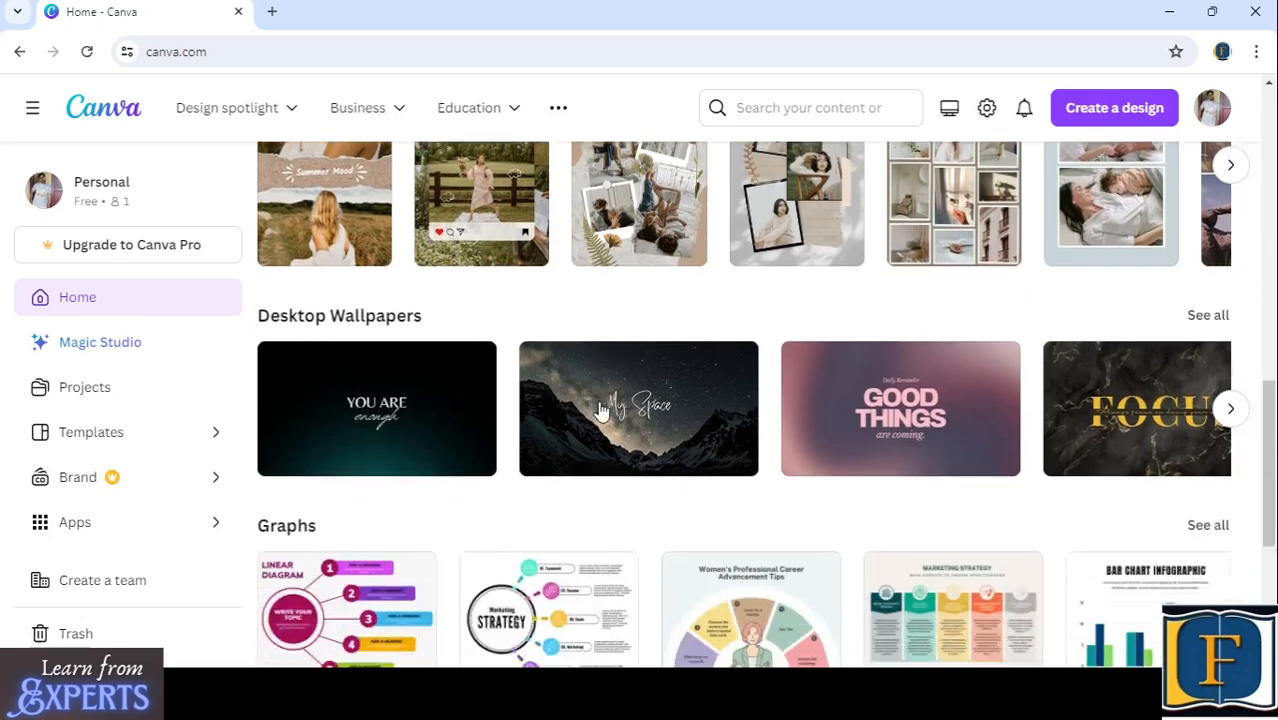
pyautogui.scroll(-1, 651, 390)
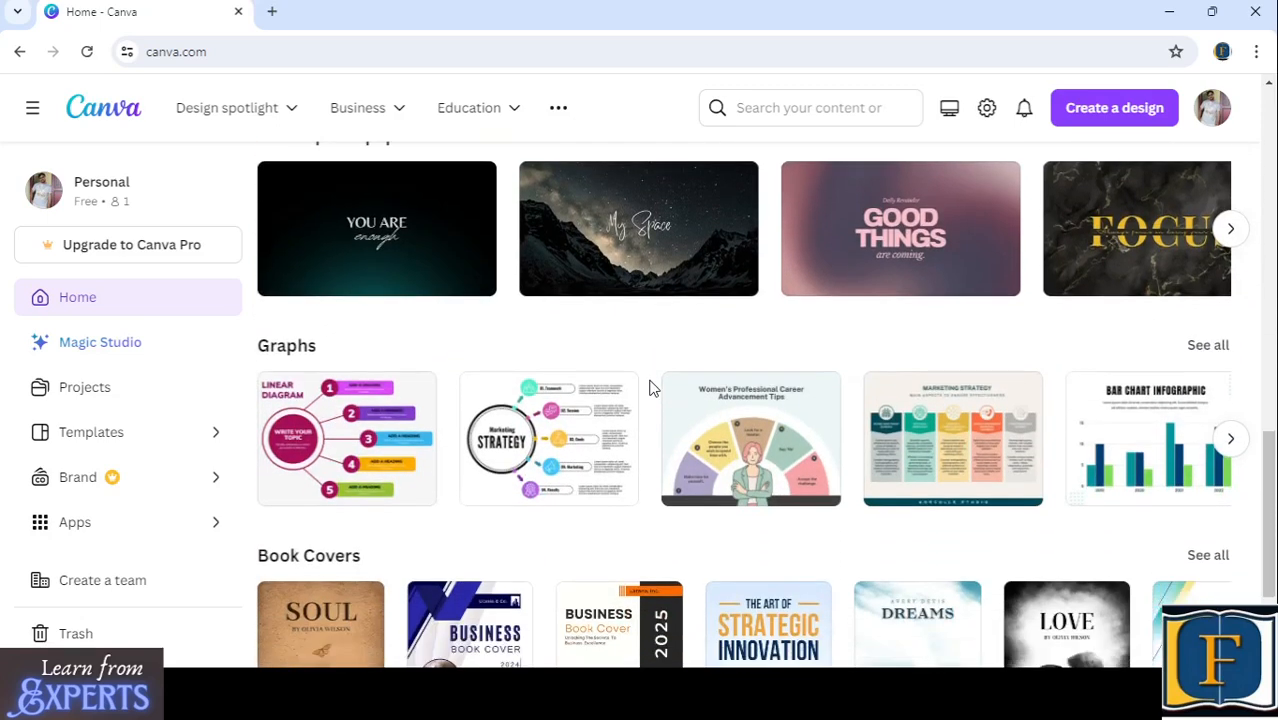
pyautogui.scroll(-2, 650, 388)
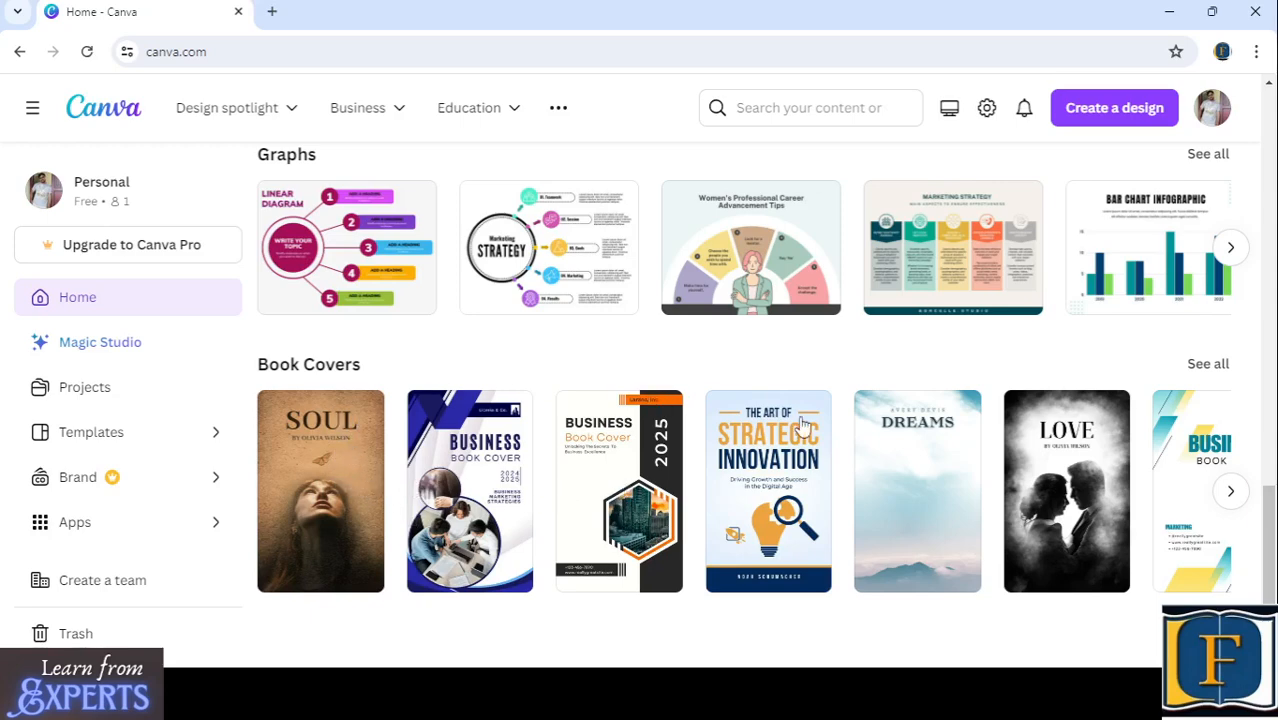
# - Browse the Book Covers templates to the end of the row and return to its beginning
pyautogui.click(1231, 492)
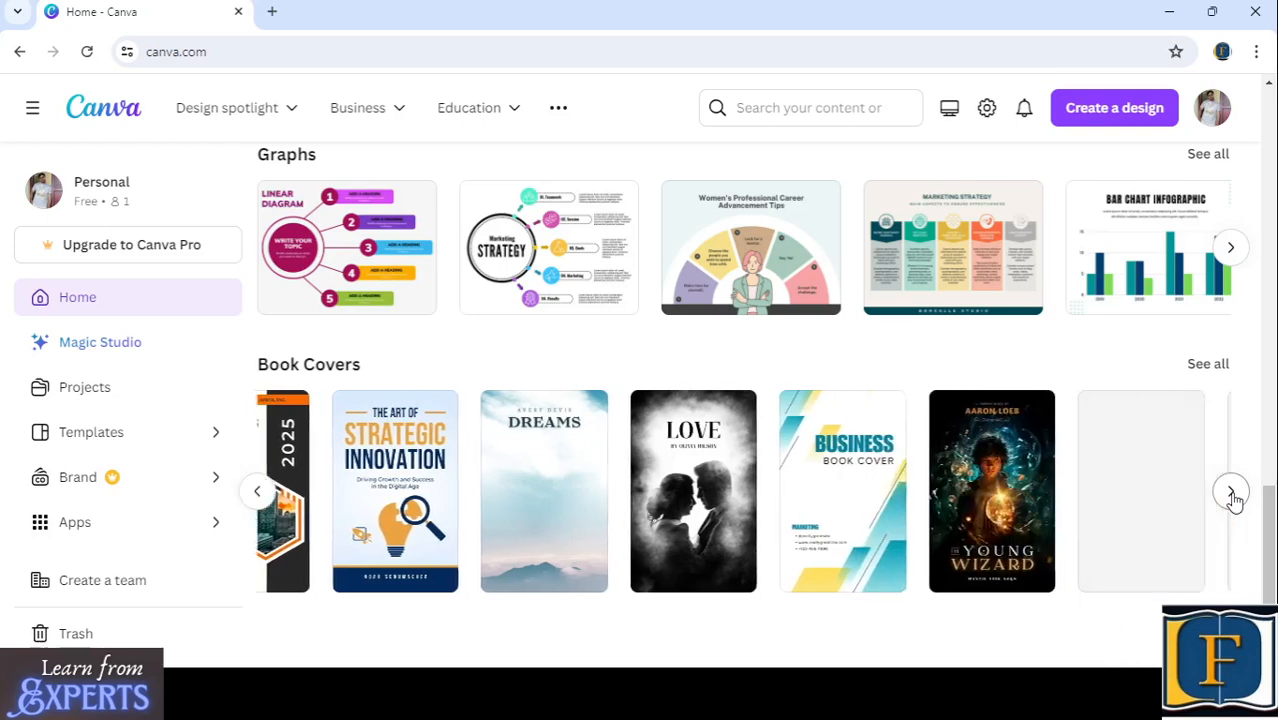
pyautogui.click(1232, 496)
pyautogui.click(1232, 496)
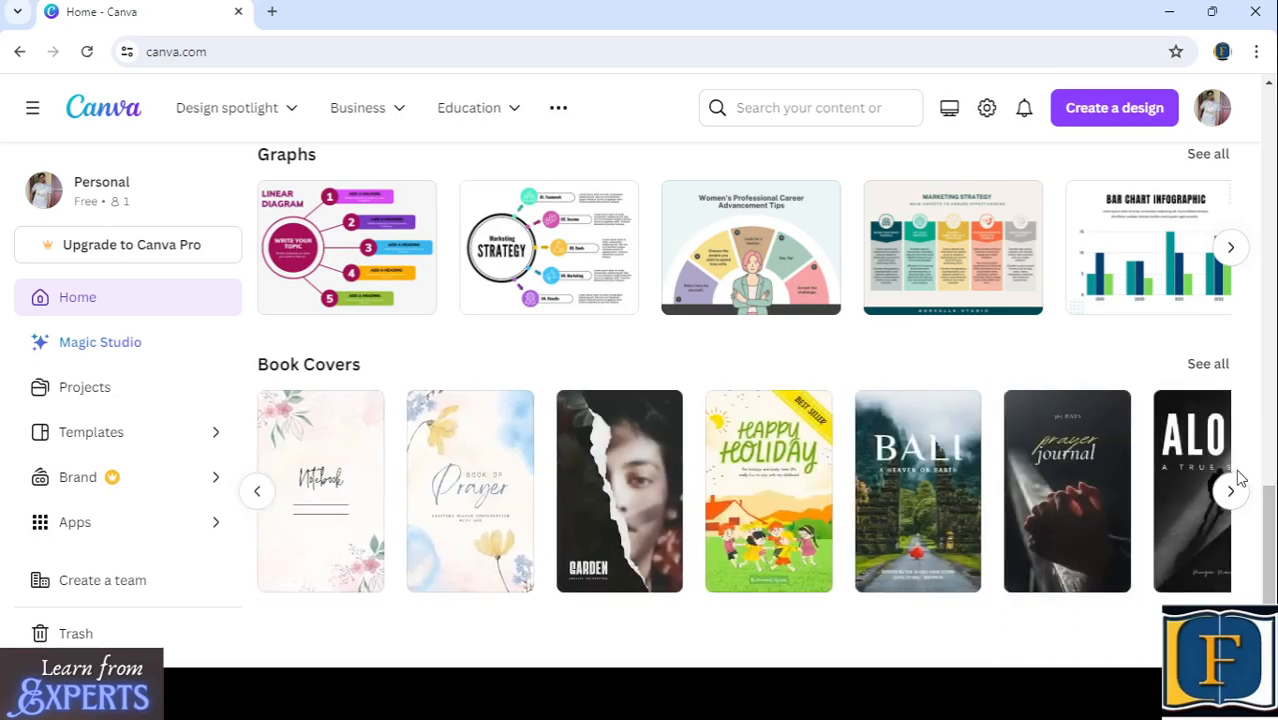
pyautogui.click(1233, 492)
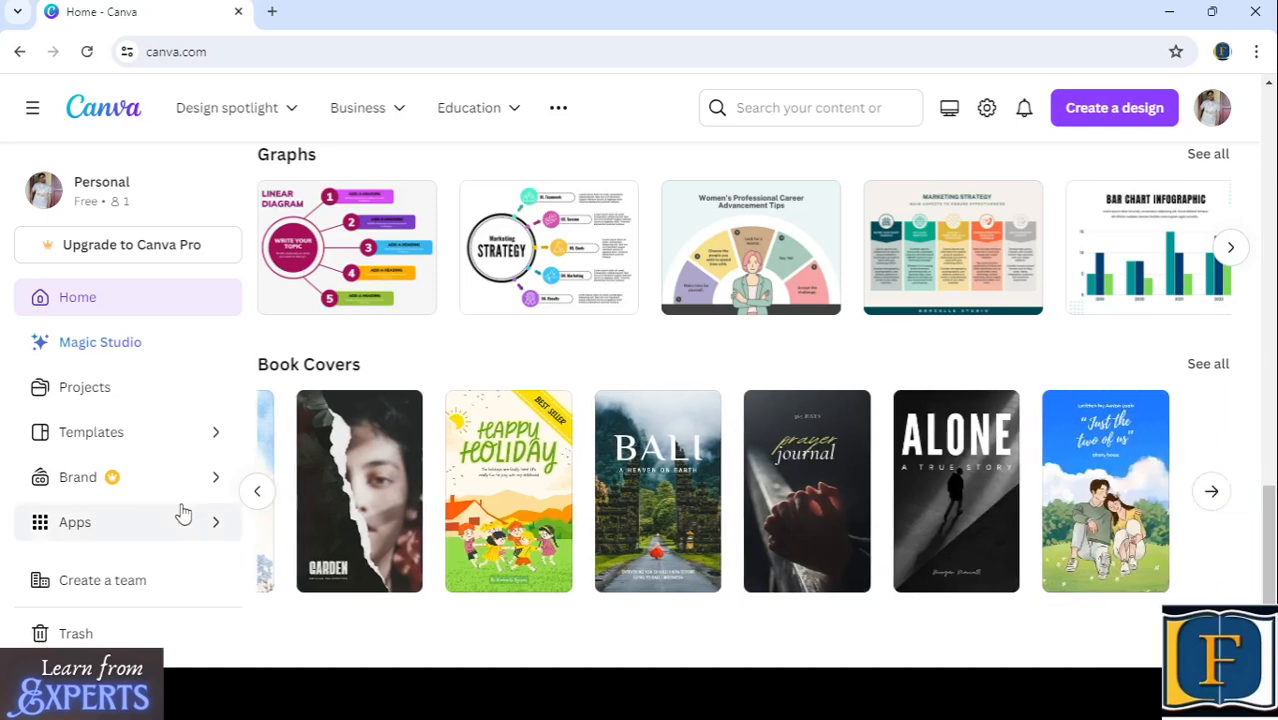
pyautogui.click(258, 491)
pyautogui.click(258, 491)
pyautogui.click(258, 491)
pyautogui.click(260, 492)
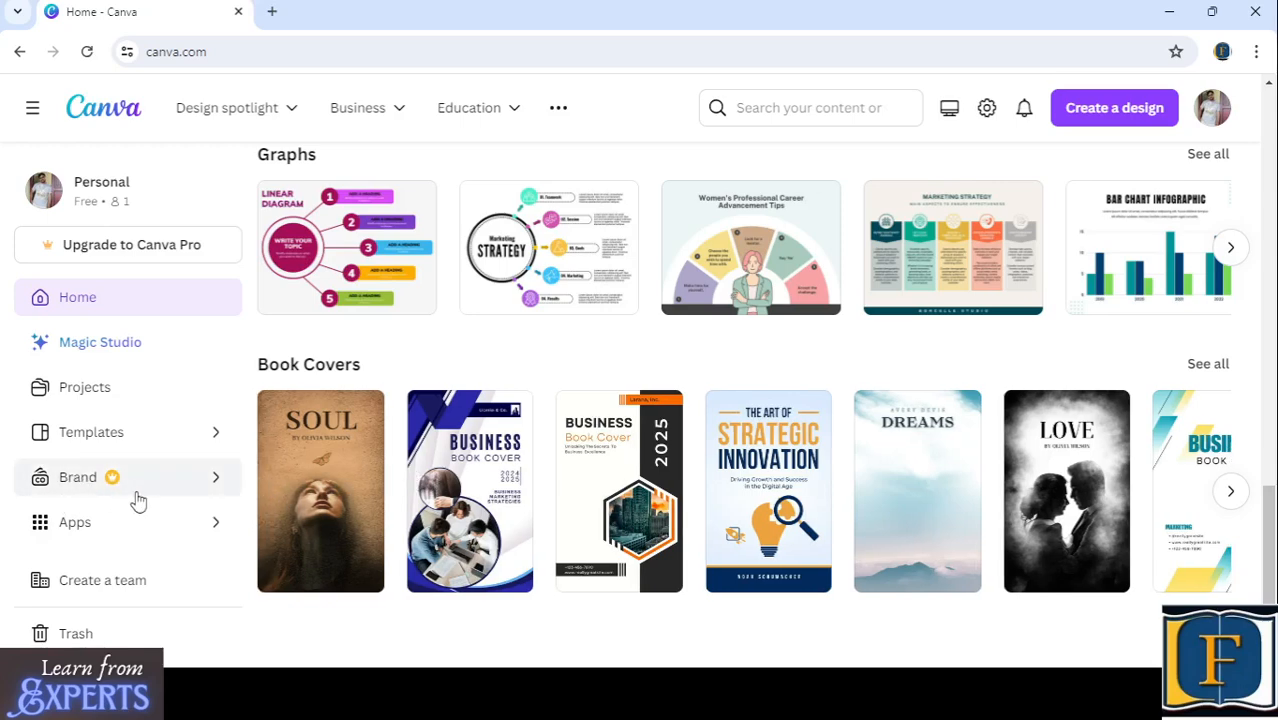
# - View the Brand Kits page and return to the home page's template overview
pyautogui.click(208, 482)
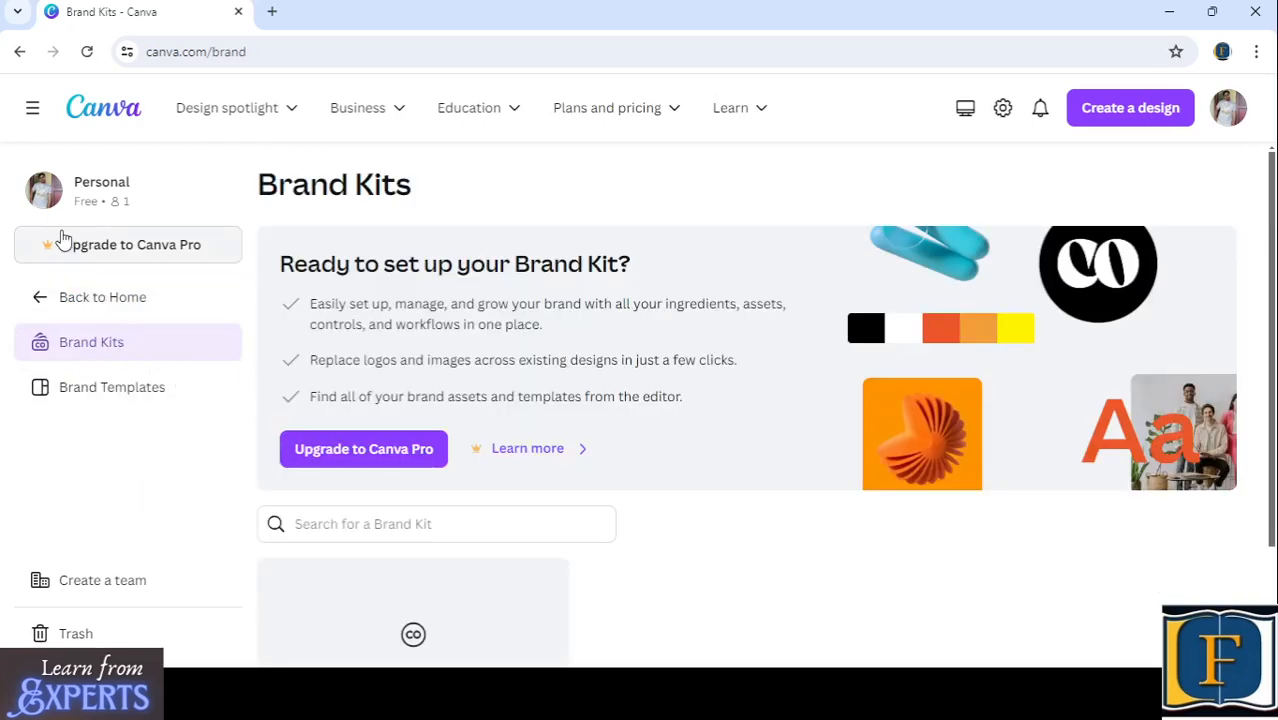
pyautogui.click(44, 294)
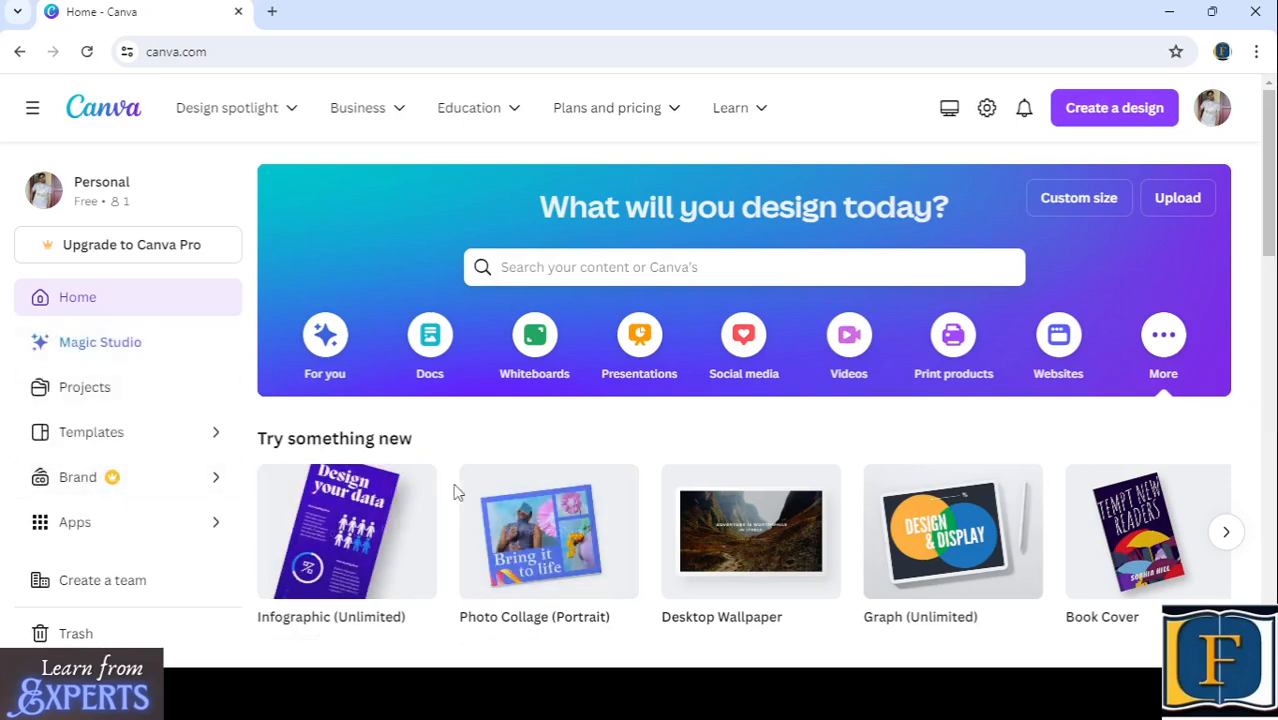
pyautogui.scroll(-2, 457, 492)
pyautogui.scroll(2, 455, 491)
pyautogui.click(20, 51)
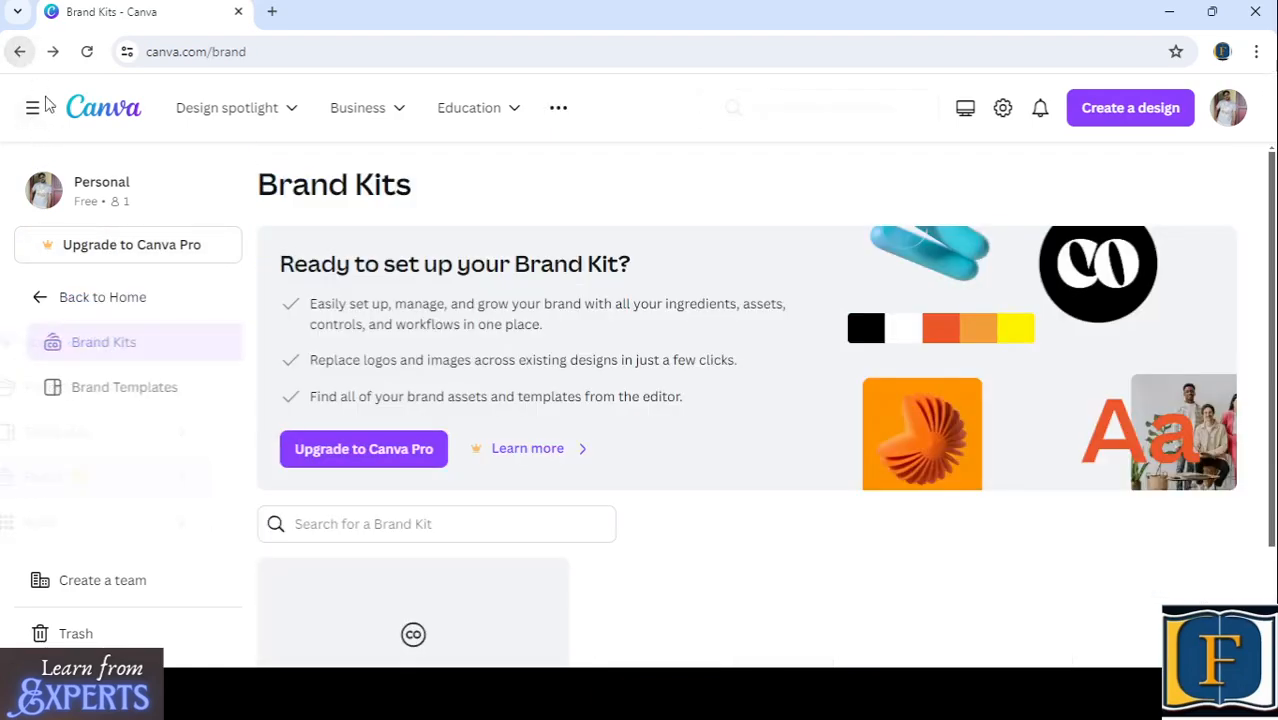
pyautogui.click(20, 58)
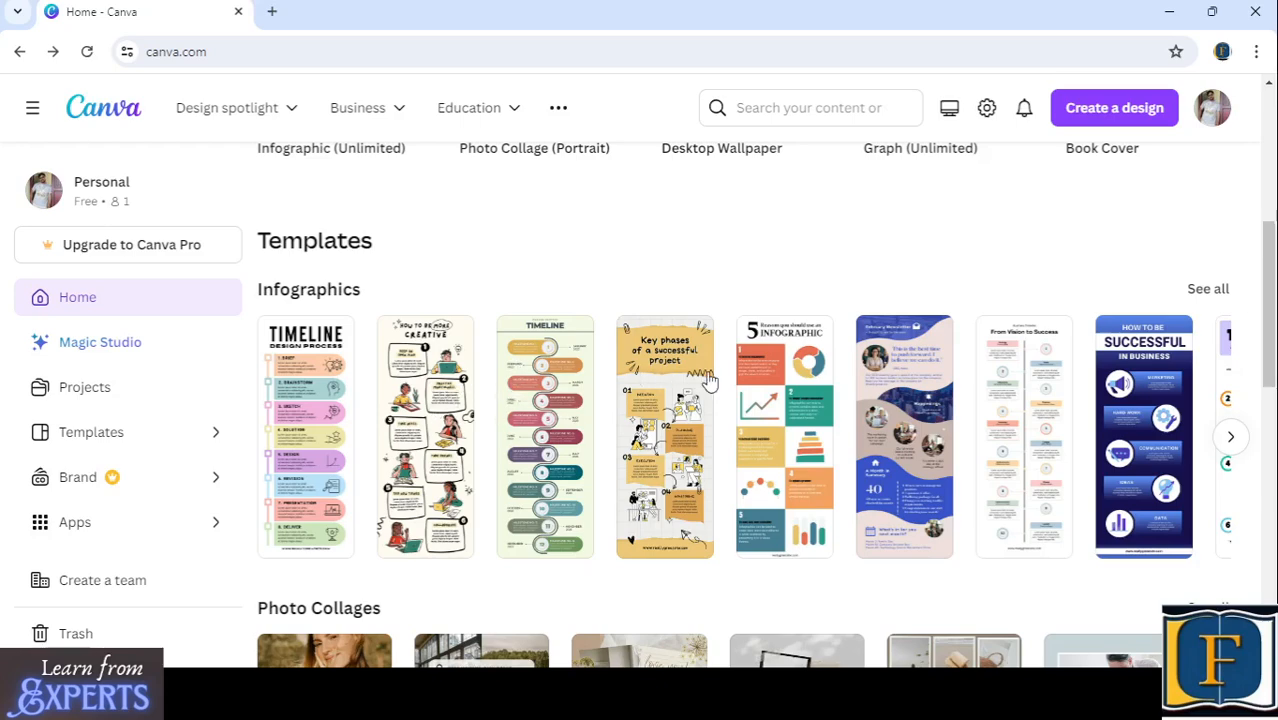
# - Examine the Photo Collages templates through to the end of their row
pyautogui.scroll(-3, 707, 378)
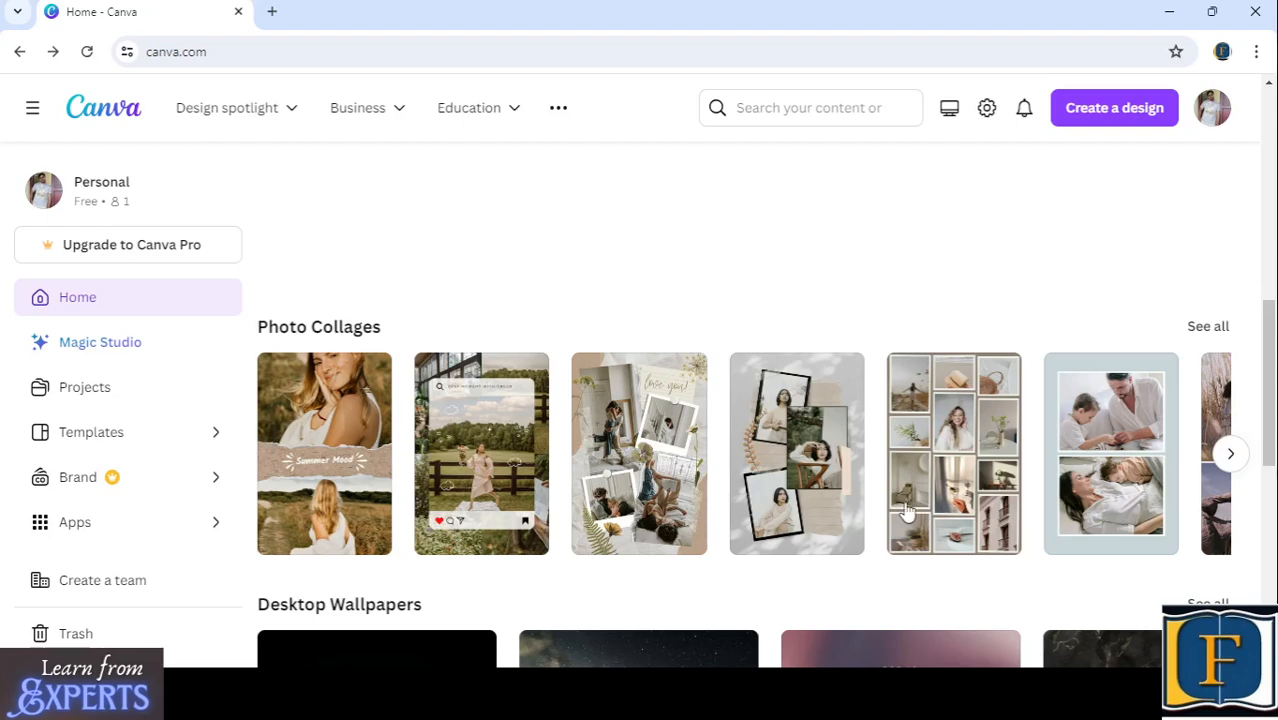
pyautogui.scroll(-2, 905, 510)
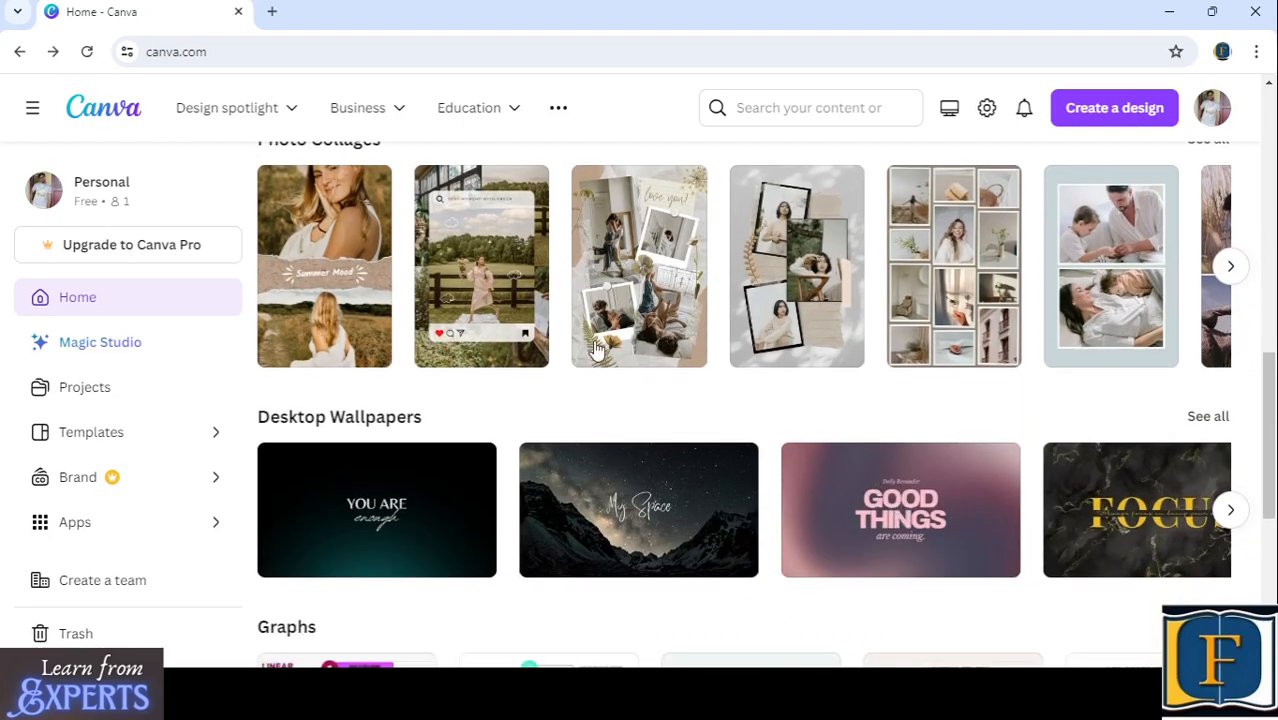
pyautogui.scroll(2, 380, 327)
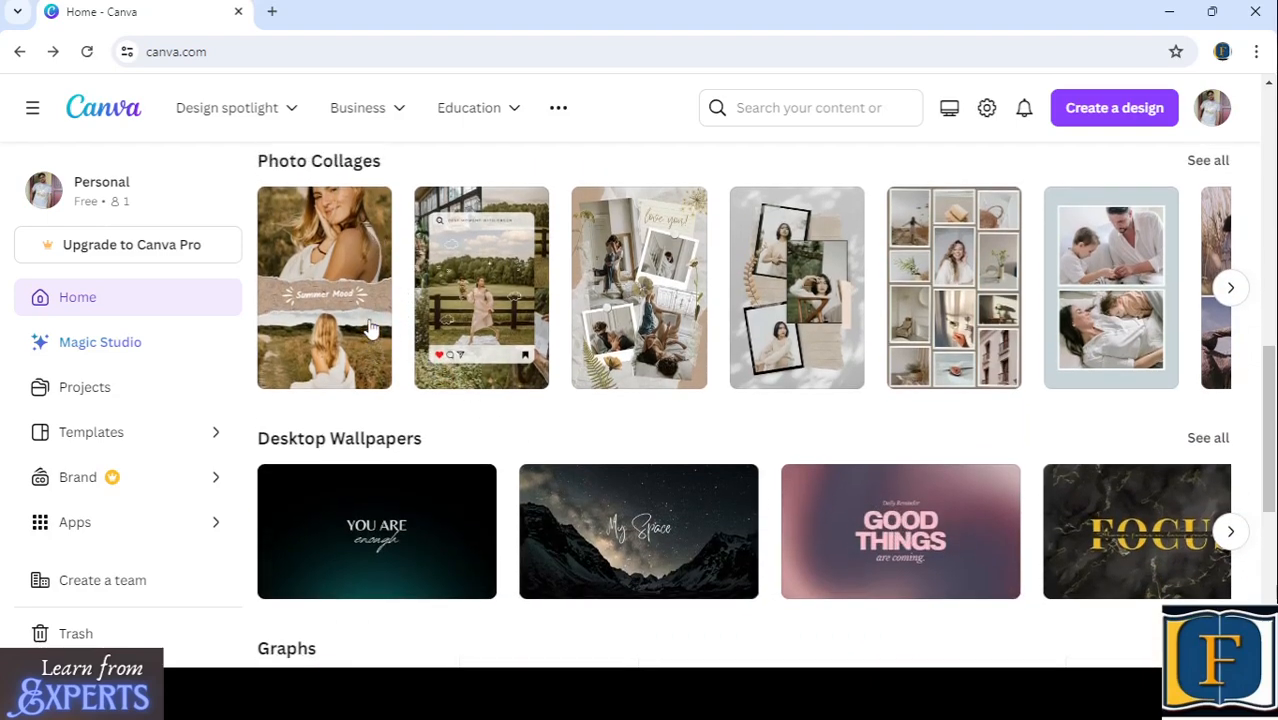
pyautogui.scroll(-3, 514, 388)
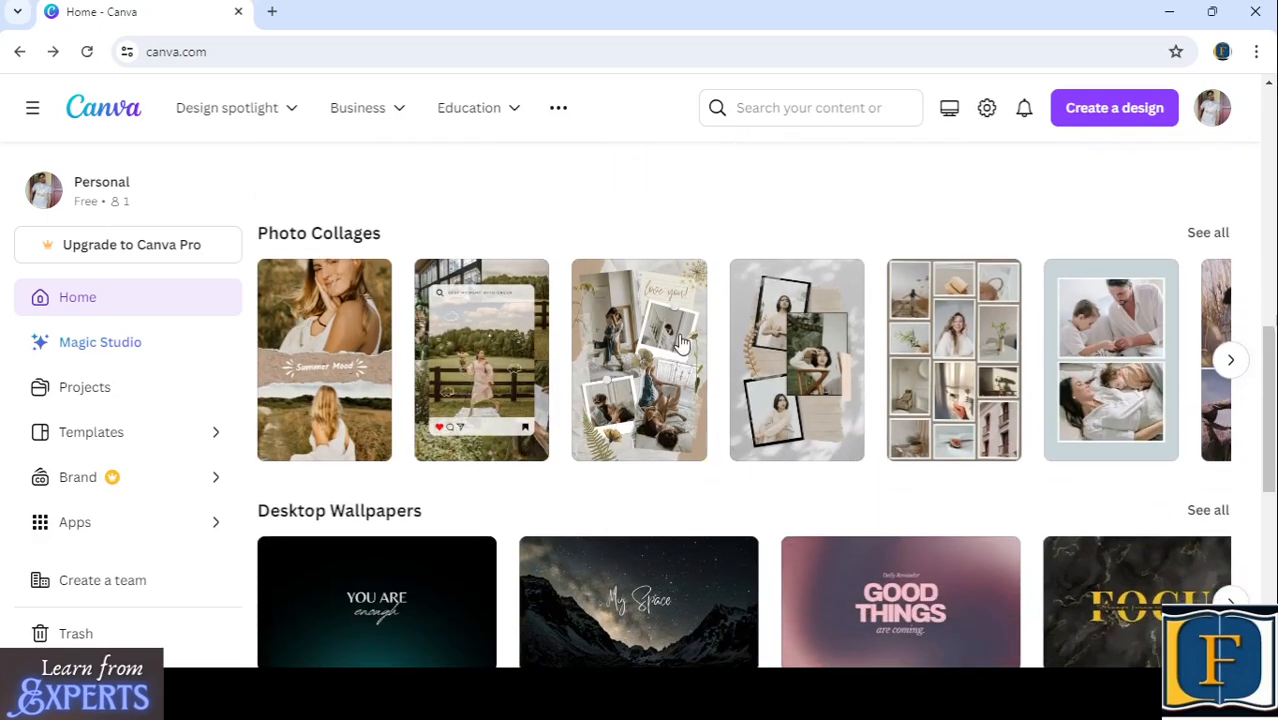
pyautogui.click(1230, 363)
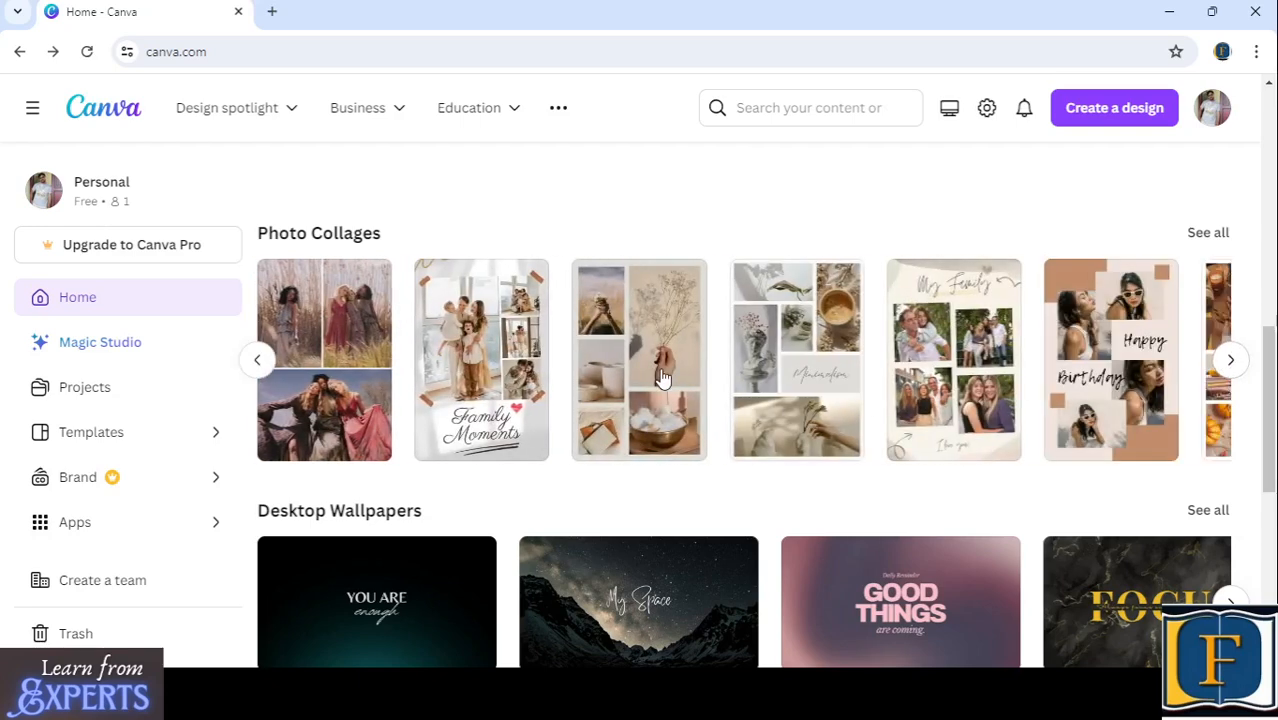
pyautogui.click(1230, 360)
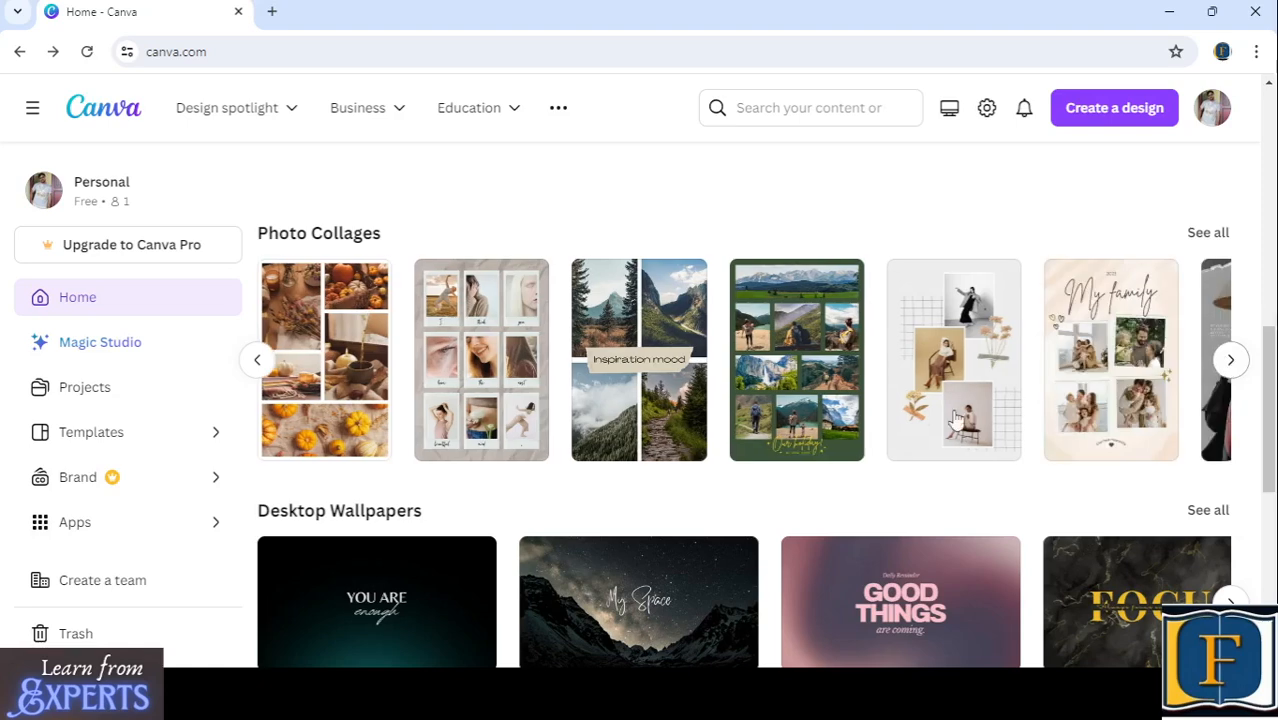
pyautogui.click(1230, 360)
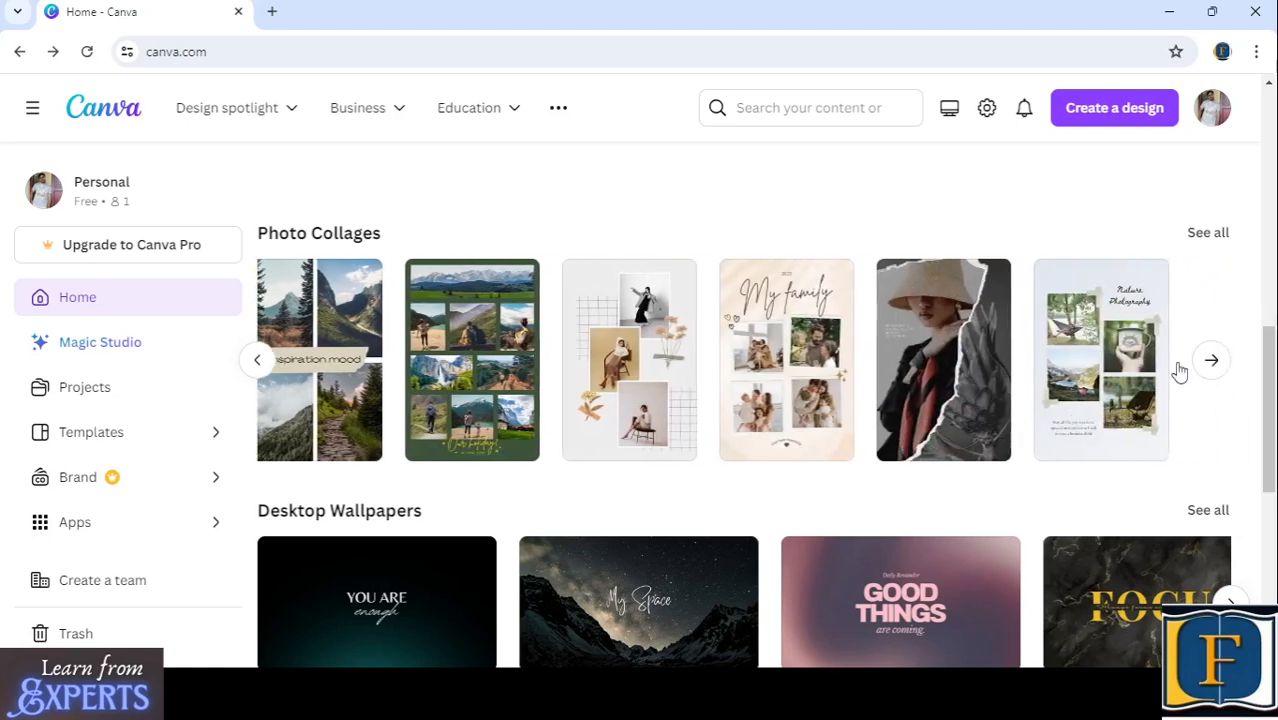
# - Switch the home page's design category to Whiteboards
pyautogui.scroll(10, 900, 408)
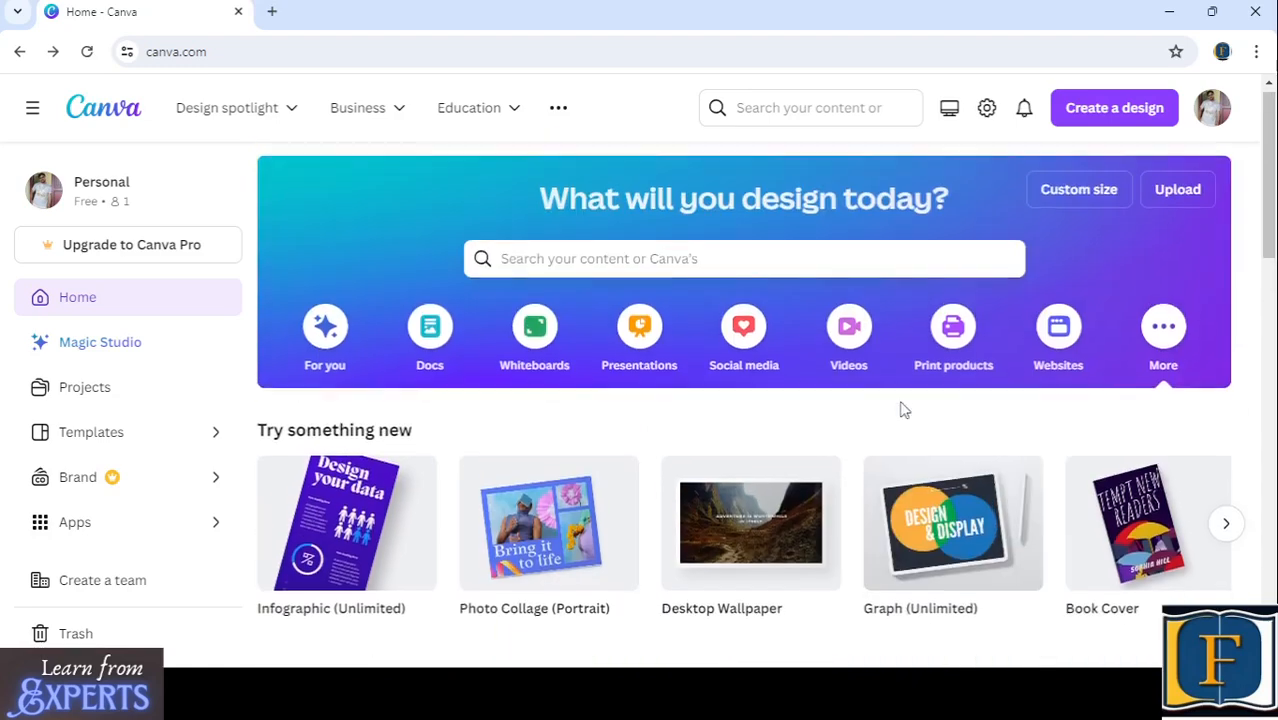
pyautogui.scroll(1, 903, 408)
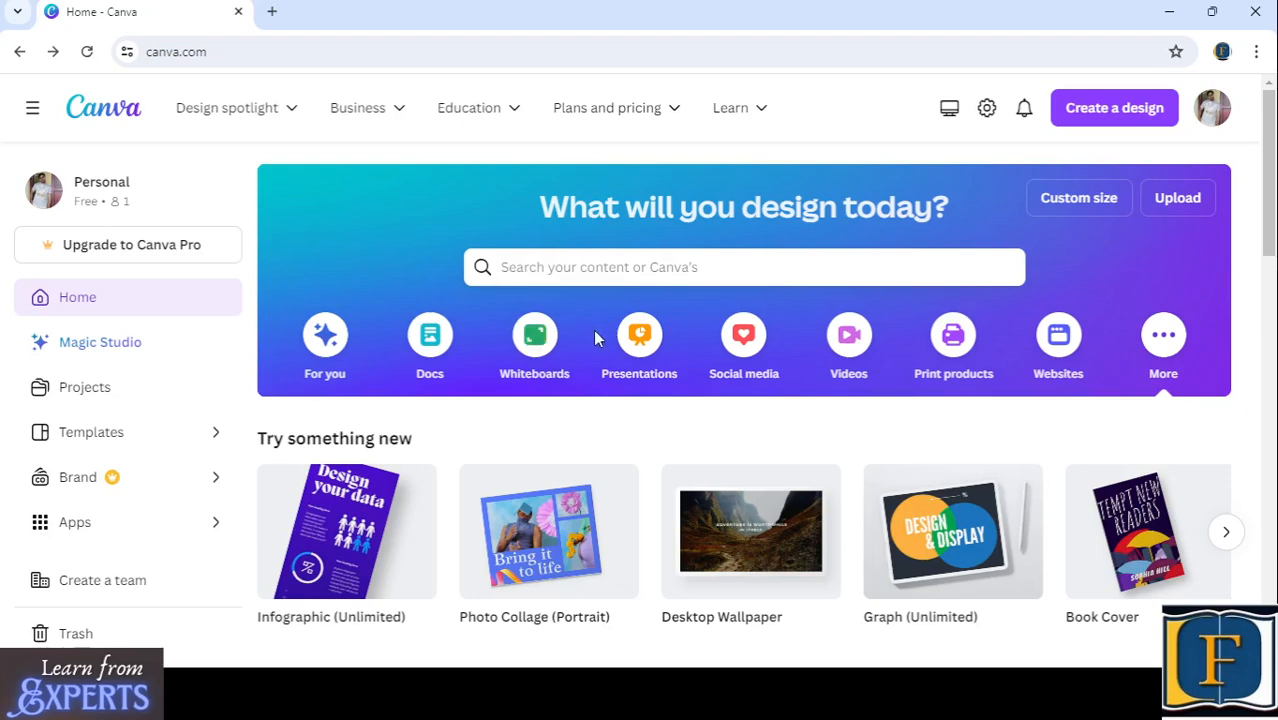
pyautogui.click(533, 345)
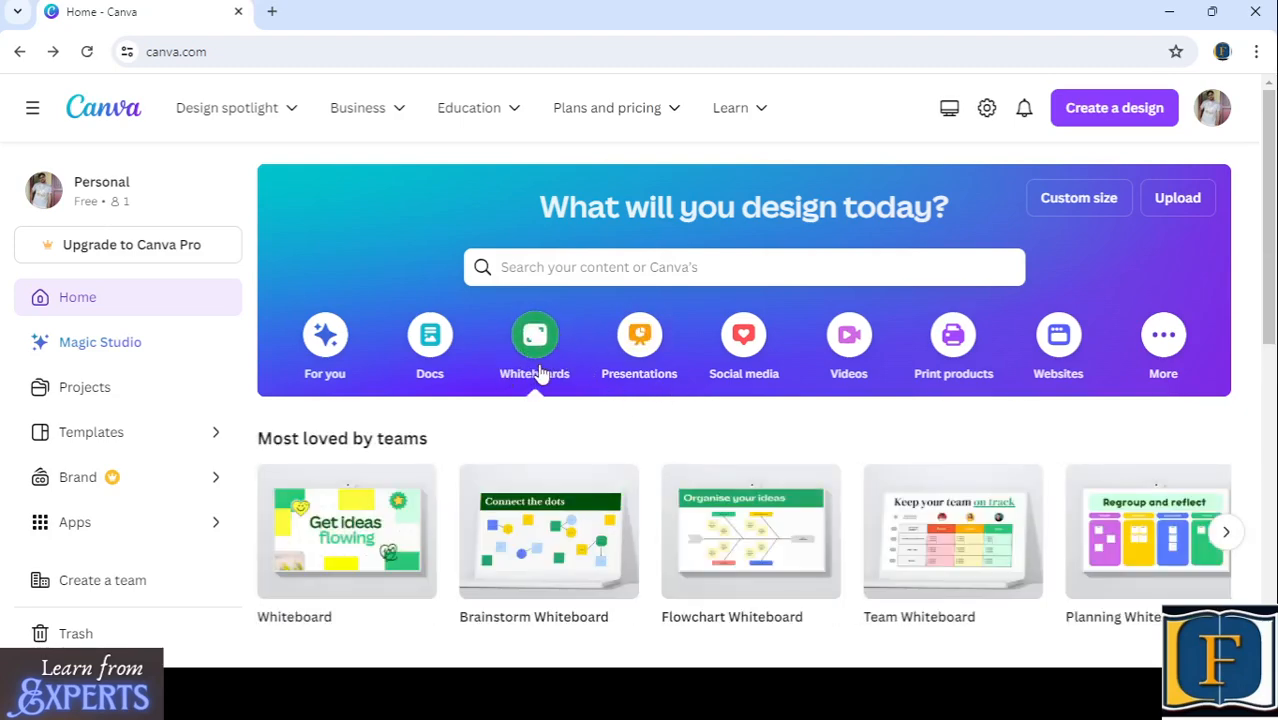
# - Examine the Whiteboards category's blank formats and its Whiteboard and Team Whiteboards template rows
pyautogui.scroll(-2, 538, 372)
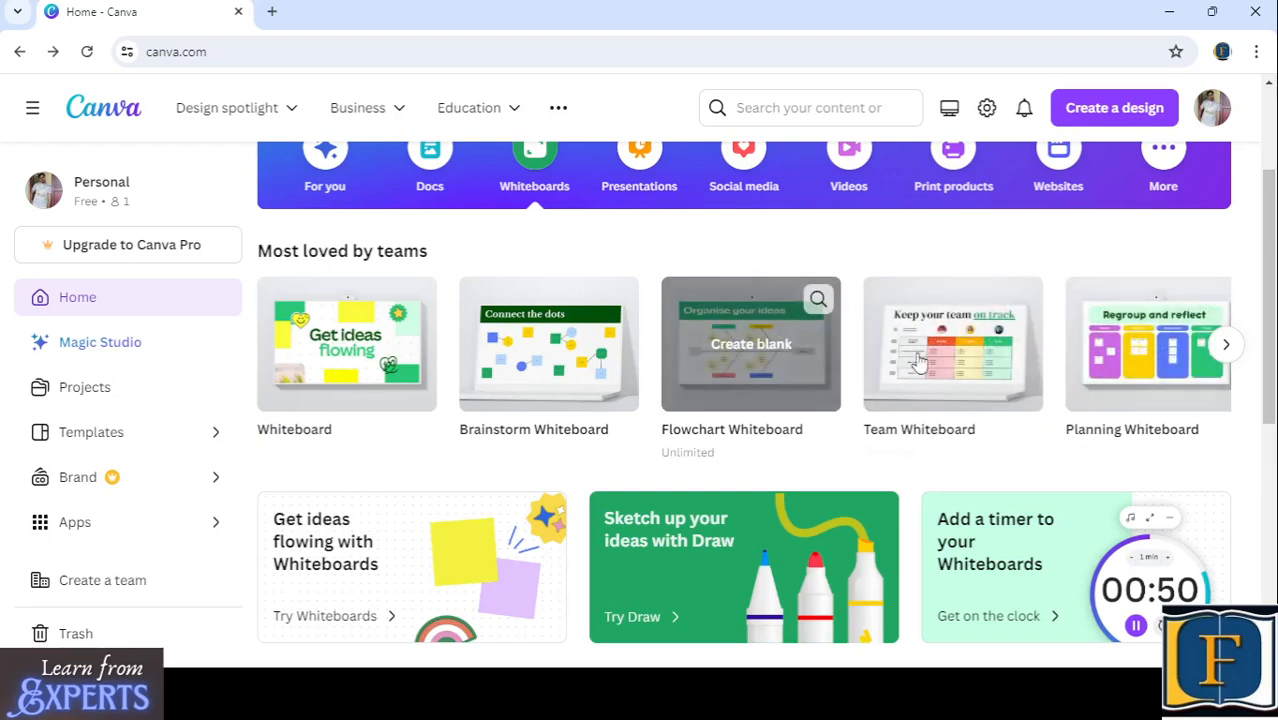
pyautogui.click(1225, 344)
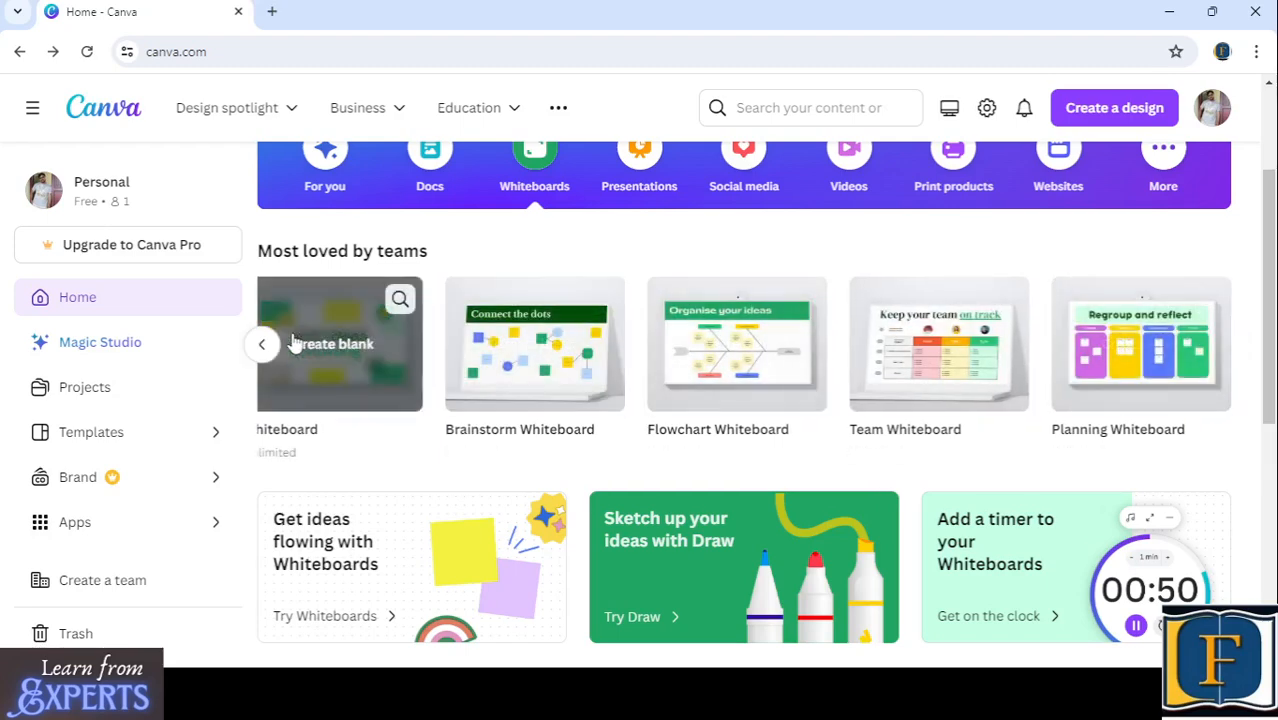
pyautogui.click(262, 345)
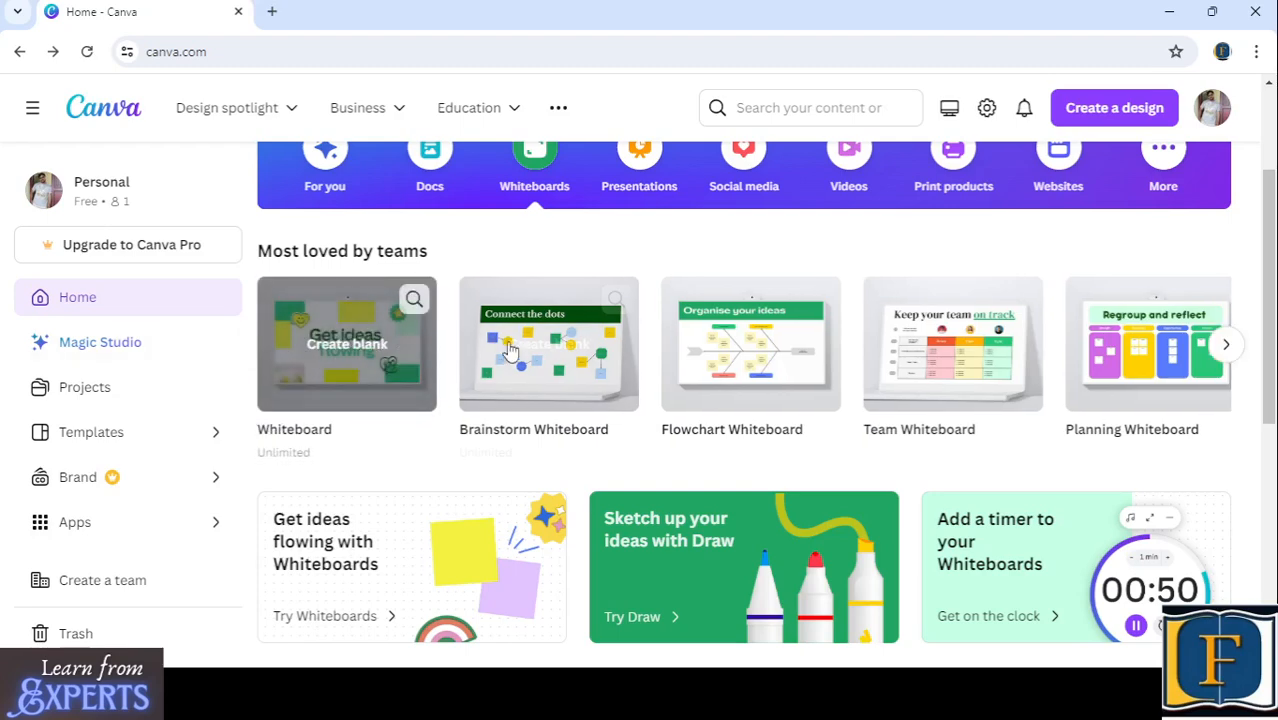
pyautogui.scroll(-3, 556, 376)
pyautogui.scroll(-2, 556, 378)
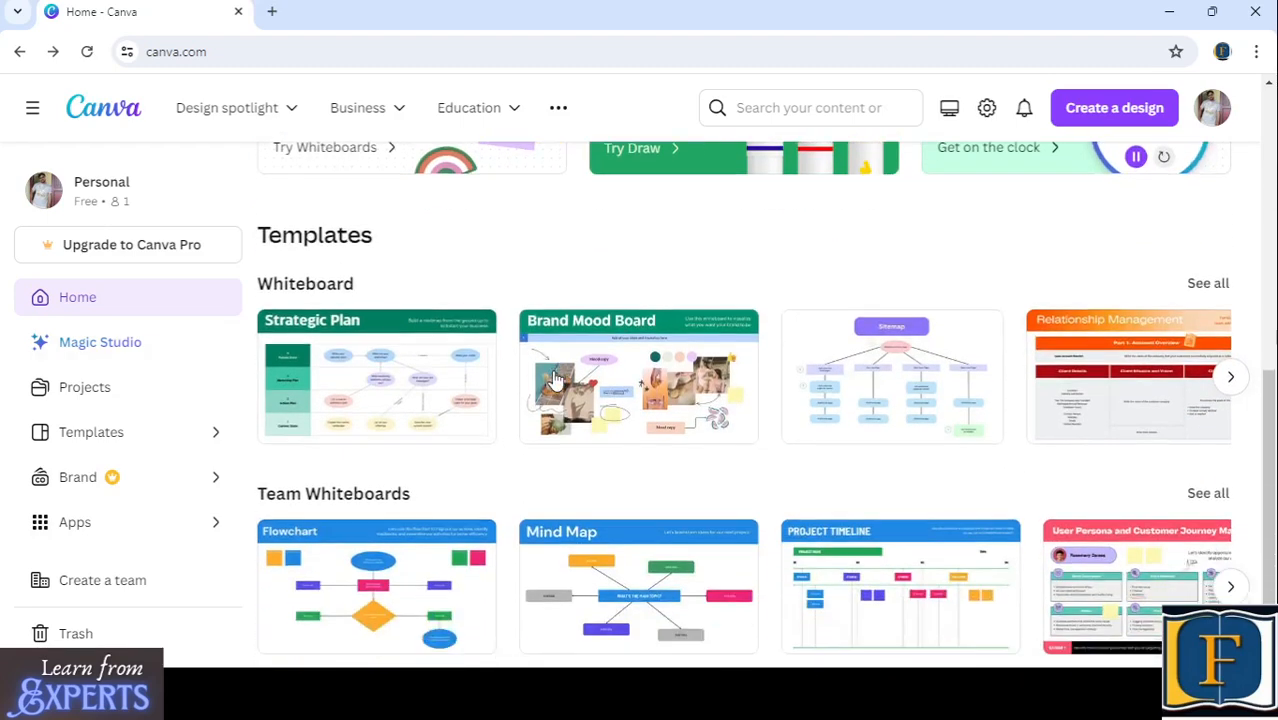
pyautogui.scroll(-1, 651, 366)
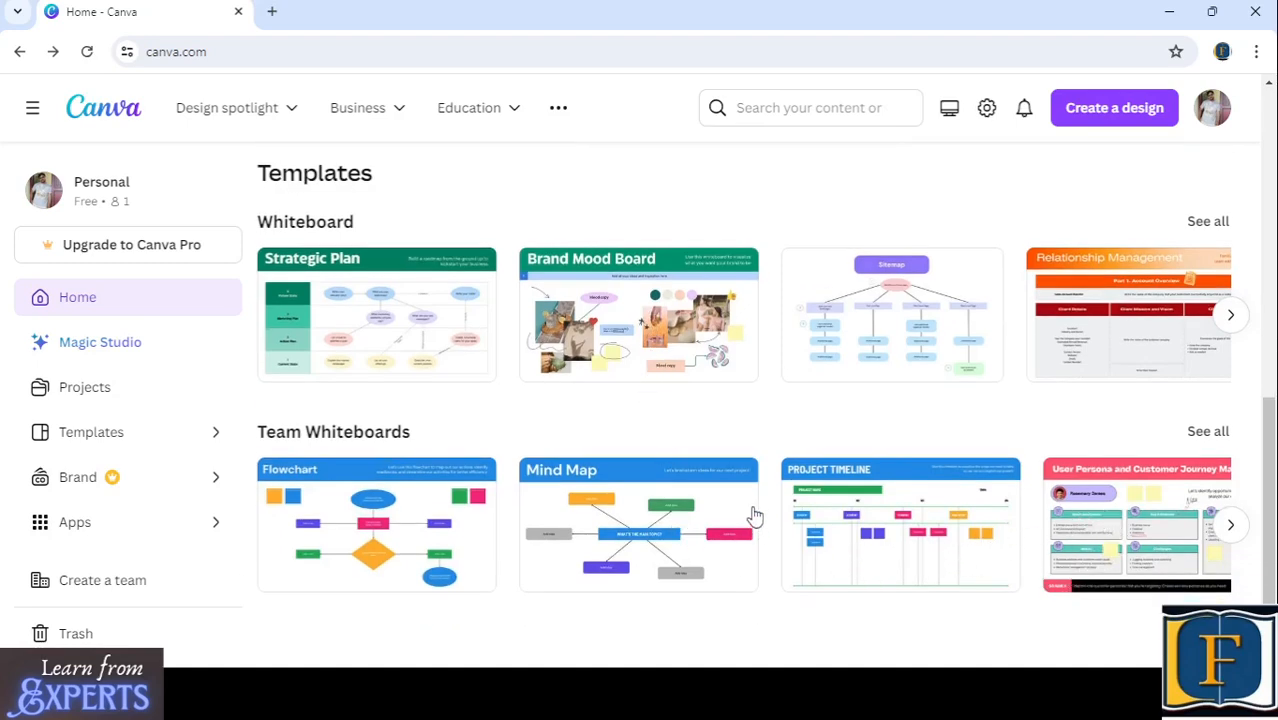
pyautogui.scroll(7, 636, 456)
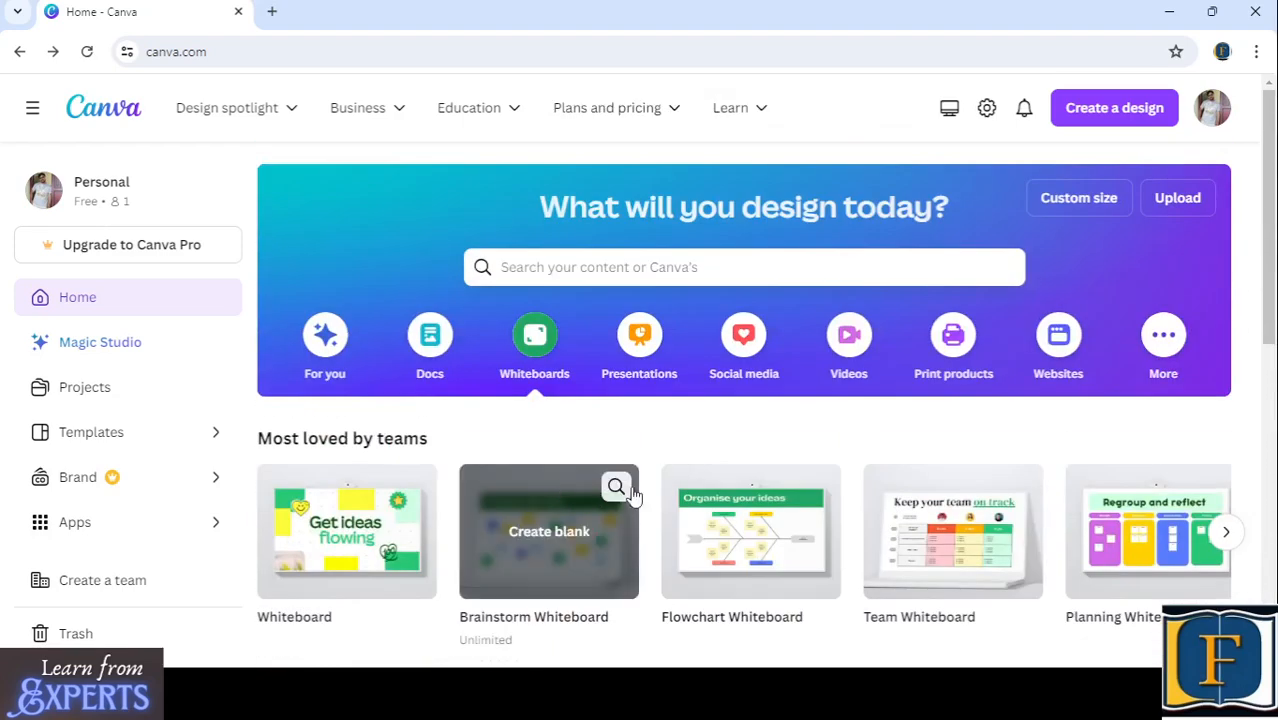
# - Switch the design category to Social media and browse its Popular formats, returning to the start of the row
pyautogui.click(736, 346)
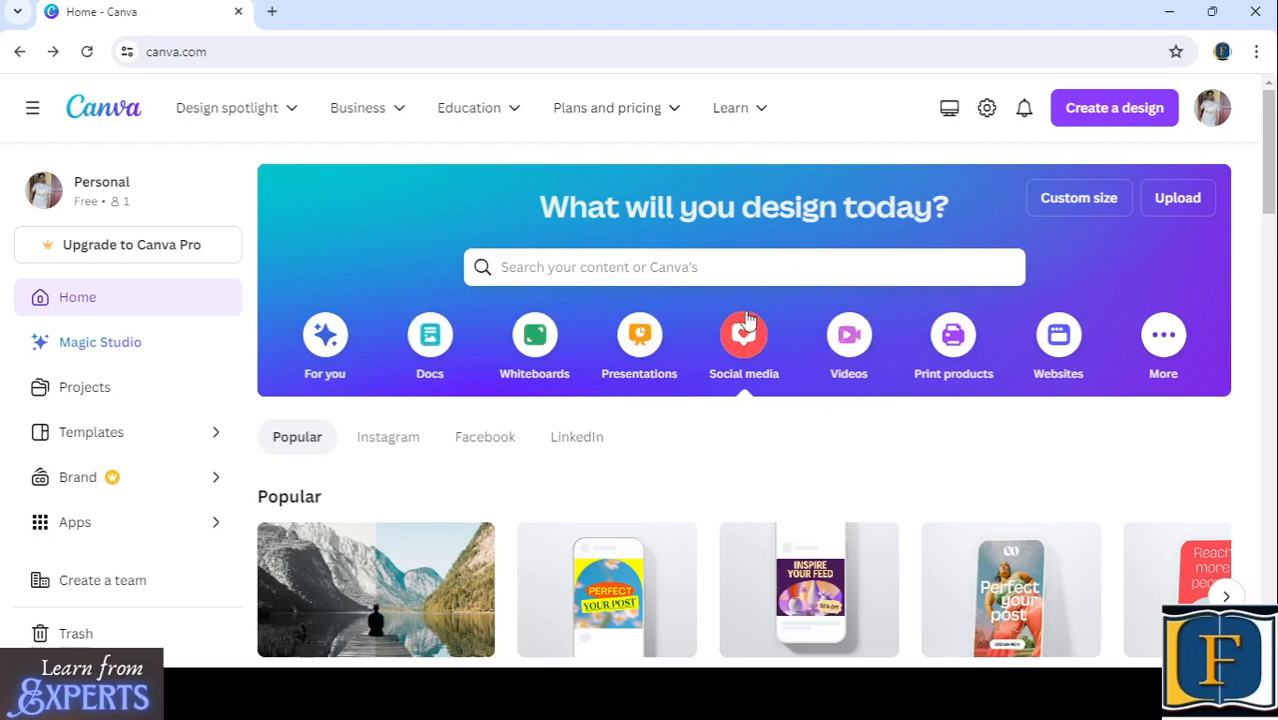
pyautogui.scroll(-1, 757, 336)
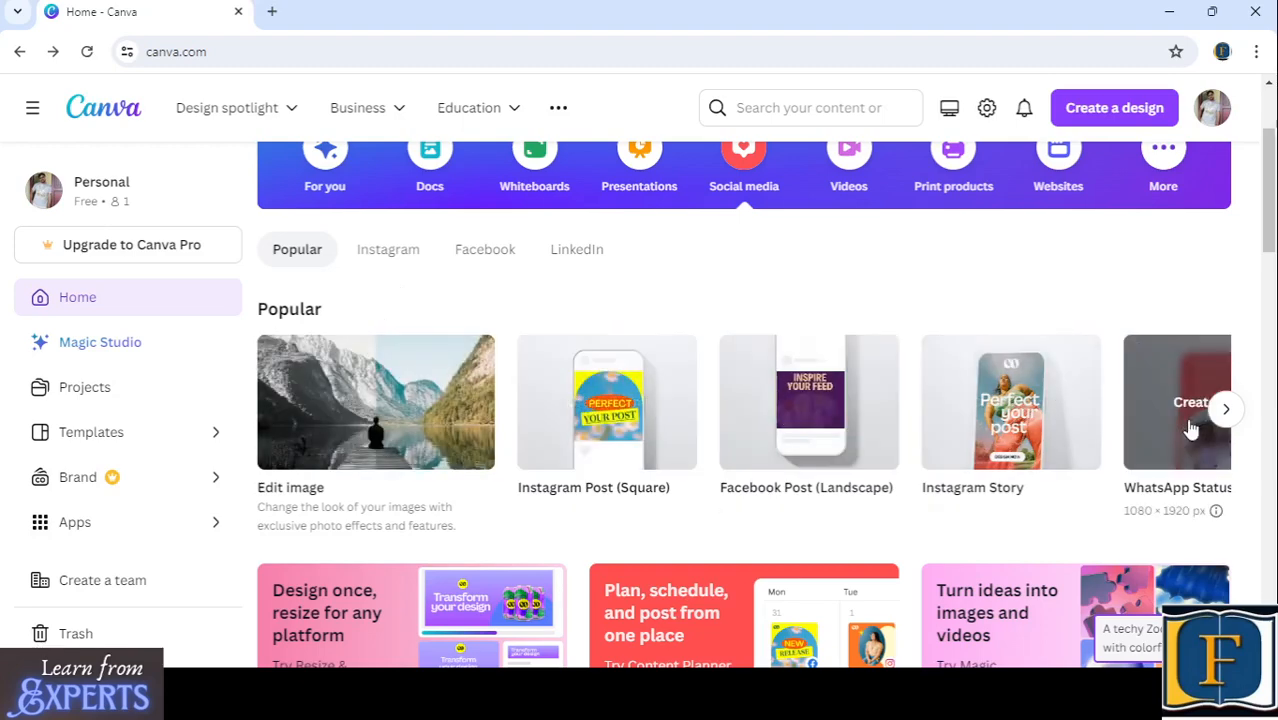
pyautogui.moveTo(790, 438)
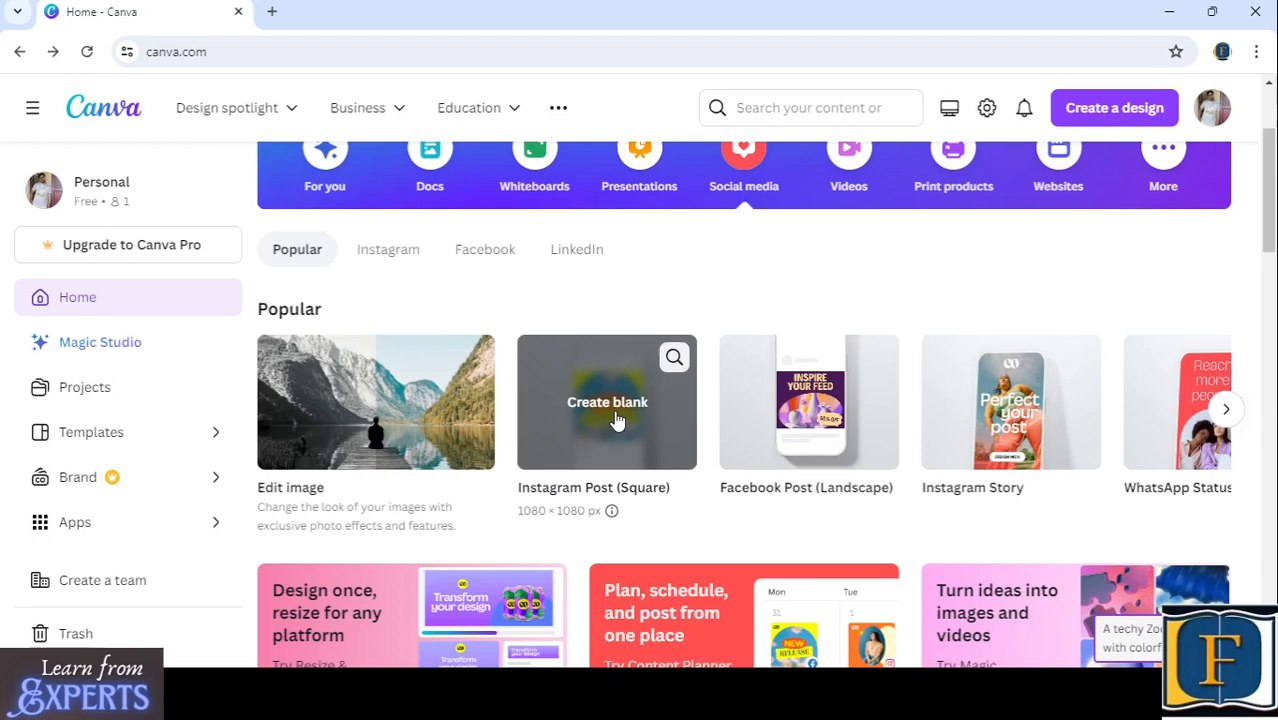
pyautogui.moveTo(927, 451)
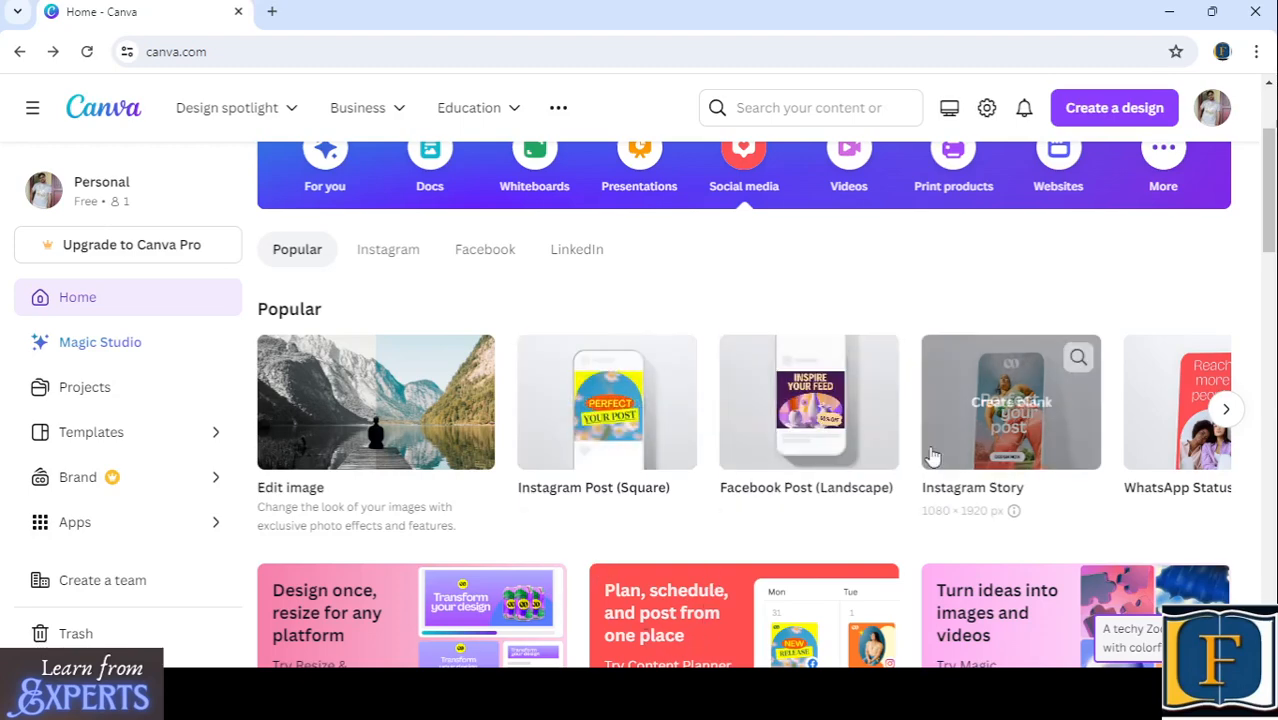
pyautogui.click(1226, 408)
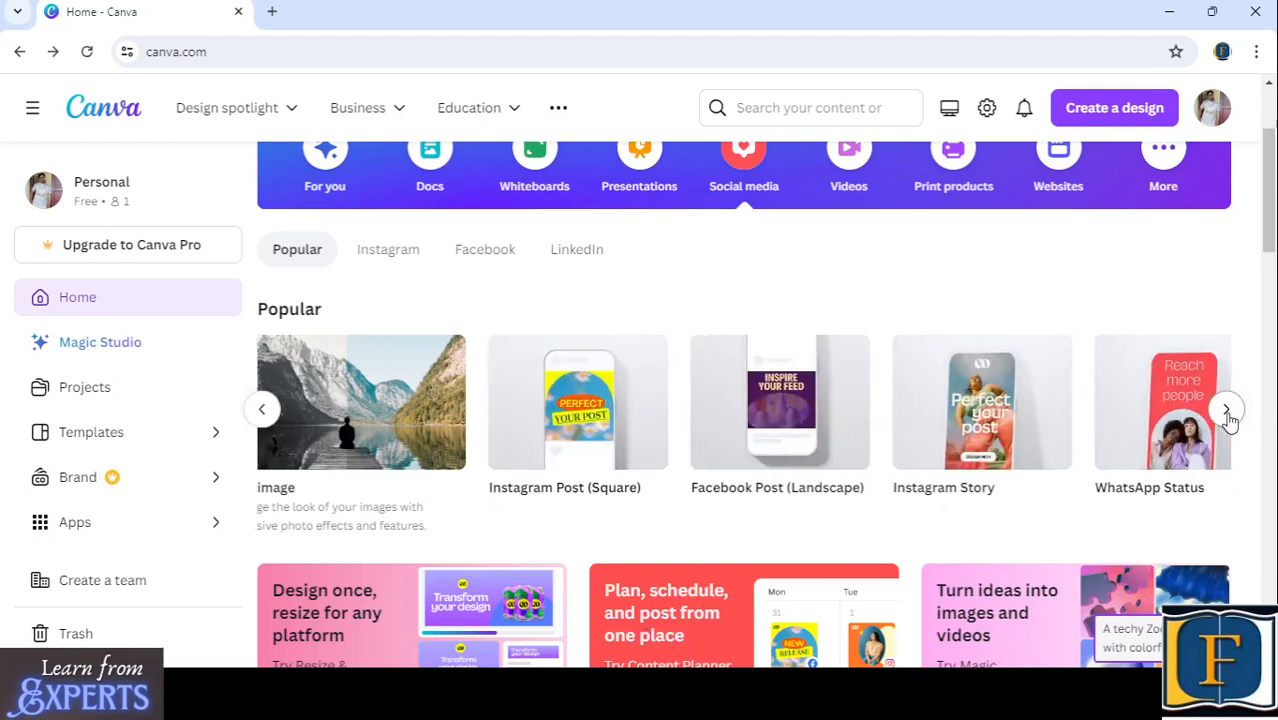
pyautogui.click(1226, 404)
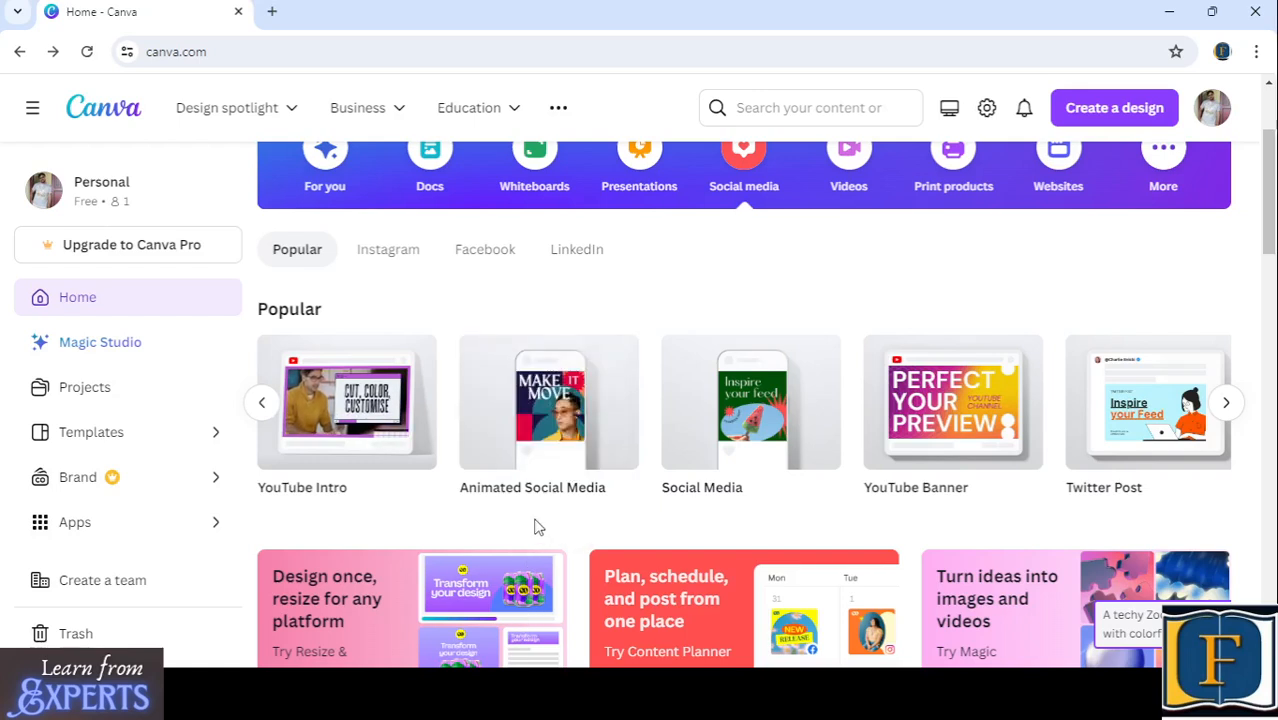
pyautogui.click(261, 403)
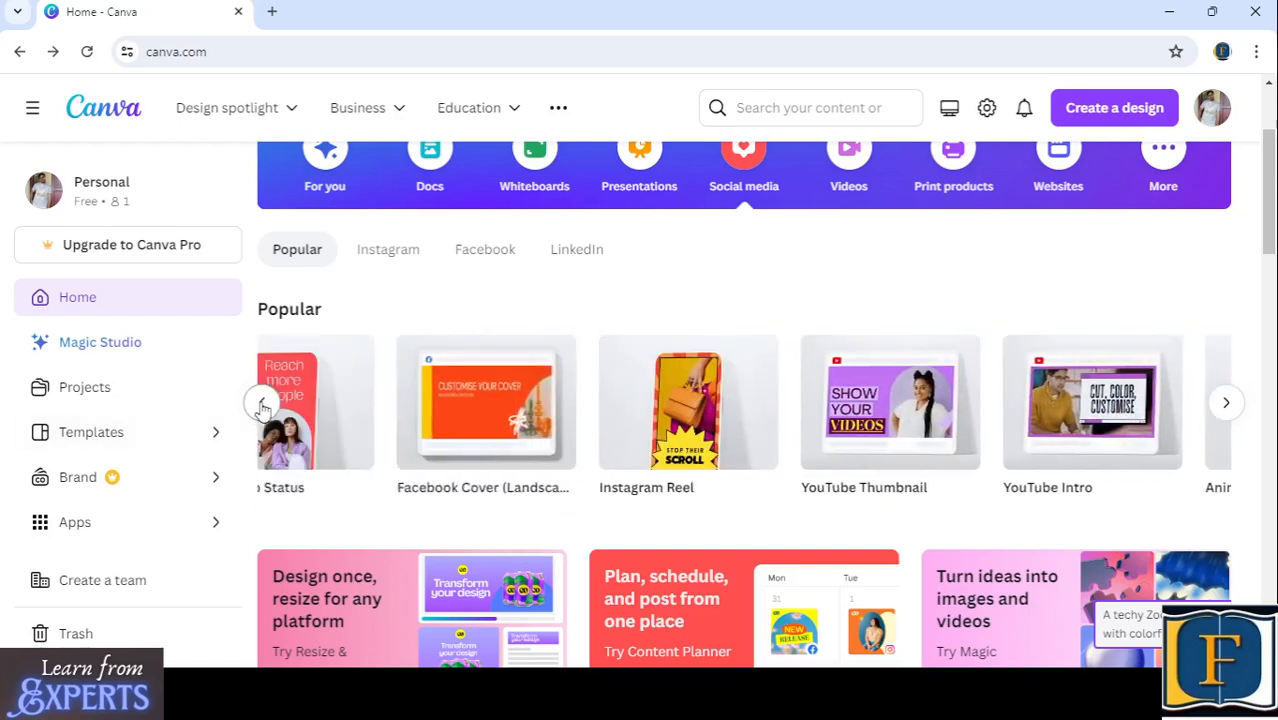
pyautogui.click(261, 403)
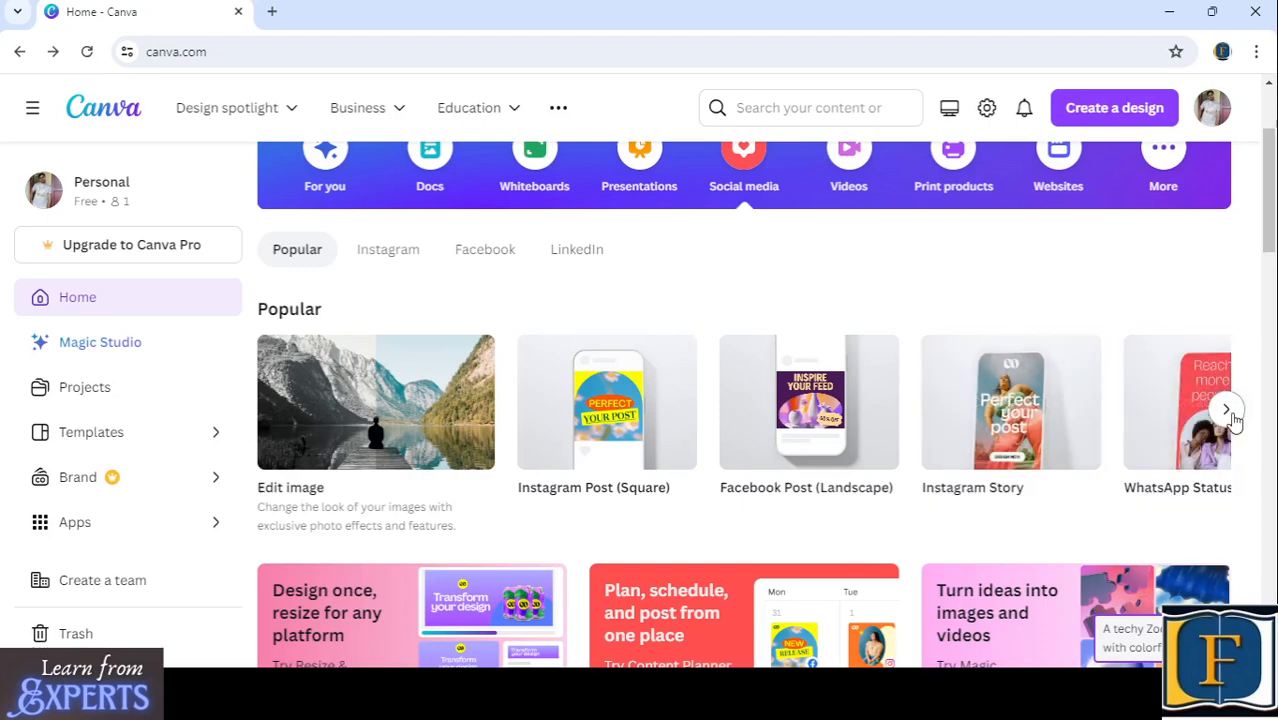
# - Page through the Popular social media formats to the end of the row and go back to YouTube Thumbnail
pyautogui.click(1228, 410)
pyautogui.click(1228, 410)
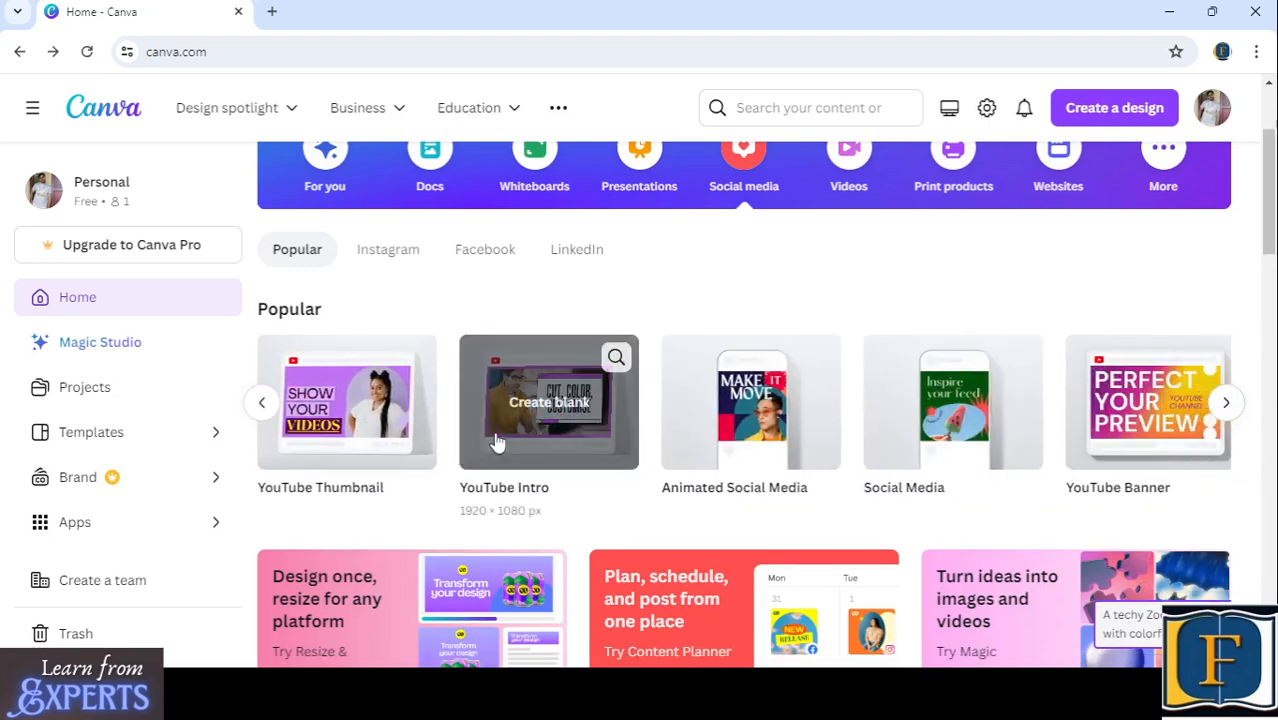
pyautogui.click(261, 403)
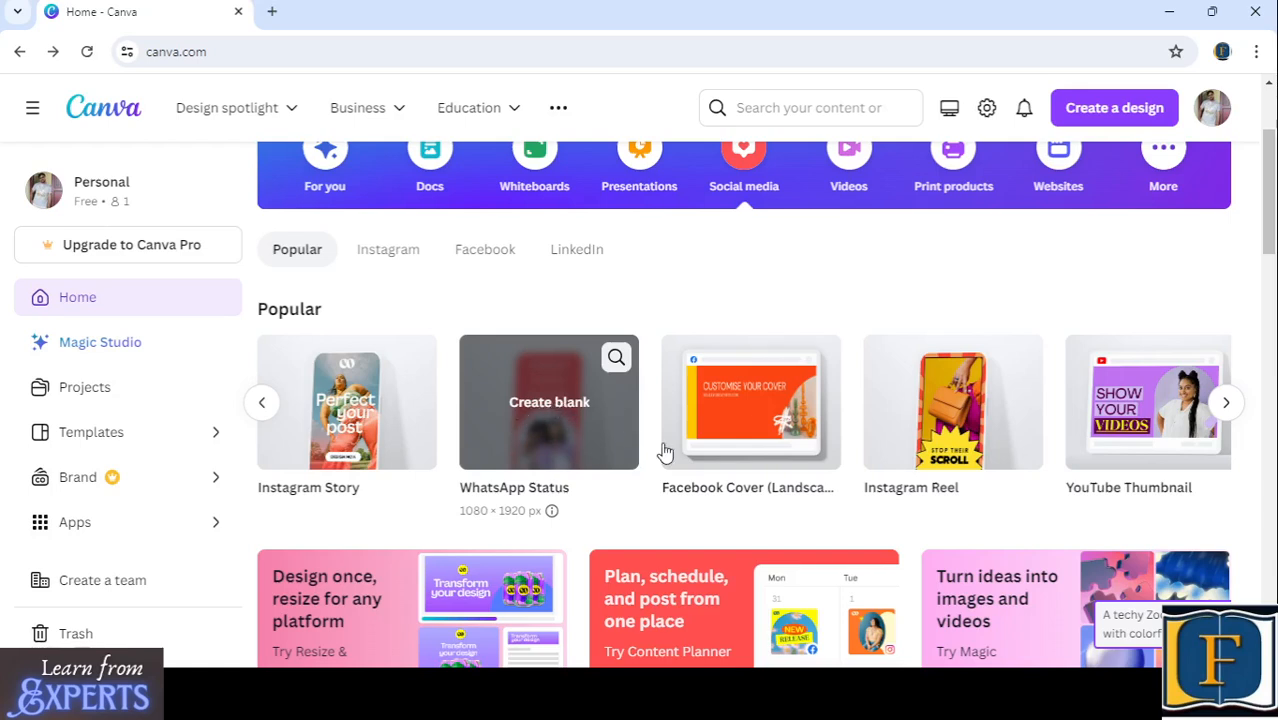
pyautogui.click(1228, 404)
pyautogui.click(1227, 403)
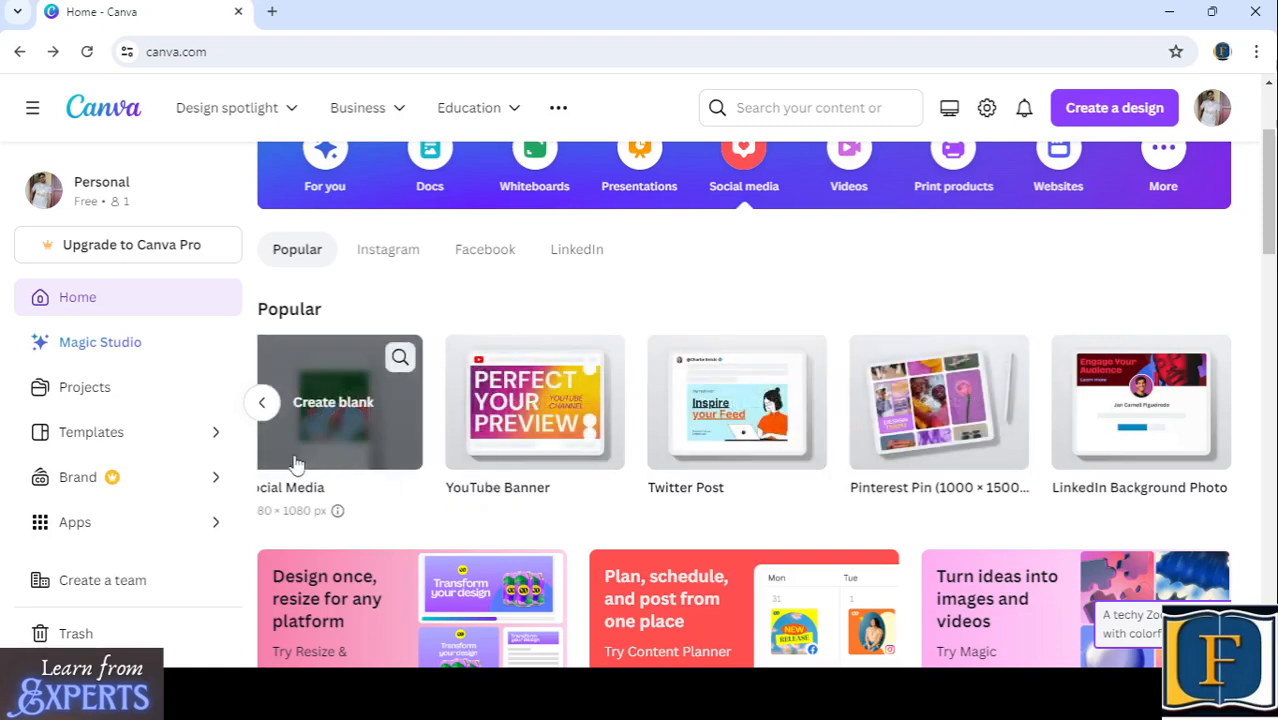
pyautogui.click(262, 404)
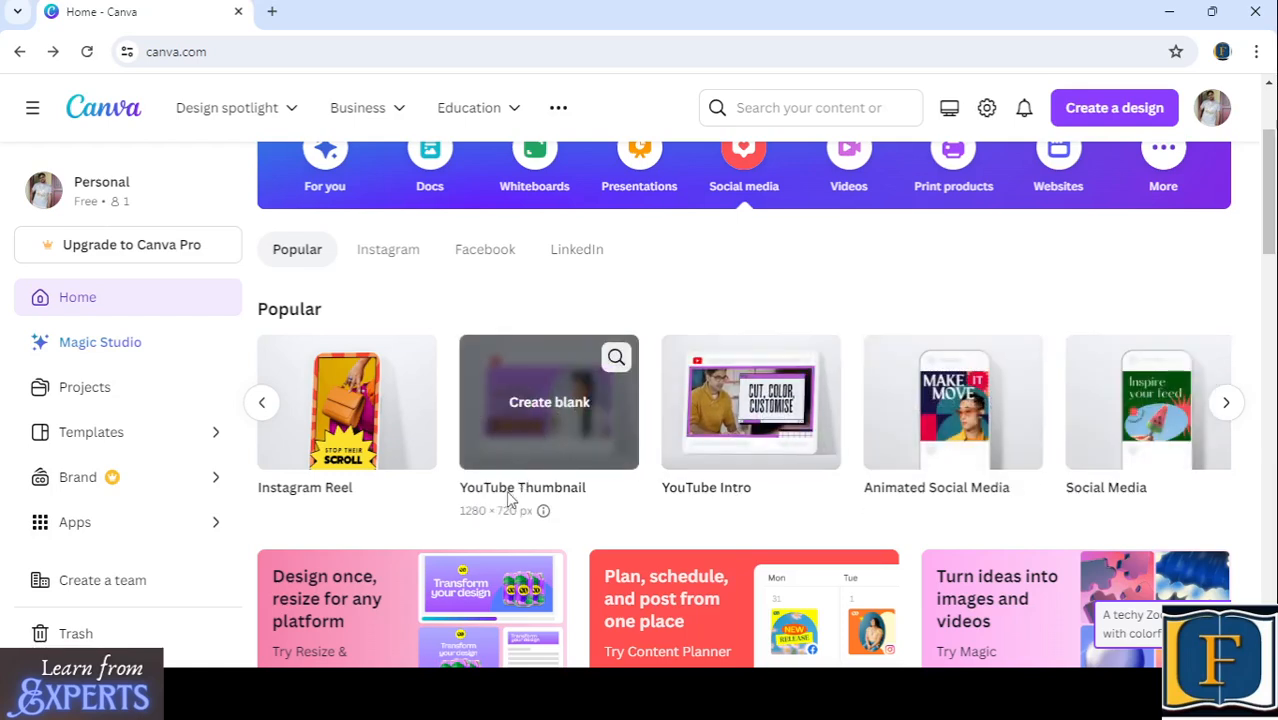
# - Look over the Instagram, Facebook and LinkedIn sections of the Social media category and return to its platform filters
pyautogui.scroll(2, 522, 477)
pyautogui.scroll(-1, 522, 471)
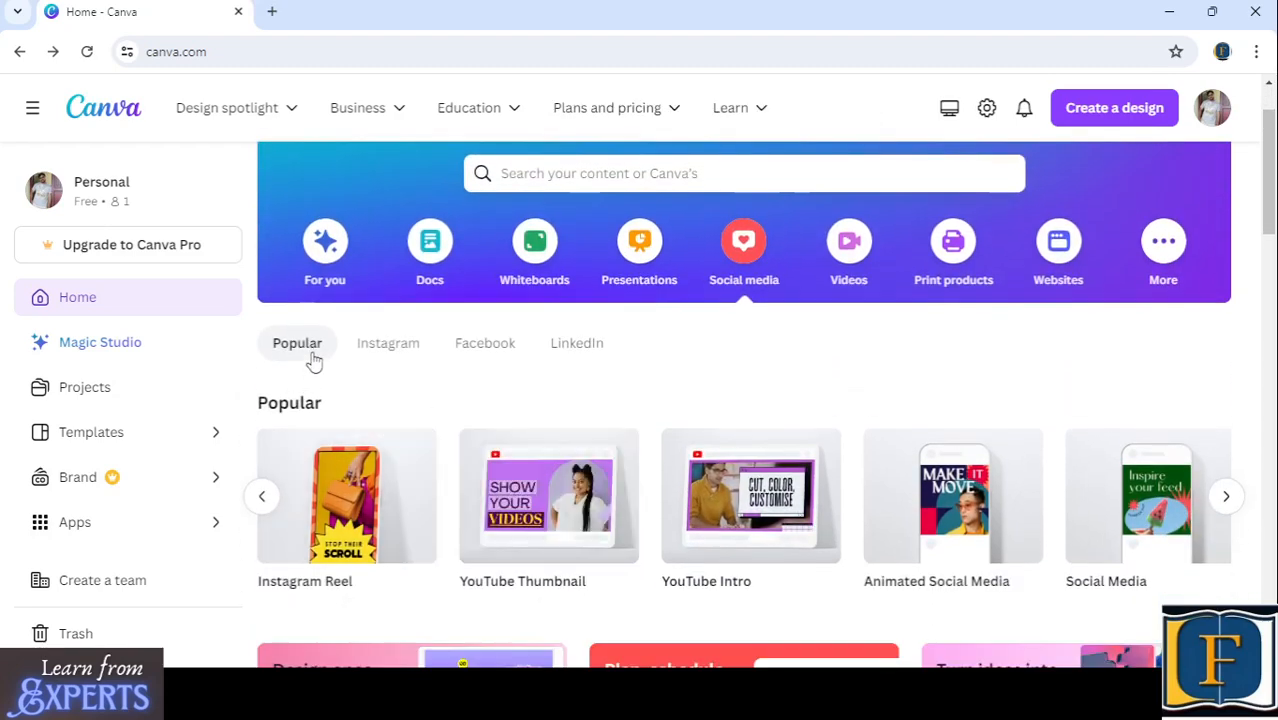
pyautogui.scroll(-10, 394, 418)
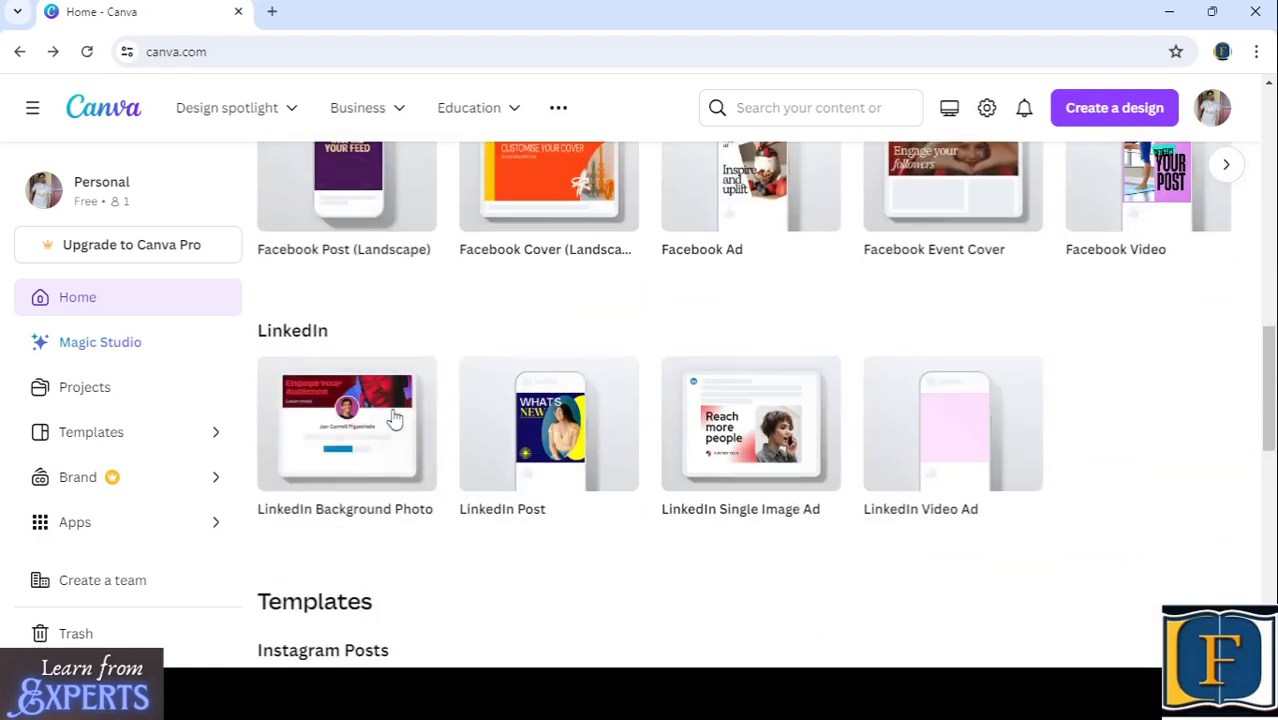
pyautogui.scroll(4, 394, 418)
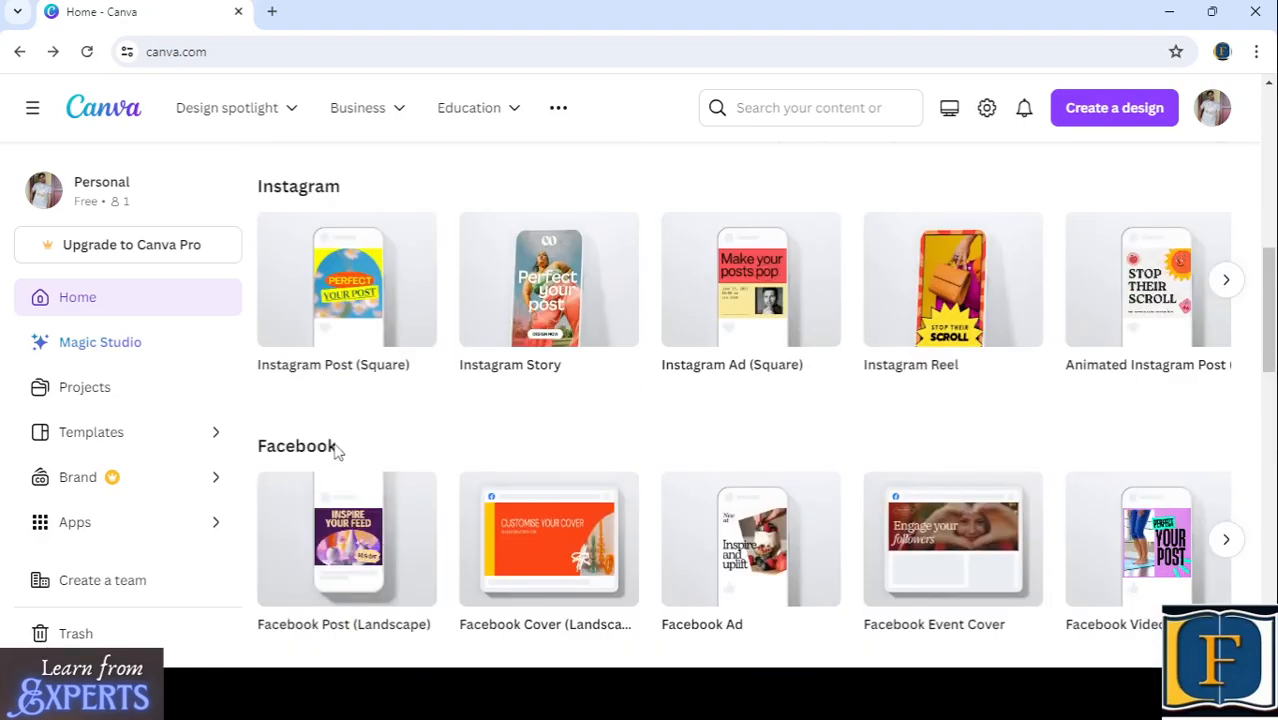
pyautogui.scroll(2, 335, 448)
pyautogui.scroll(5, 392, 470)
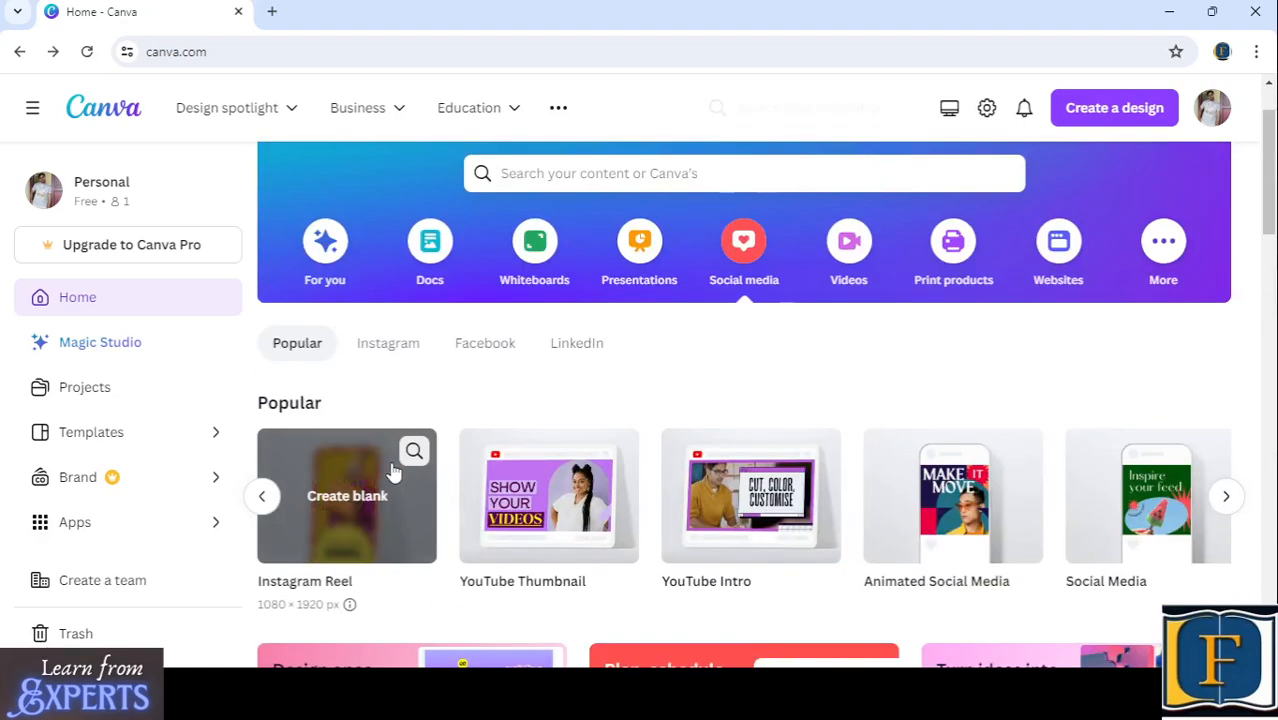
# - Filter the social media designs to Instagram and review the available post, story, ad and reel formats
pyautogui.click(394, 346)
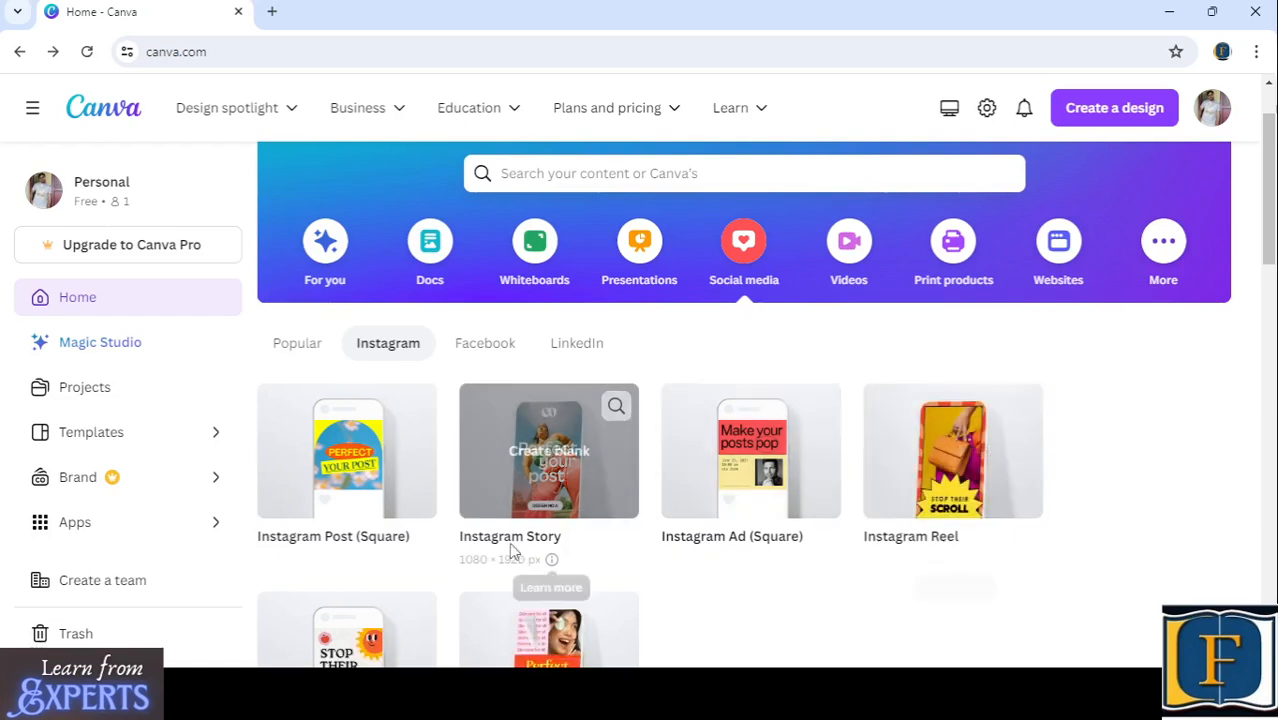
pyautogui.scroll(-3, 480, 520)
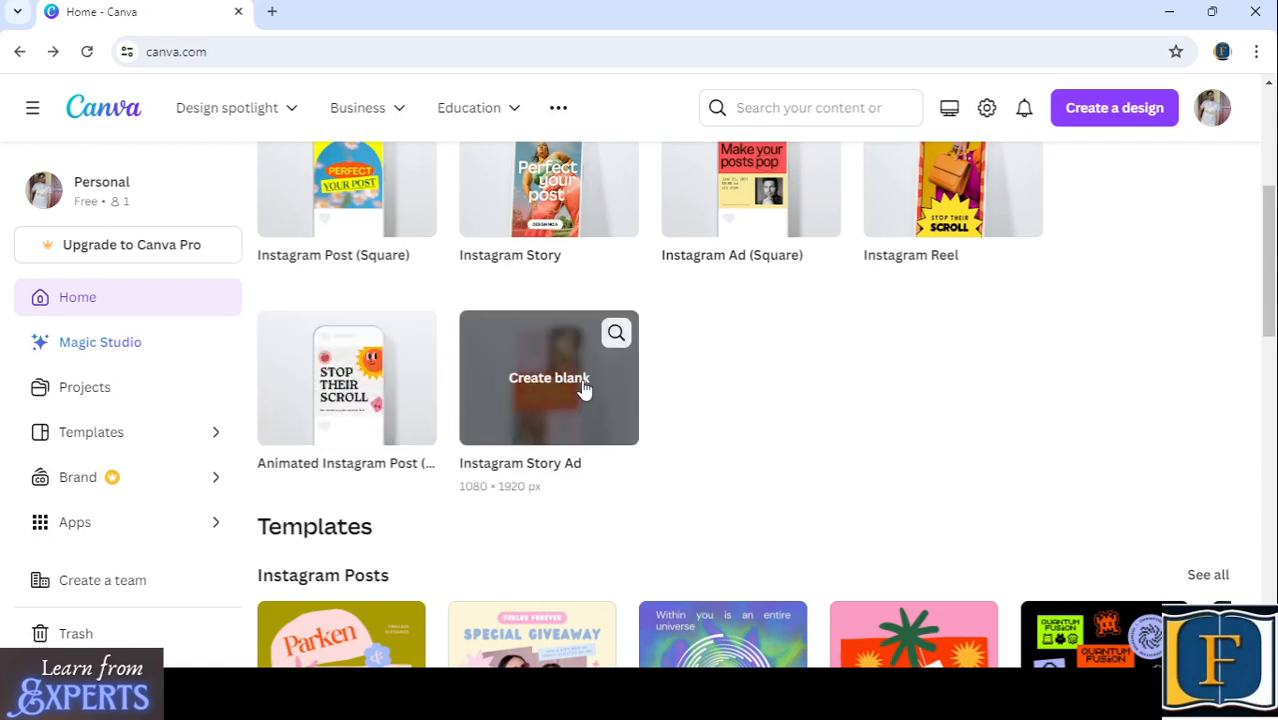
pyautogui.scroll(4, 551, 434)
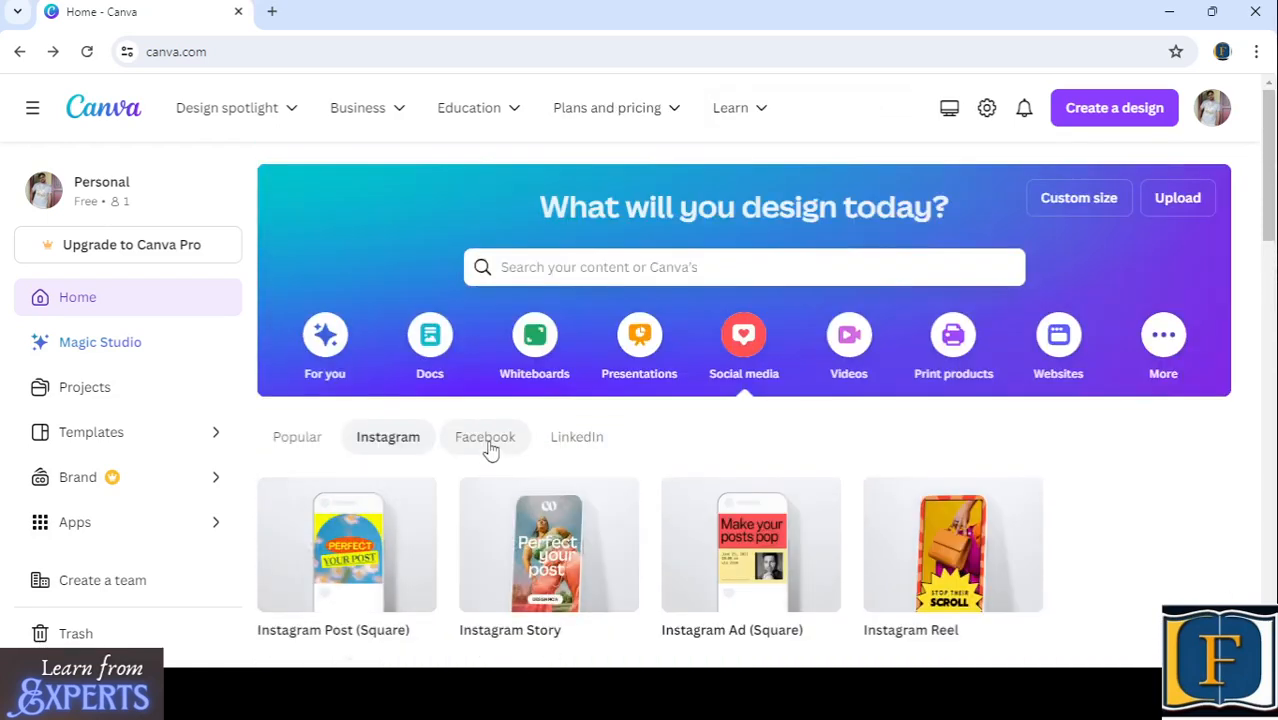
# - View the social media designs filtered by Facebook and by LinkedIn, including the LinkedIn templates
pyautogui.click(489, 446)
pyautogui.scroll(-1, 563, 503)
pyautogui.scroll(1, 570, 480)
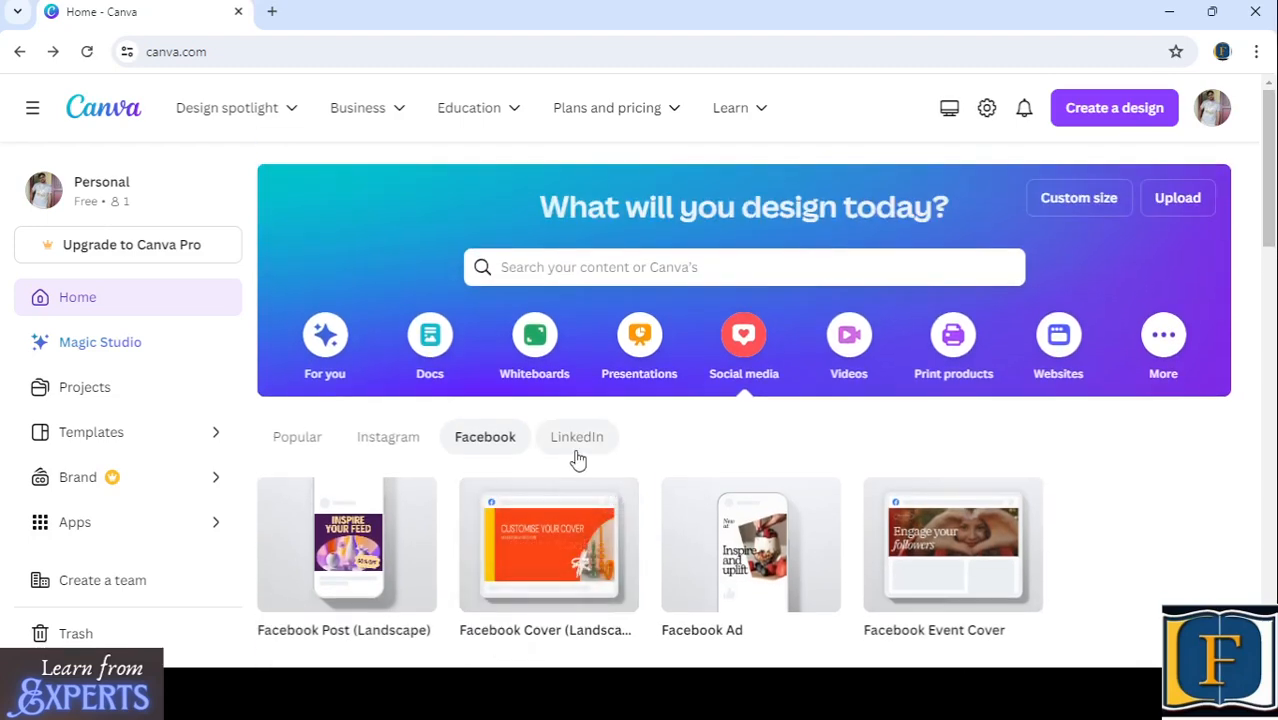
pyautogui.click(580, 448)
pyautogui.scroll(-3, 533, 570)
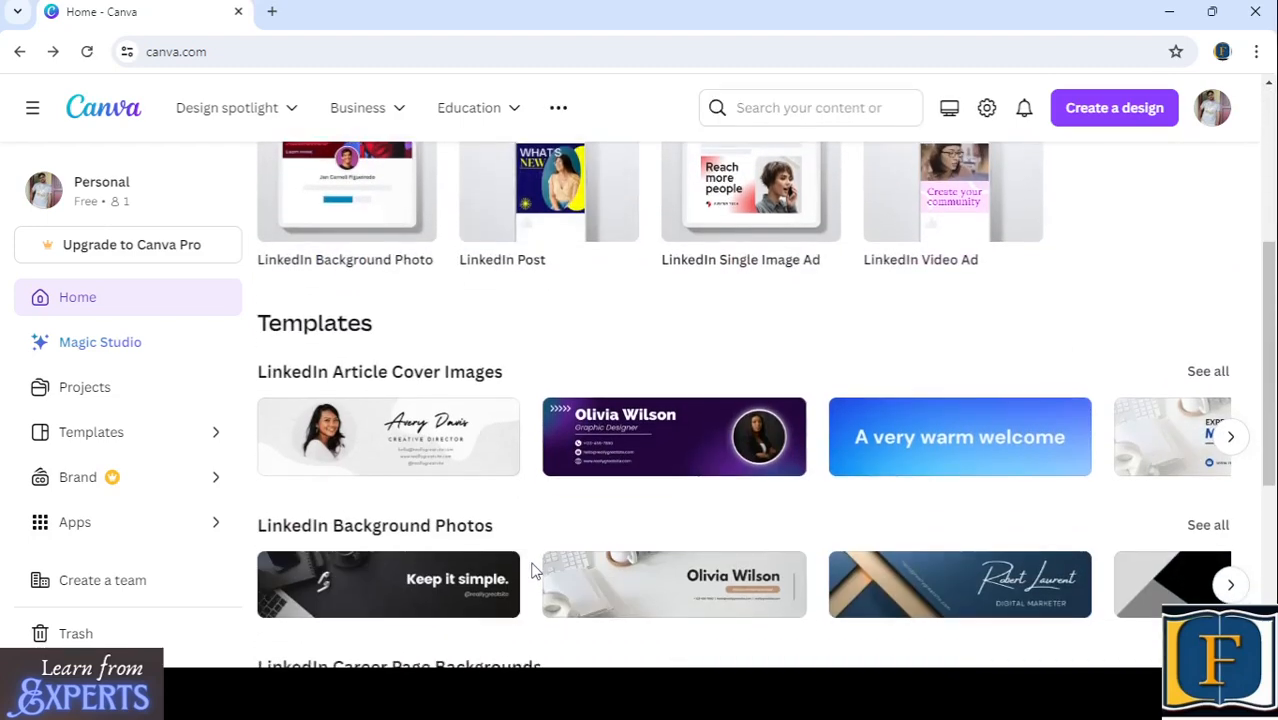
pyautogui.scroll(4, 531, 540)
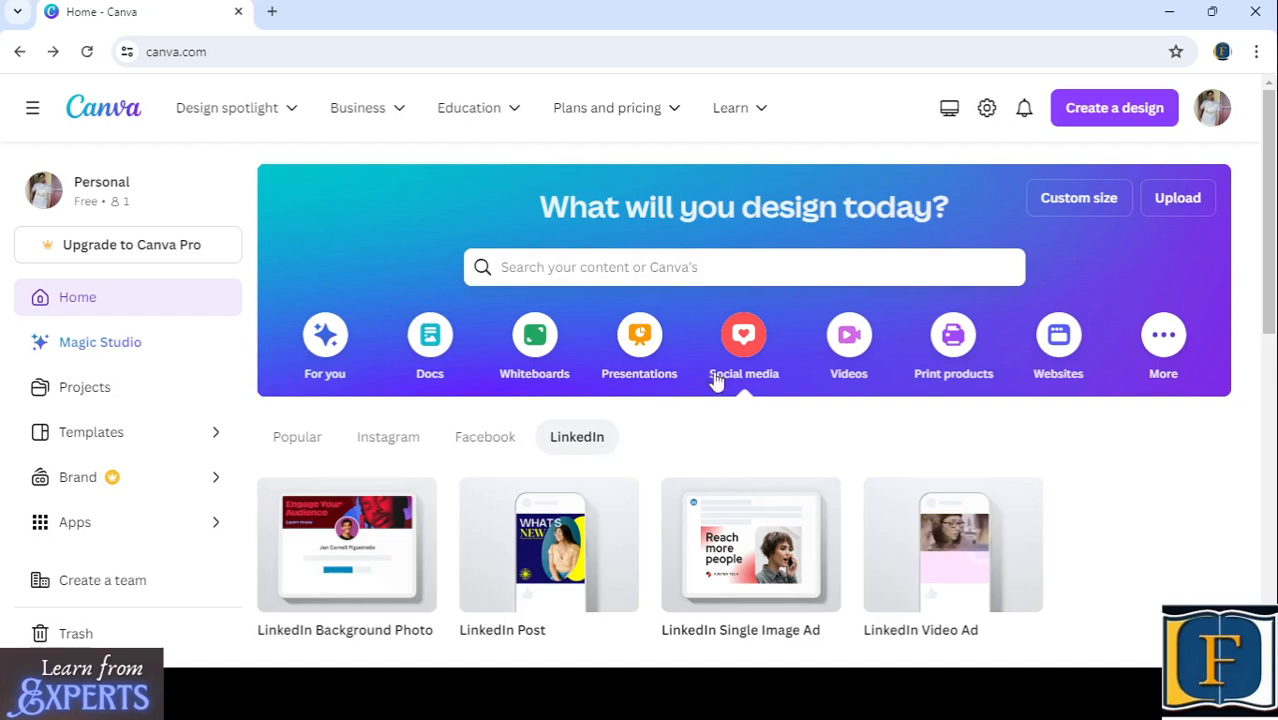
# - Switch the design category to Videos and examine its blank formats and the Videos and Mobile Videos templates
pyautogui.click(847, 342)
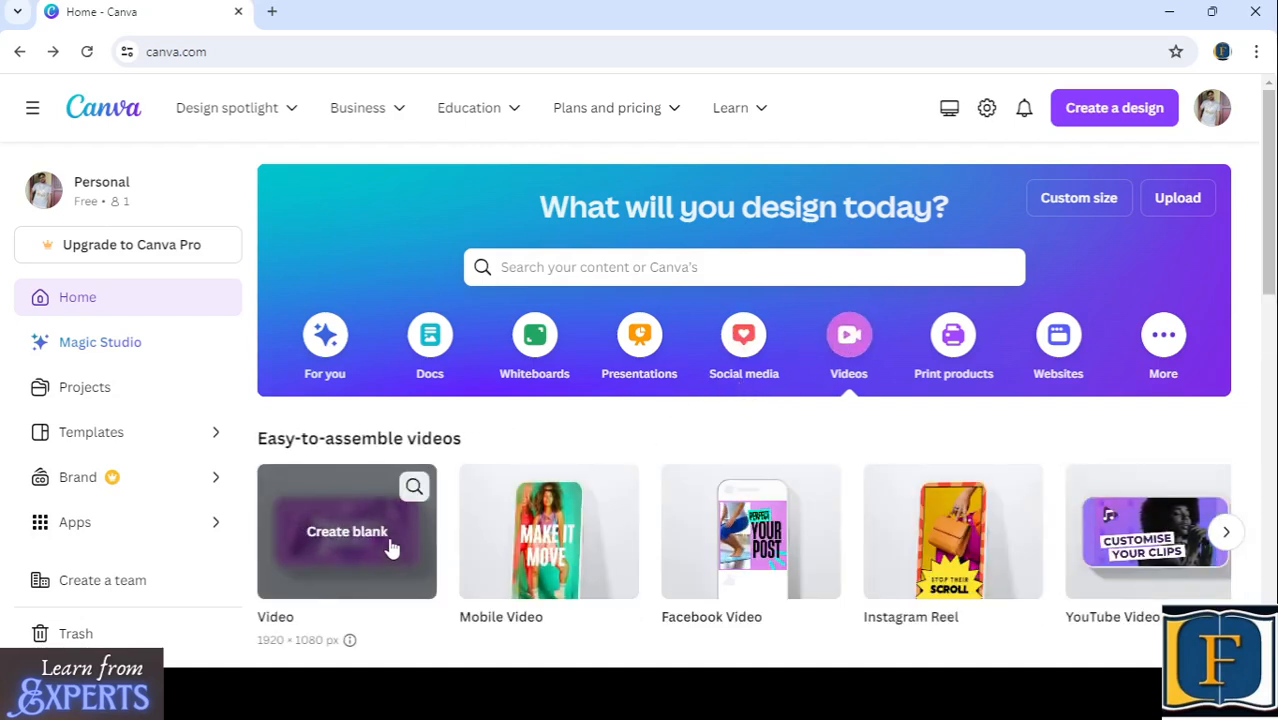
pyautogui.scroll(-1, 391, 549)
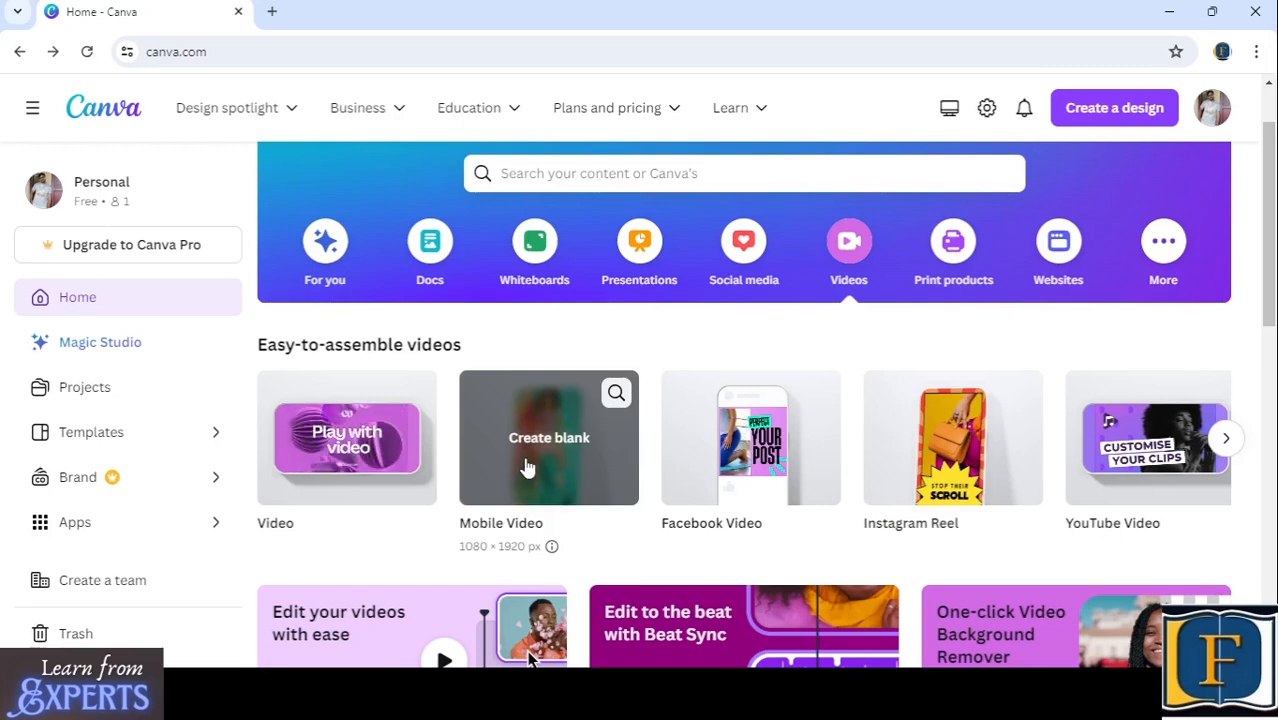
pyautogui.scroll(-5, 619, 476)
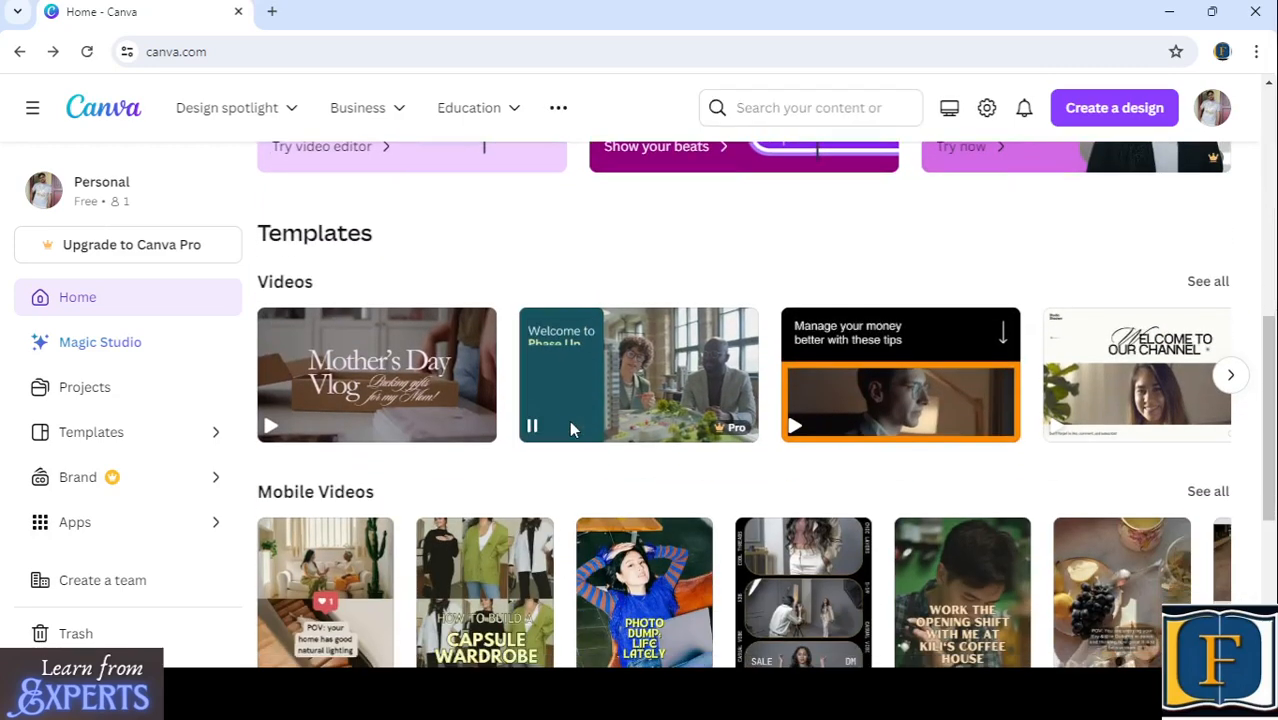
pyautogui.scroll(5, 590, 391)
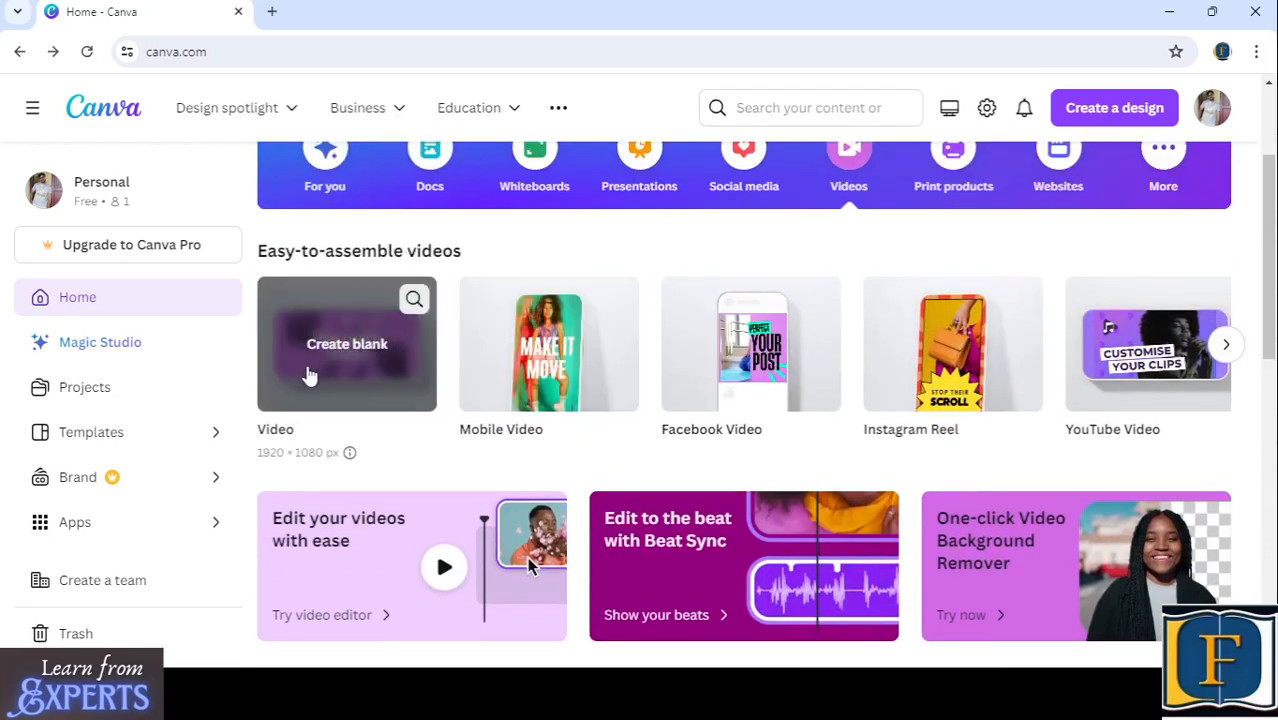
pyautogui.scroll(1, 345, 376)
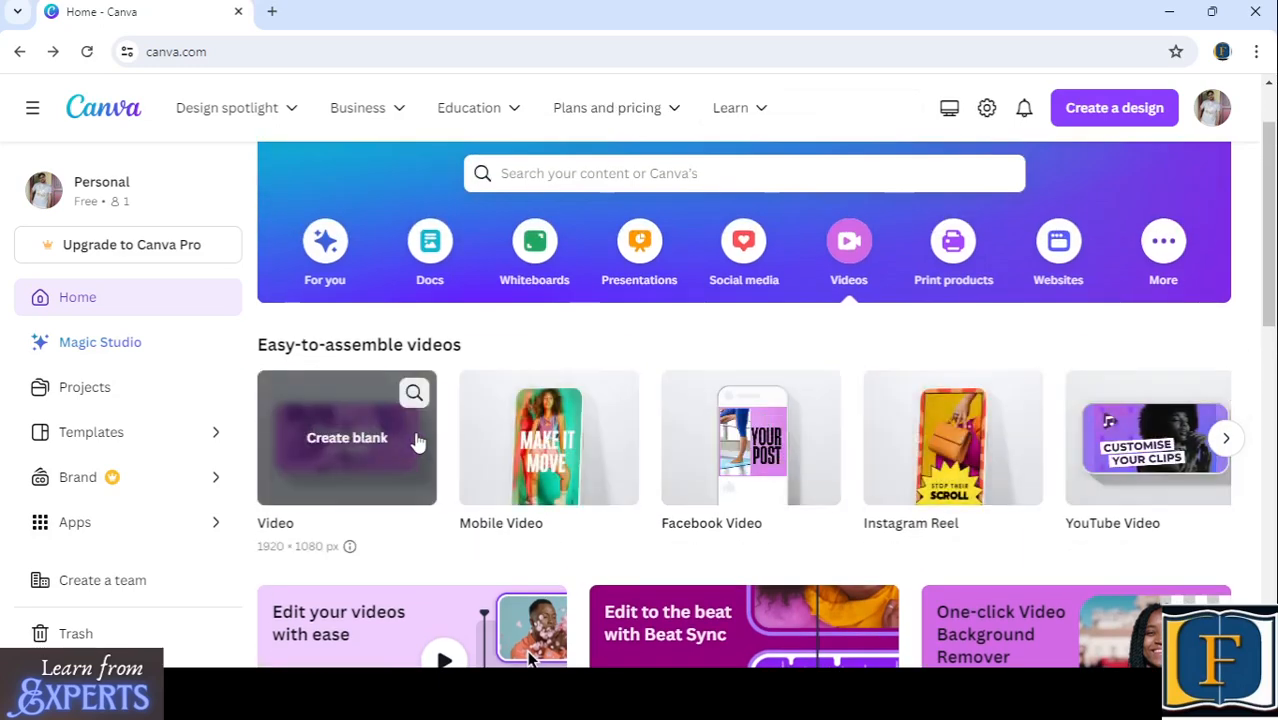
pyautogui.scroll(-5, 418, 442)
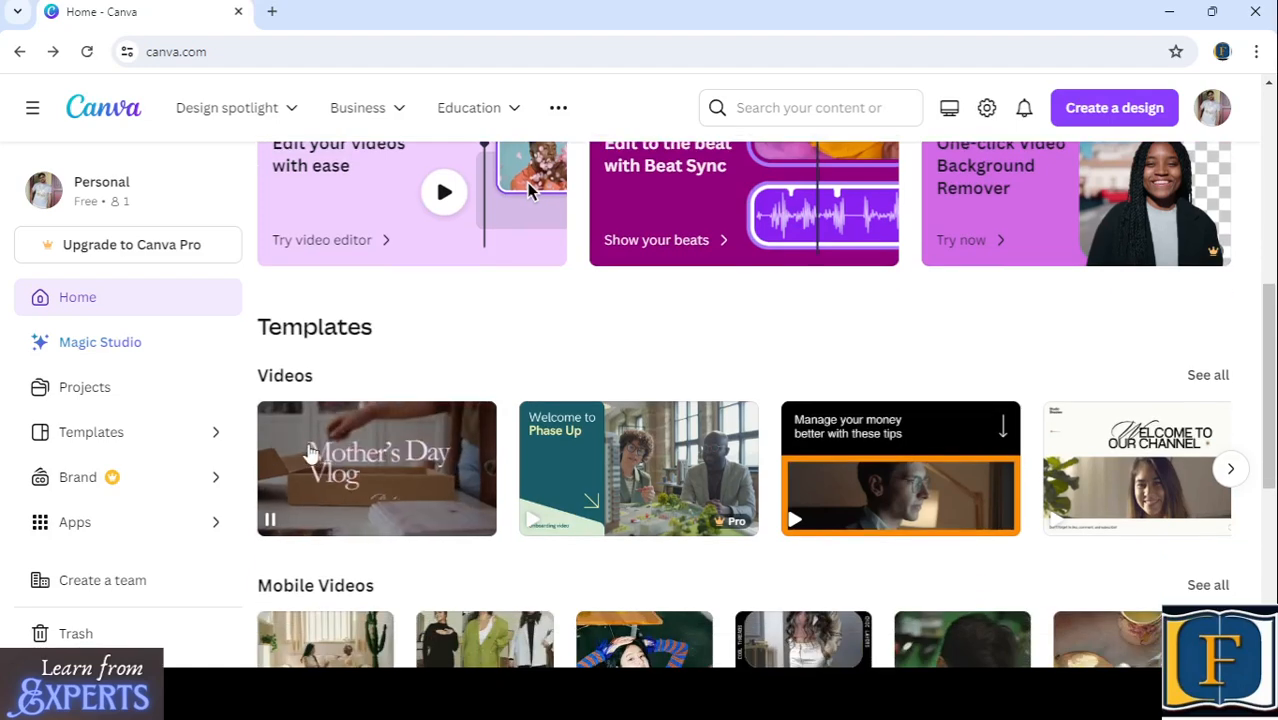
pyautogui.scroll(-2, 310, 454)
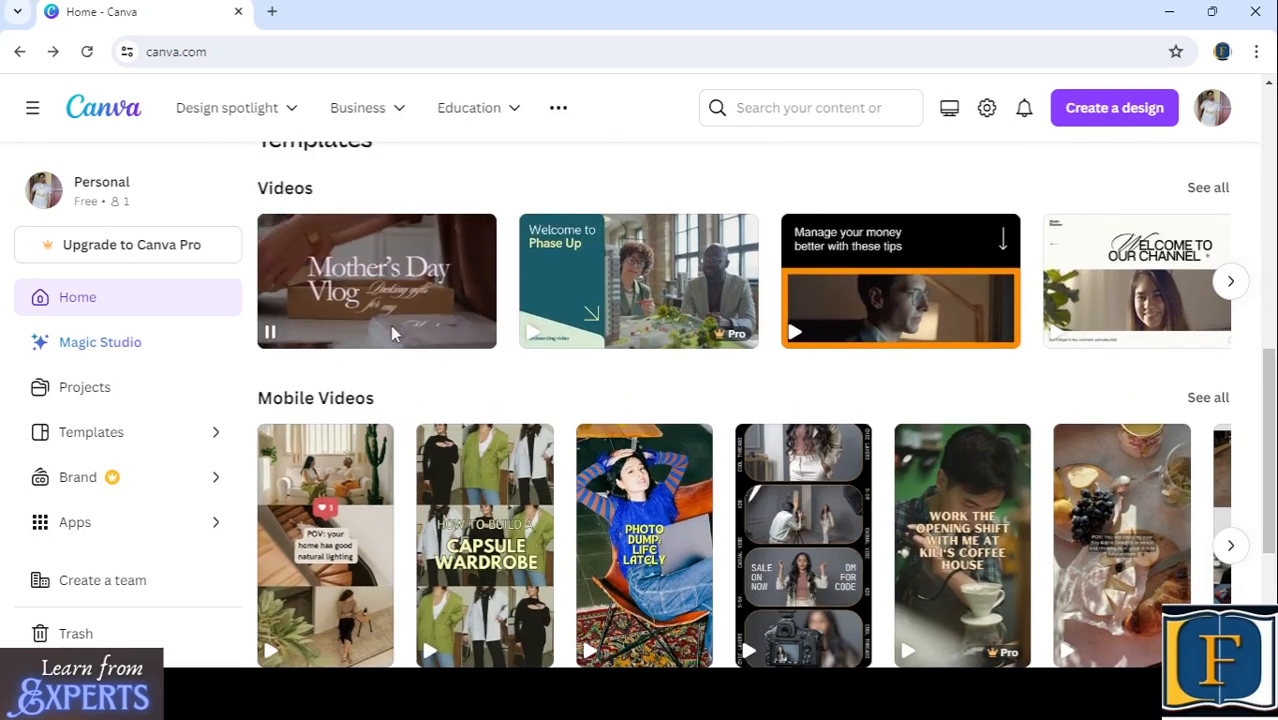
# - Look over the Mobile Videos and Facebook Videos templates and the blank formats of the Videos category
pyautogui.scroll(-3, 390, 324)
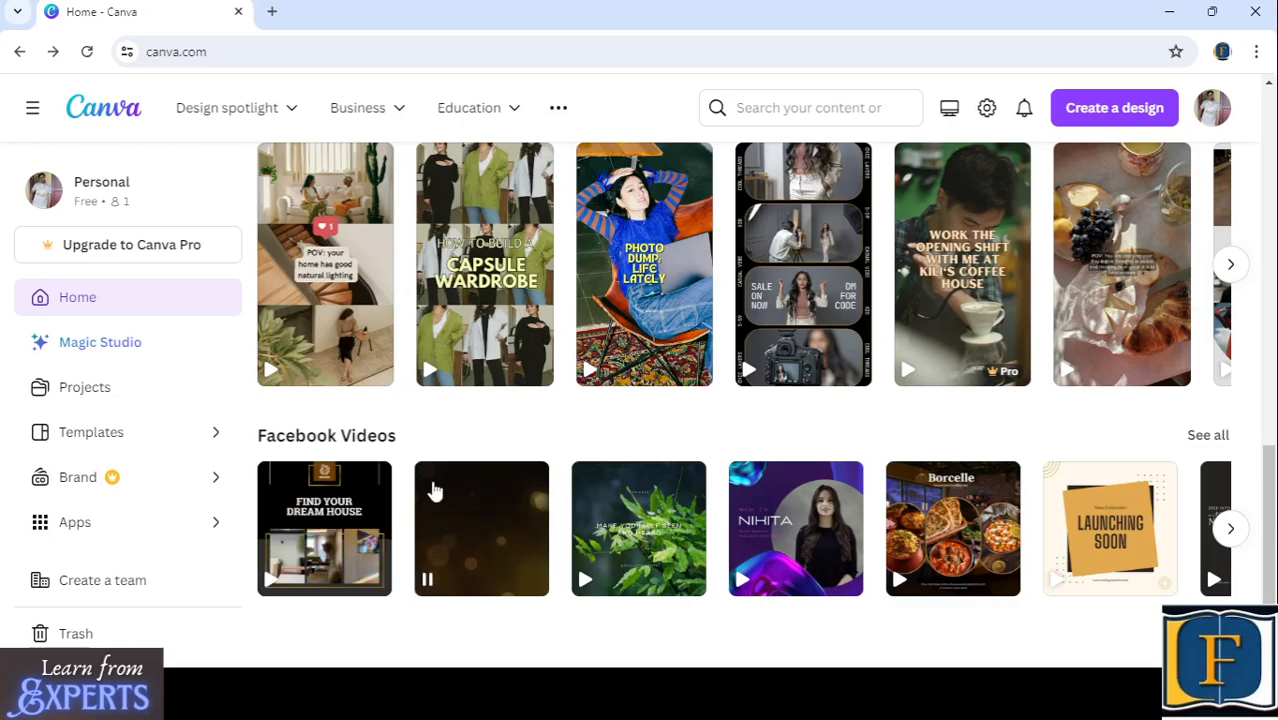
pyautogui.scroll(2, 436, 495)
pyautogui.scroll(3, 453, 428)
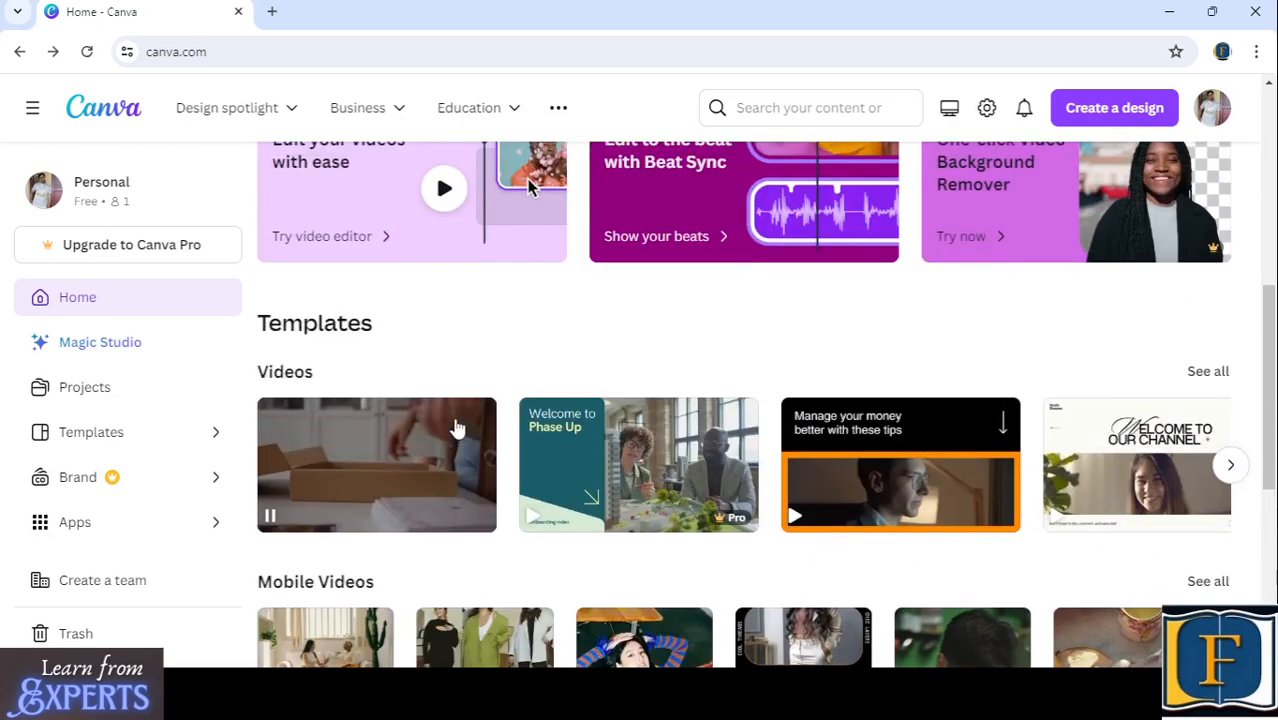
pyautogui.scroll(-3, 453, 428)
pyautogui.click(1233, 449)
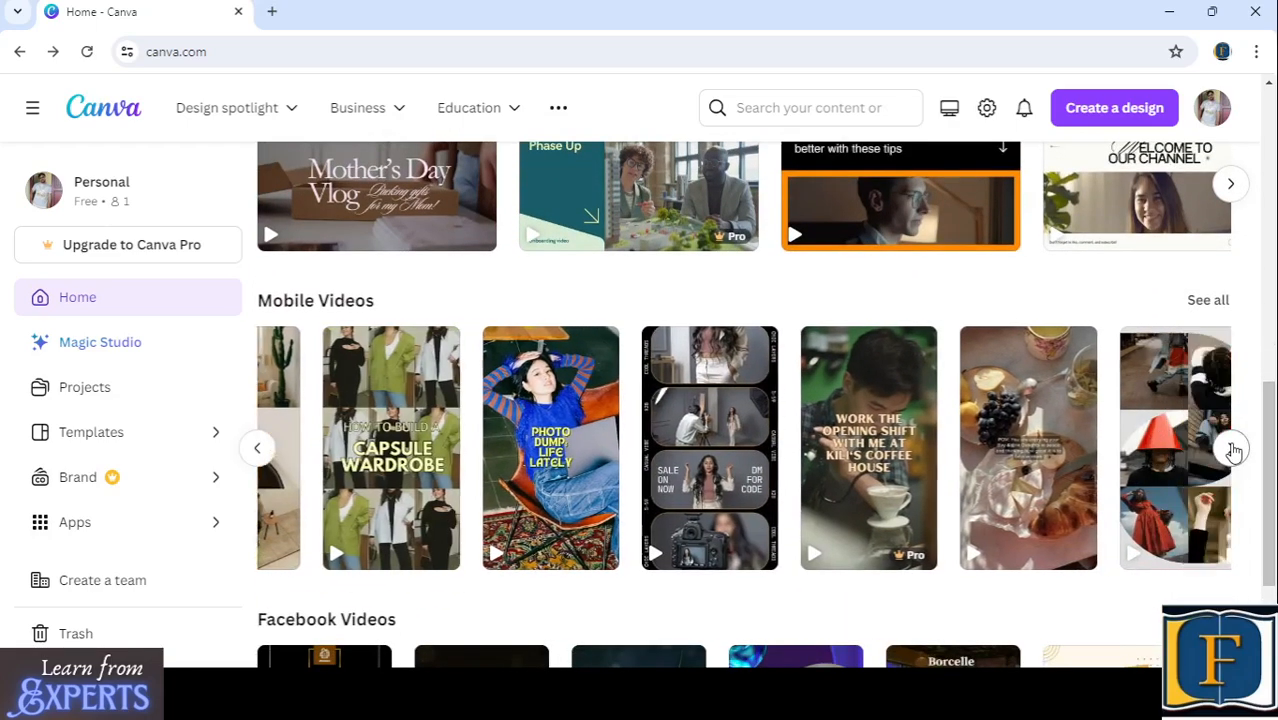
pyautogui.scroll(4, 771, 425)
pyautogui.scroll(4, 771, 425)
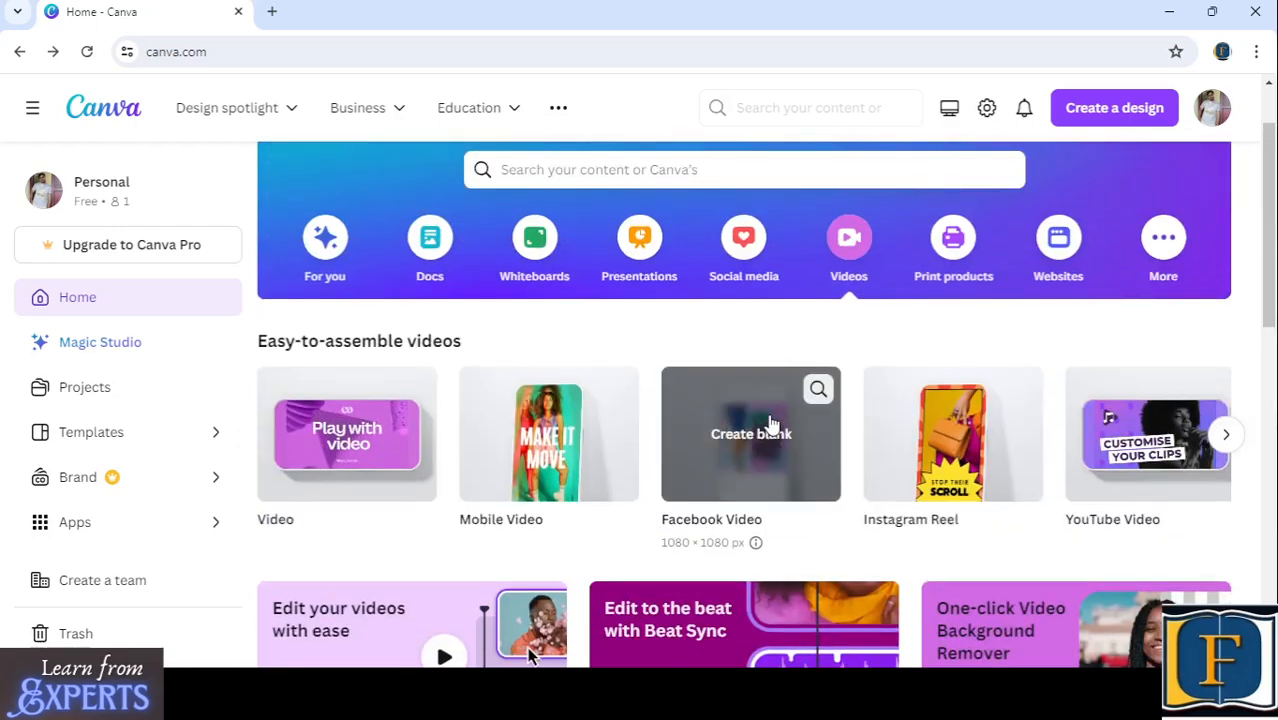
pyautogui.scroll(-8, 771, 425)
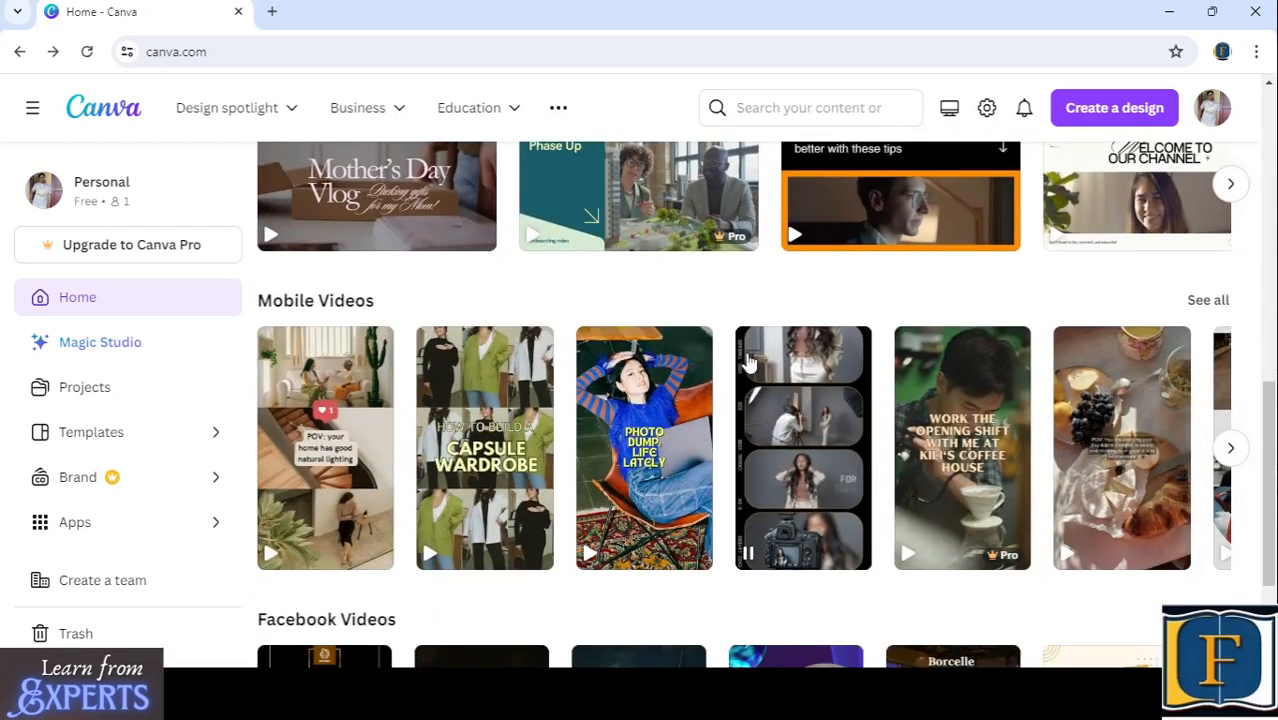
# - Browse further through the Videos template row and return to the design categories
pyautogui.scroll(2, 748, 362)
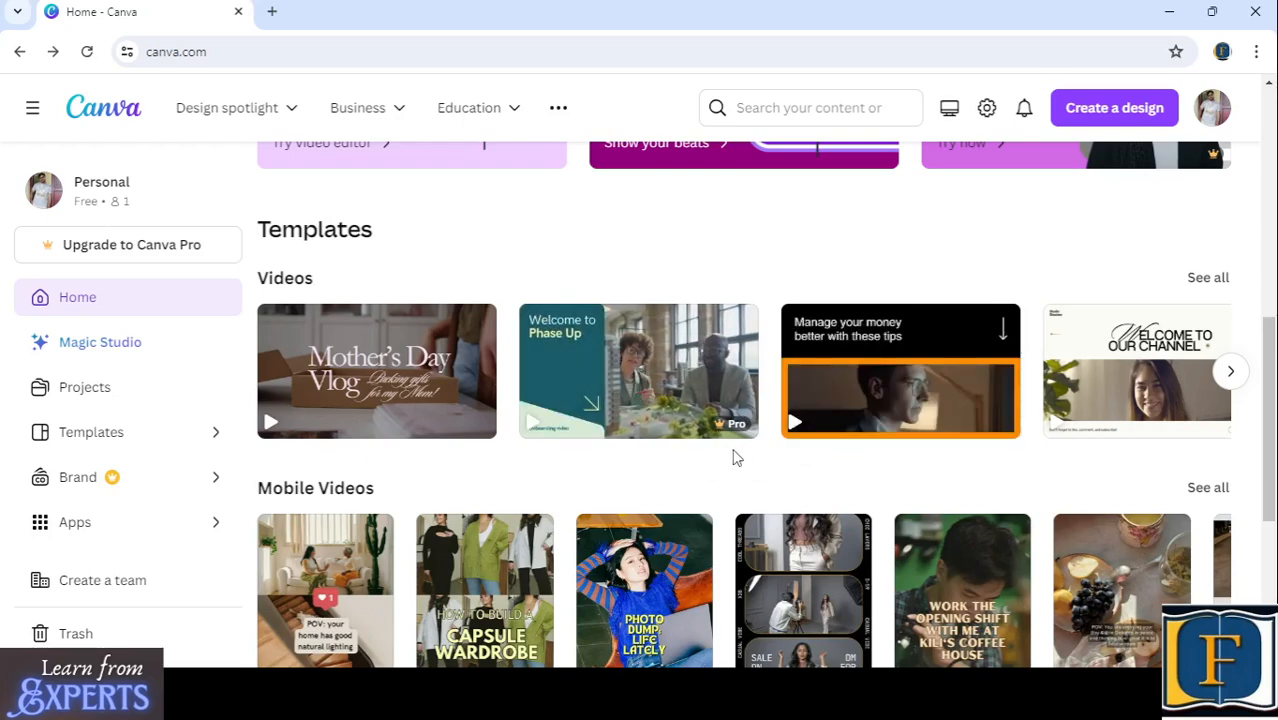
pyautogui.click(1230, 374)
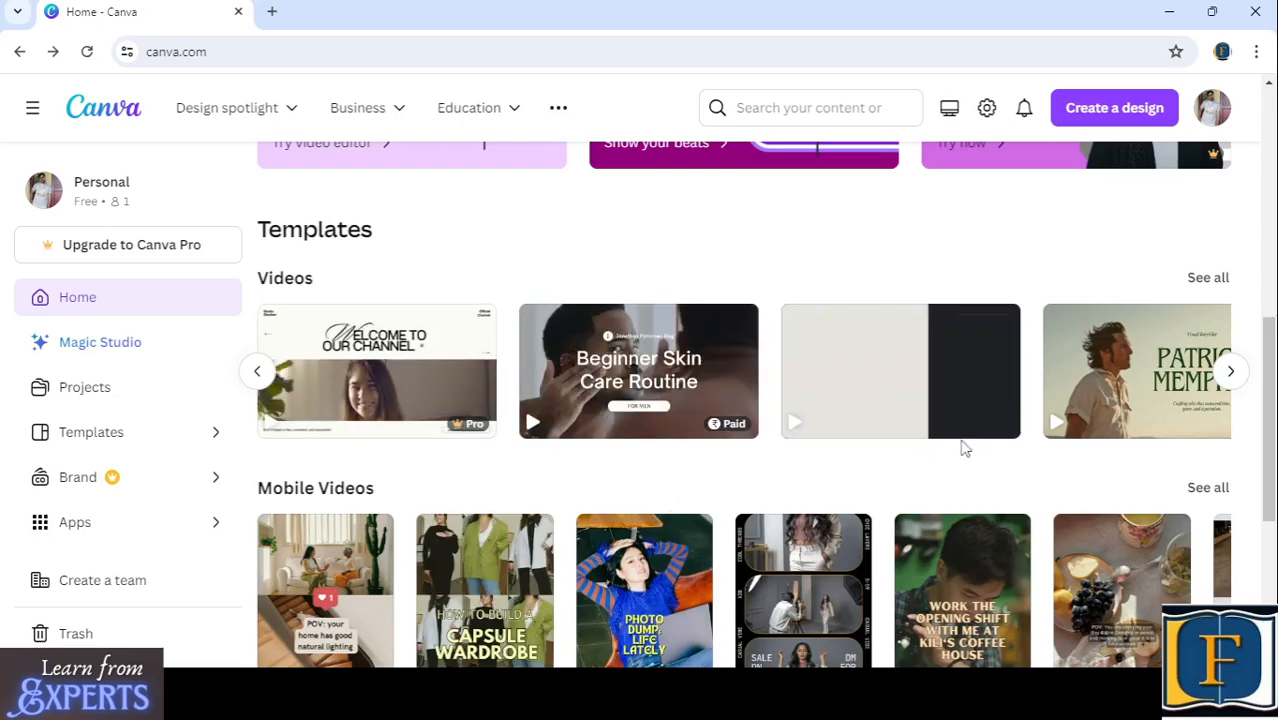
pyautogui.click(1230, 373)
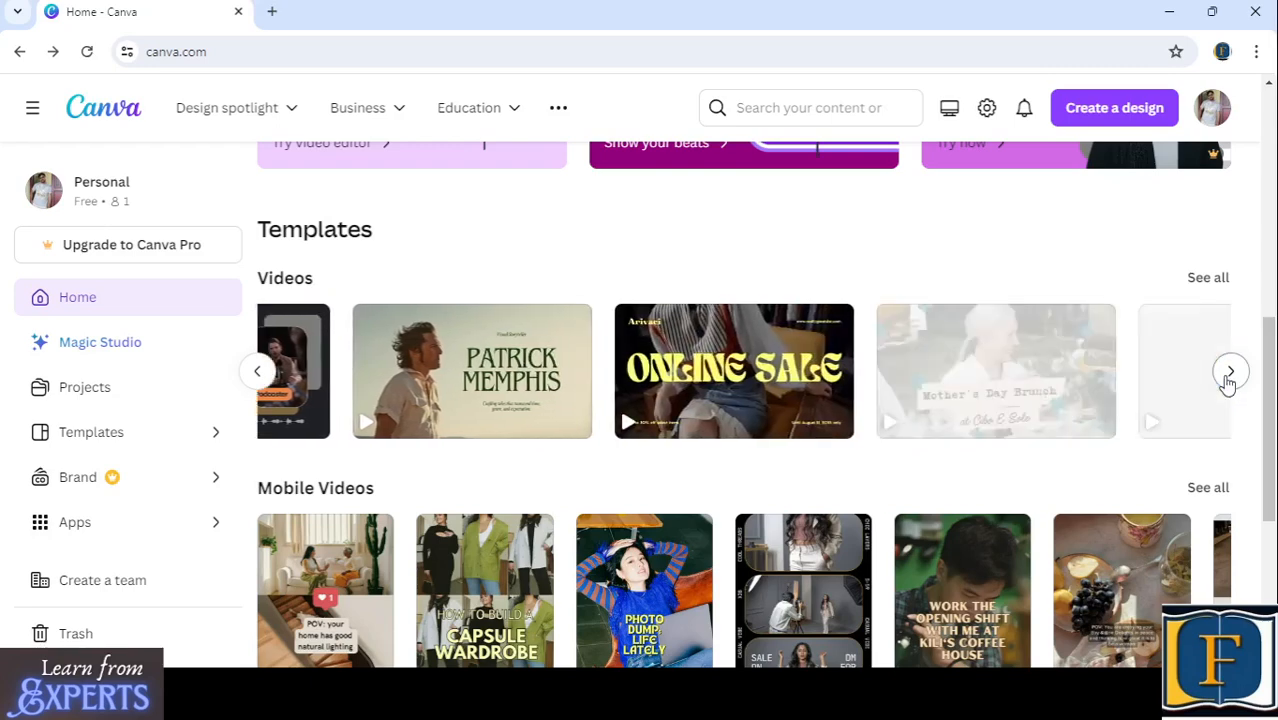
pyautogui.scroll(-2, 713, 418)
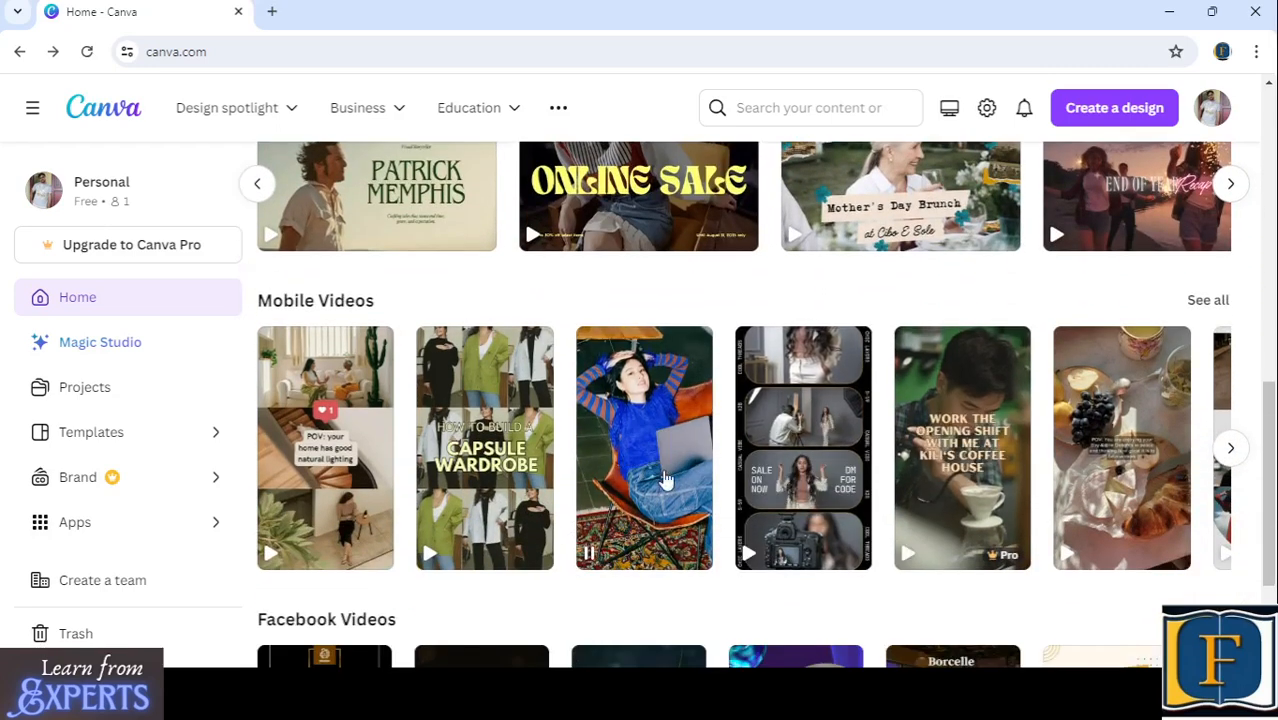
pyautogui.scroll(5, 690, 455)
pyautogui.scroll(3, 713, 479)
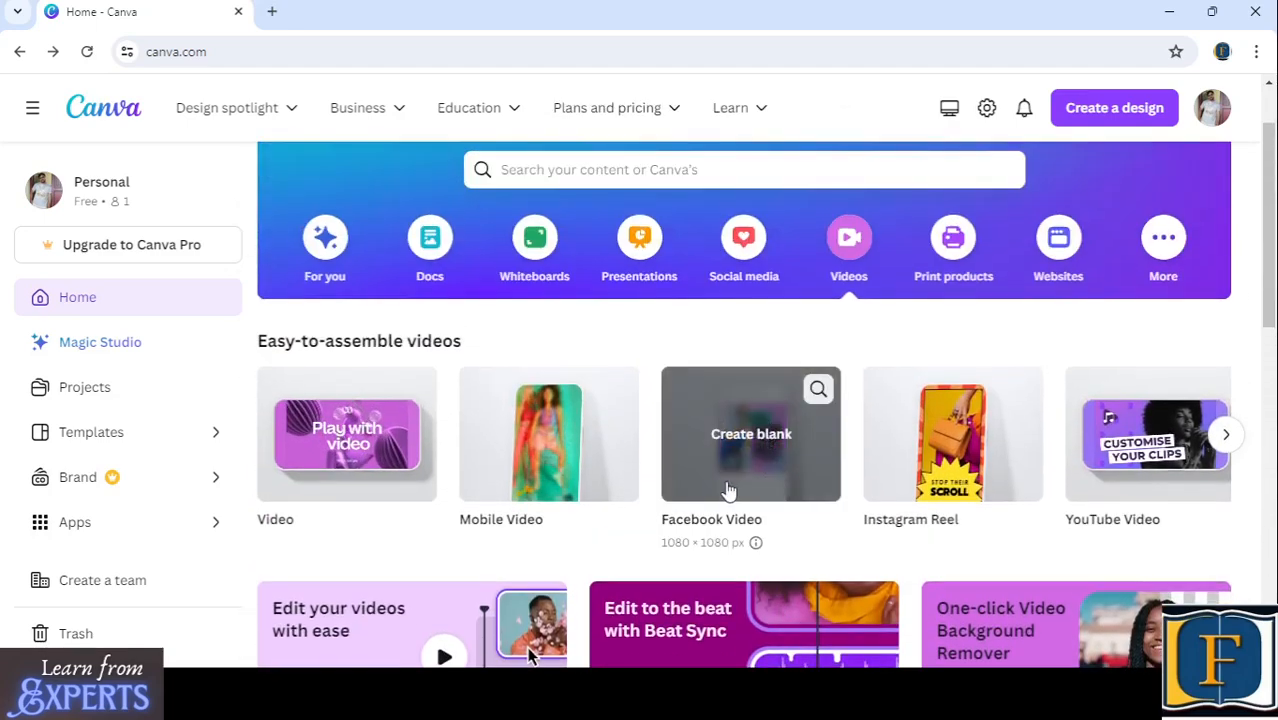
pyautogui.scroll(1, 713, 485)
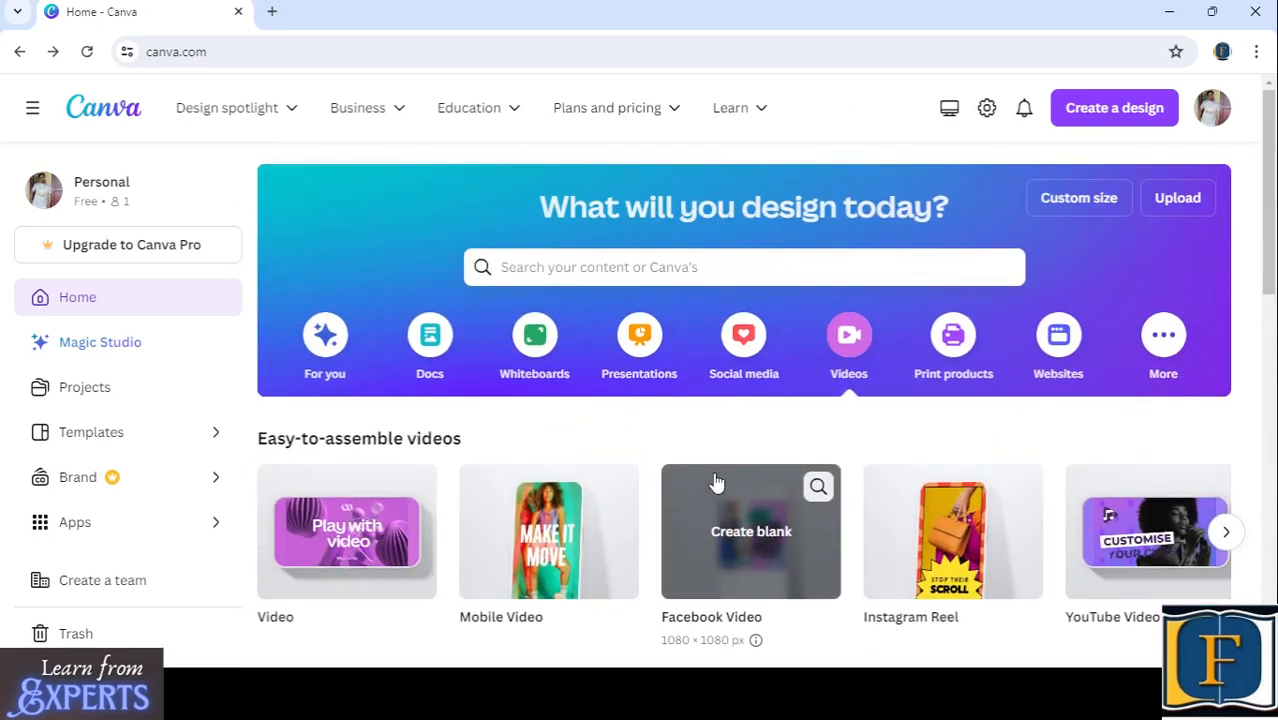
# - Switch the design category to Websites and examine its blank formats and the Websites, Business Websites and Portfolio Websites templates
pyautogui.click(1058, 345)
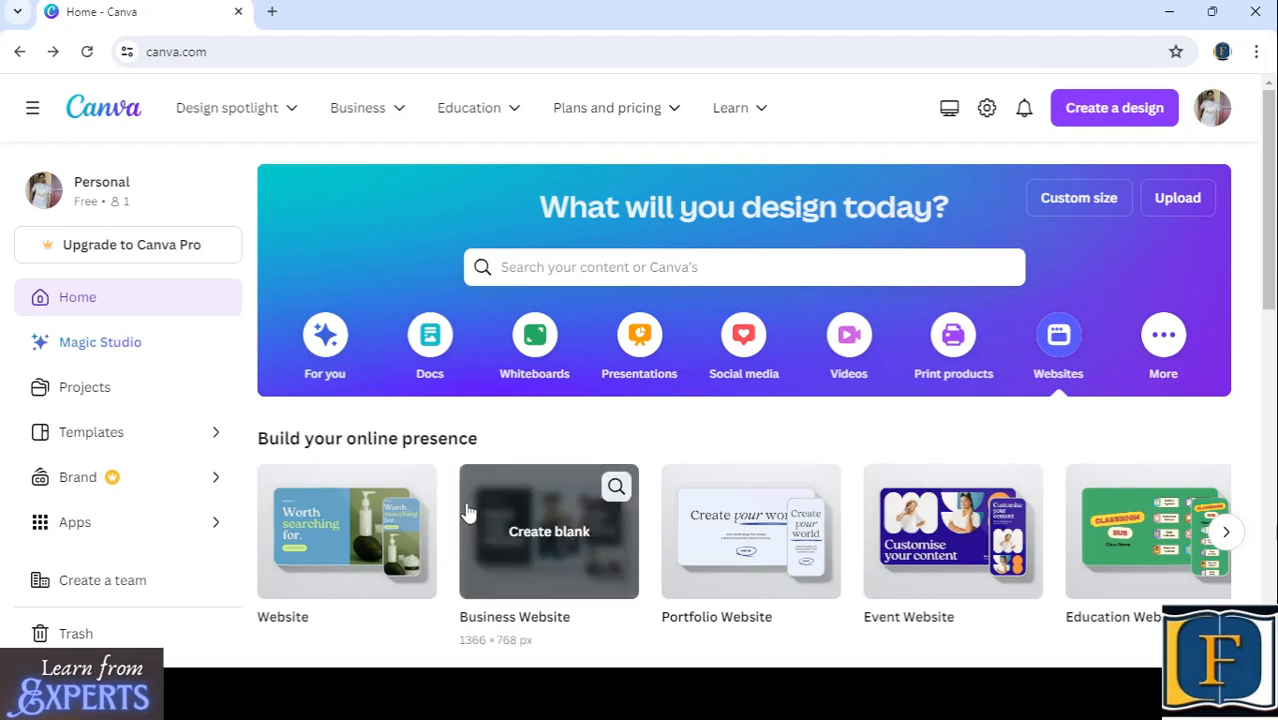
pyautogui.scroll(-2, 460, 510)
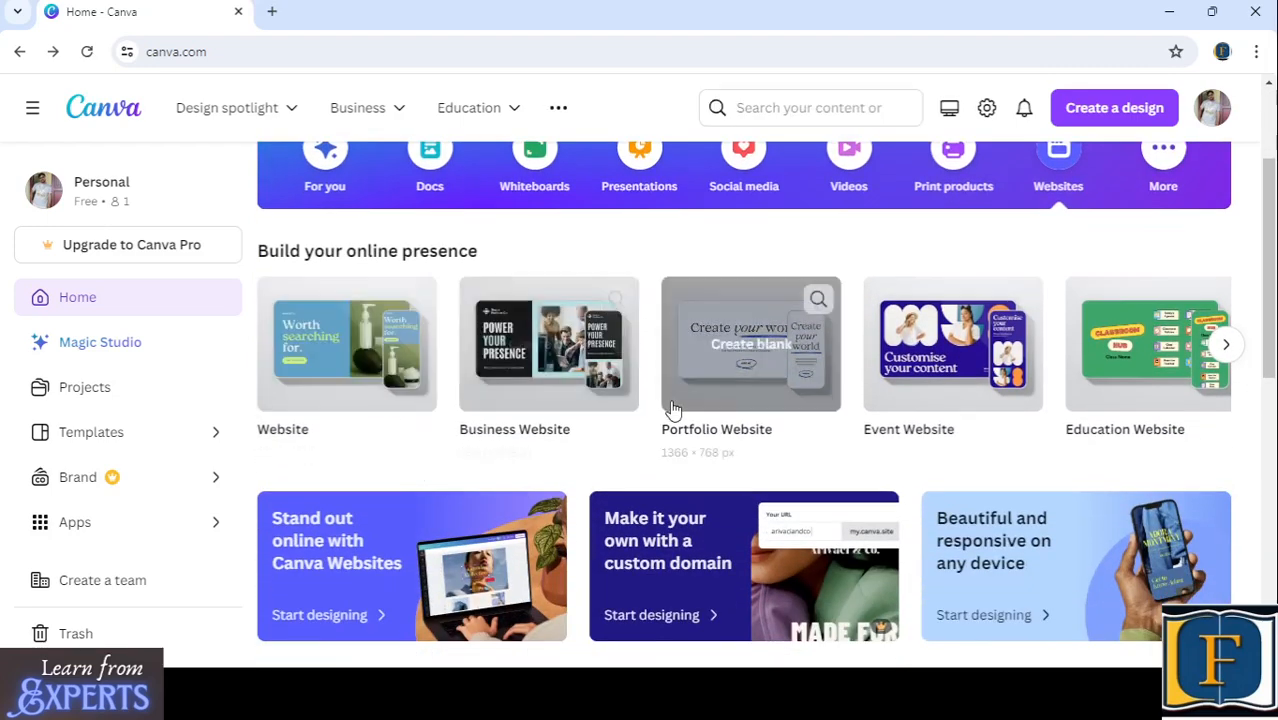
pyautogui.scroll(-4, 668, 405)
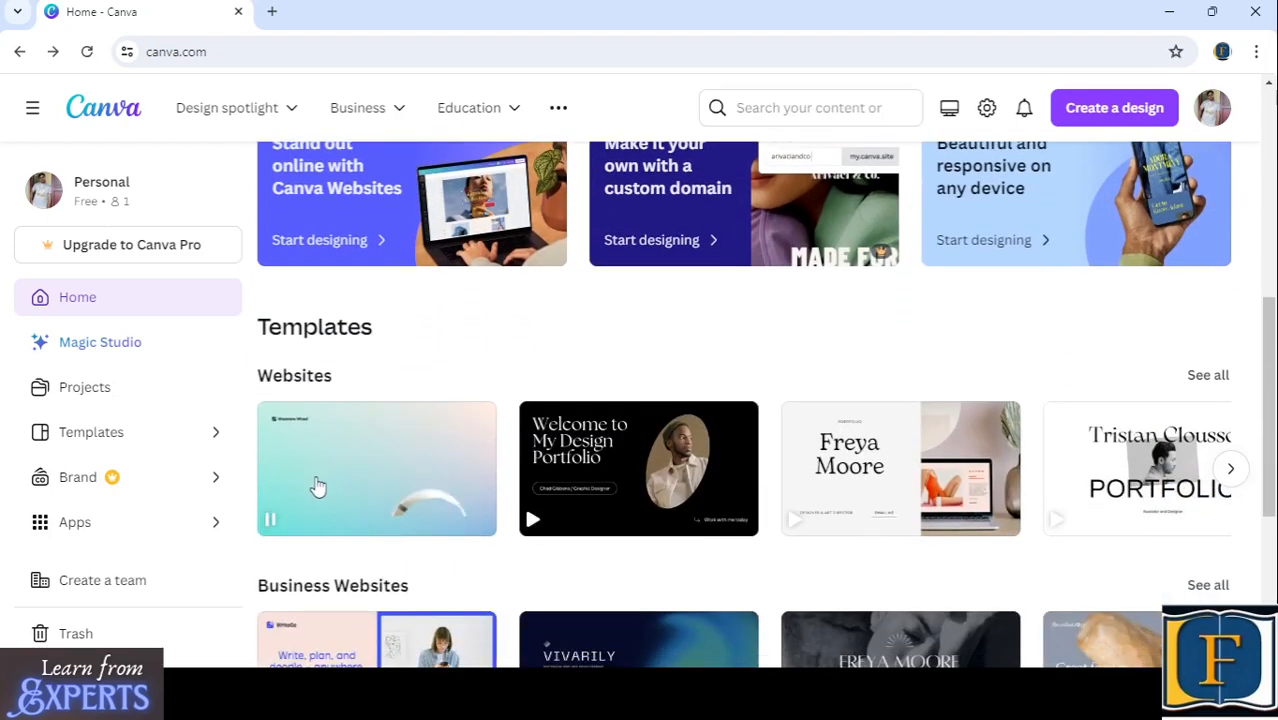
pyautogui.scroll(-1, 335, 470)
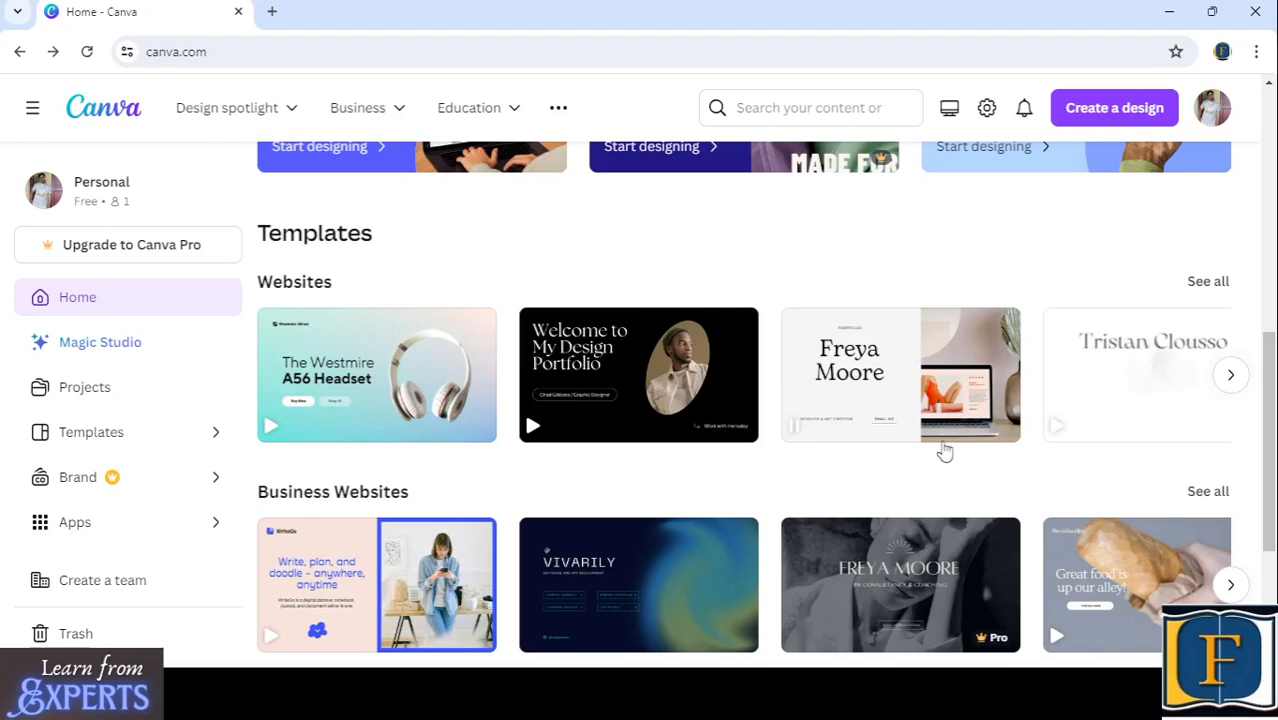
pyautogui.scroll(-3, 593, 459)
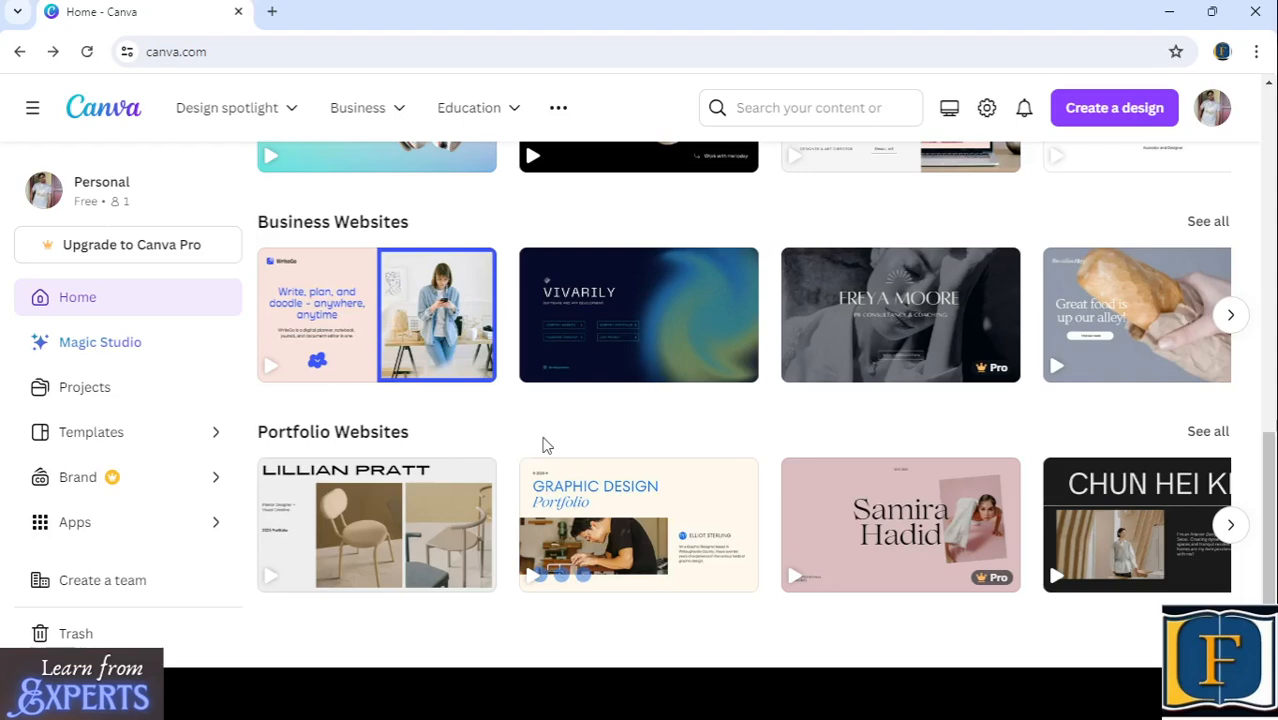
pyautogui.scroll(10, 545, 445)
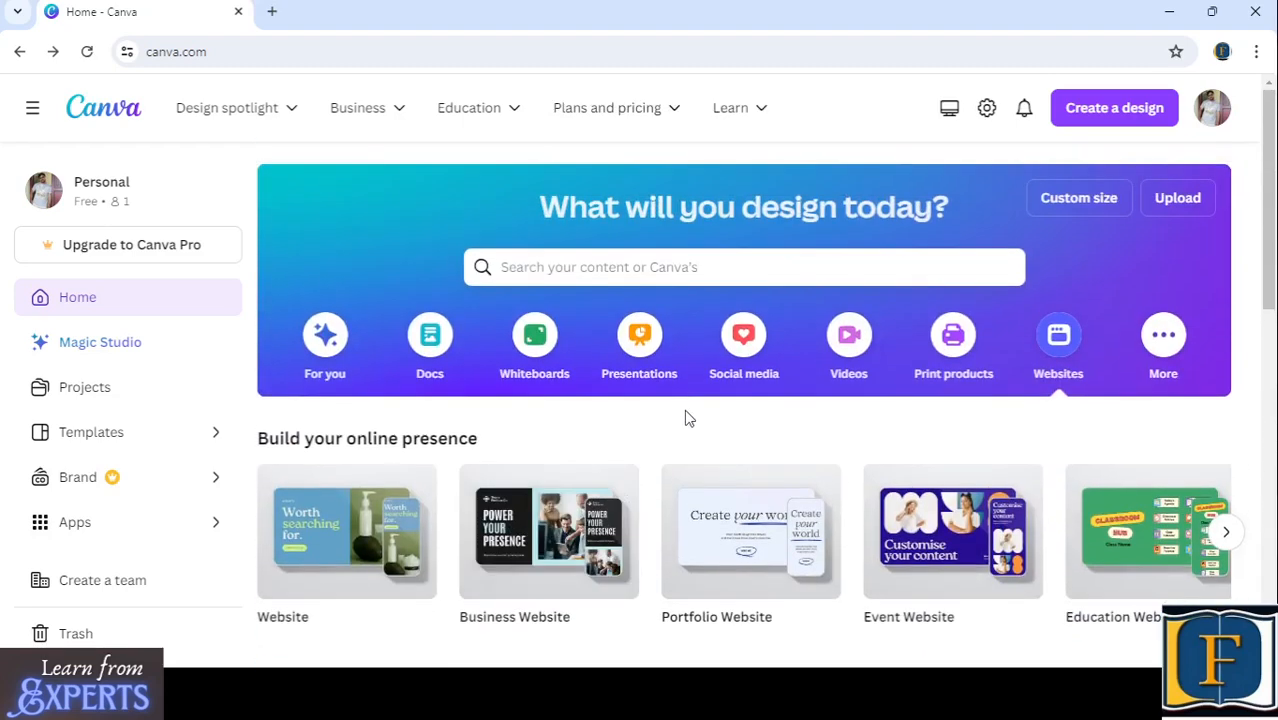
# - Return to the Social media category, filter it to Facebook and review the available blank Facebook formats
pyautogui.click(750, 342)
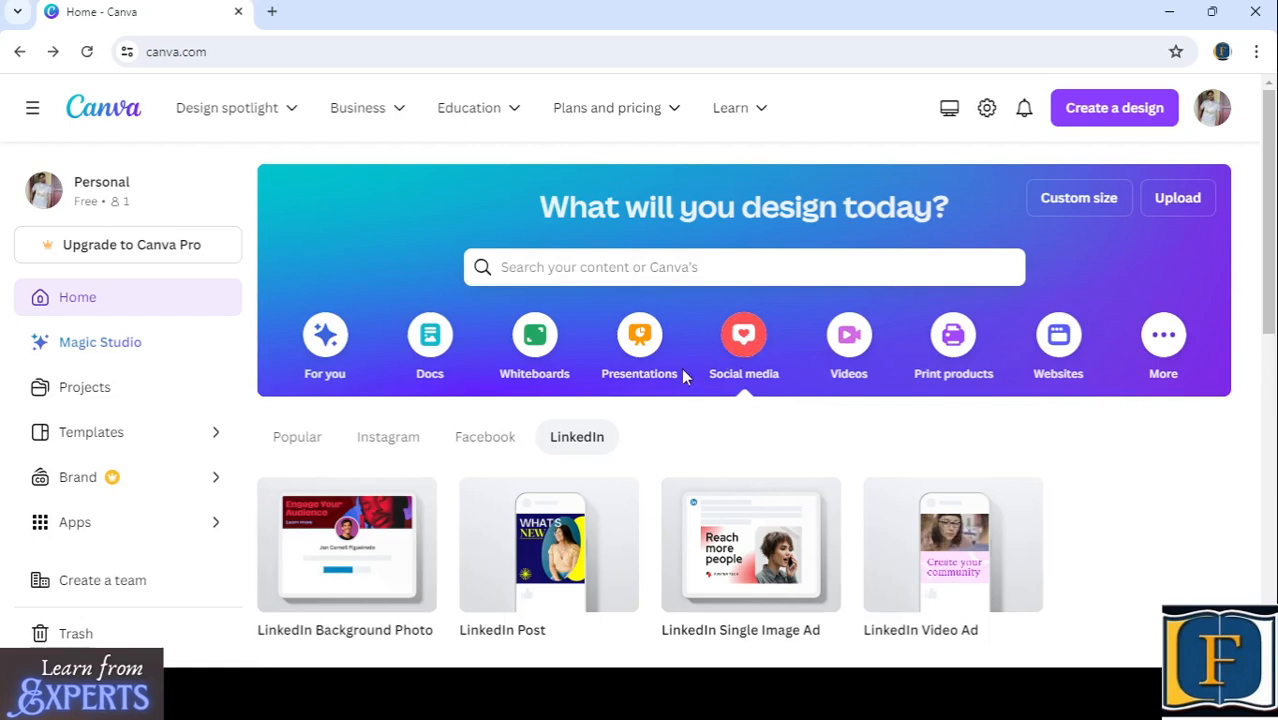
pyautogui.click(485, 440)
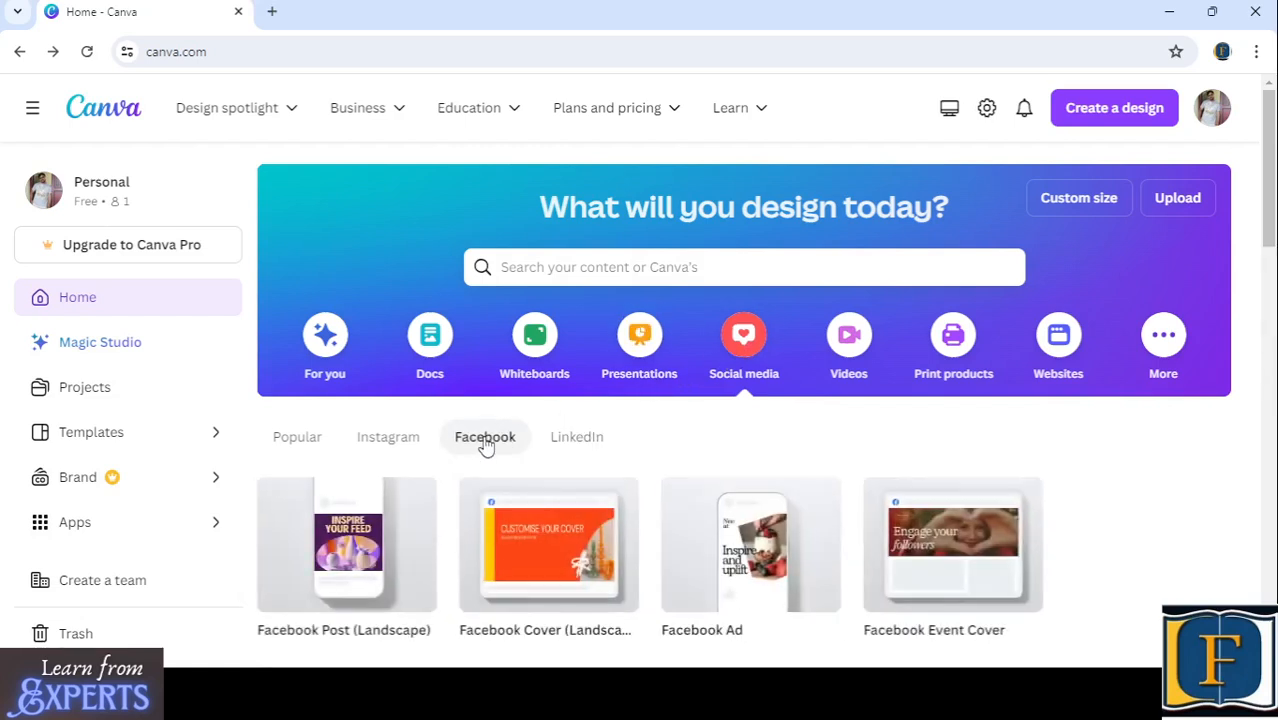
pyautogui.scroll(-2, 677, 480)
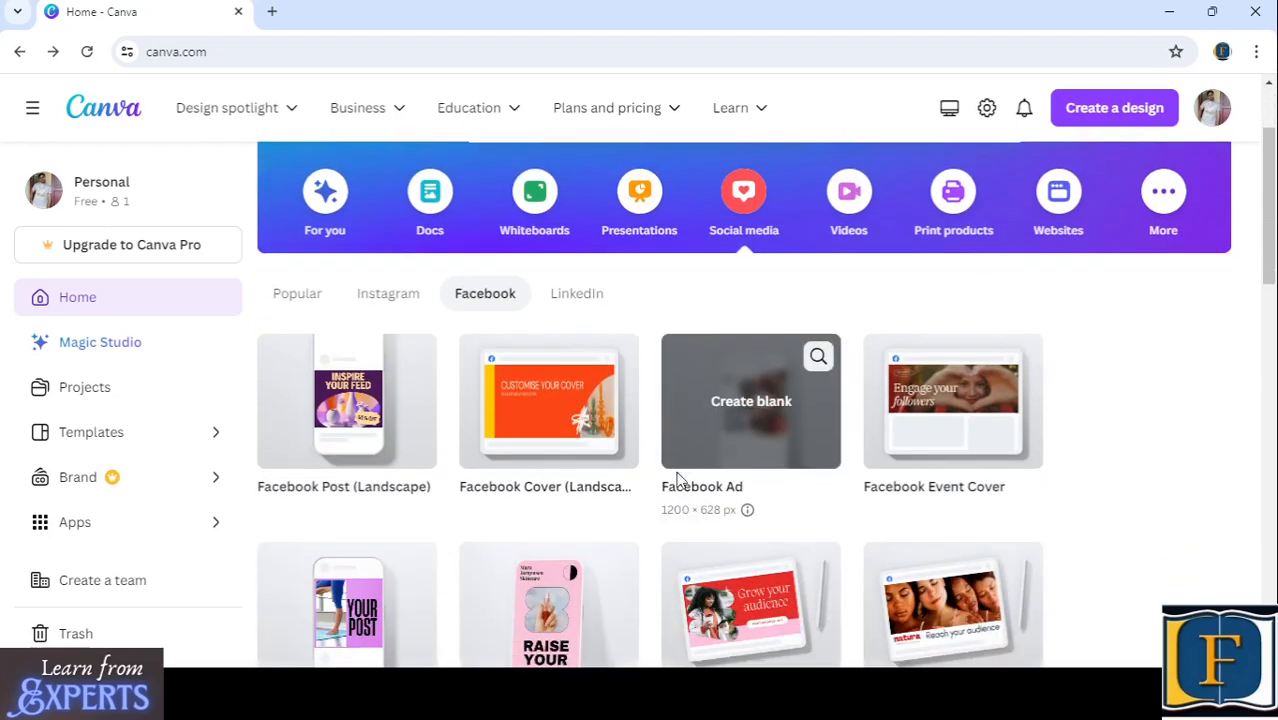
pyautogui.scroll(2, 679, 485)
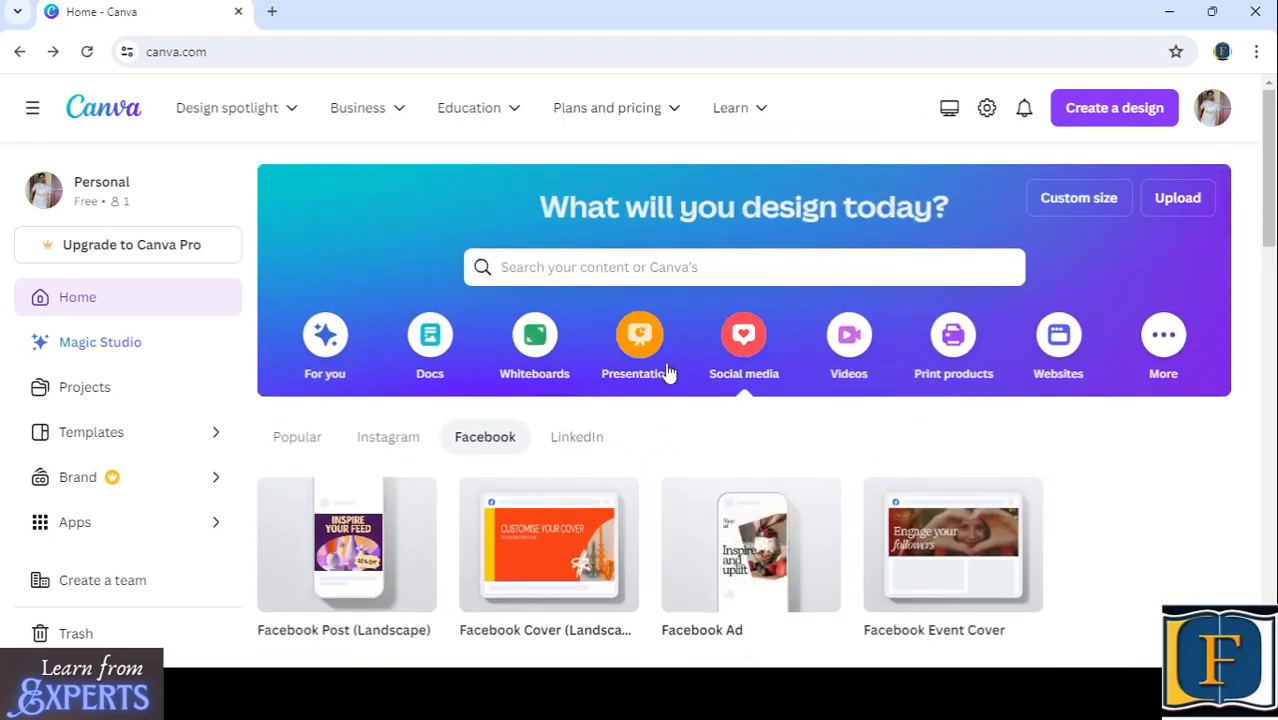
pyautogui.moveTo(363, 543)
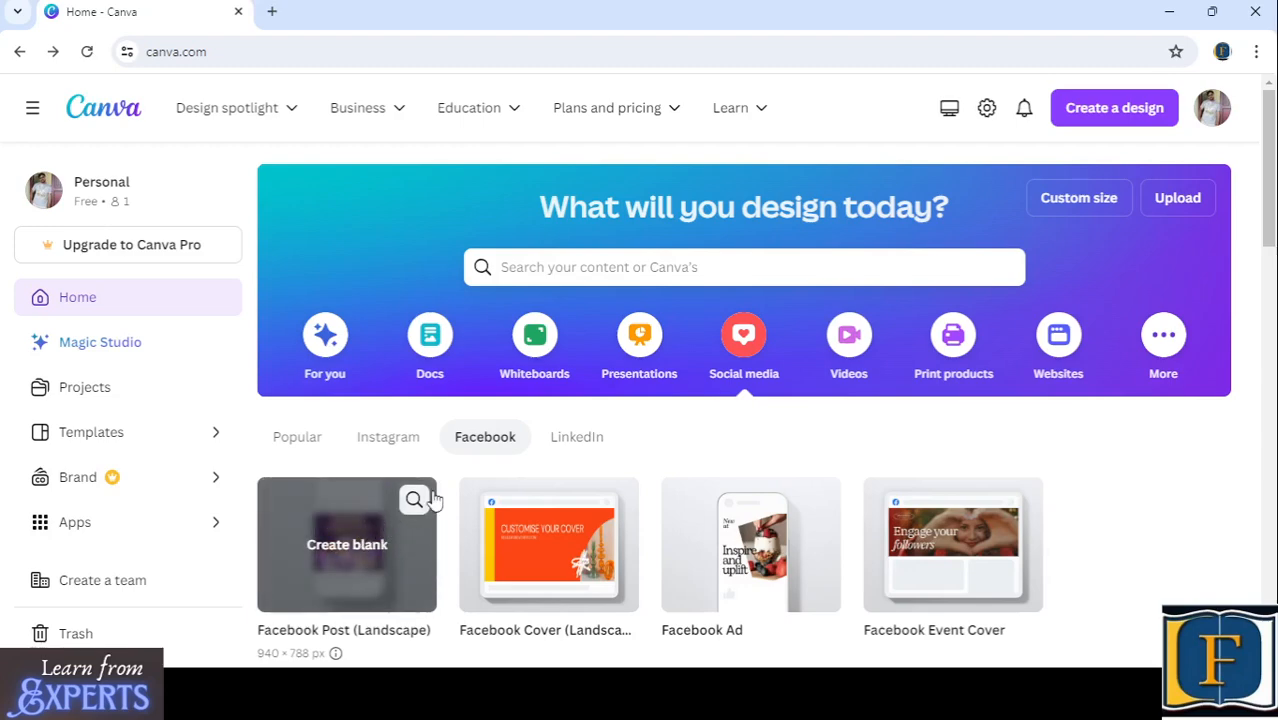
pyautogui.scroll(-3, 430, 498)
pyautogui.moveTo(348, 314)
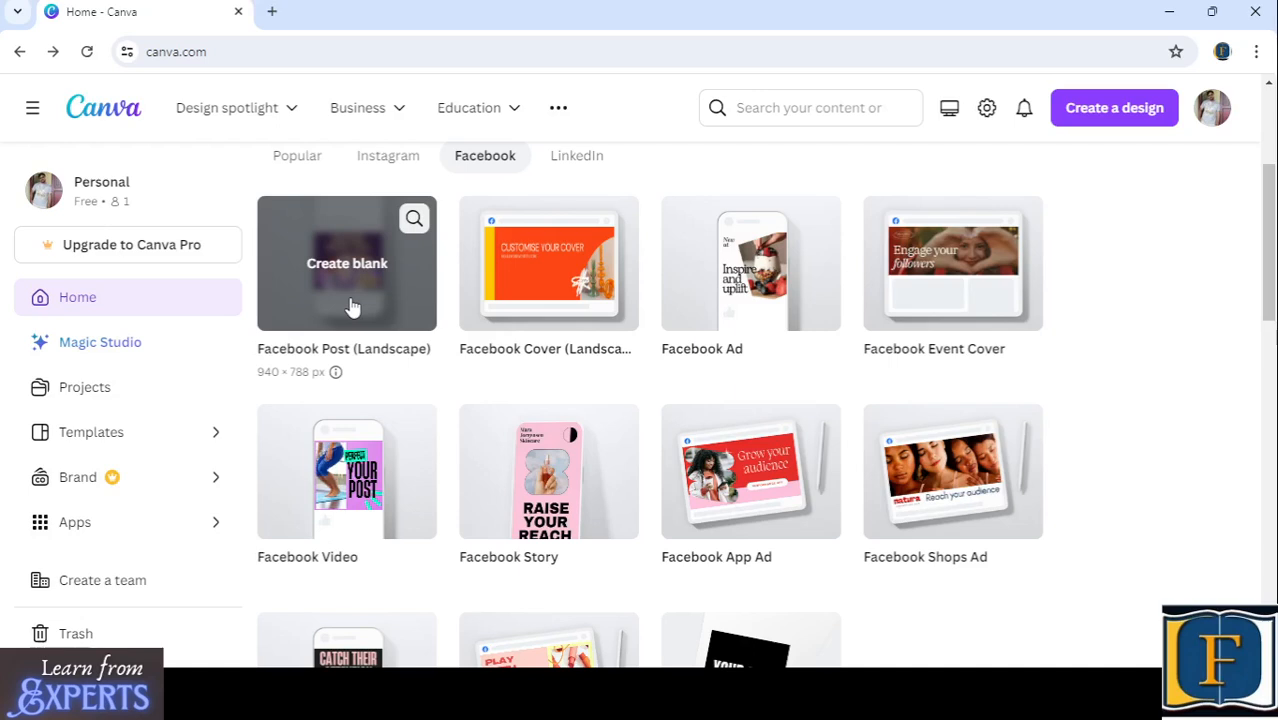
# - View the Facebook template sections and browse further through the Facebook Posts row
pyautogui.scroll(-6, 390, 300)
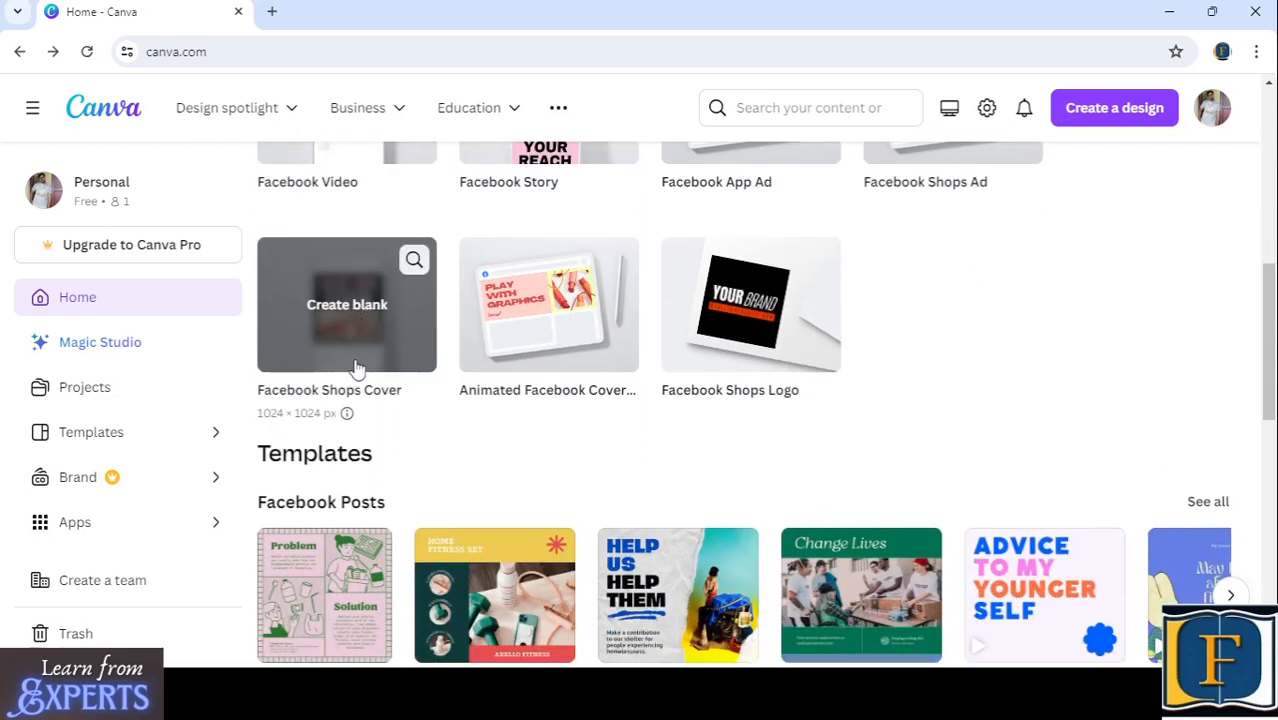
pyautogui.scroll(-1, 352, 378)
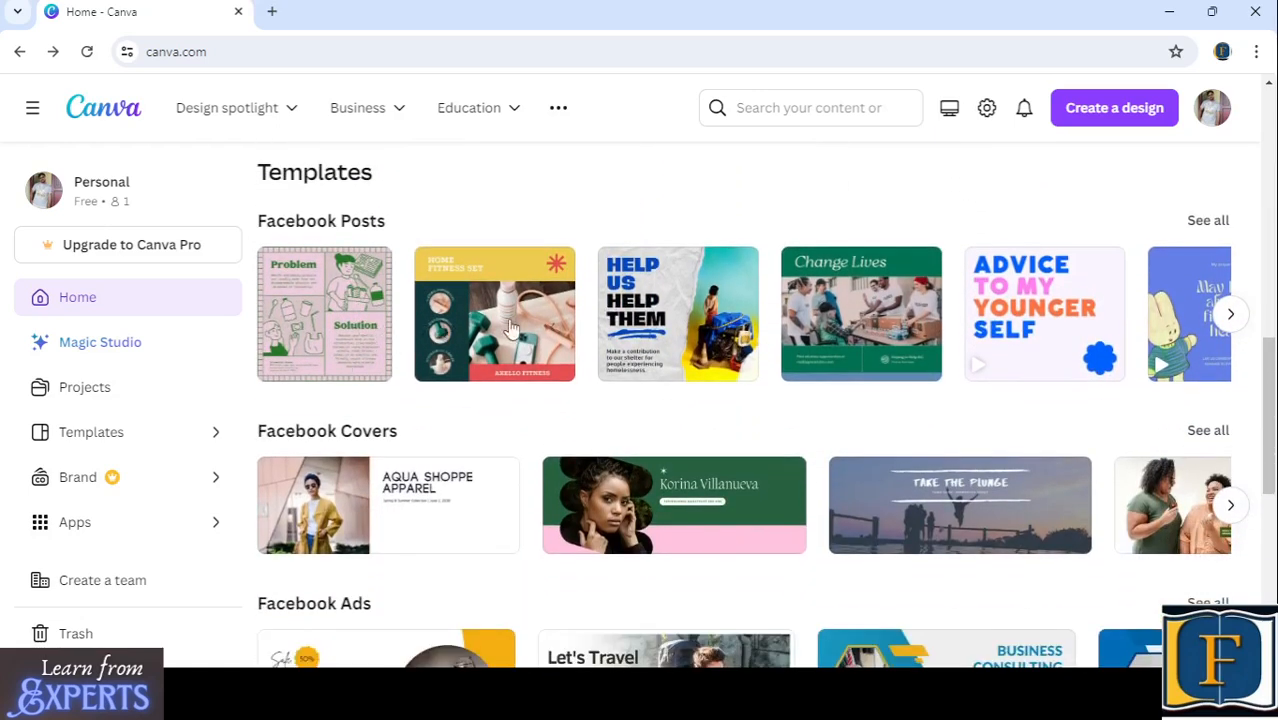
pyautogui.click(1233, 316)
pyautogui.click(1233, 316)
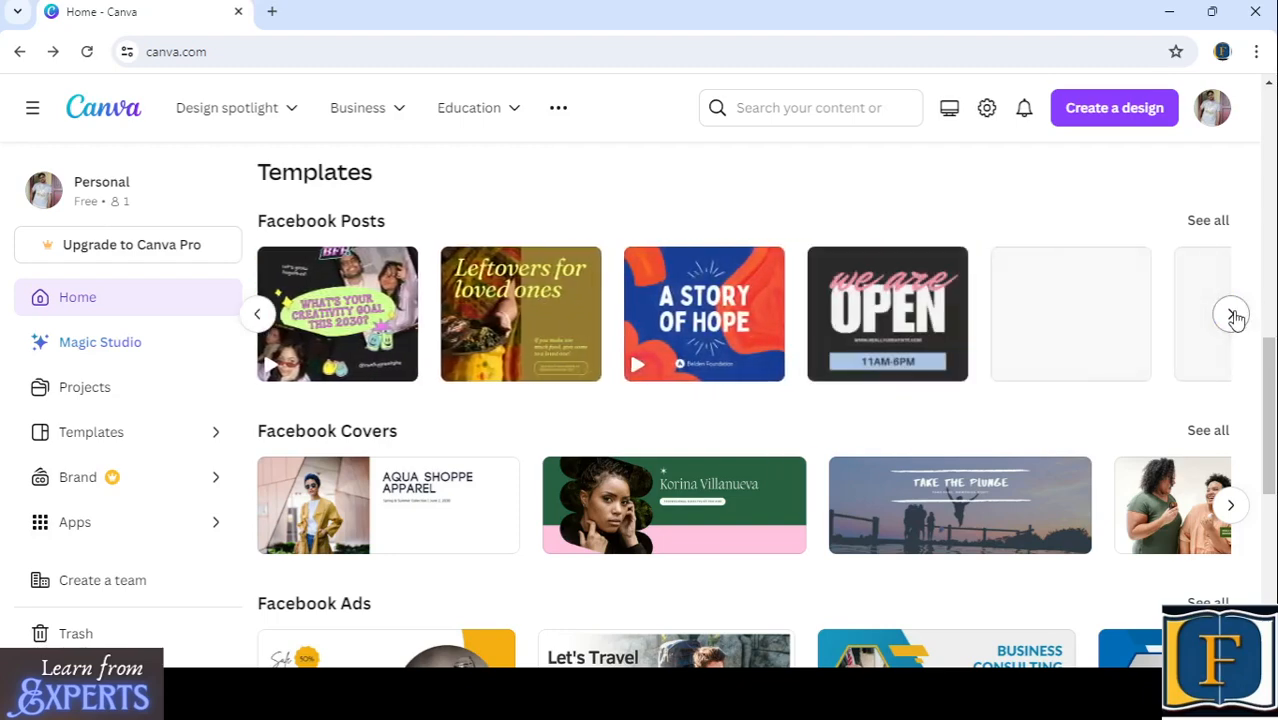
pyautogui.scroll(1, 762, 257)
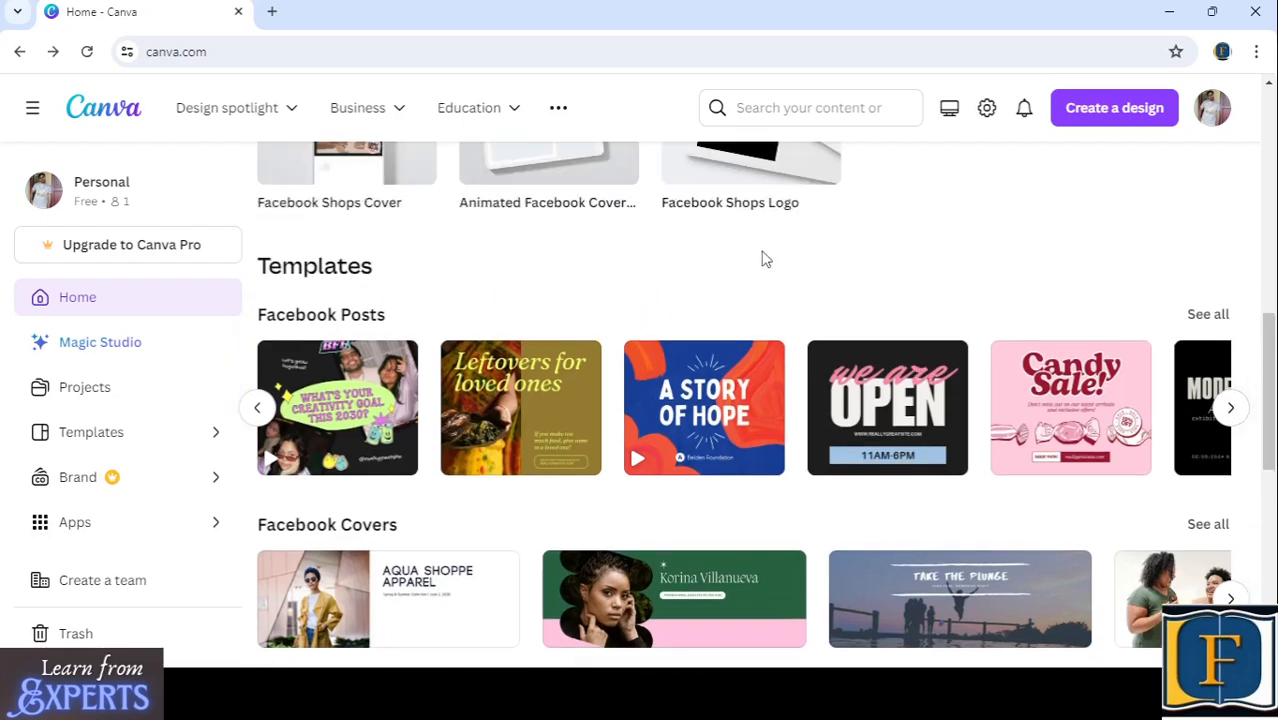
# - Search Canva's templates for "market a product"
pyautogui.click(770, 107)
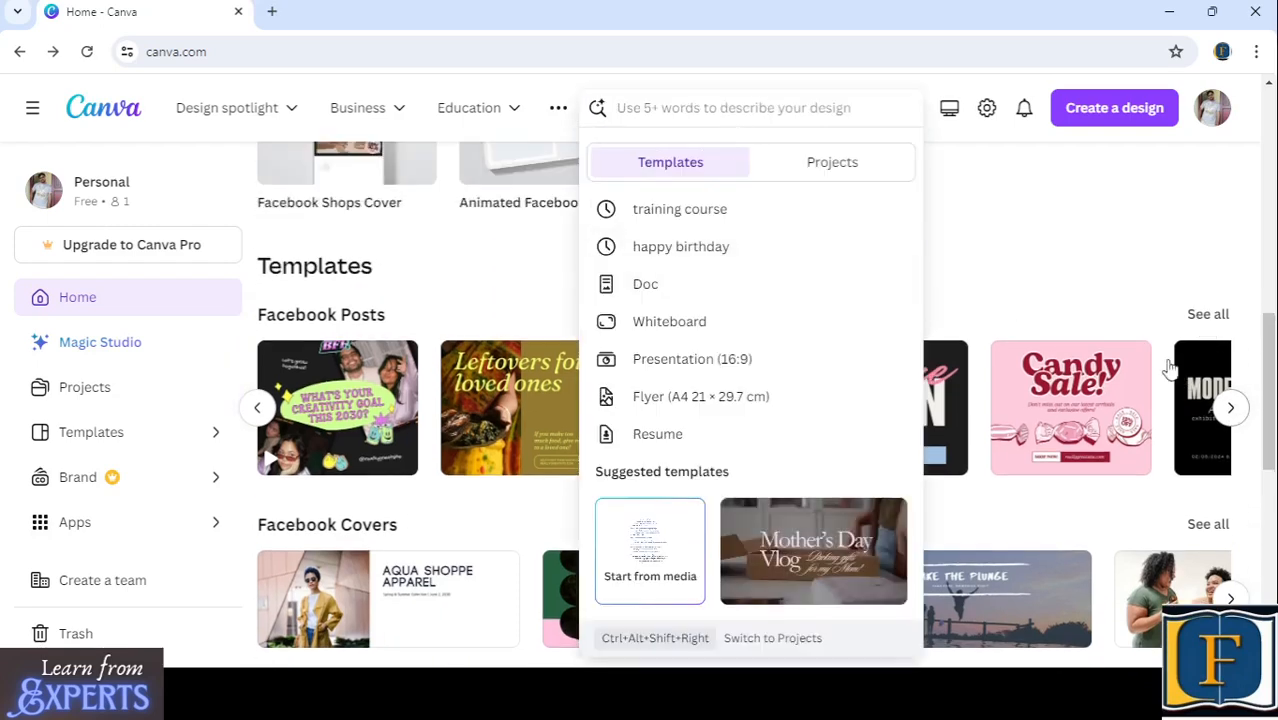
pyautogui.click(978, 265)
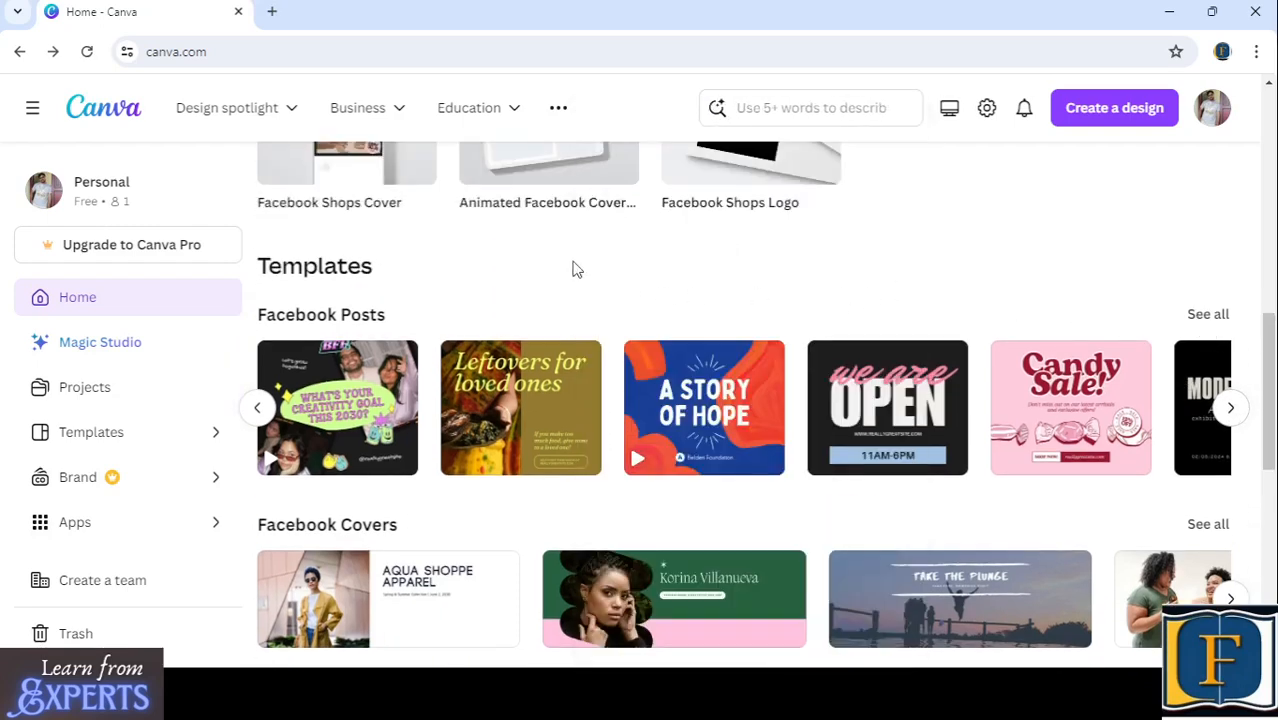
pyautogui.click(770, 113)
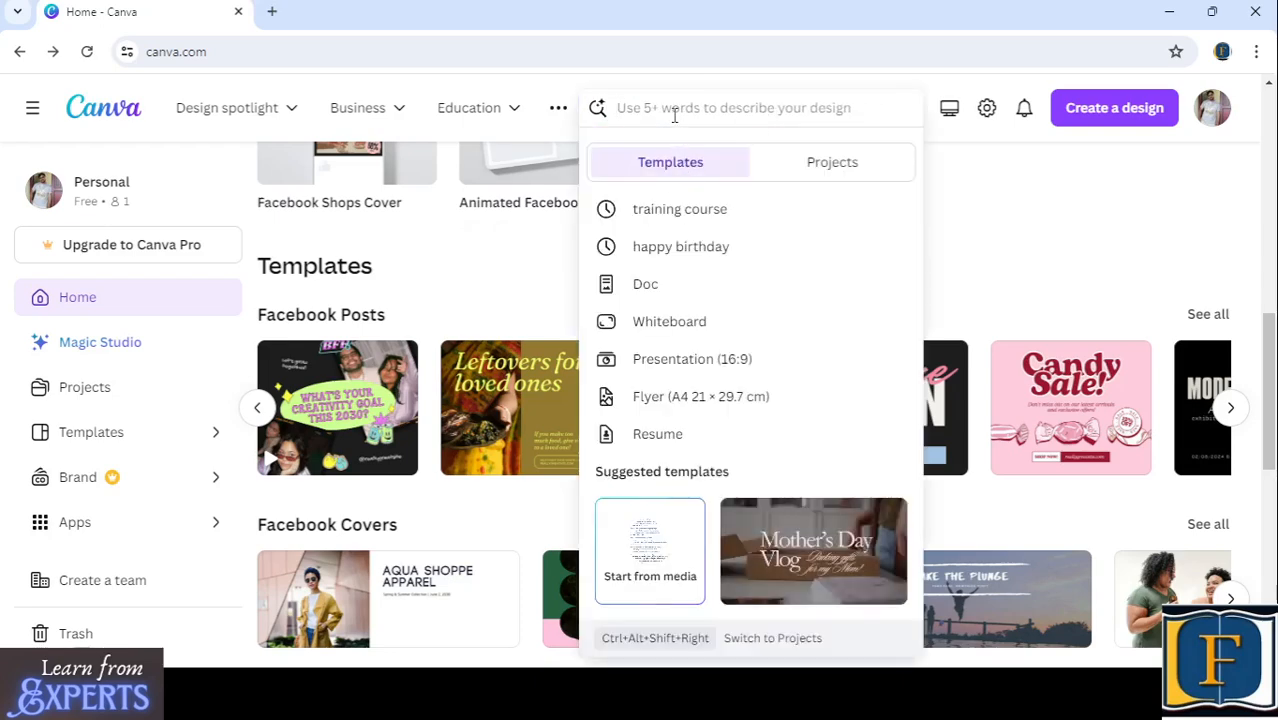
pyautogui.write('market ')
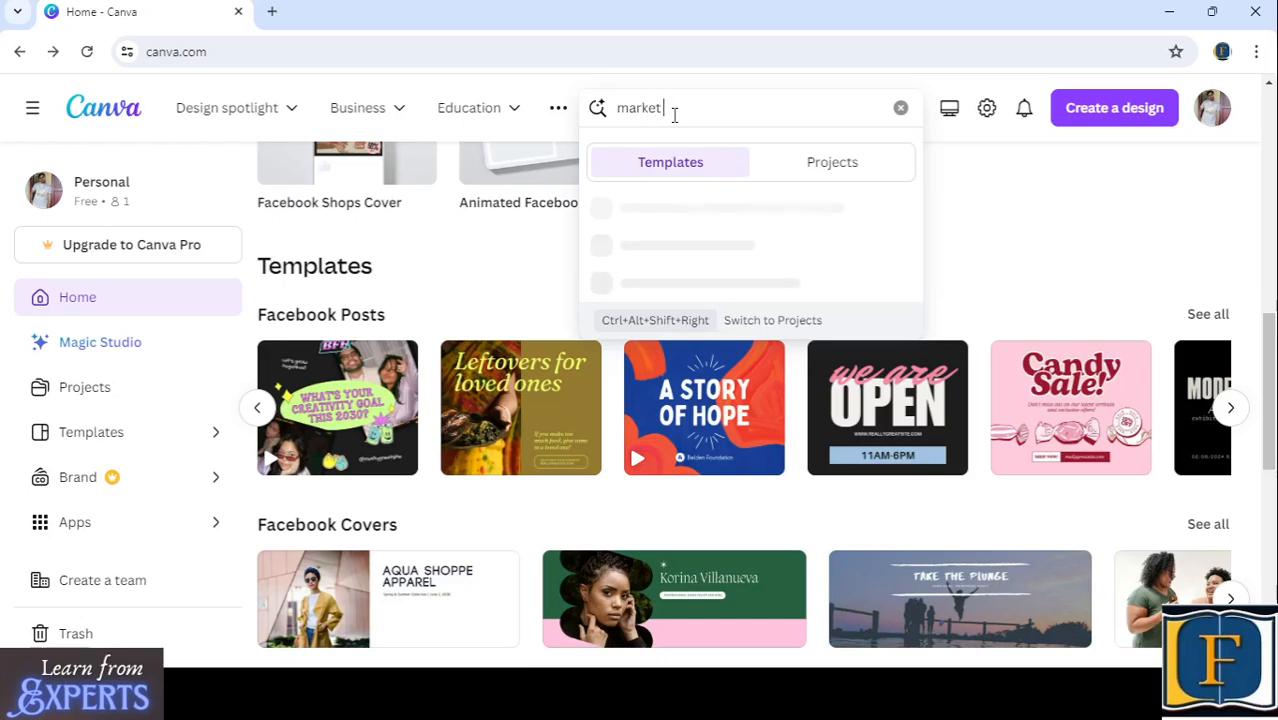
pyautogui.write('a product')
pyautogui.press('Return')
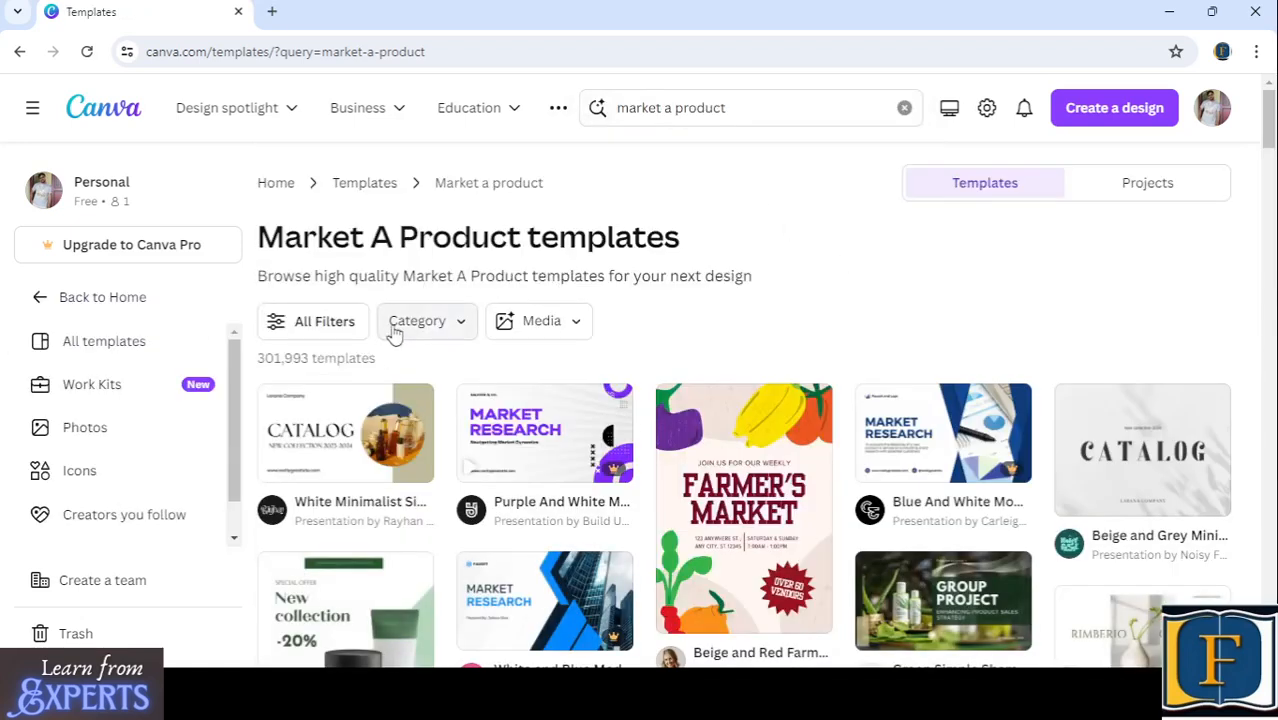
# - Look over the template search results and display the available category filter options
pyautogui.moveTo(534, 414)
pyautogui.scroll(-3, 534, 414)
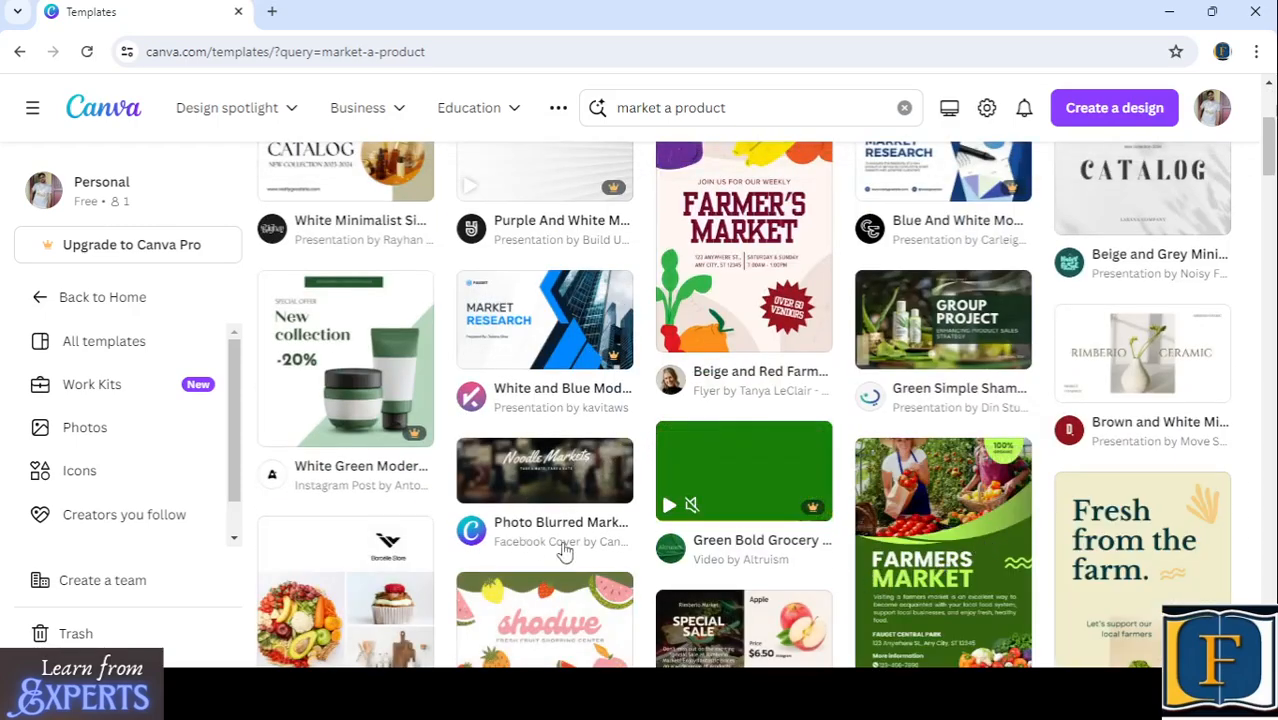
pyautogui.scroll(-3, 560, 550)
pyautogui.scroll(6, 533, 548)
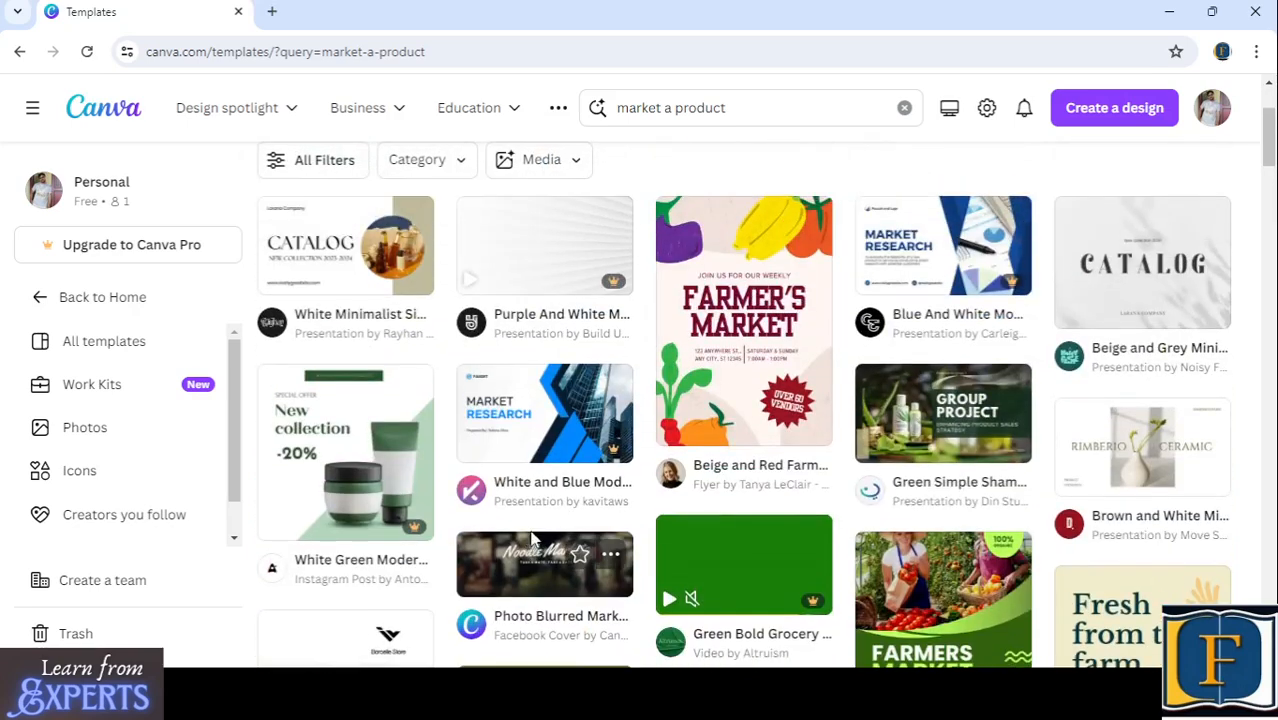
pyautogui.click(458, 320)
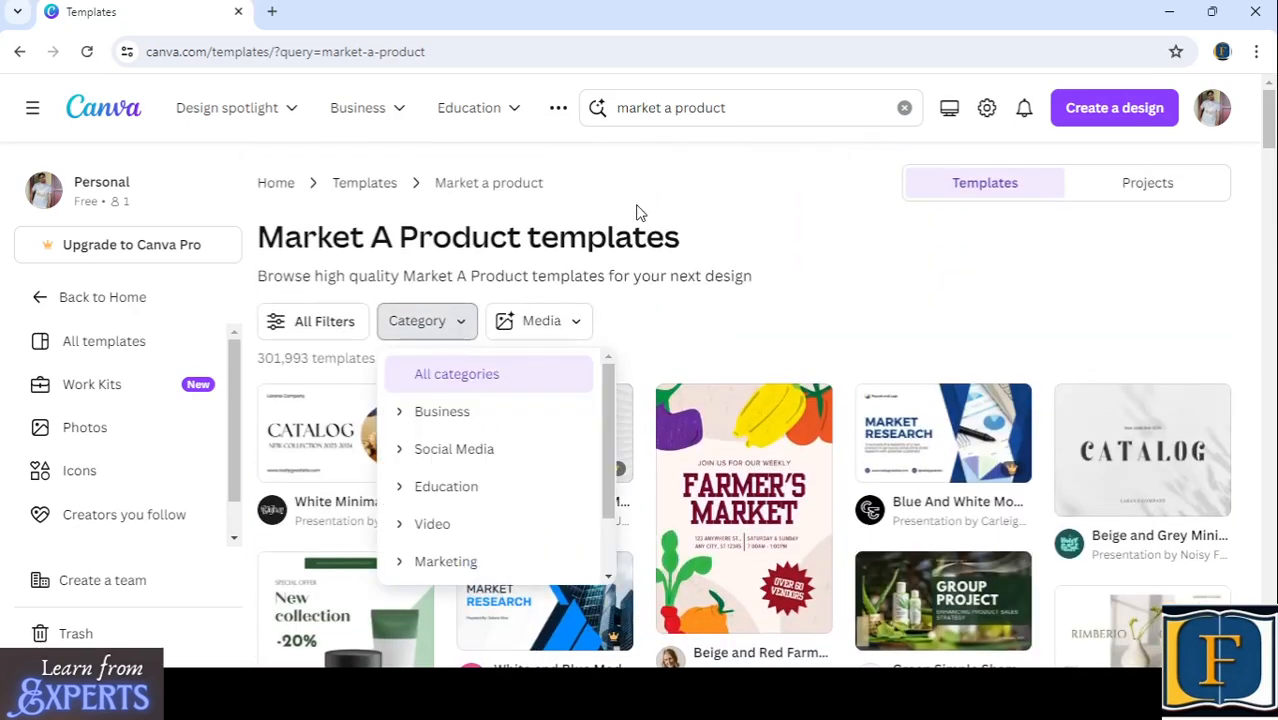
# - Filter the "market a product" template results to the Facebook Posts category under Social Media
pyautogui.click(409, 459)
pyautogui.scroll(-4, 488, 465)
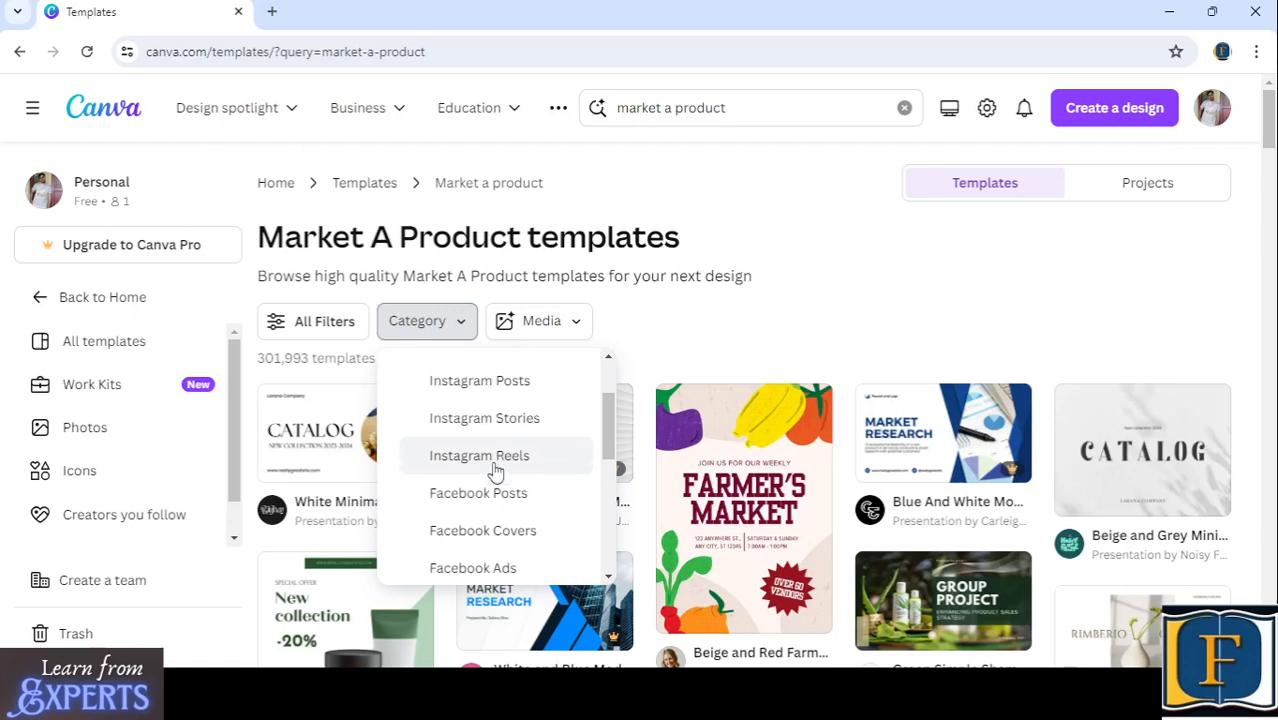
pyautogui.click(449, 424)
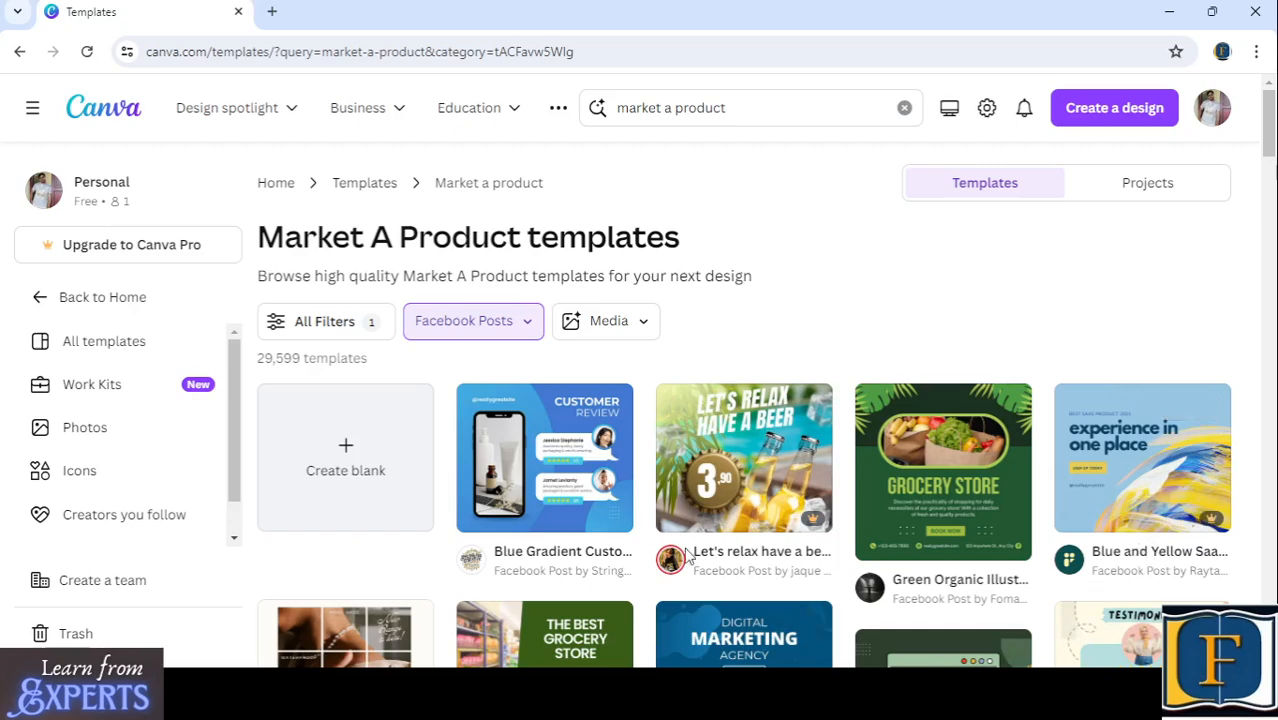
# - Look through the filtered Facebook Post templates for a suitable new product design
pyautogui.scroll(-2, 760, 500)
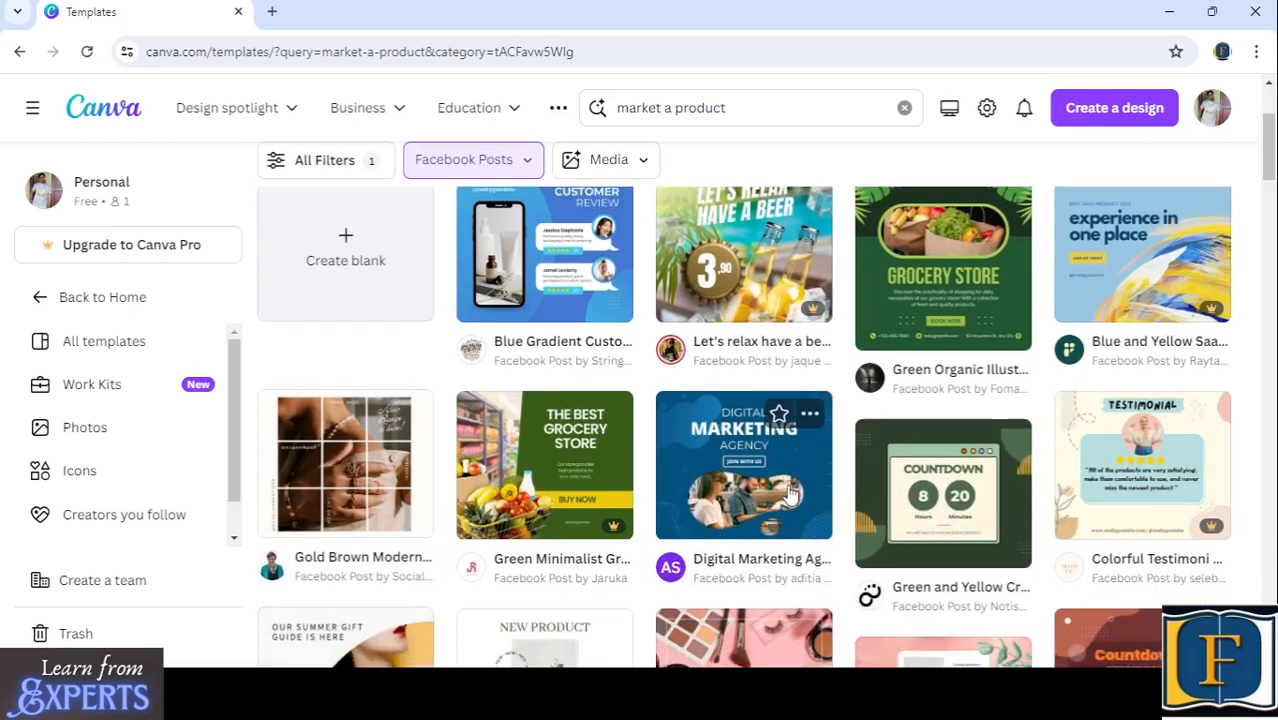
pyautogui.scroll(-2, 790, 492)
pyautogui.scroll(-2, 700, 398)
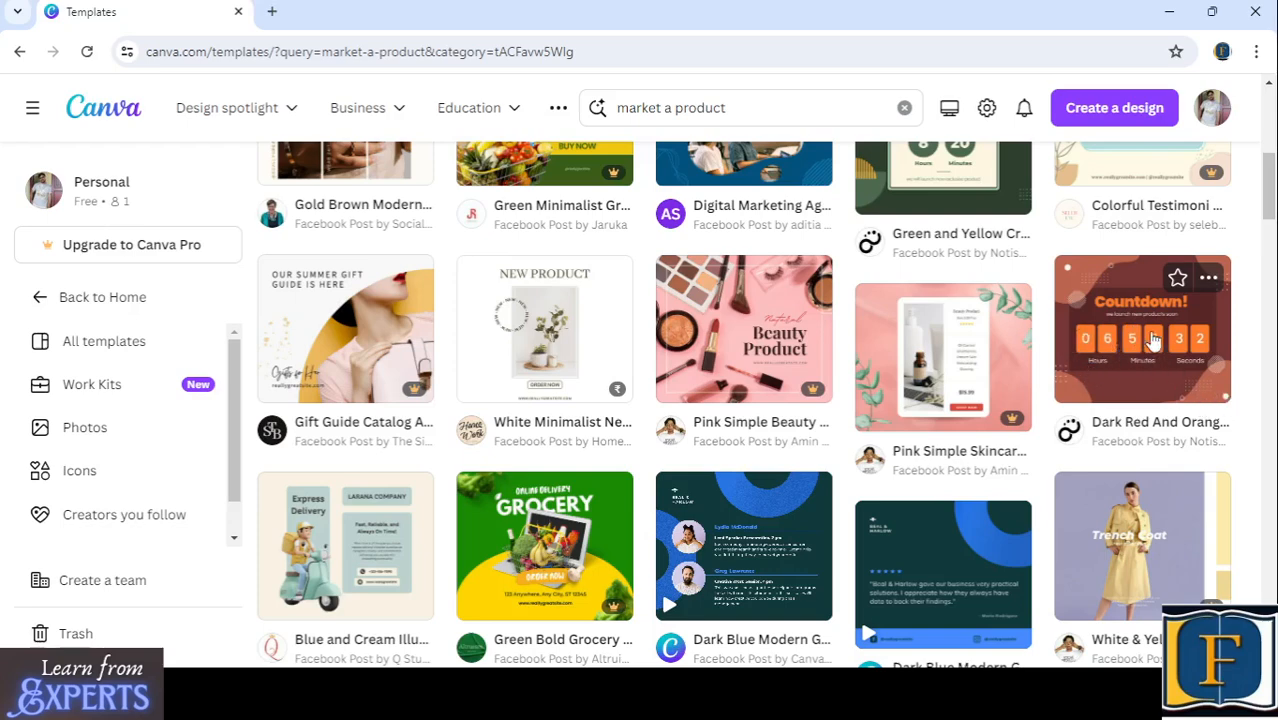
pyautogui.scroll(-3, 600, 380)
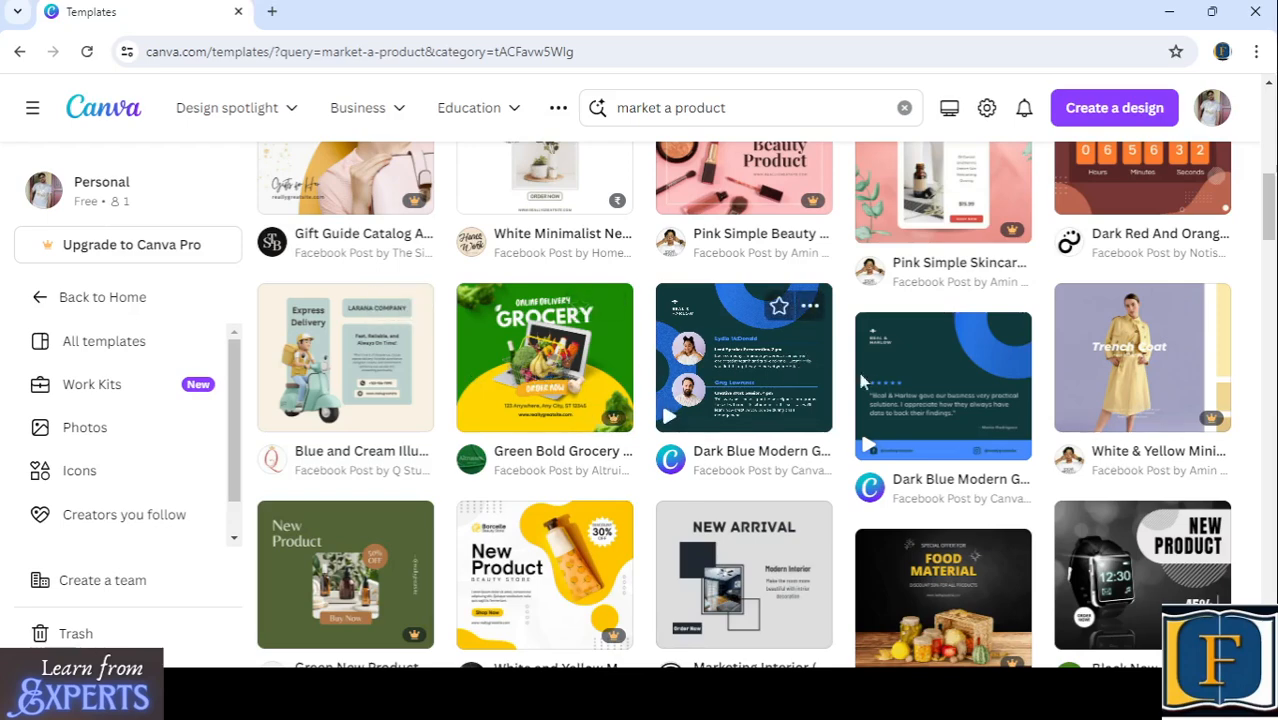
pyautogui.scroll(-3, 504, 390)
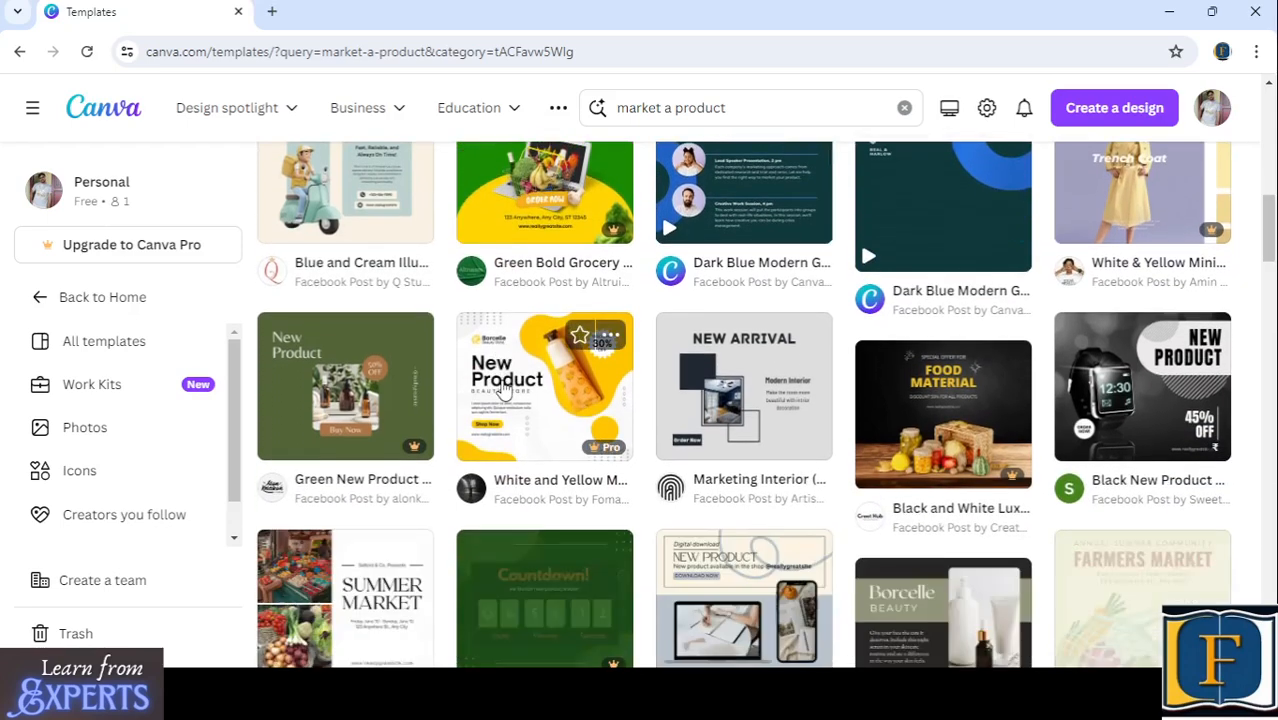
pyautogui.scroll(-2, 497, 388)
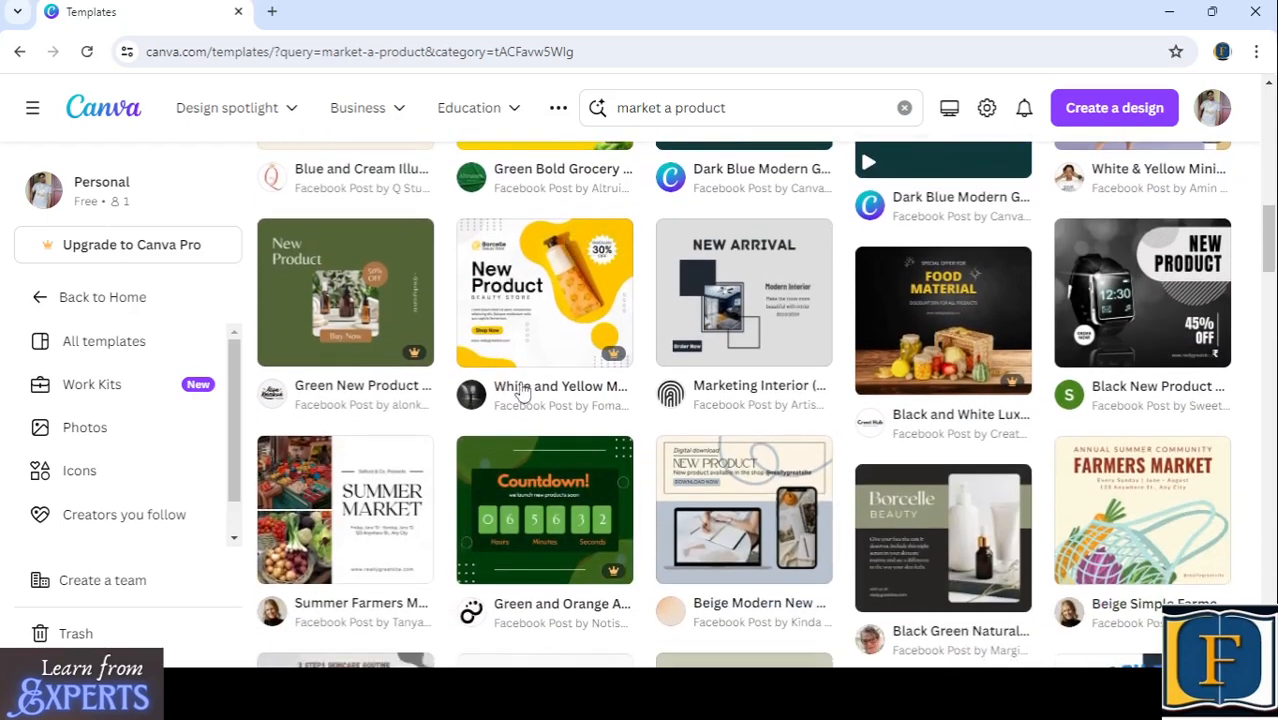
pyautogui.scroll(-2, 650, 405)
pyautogui.scroll(1, 563, 399)
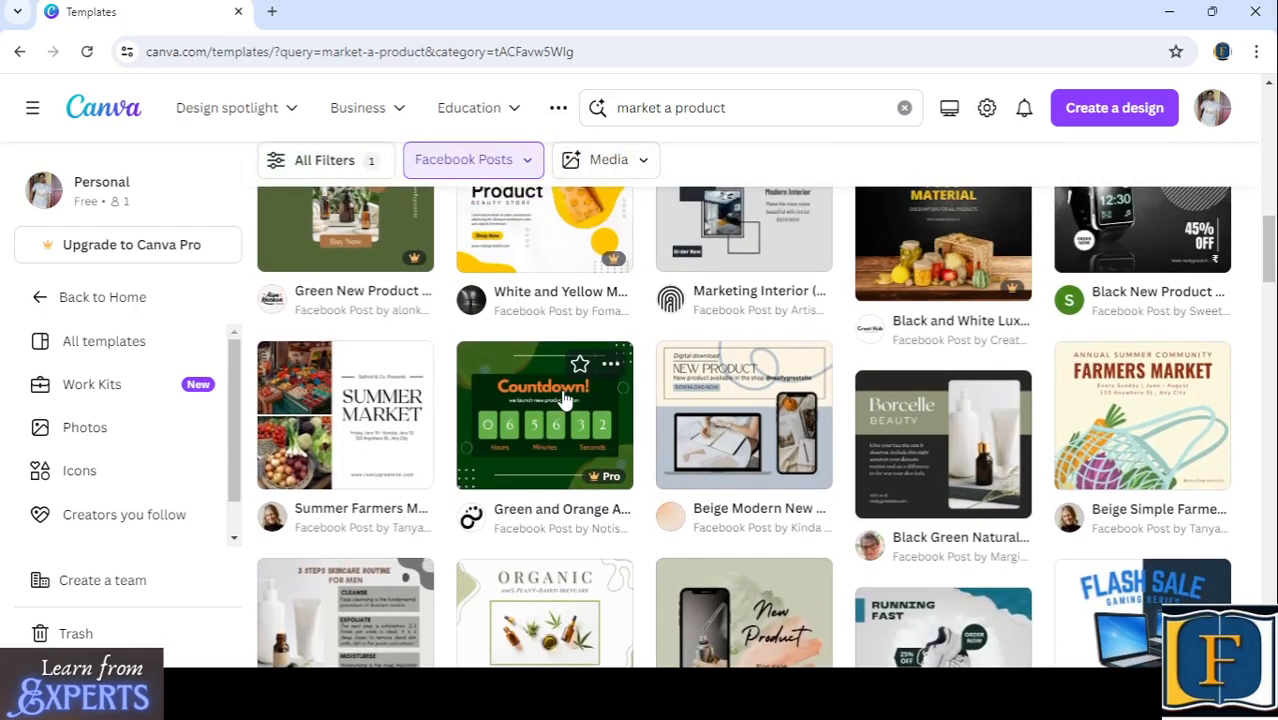
pyautogui.scroll(1, 568, 357)
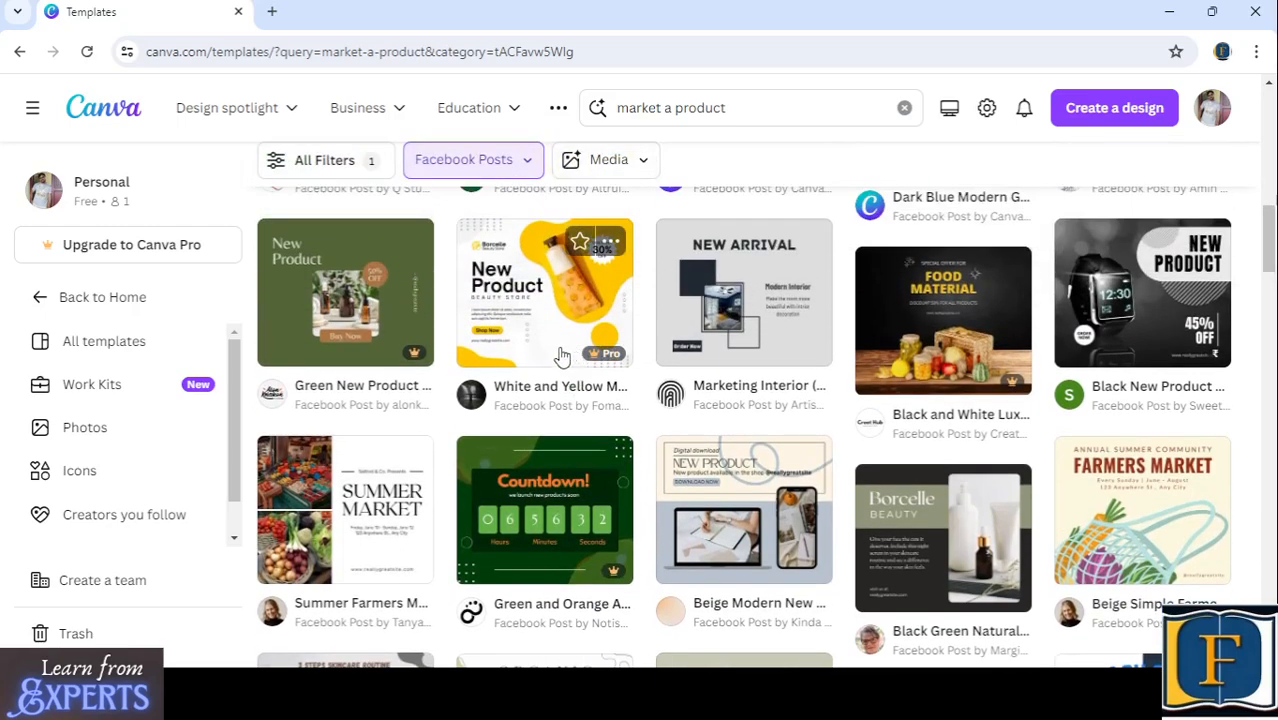
# - Try to use the White and Yellow Modern New Product Beauty Store template, dismiss the upgrade offer and return to the results
pyautogui.click(529, 288)
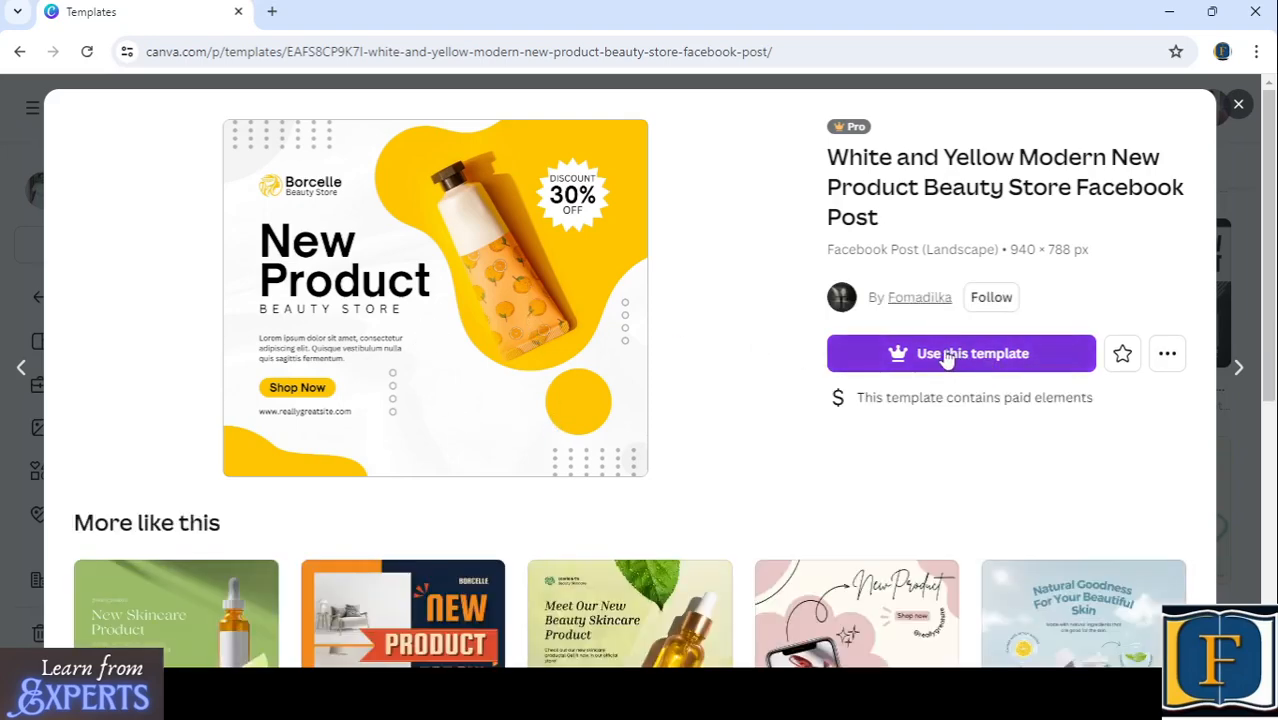
pyautogui.click(953, 355)
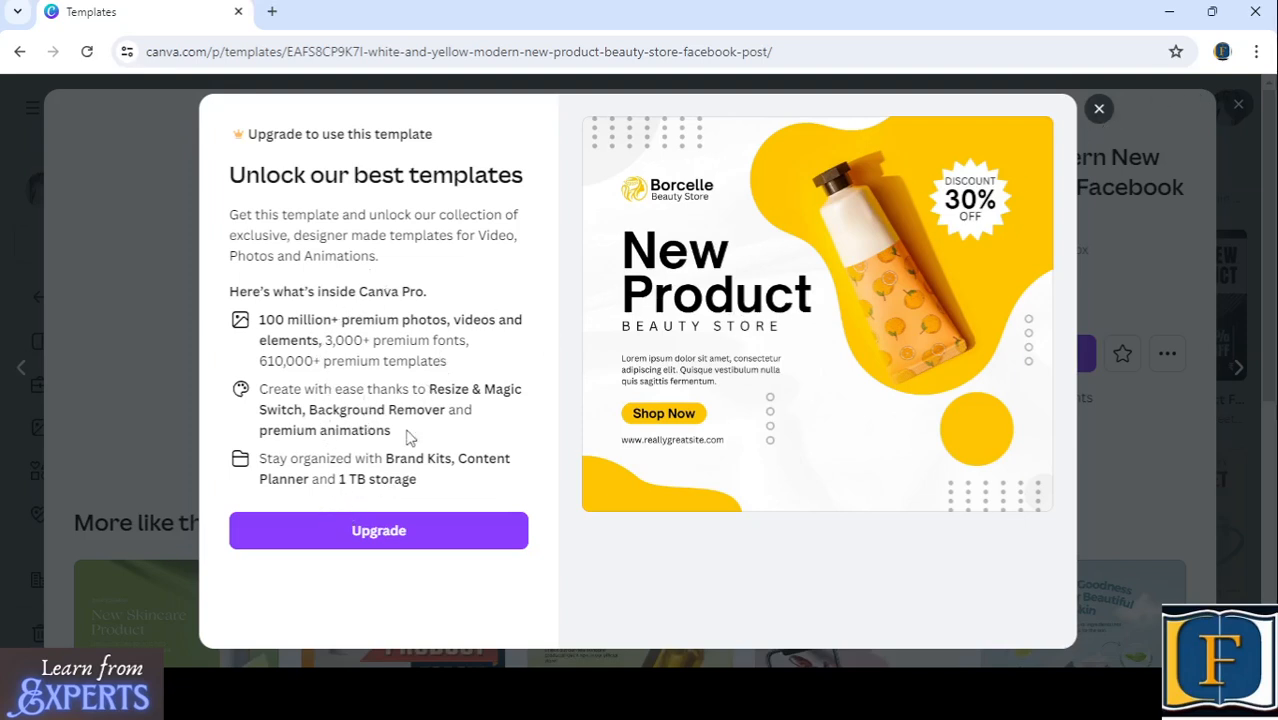
pyautogui.click(1099, 108)
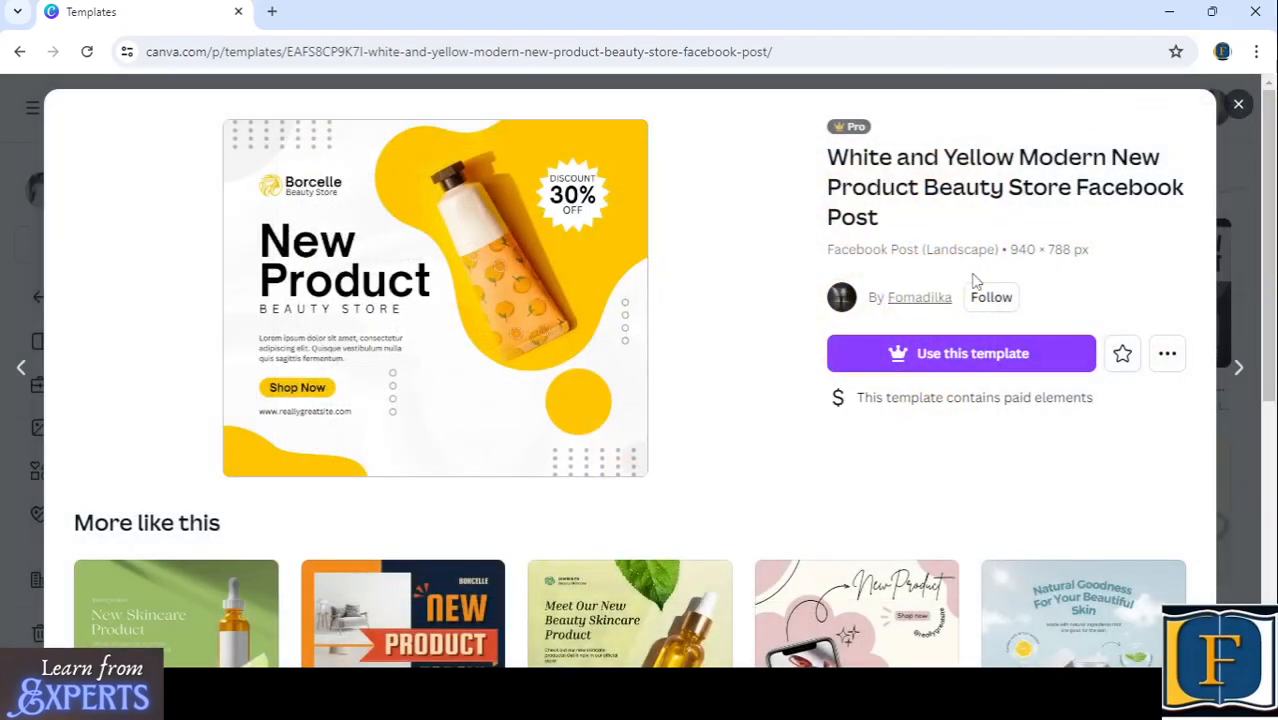
pyautogui.click(1239, 104)
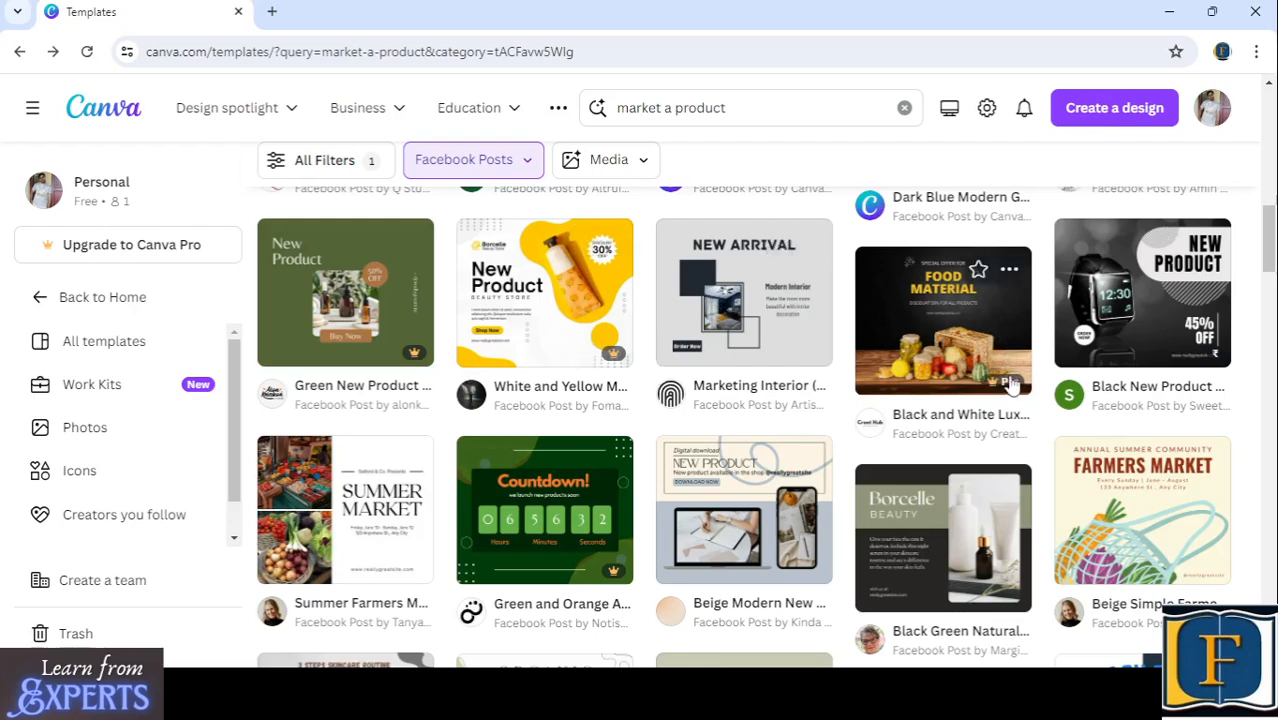
# - Find the free Green Elegant New Product Facebook Post template and open it in the editor for customizing
pyautogui.scroll(-5, 756, 390)
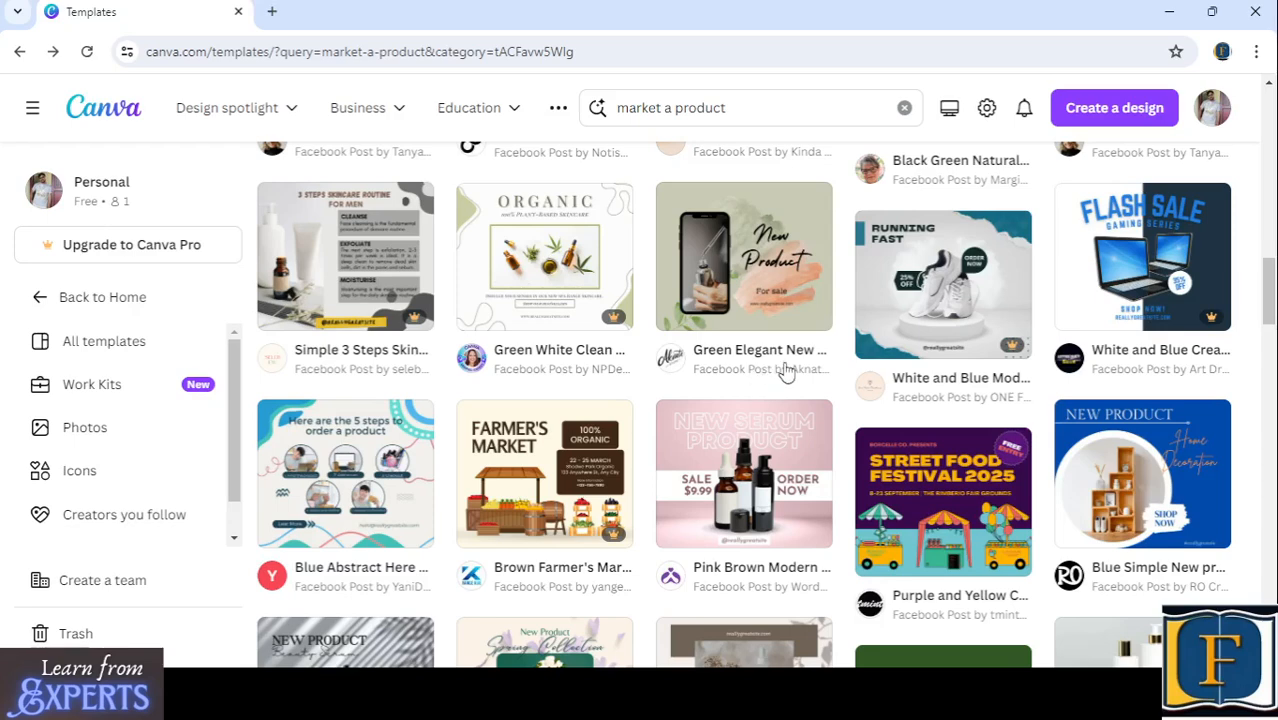
pyautogui.scroll(1, 740, 400)
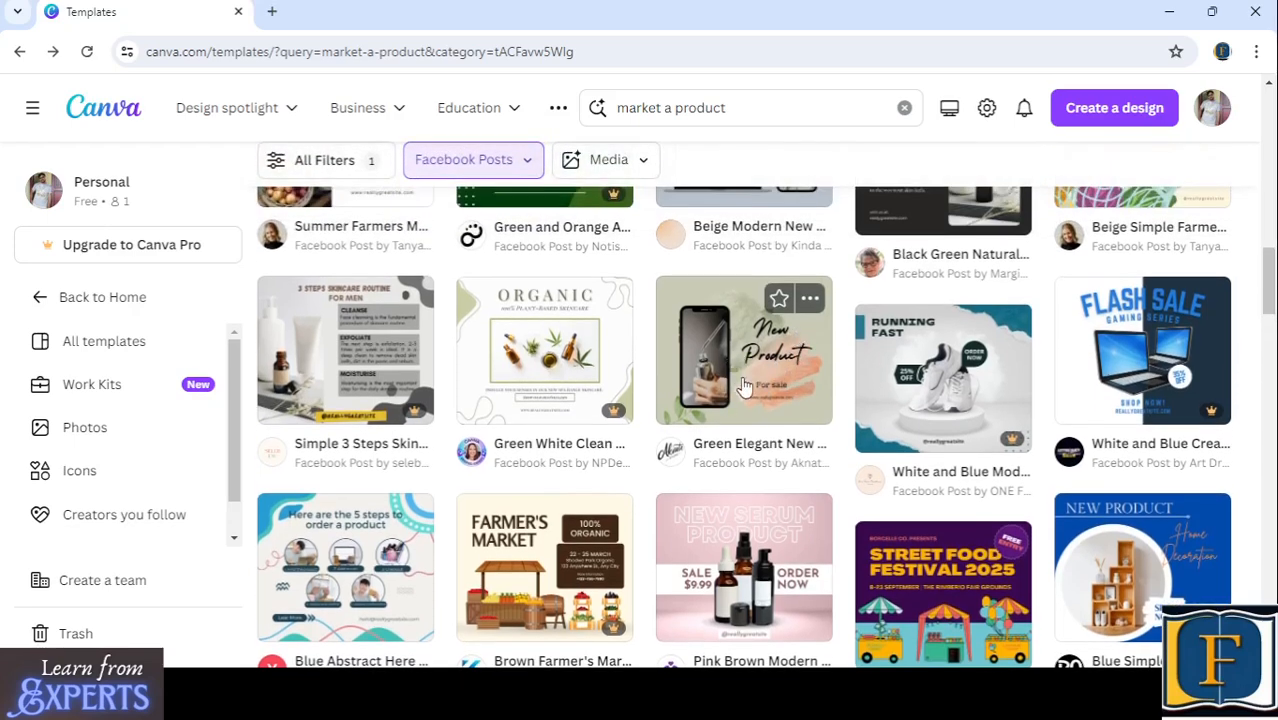
pyautogui.click(740, 375)
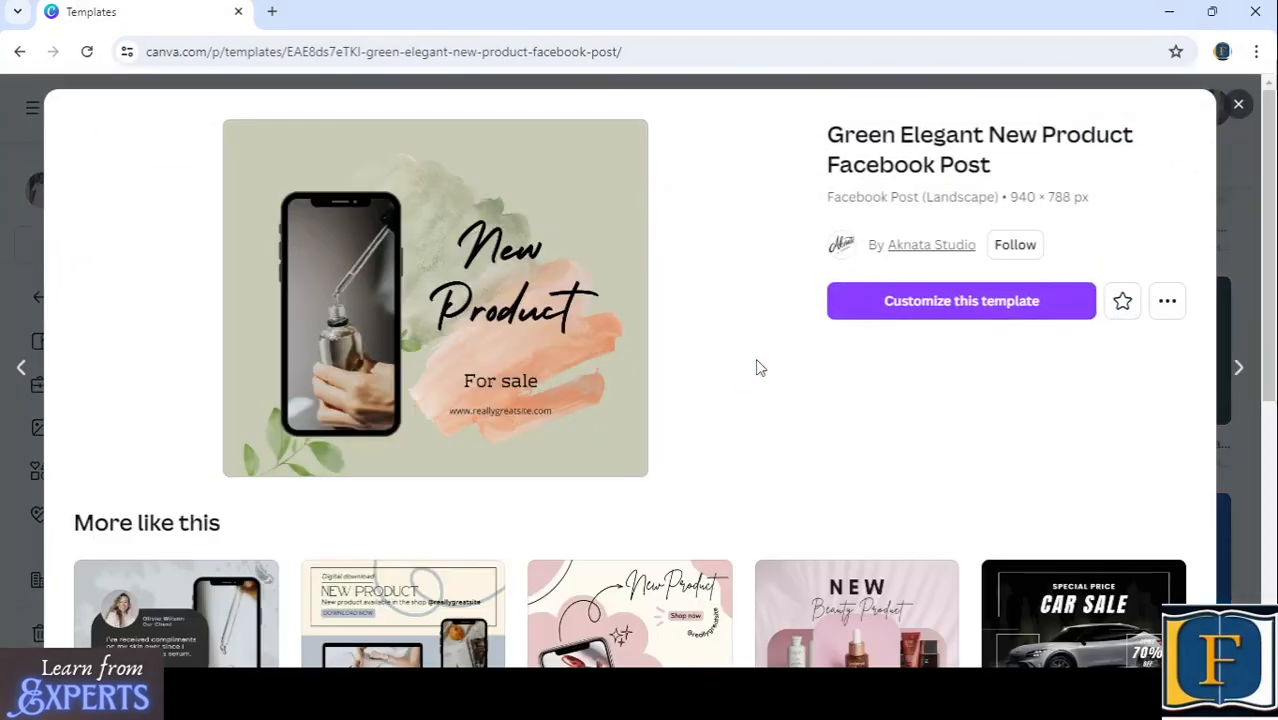
pyautogui.click(930, 302)
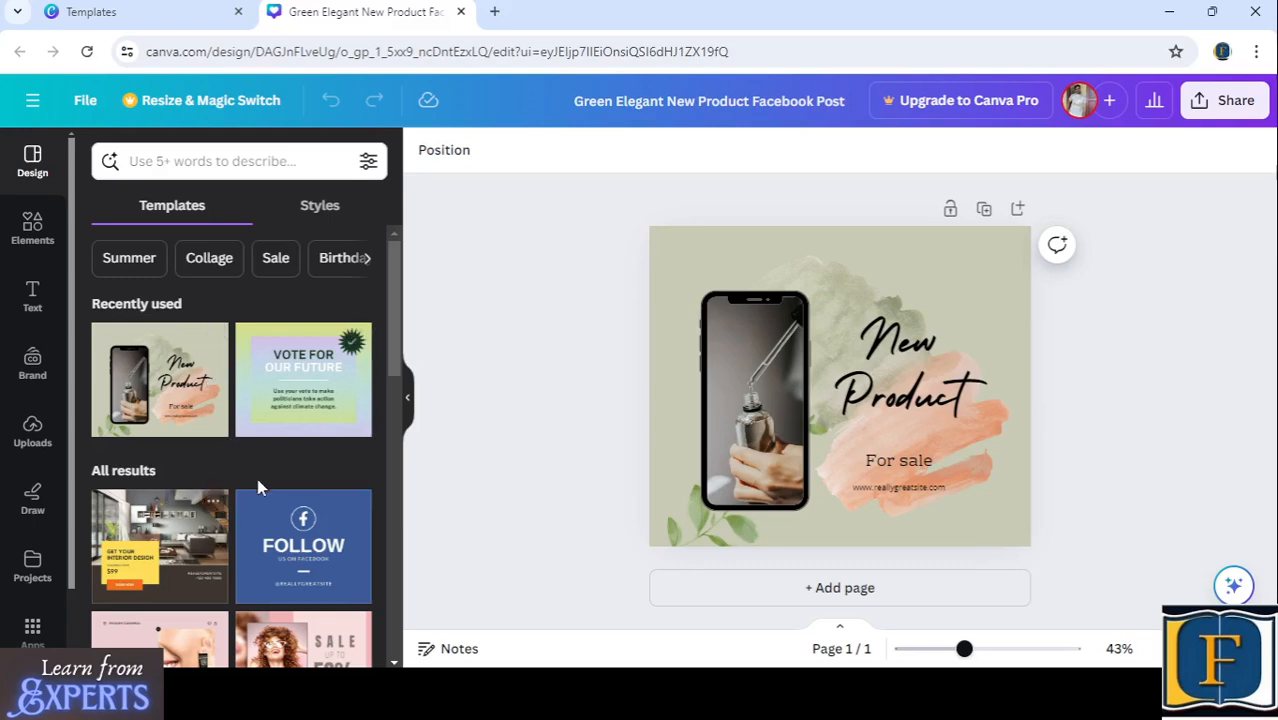
# - Try the recently used "Vote for our future" template, then the Green and White 3D Elements Hiring template with its template style applied
pyautogui.click(288, 398)
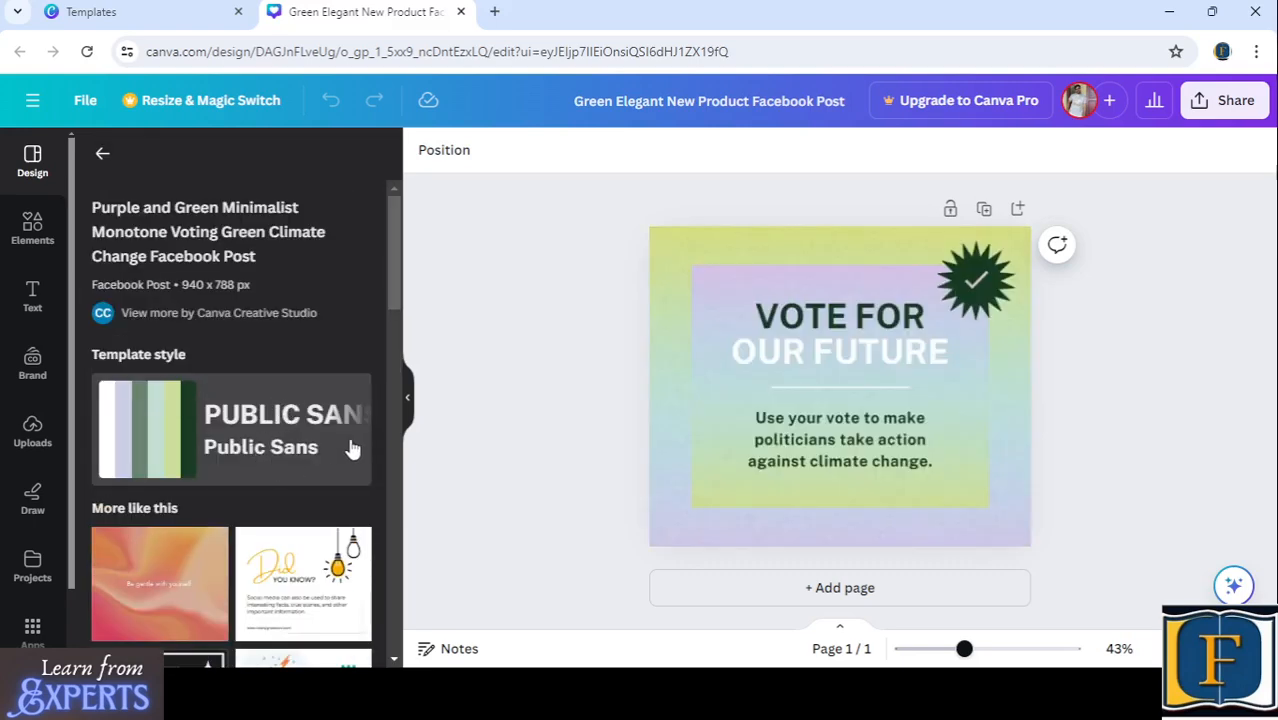
pyautogui.scroll(-3, 356, 445)
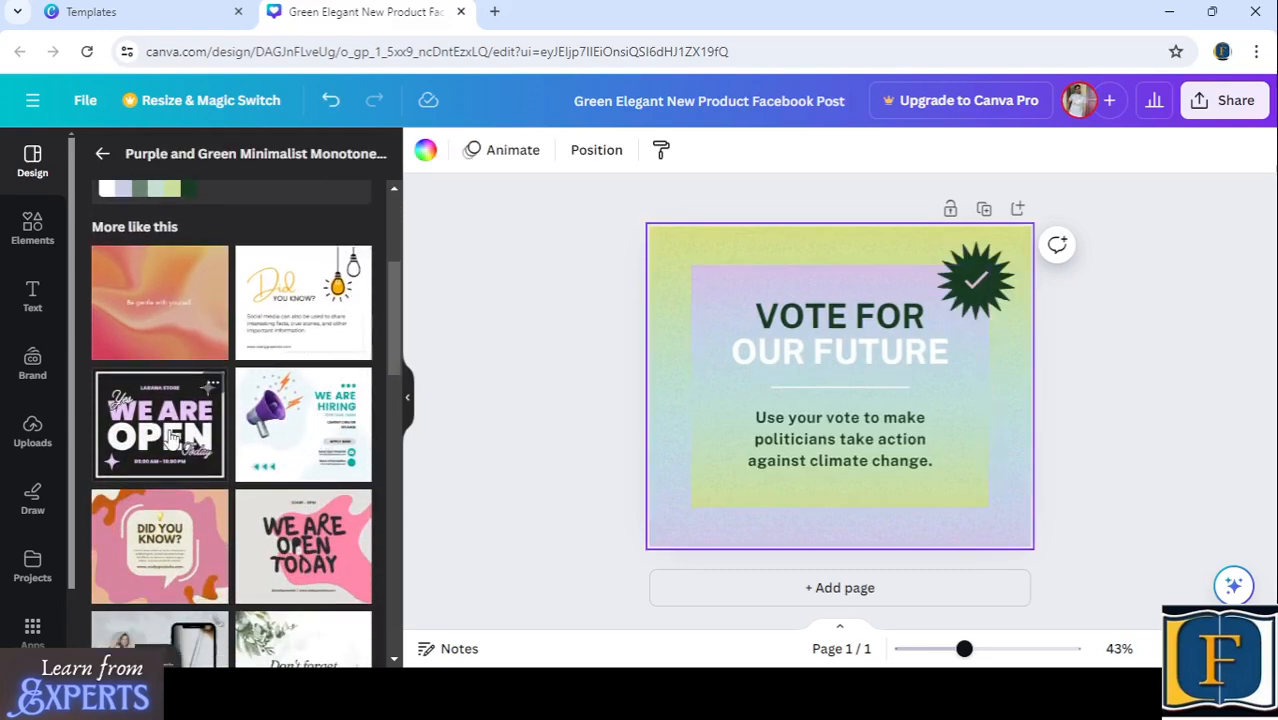
pyautogui.click(270, 420)
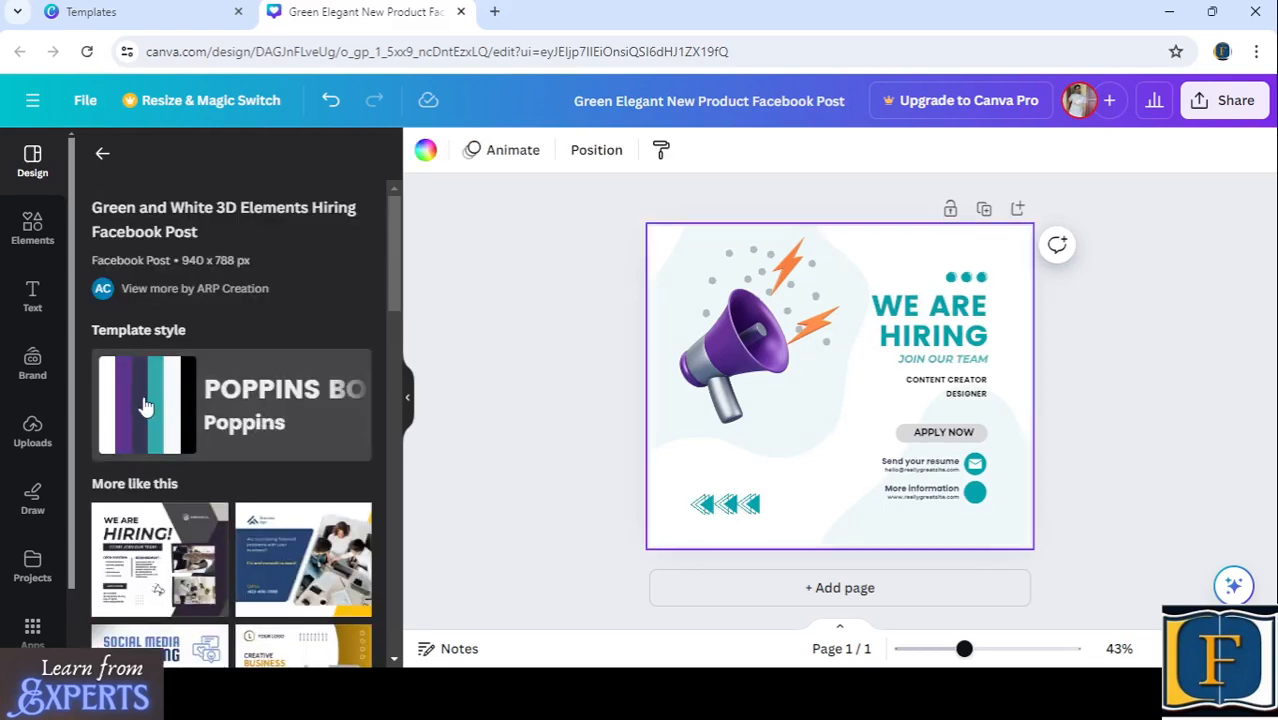
pyautogui.click(145, 405)
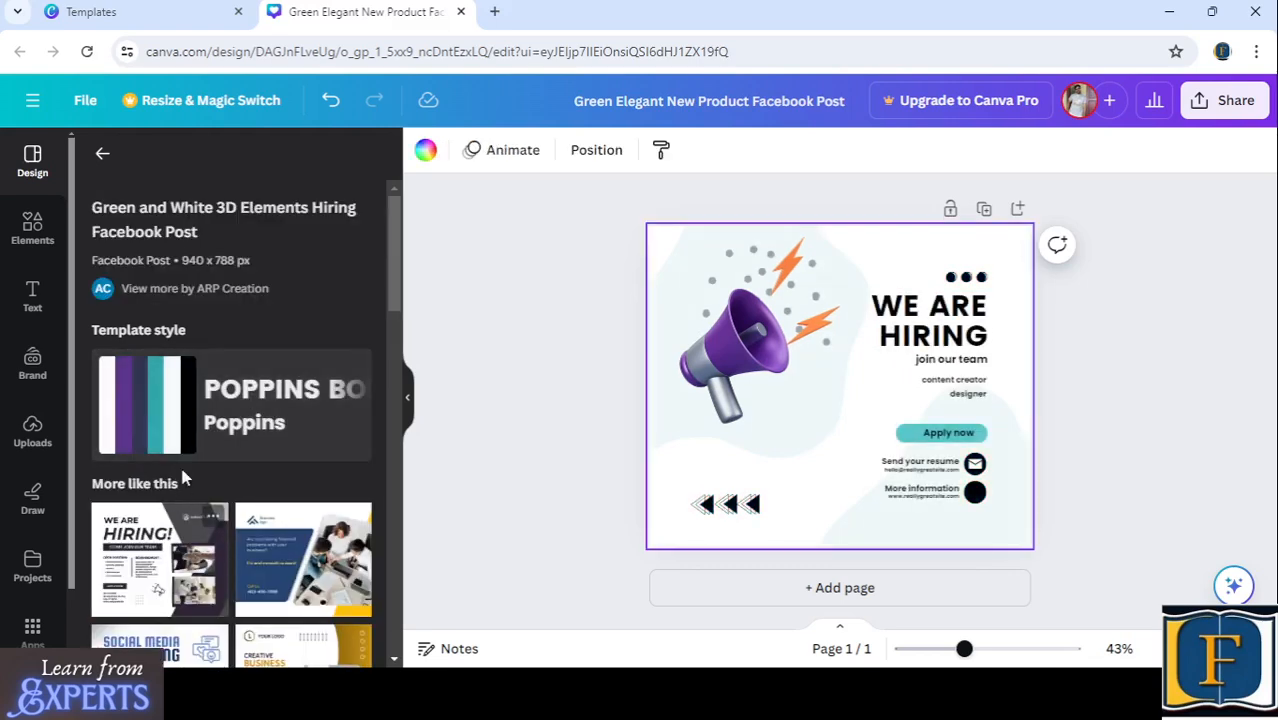
# - Try the blue and yellow financial consulting template on the page, followed by the "Screen Printing Services" template
pyautogui.click(282, 547)
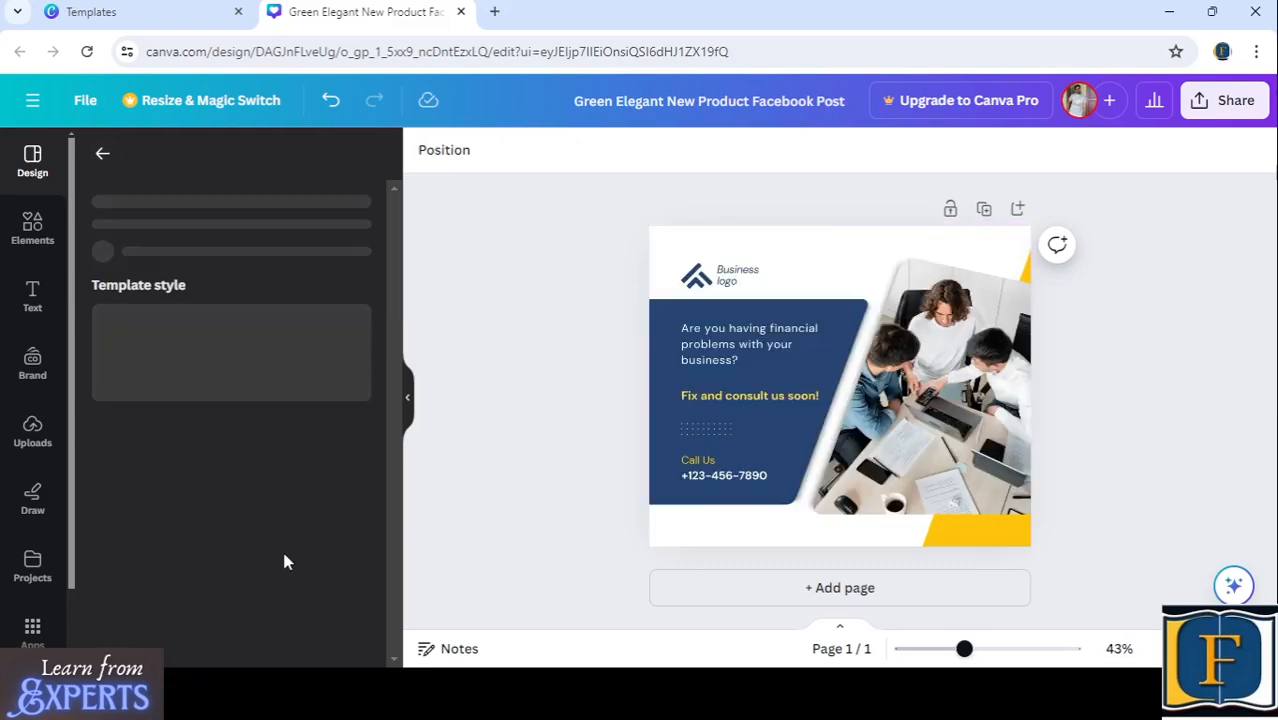
pyautogui.scroll(-2, 170, 517)
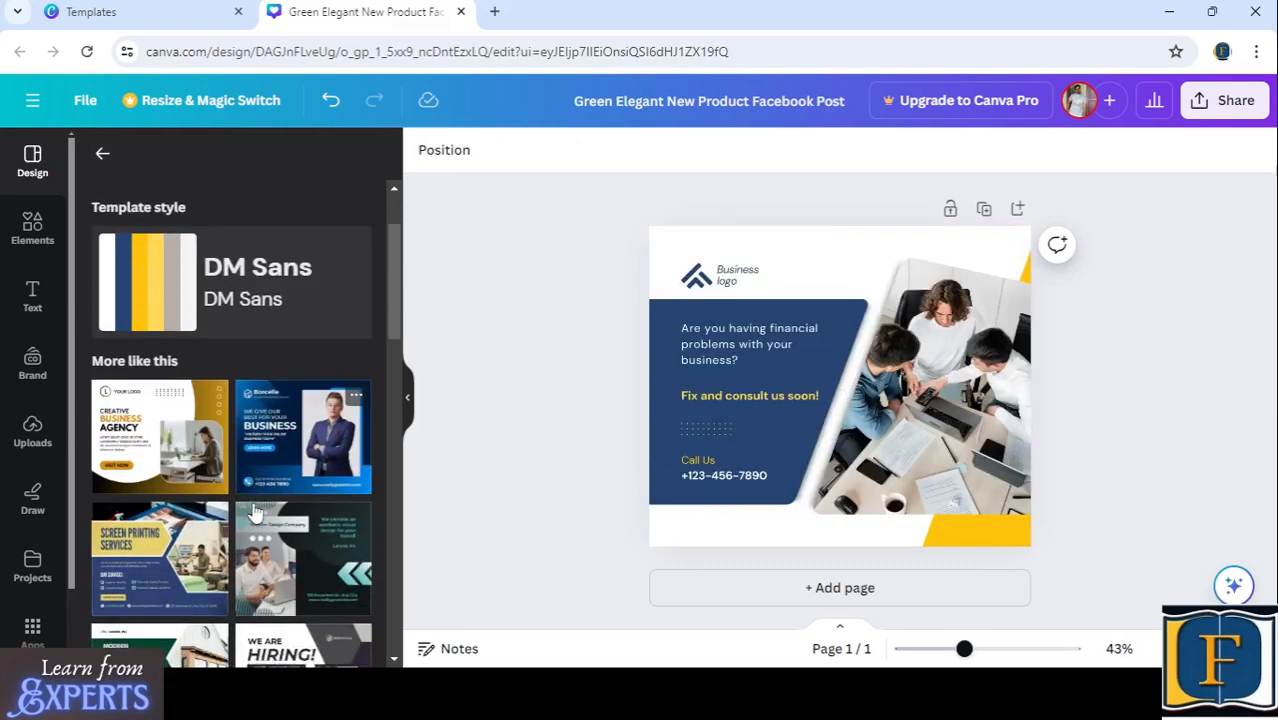
pyautogui.click(147, 510)
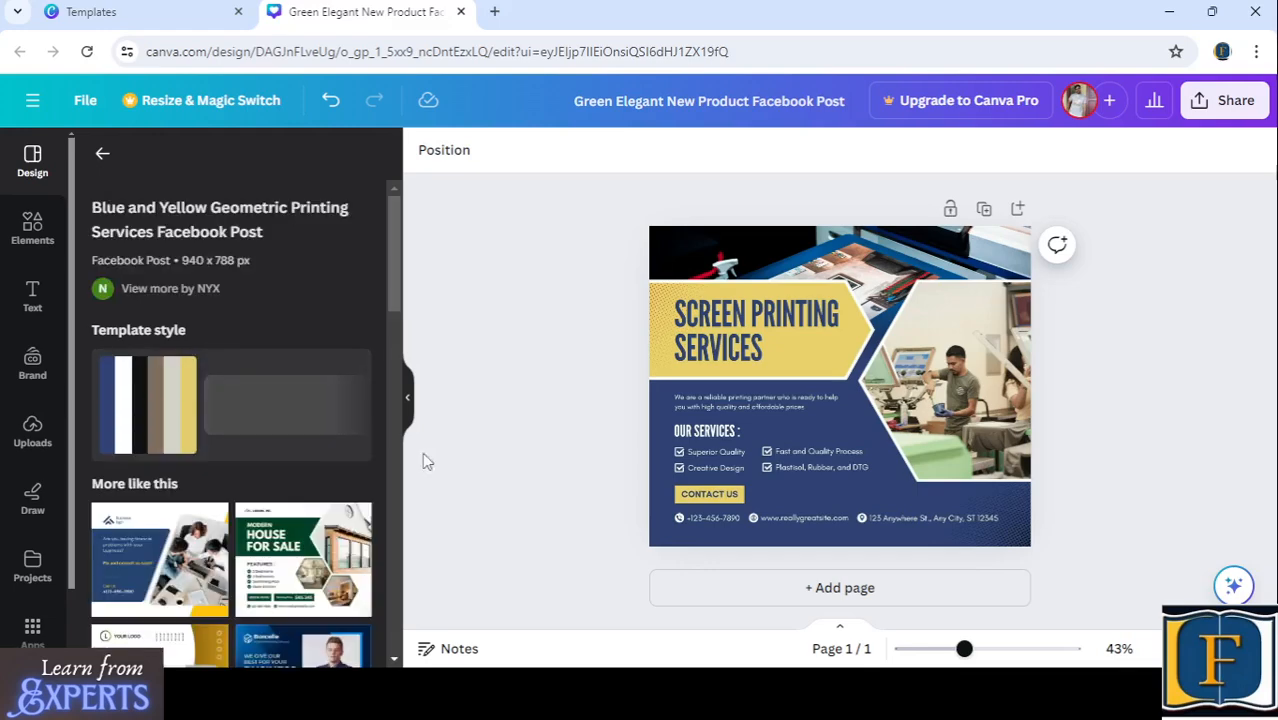
# - Apply the White and Dark Purple Modern We Are Hiring Facebook Post template to the page and review its suggestions and style
pyautogui.scroll(-2, 234, 456)
pyautogui.scroll(-2, 234, 456)
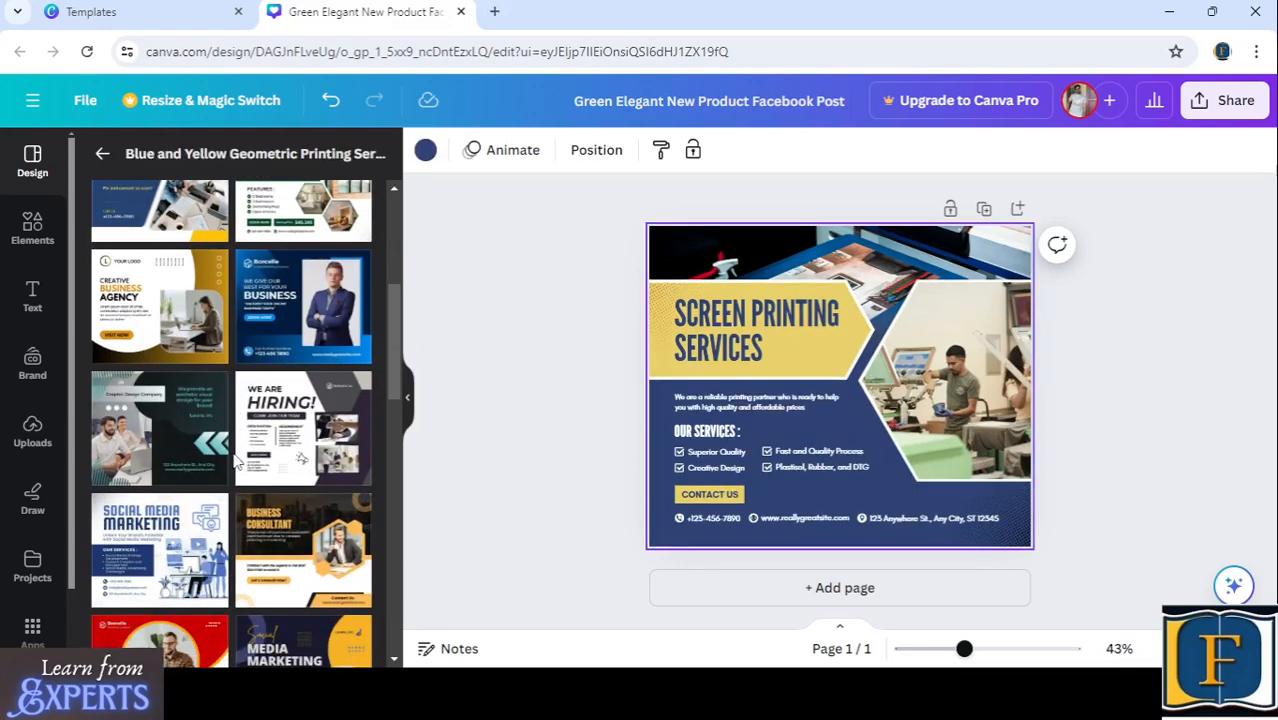
pyautogui.click(298, 420)
pyautogui.scroll(-4, 300, 430)
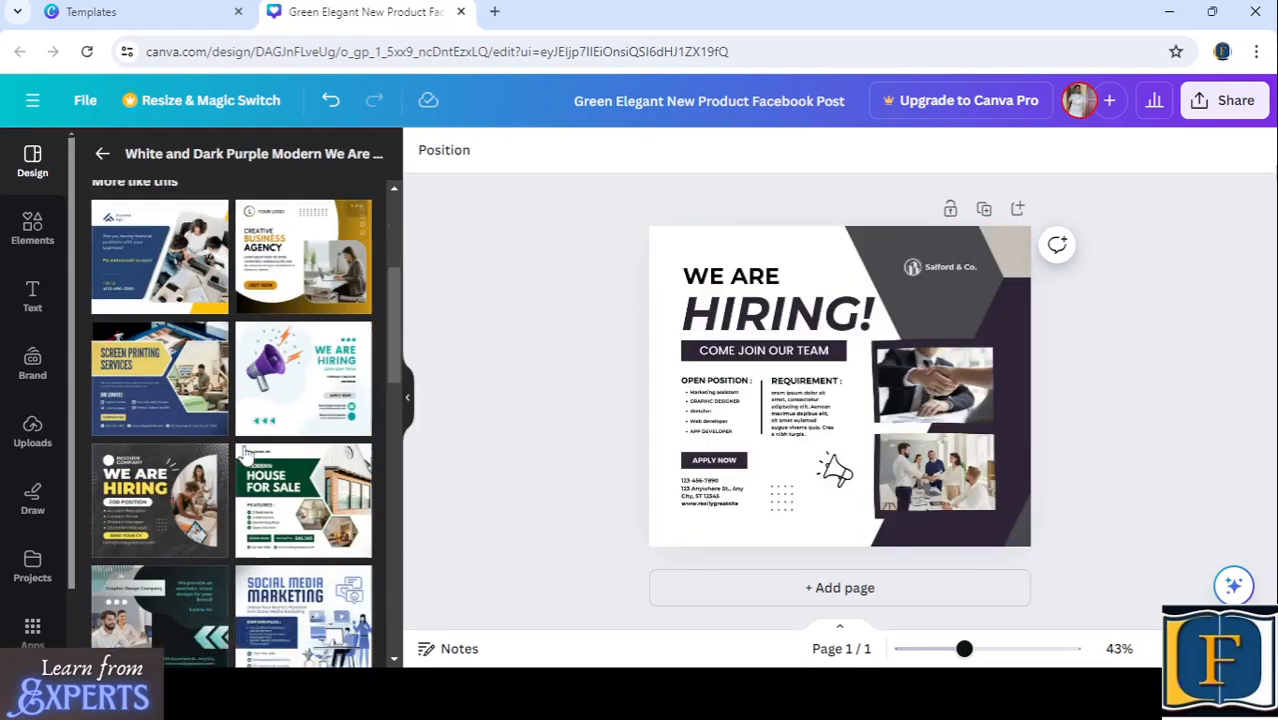
pyautogui.scroll(4, 231, 537)
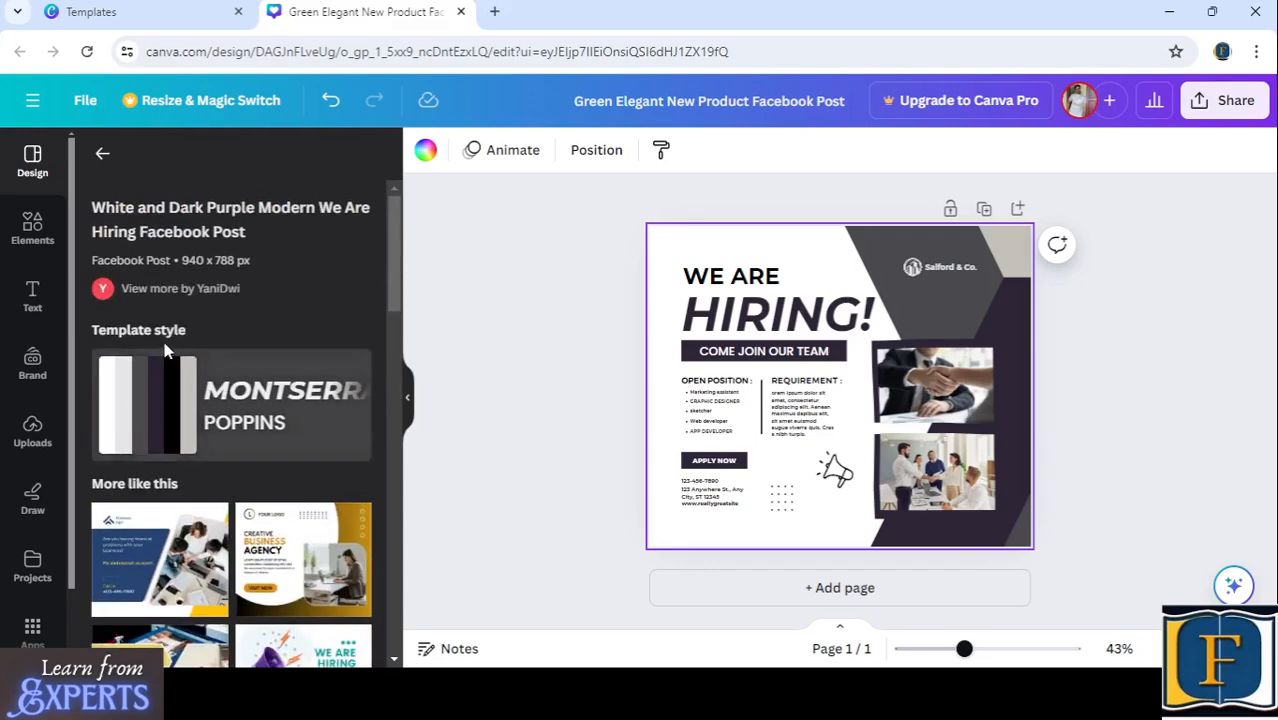
# - Return to the main template list and browse the other Facebook Post designs offered there
pyautogui.click(105, 156)
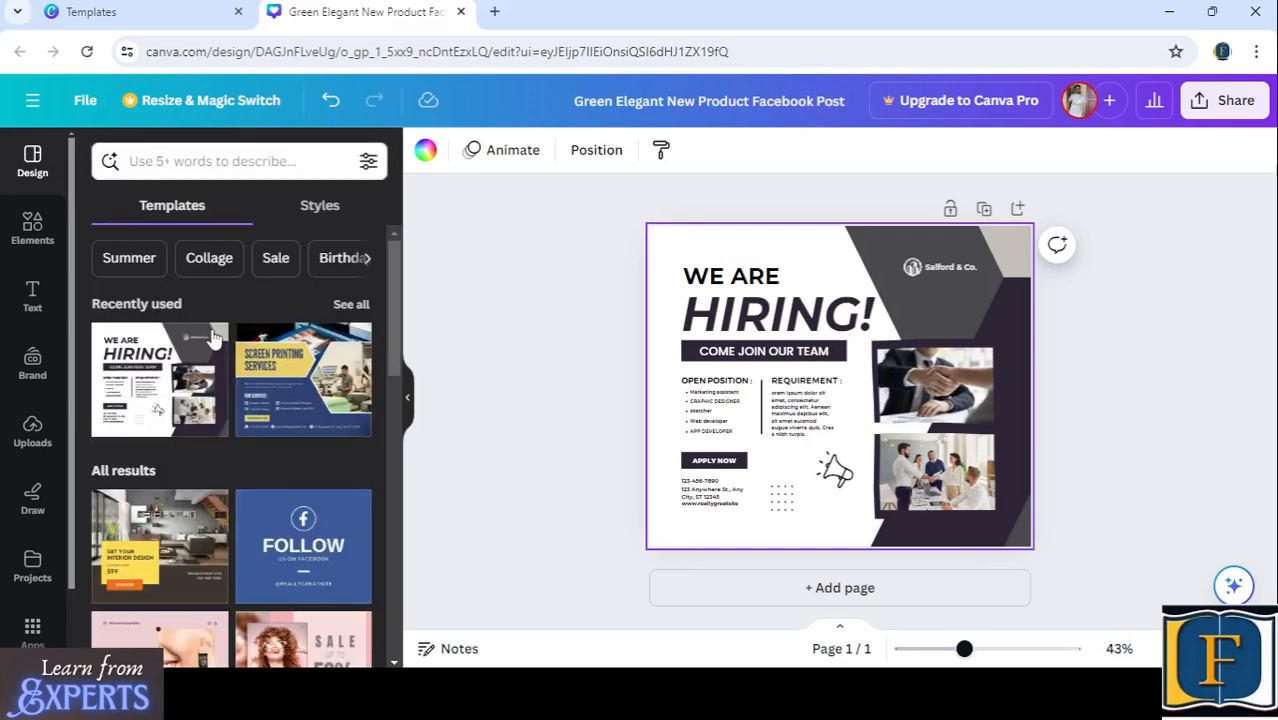
pyautogui.scroll(-4, 226, 449)
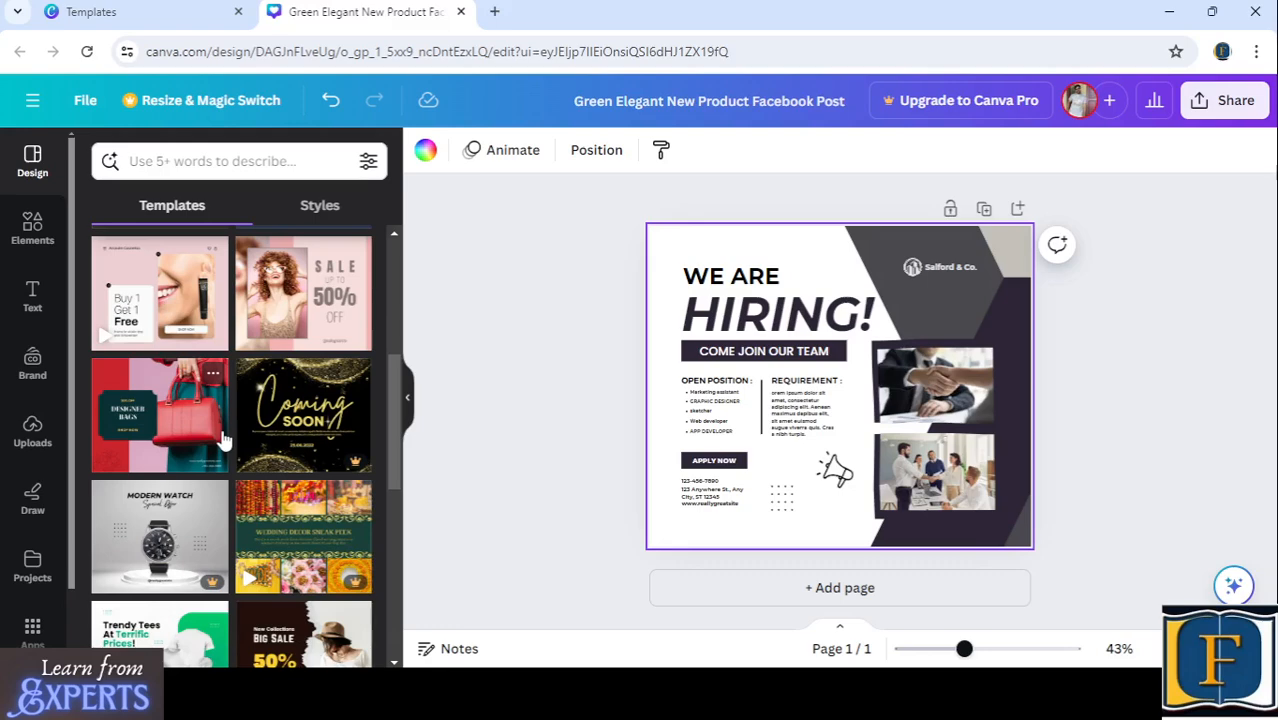
pyautogui.scroll(-2, 222, 440)
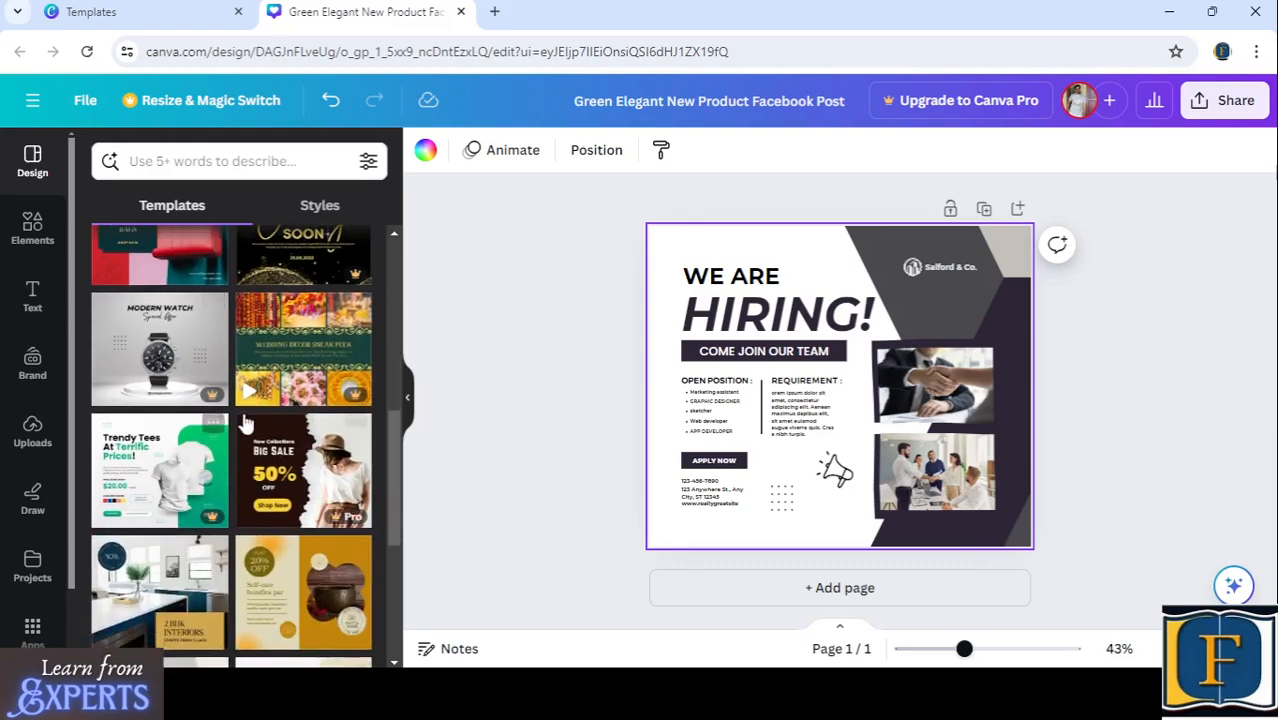
pyautogui.scroll(6, 230, 395)
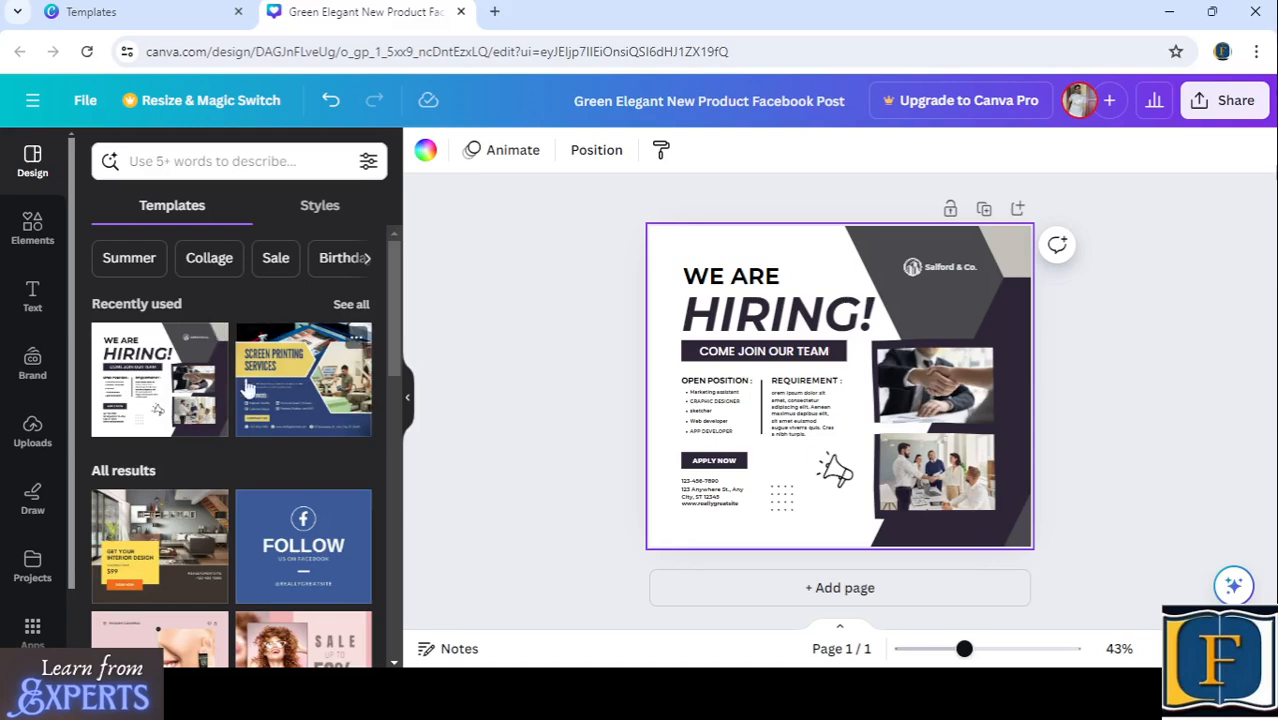
pyautogui.scroll(-3, 192, 426)
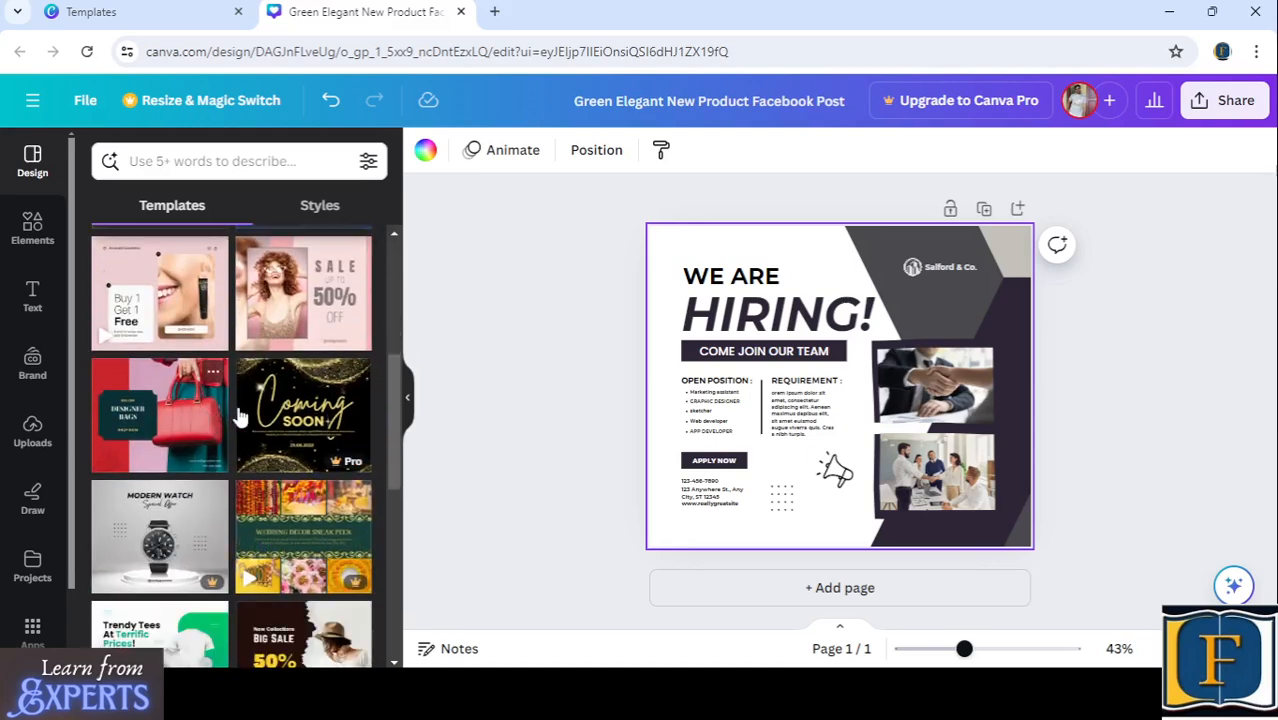
pyautogui.scroll(-4, 240, 412)
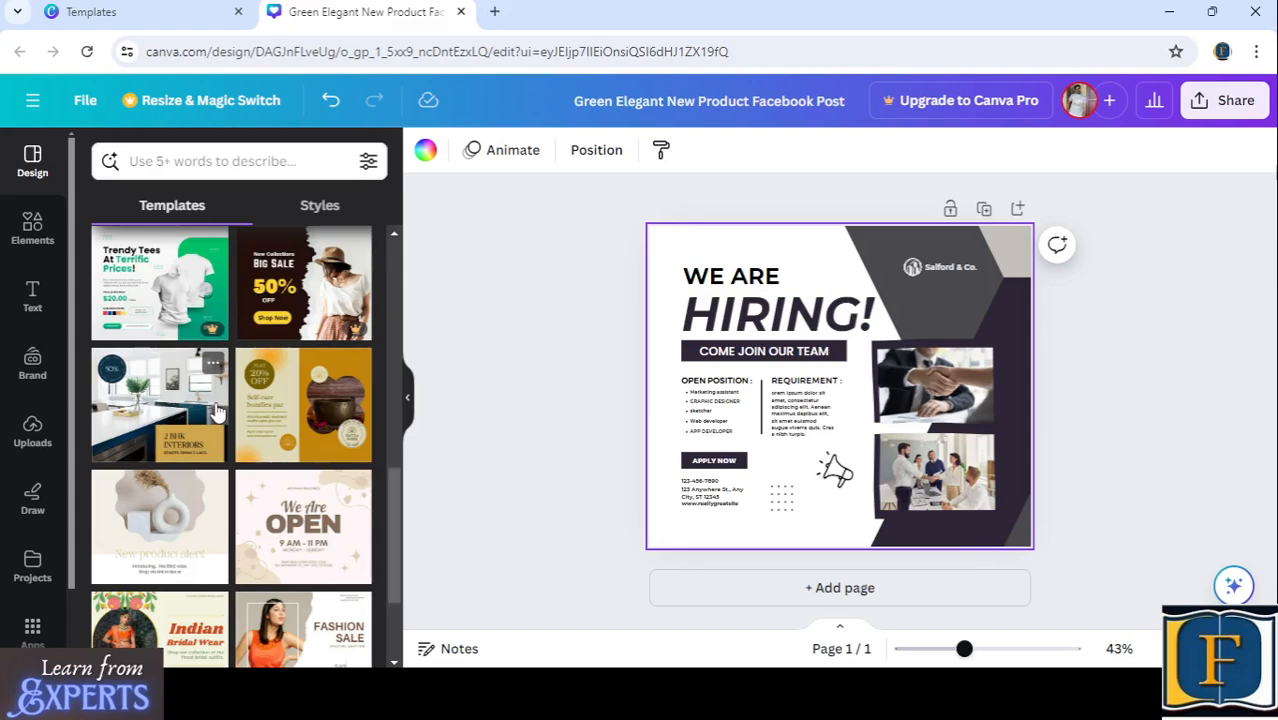
pyautogui.scroll(-5, 240, 411)
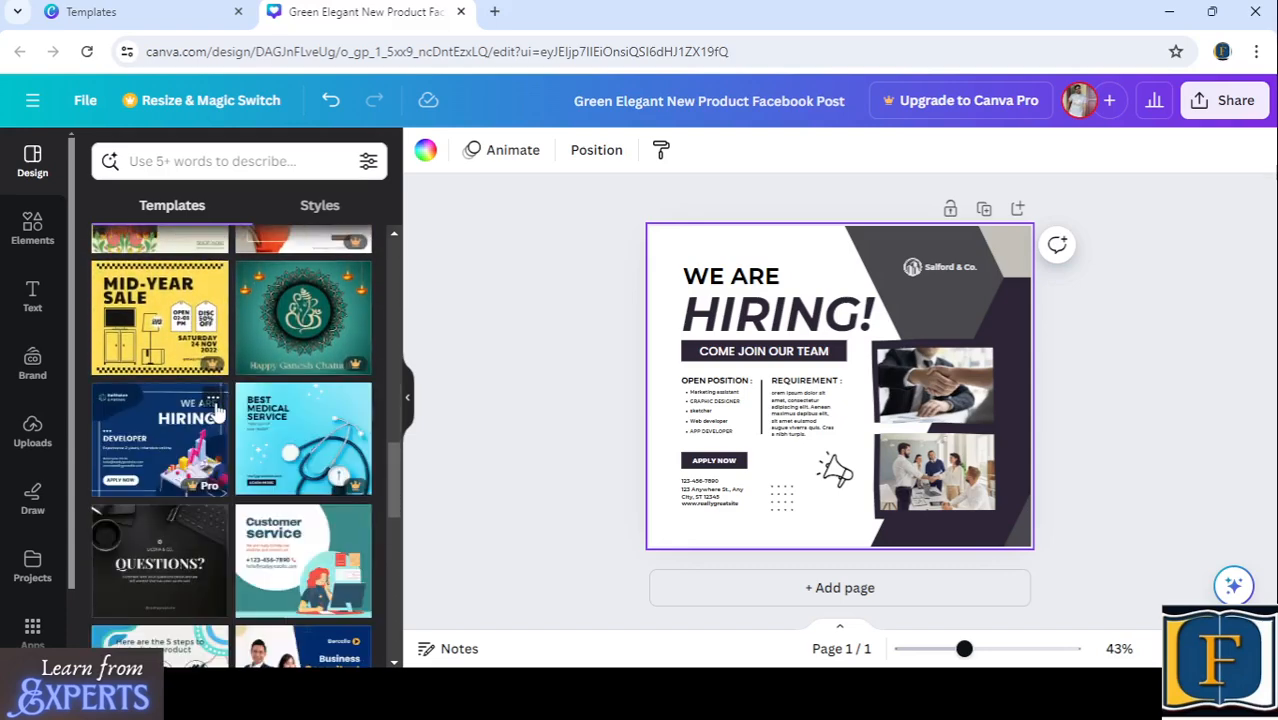
pyautogui.scroll(-2, 218, 410)
pyautogui.scroll(-3, 217, 412)
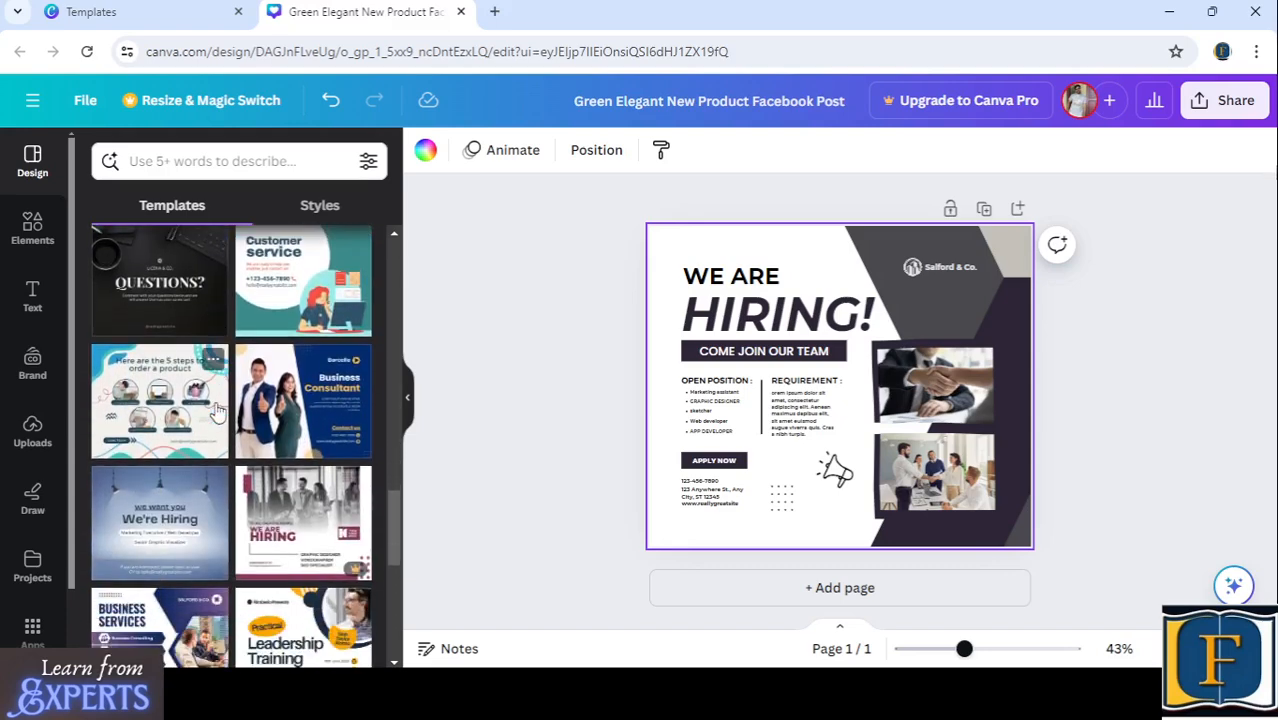
# - Try the Pink Yellow Blue Bold Nature Photo Spring Season Message template on the page and review its style and similar designs
pyautogui.scroll(-3, 217, 412)
pyautogui.scroll(-3, 217, 412)
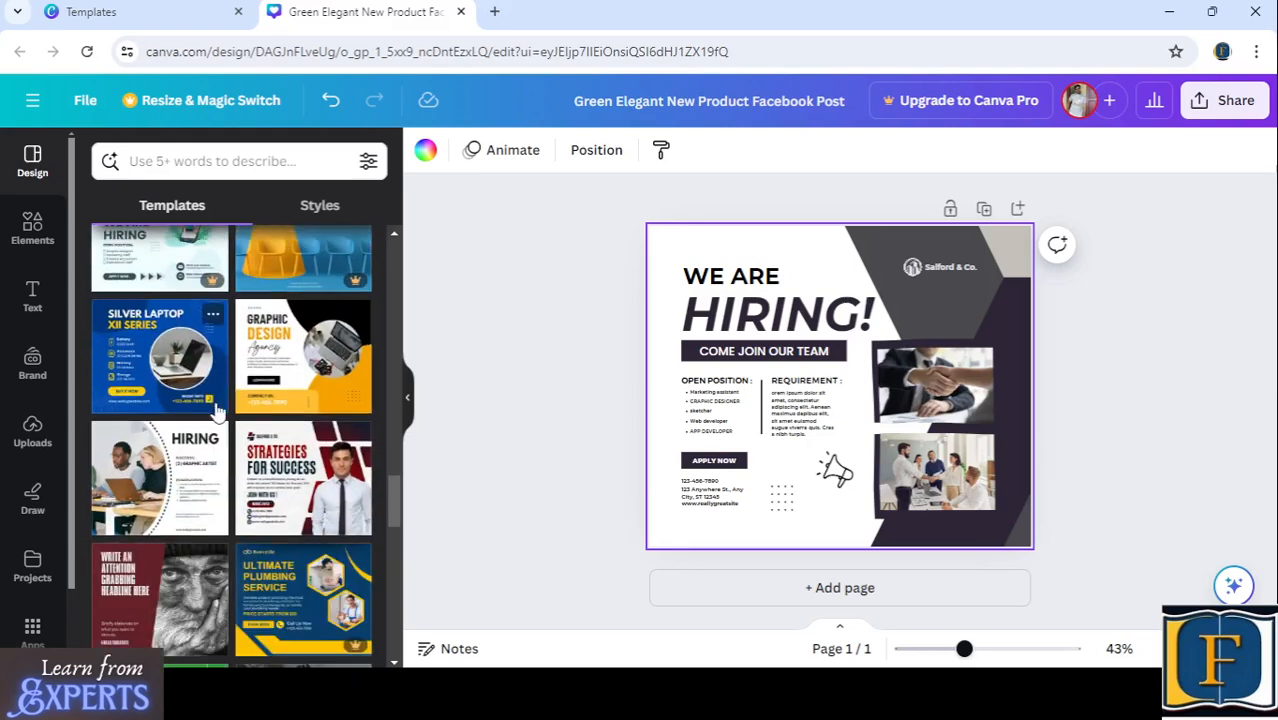
pyautogui.scroll(-5, 217, 412)
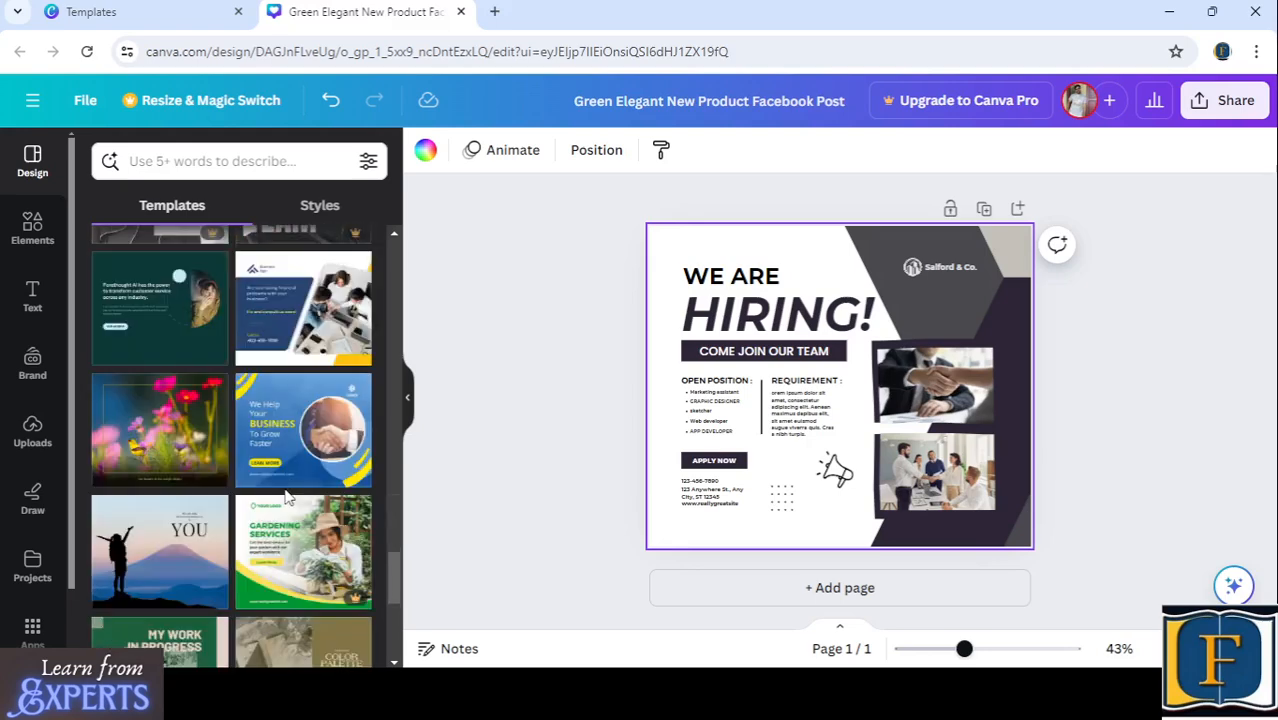
pyautogui.scroll(-2, 287, 497)
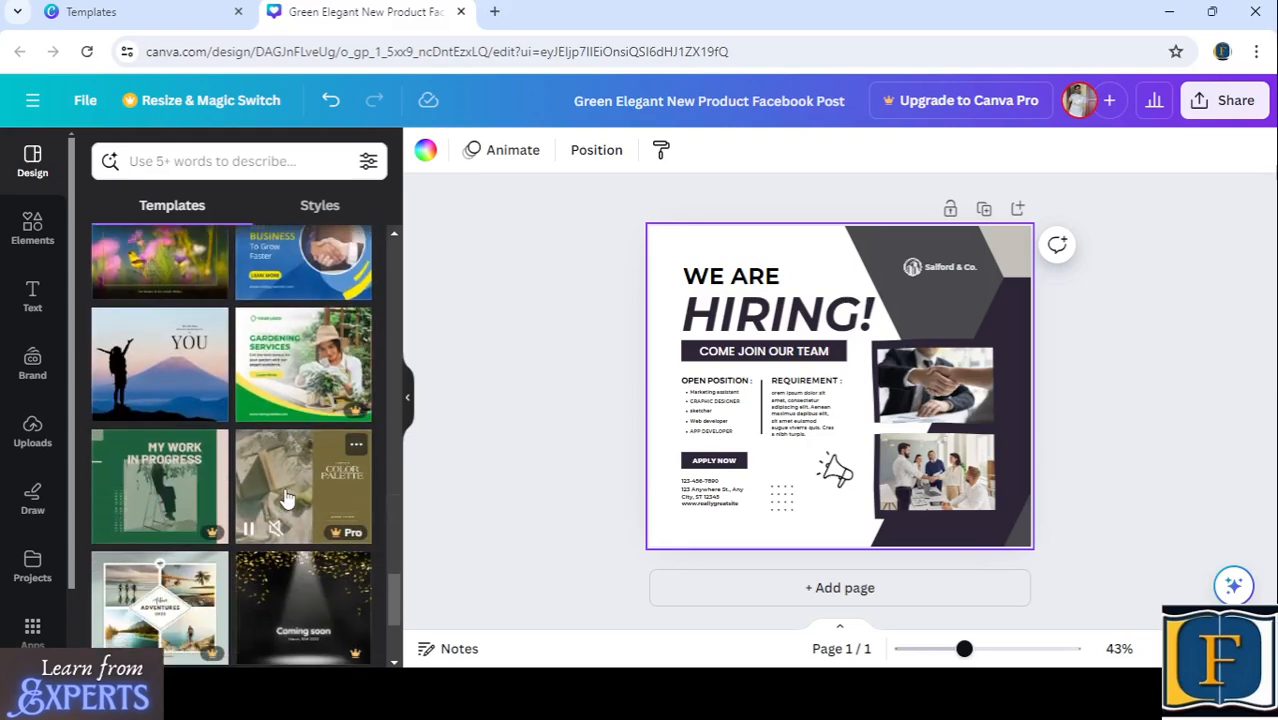
pyautogui.scroll(2, 287, 497)
pyautogui.click(161, 436)
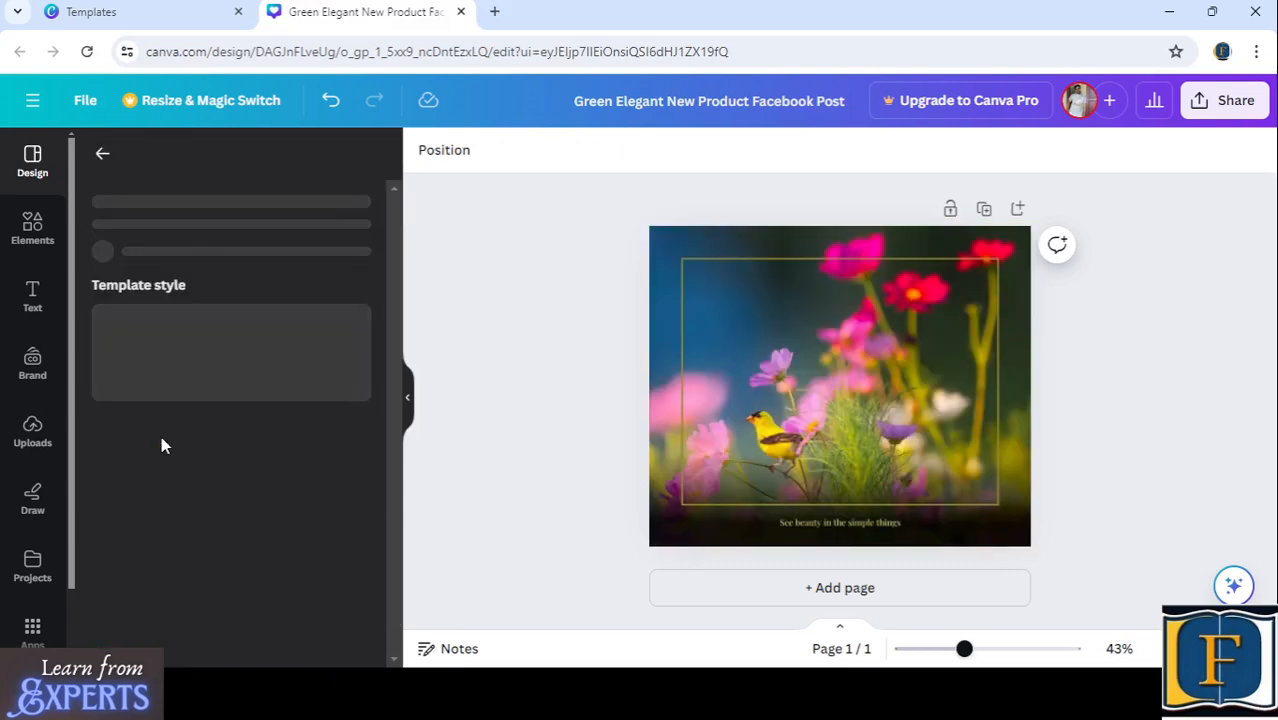
pyautogui.scroll(-2, 287, 430)
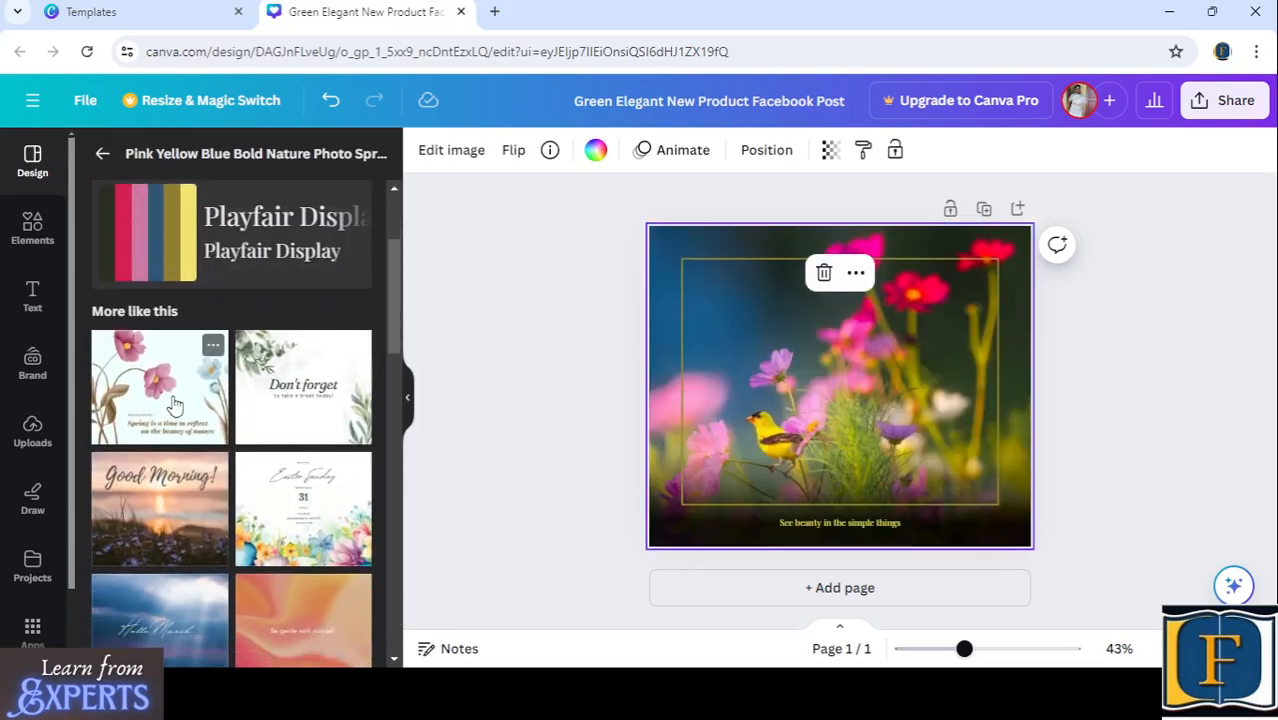
pyautogui.scroll(2, 262, 385)
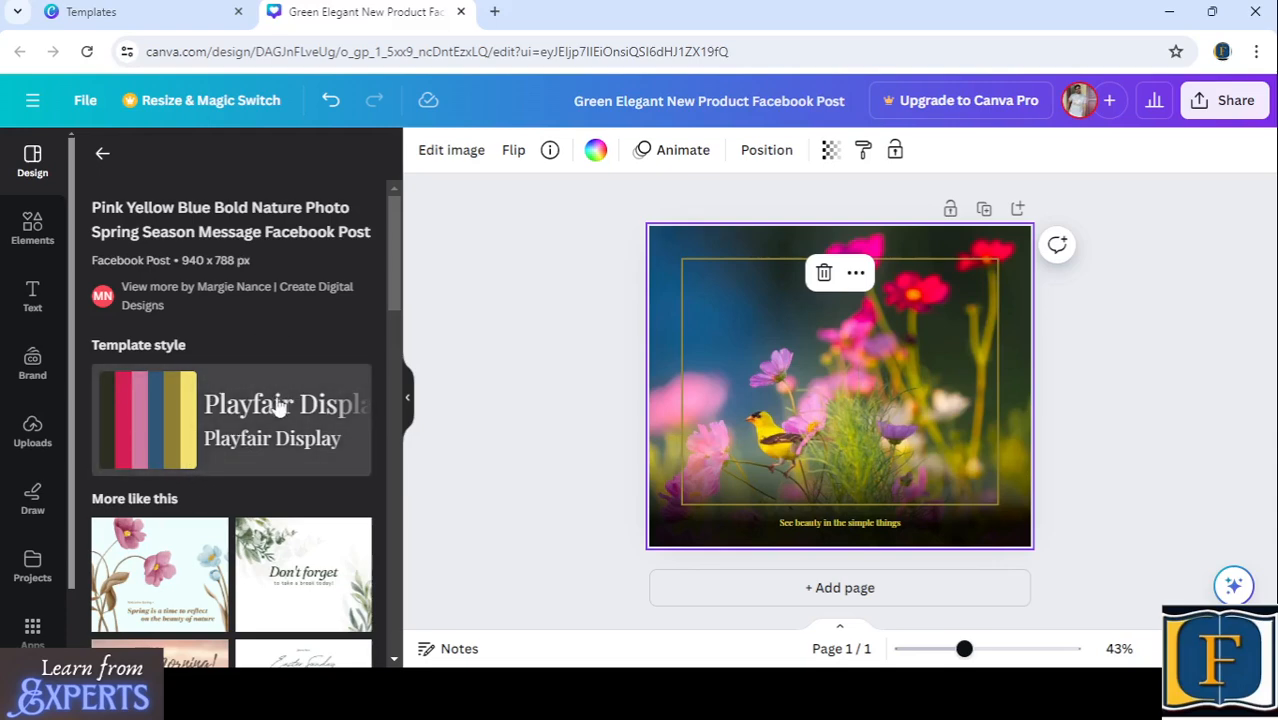
pyautogui.scroll(-2, 272, 397)
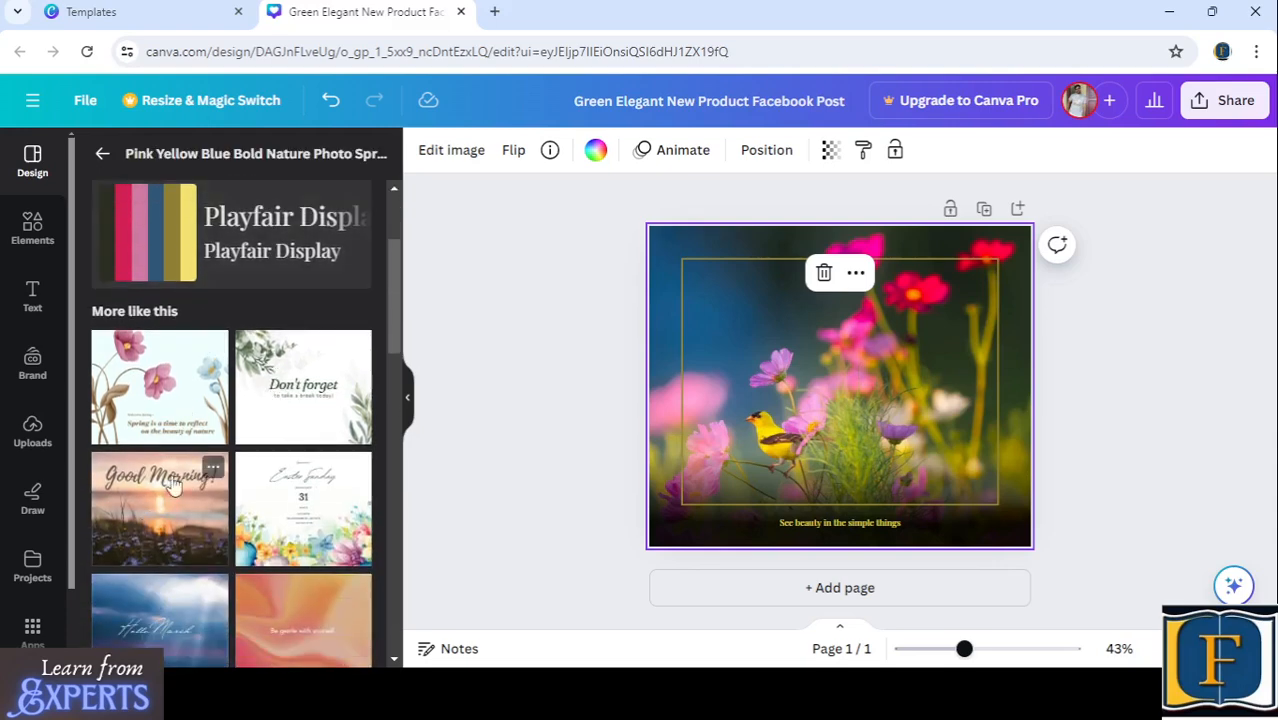
# - Try the similar Pink and Blue Spring Quote Facebook Post template with its template style, and look through its related designs
pyautogui.click(149, 370)
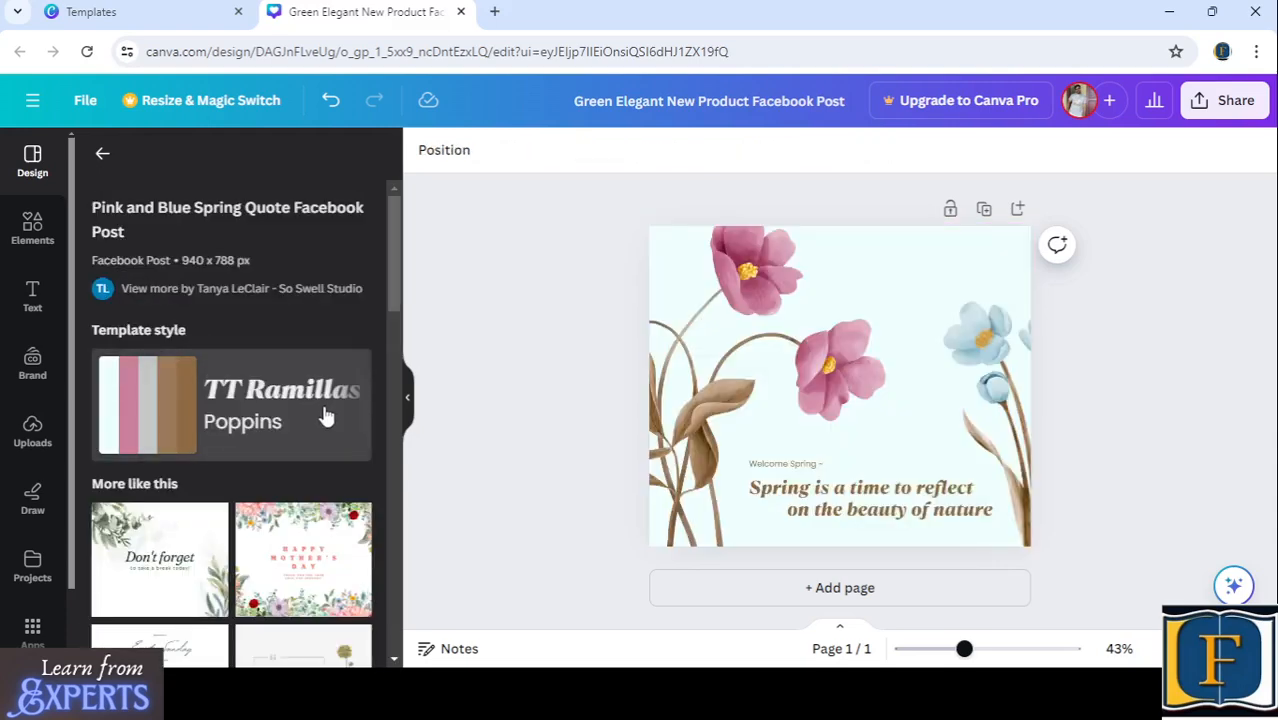
pyautogui.click(258, 416)
pyautogui.scroll(-4, 258, 418)
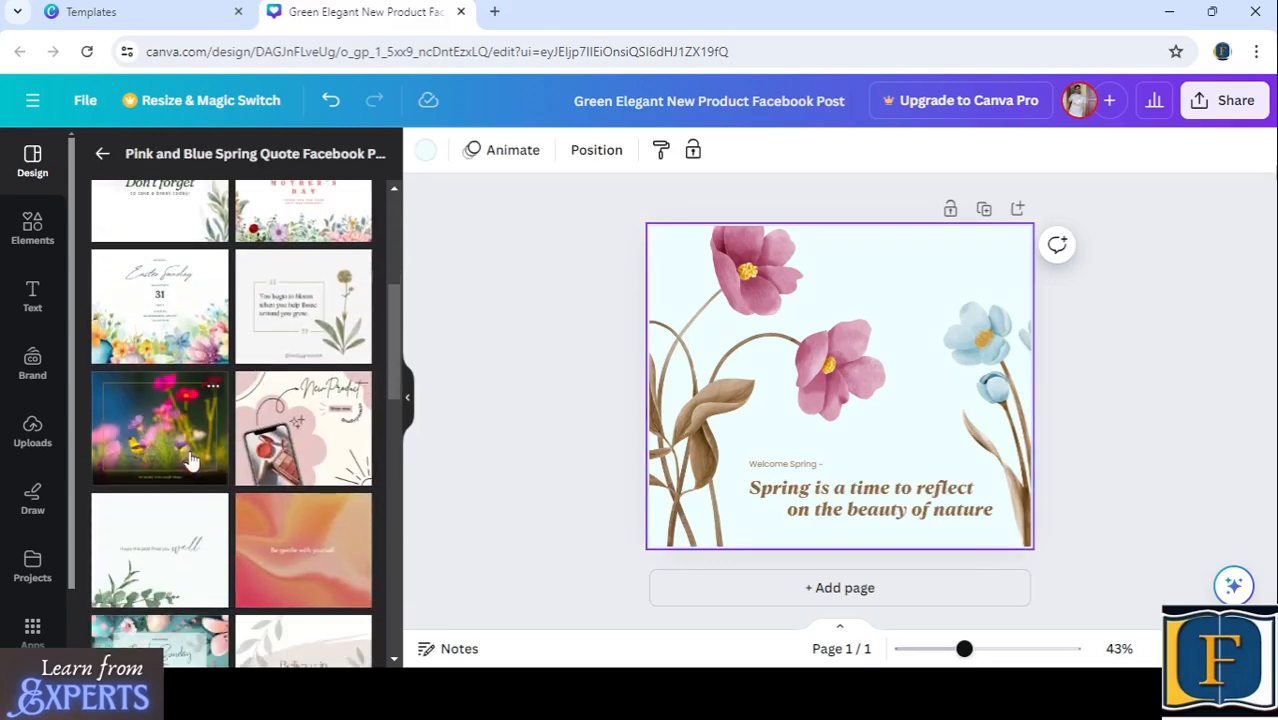
pyautogui.scroll(-3, 230, 430)
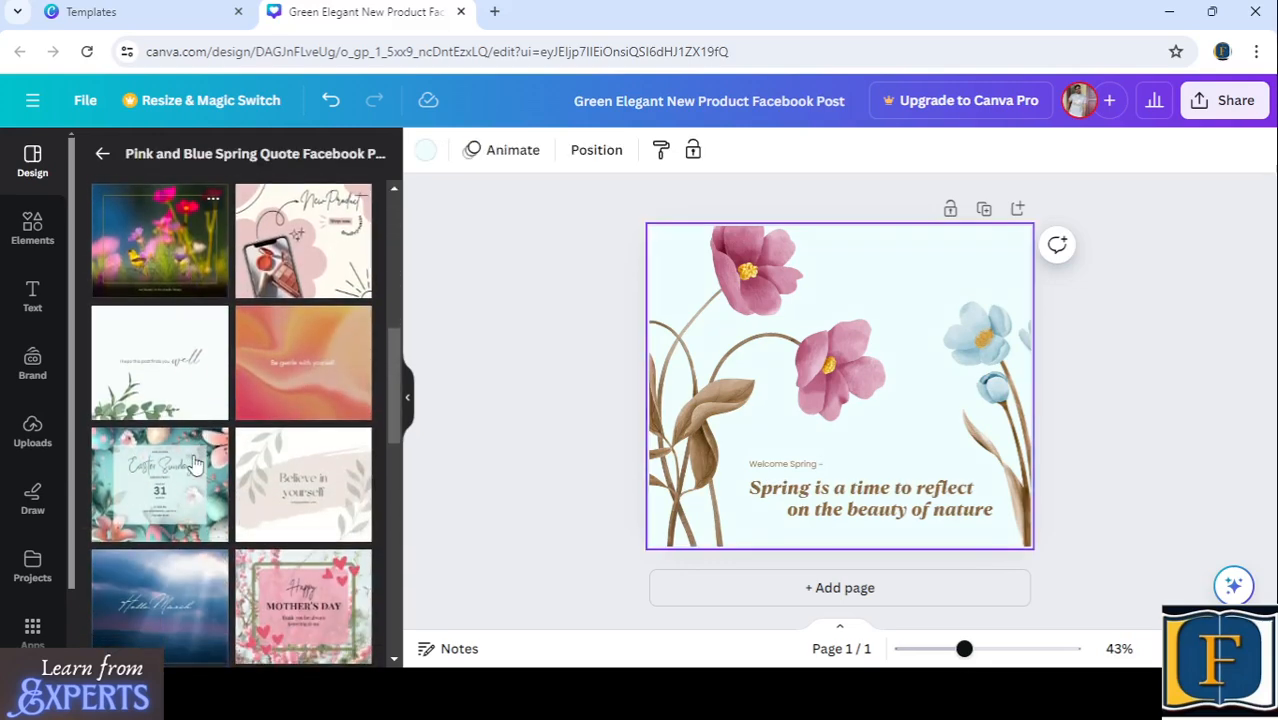
pyautogui.scroll(6, 185, 470)
pyautogui.scroll(2, 177, 483)
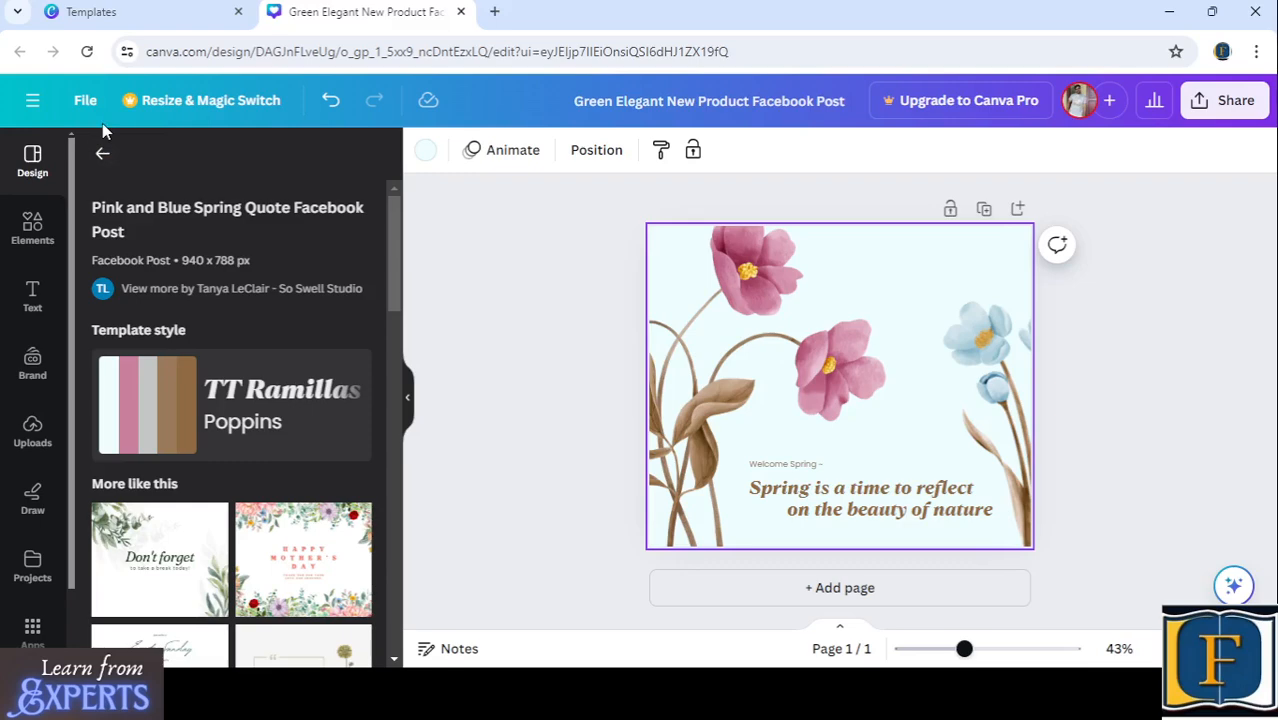
# - Return to the main template list and search the templates for "market a product"
pyautogui.click(102, 153)
pyautogui.scroll(3, 205, 300)
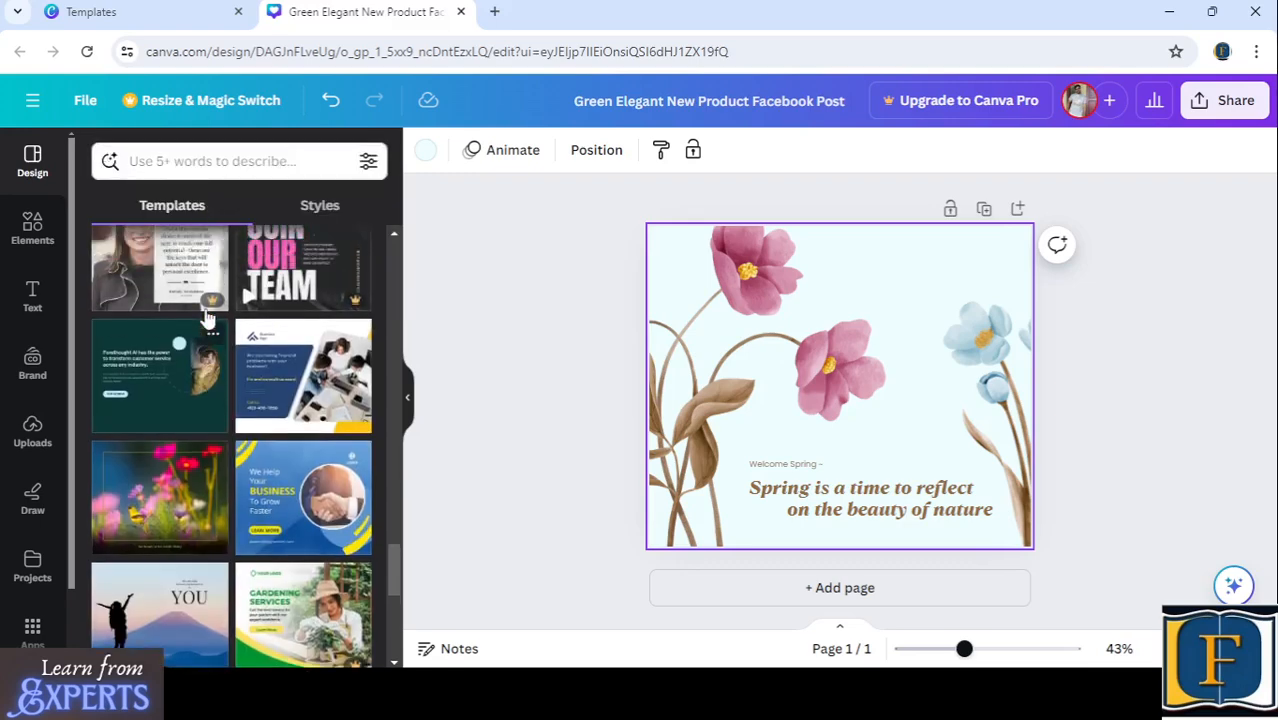
pyautogui.scroll(5, 213, 290)
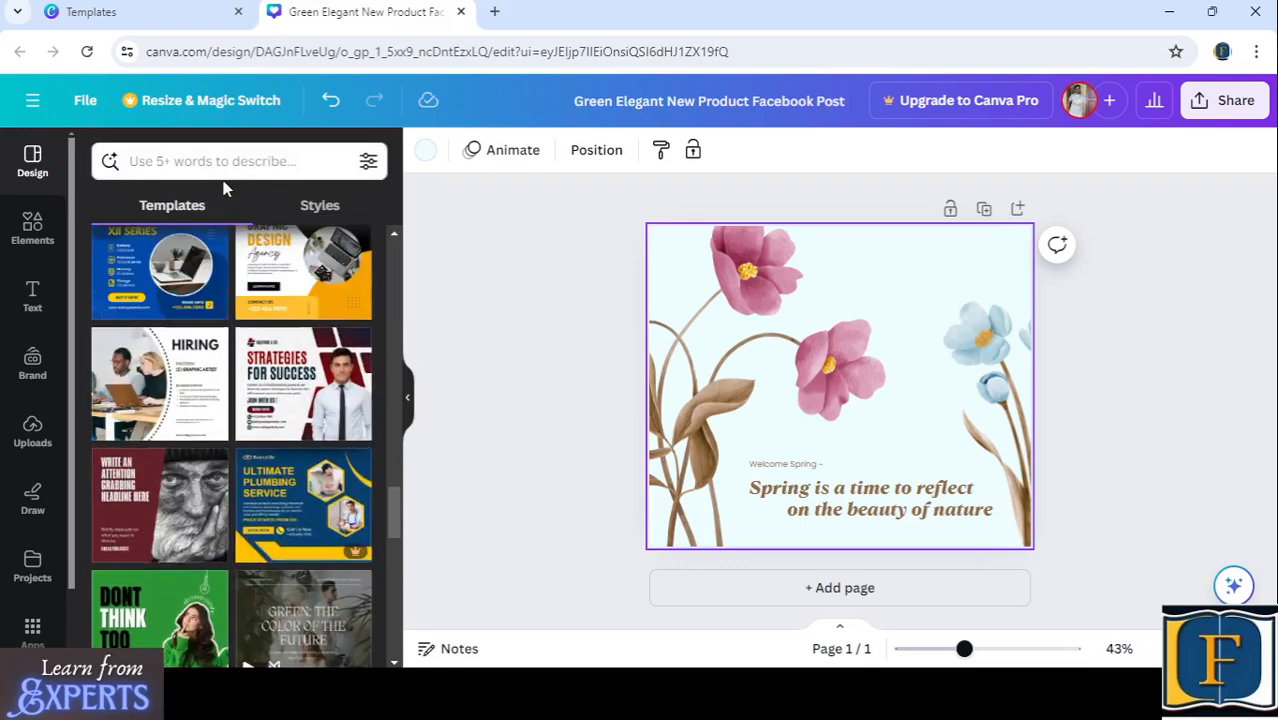
pyautogui.click(220, 160)
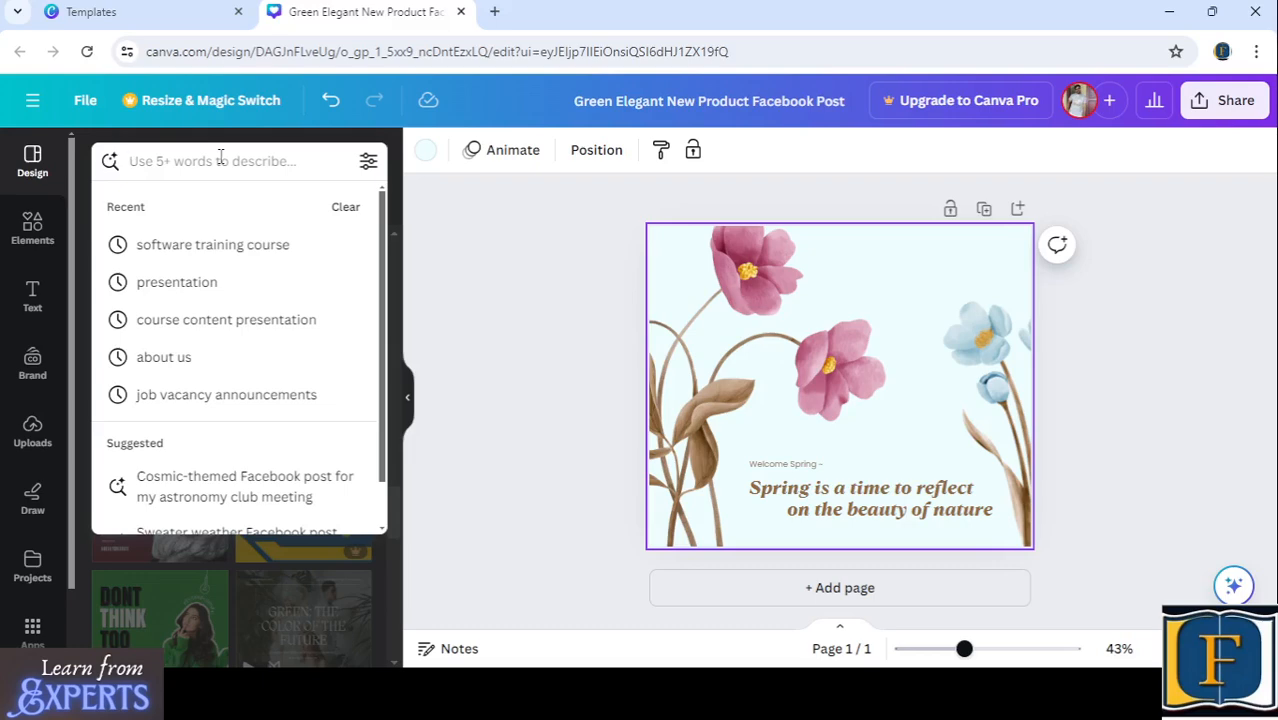
pyautogui.write('market')
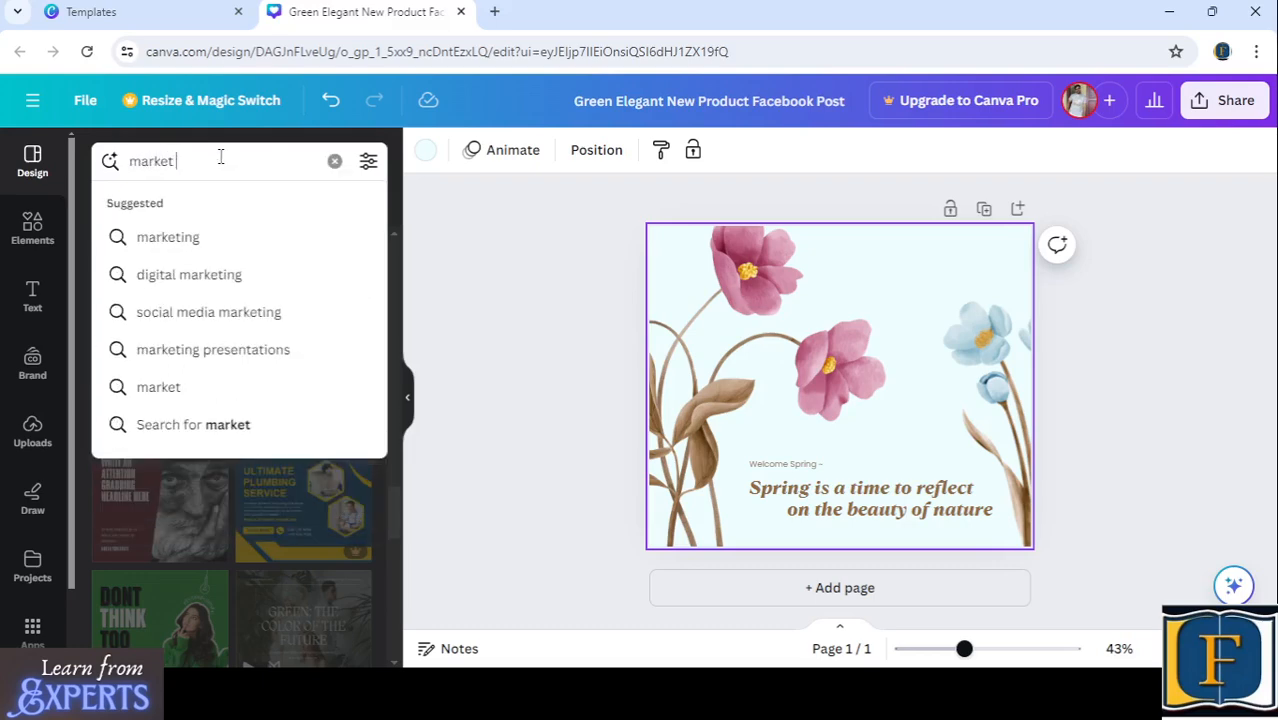
pyautogui.write(' a product')
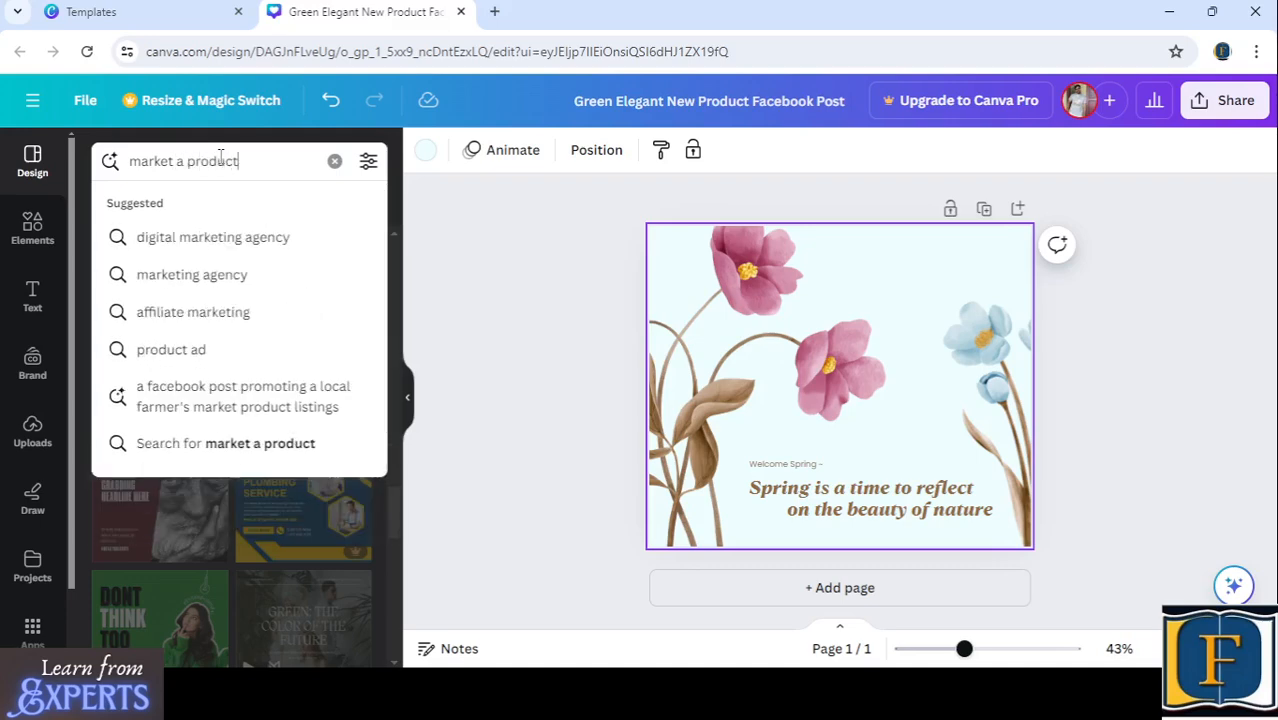
pyautogui.press('Return')
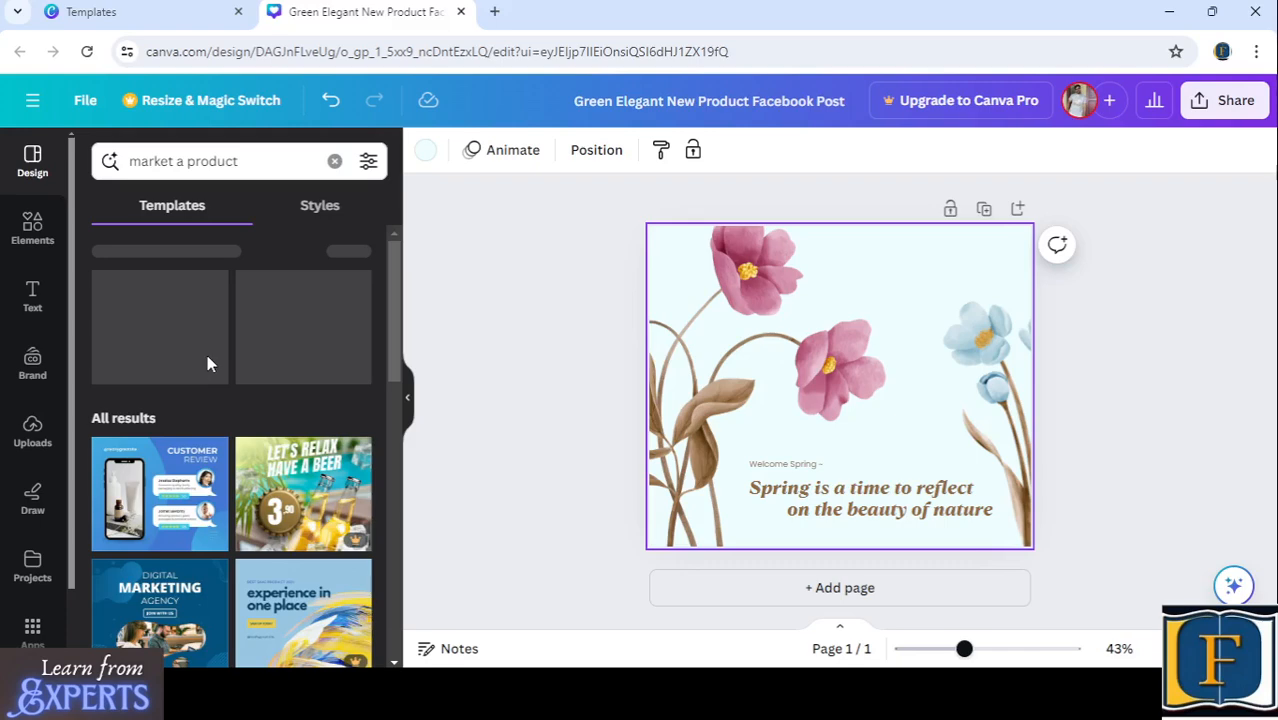
# - Browse the search results and apply the White Minimalist New Product Facebook Post template to the page
pyautogui.scroll(-3, 206, 360)
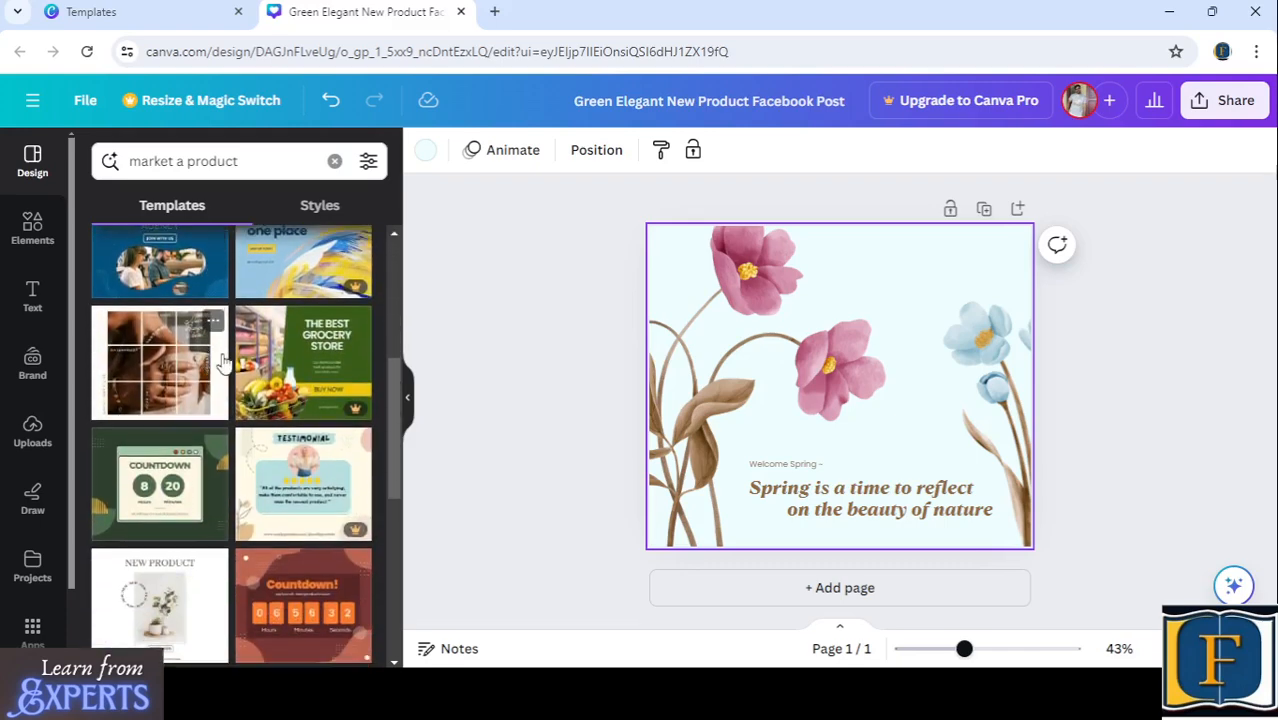
pyautogui.scroll(-4, 210, 370)
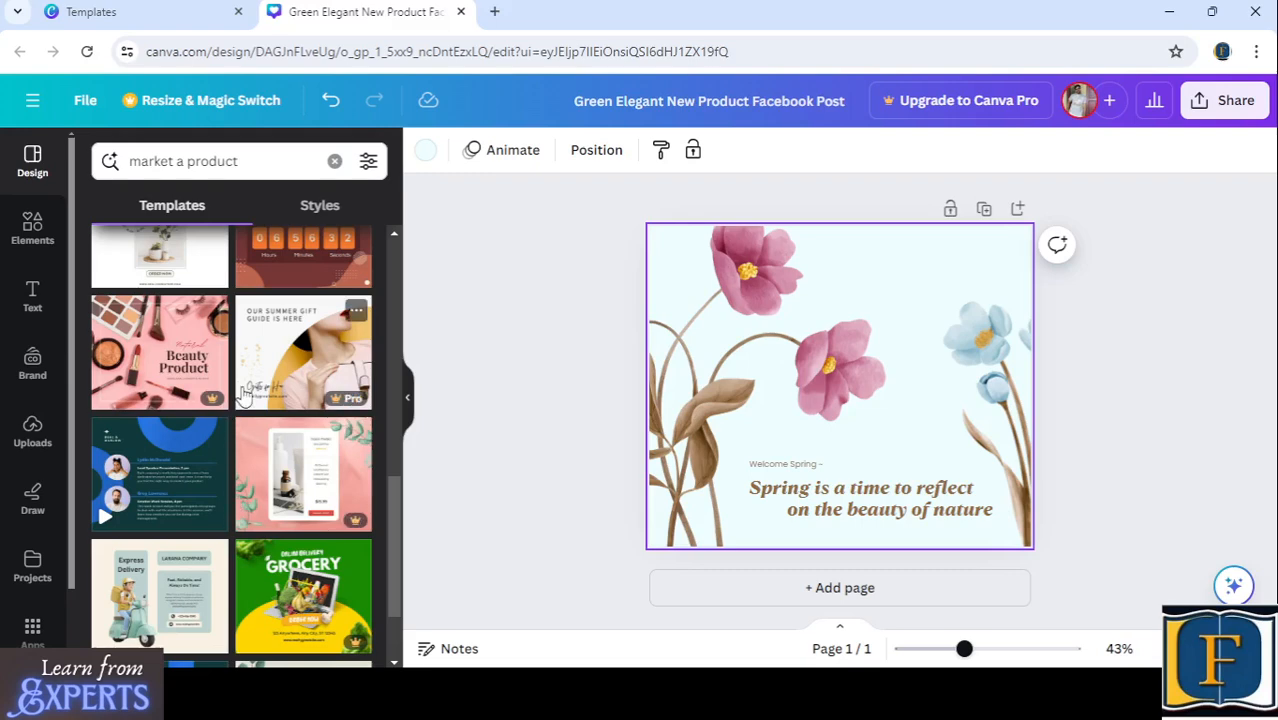
pyautogui.scroll(-10, 242, 395)
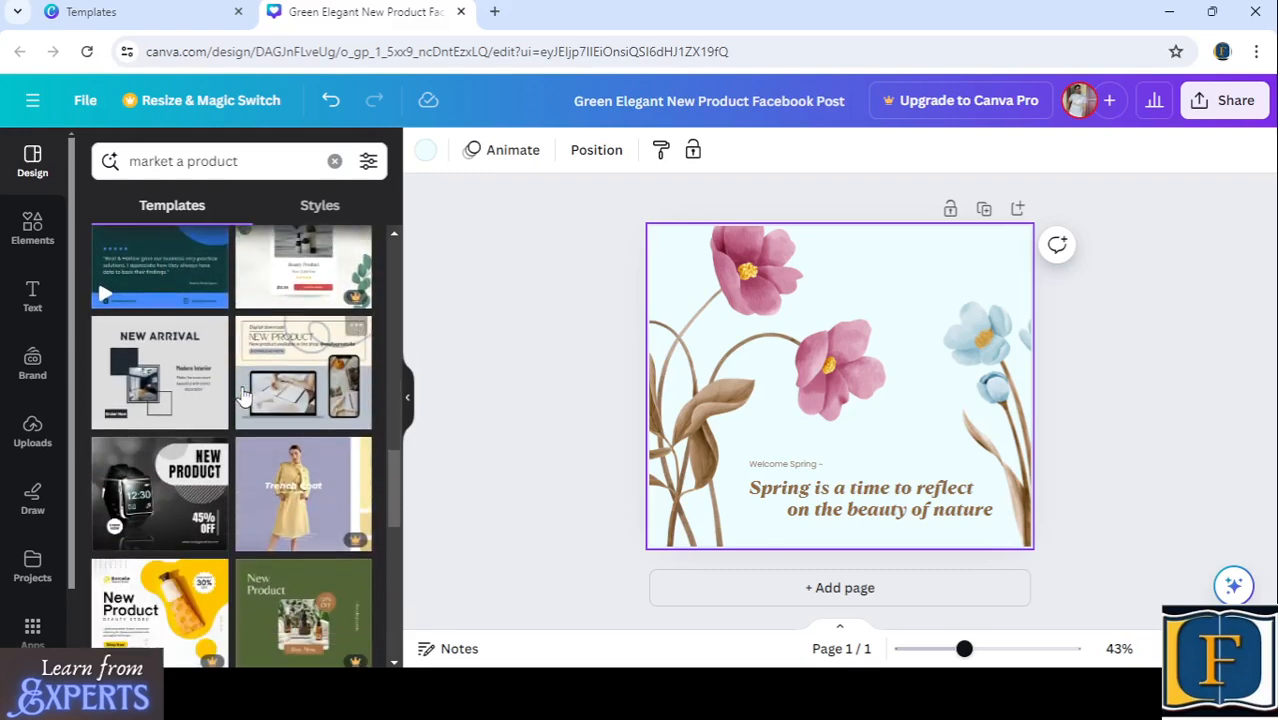
pyautogui.scroll(-5, 242, 395)
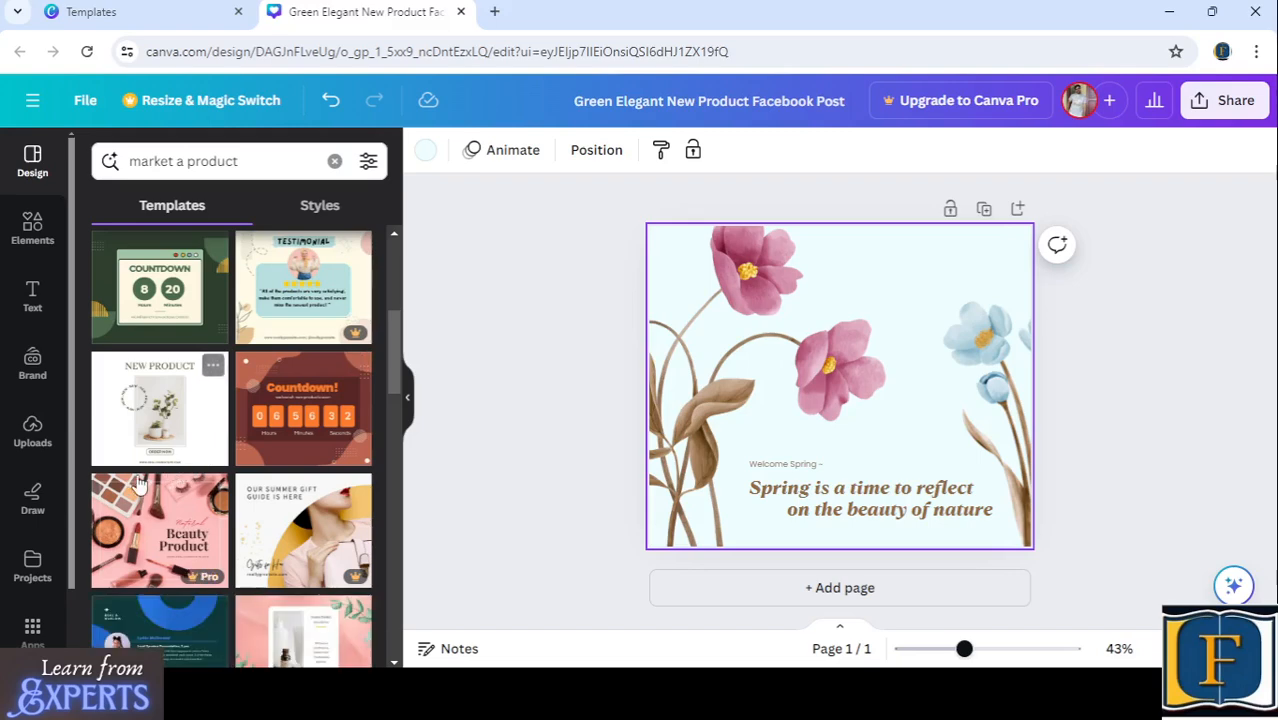
pyautogui.click(161, 423)
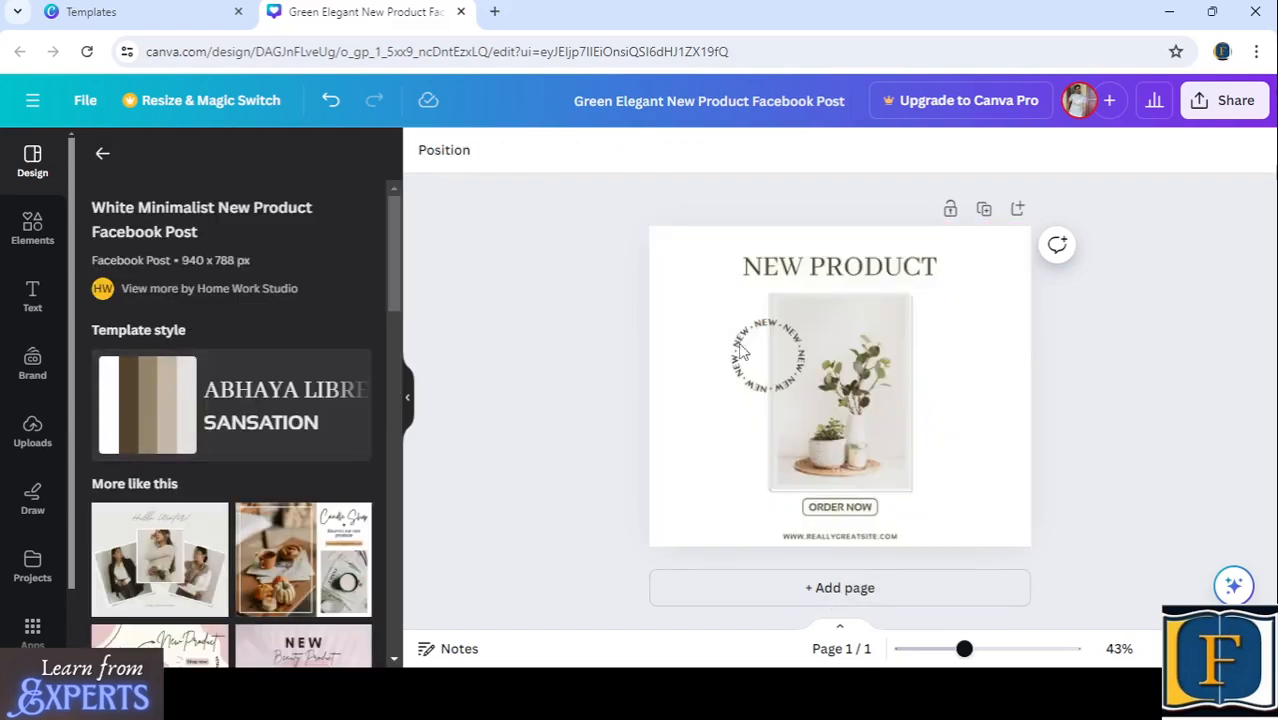
# - Inspect the template's editable elements by selecting the website address, the ORDER NOW text and the plant photo in turn
pyautogui.click(740, 350)
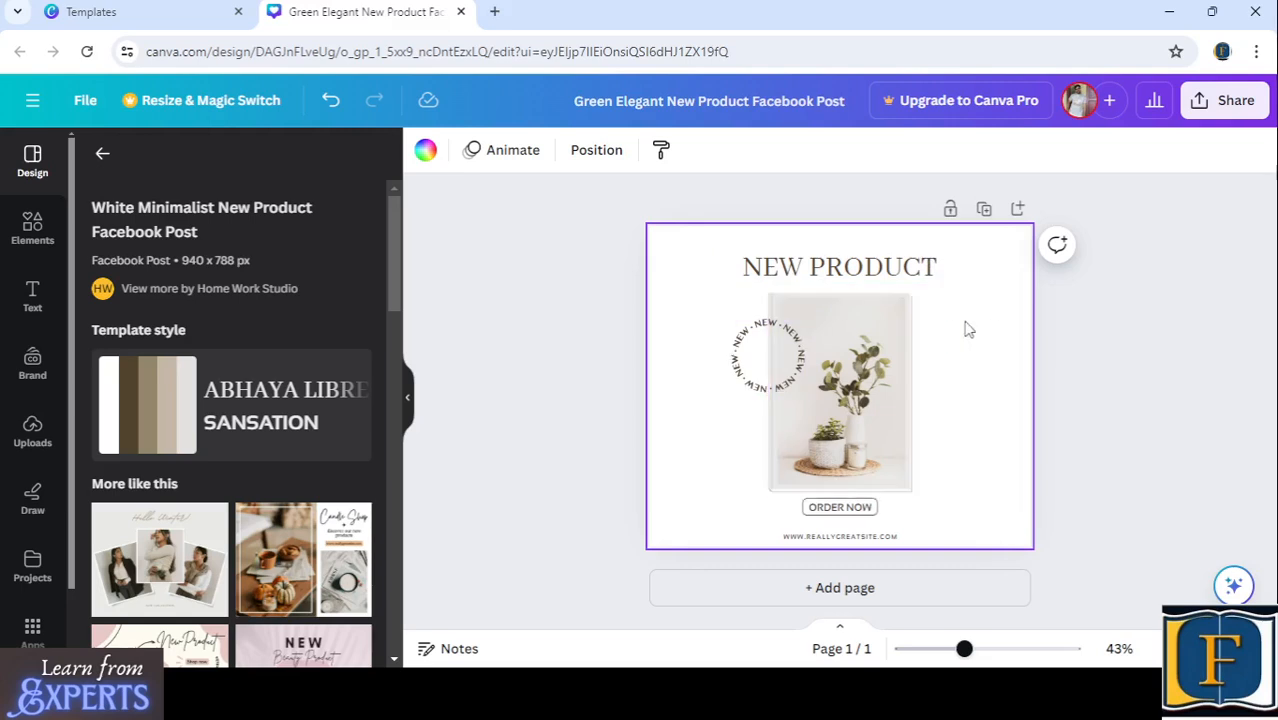
pyautogui.click(519, 316)
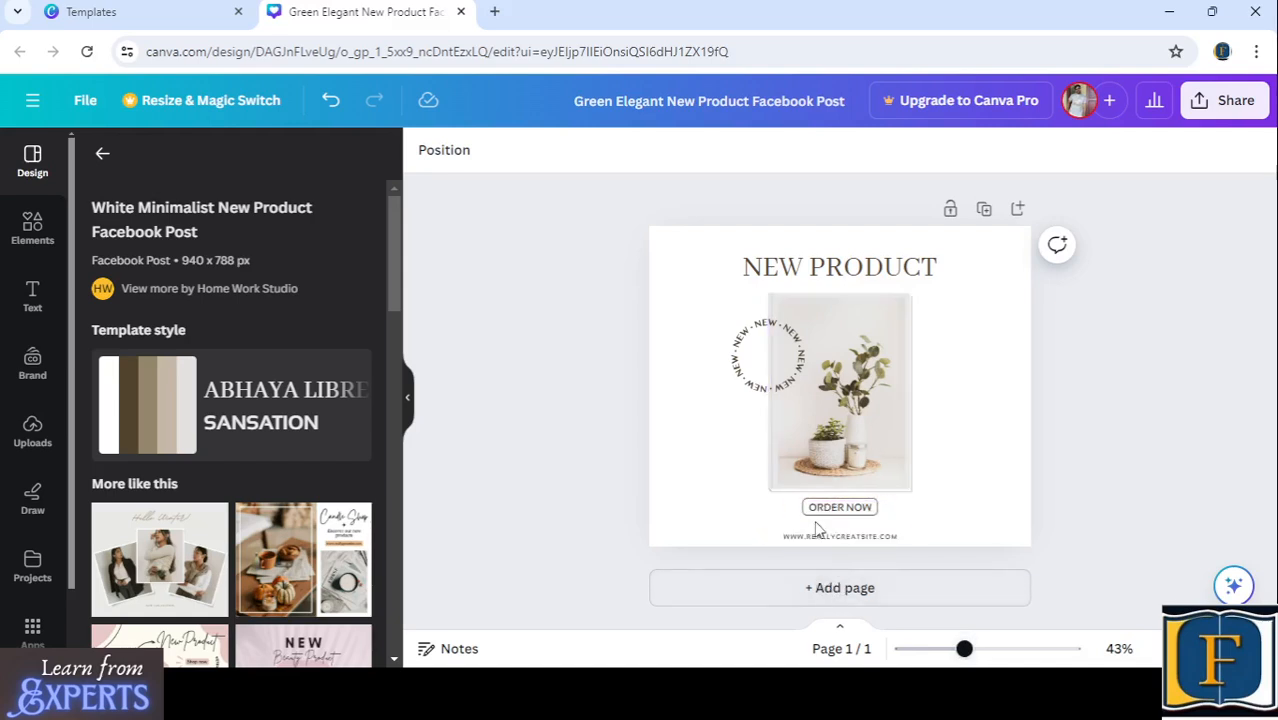
pyautogui.click(868, 538)
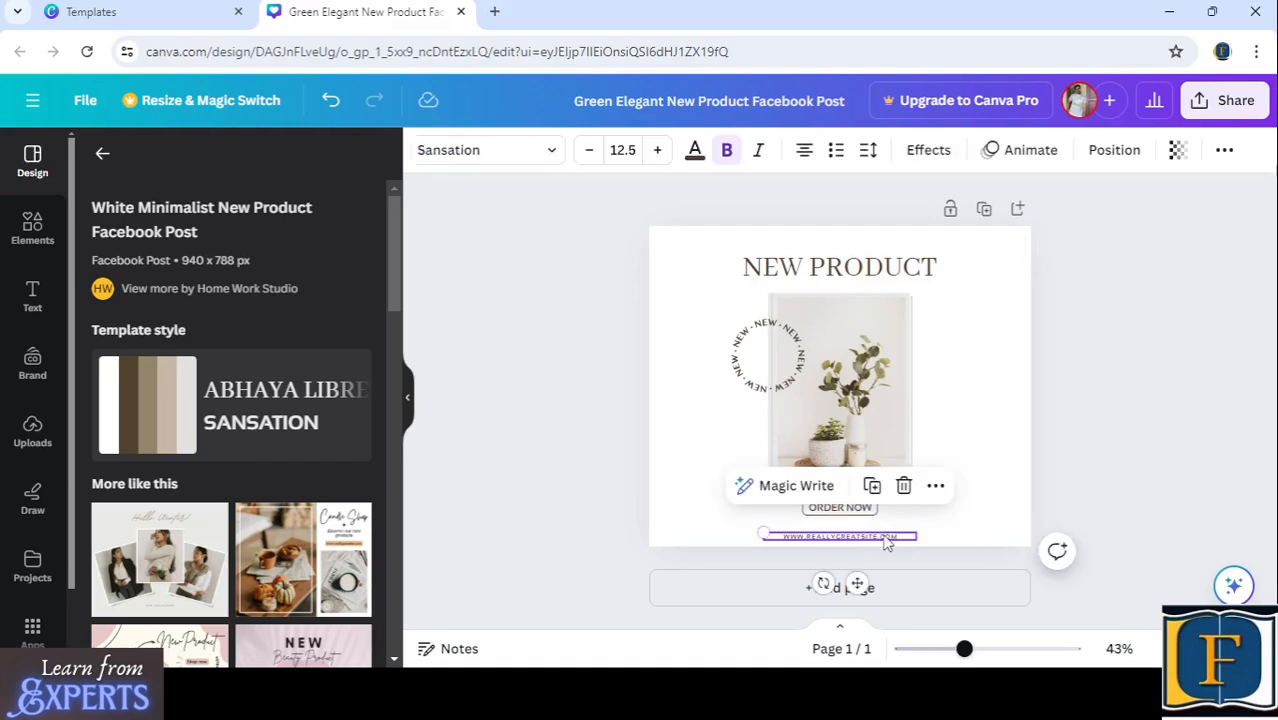
pyautogui.click(1147, 374)
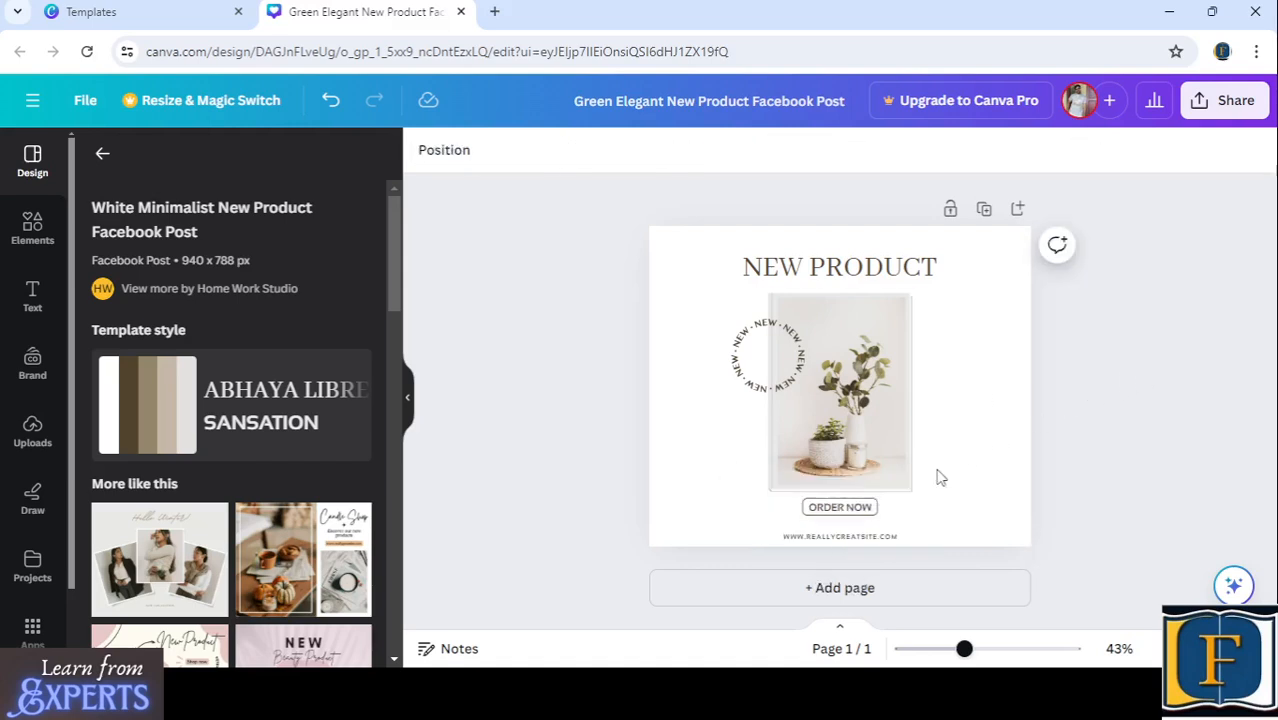
pyautogui.click(850, 508)
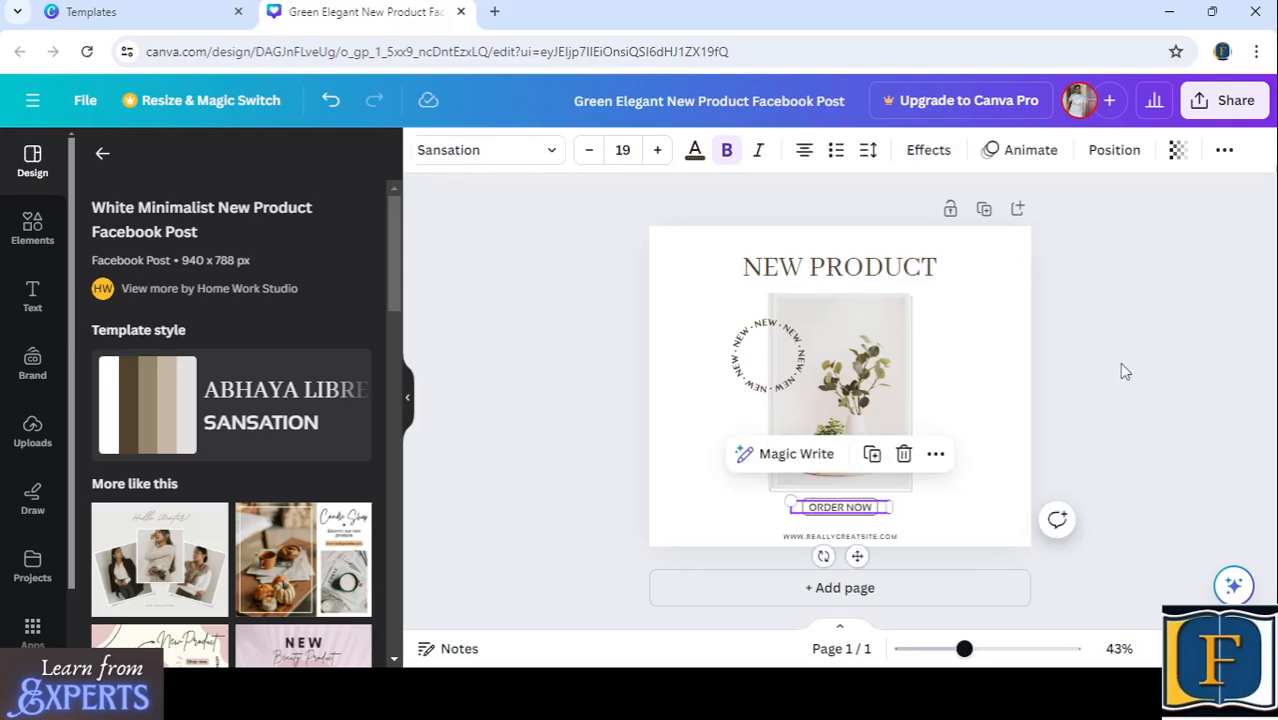
pyautogui.click(845, 385)
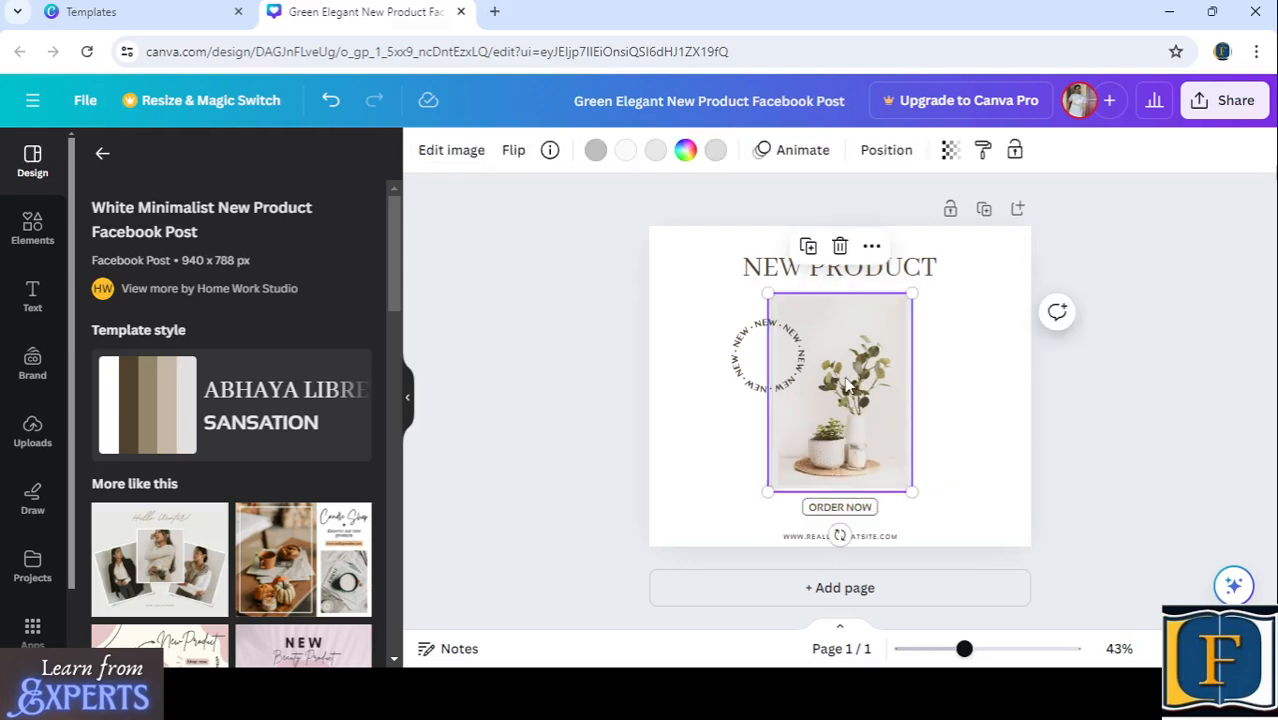
# - Replace the NEW PRODUCT heading text with "LOVELY"
pyautogui.click(778, 274)
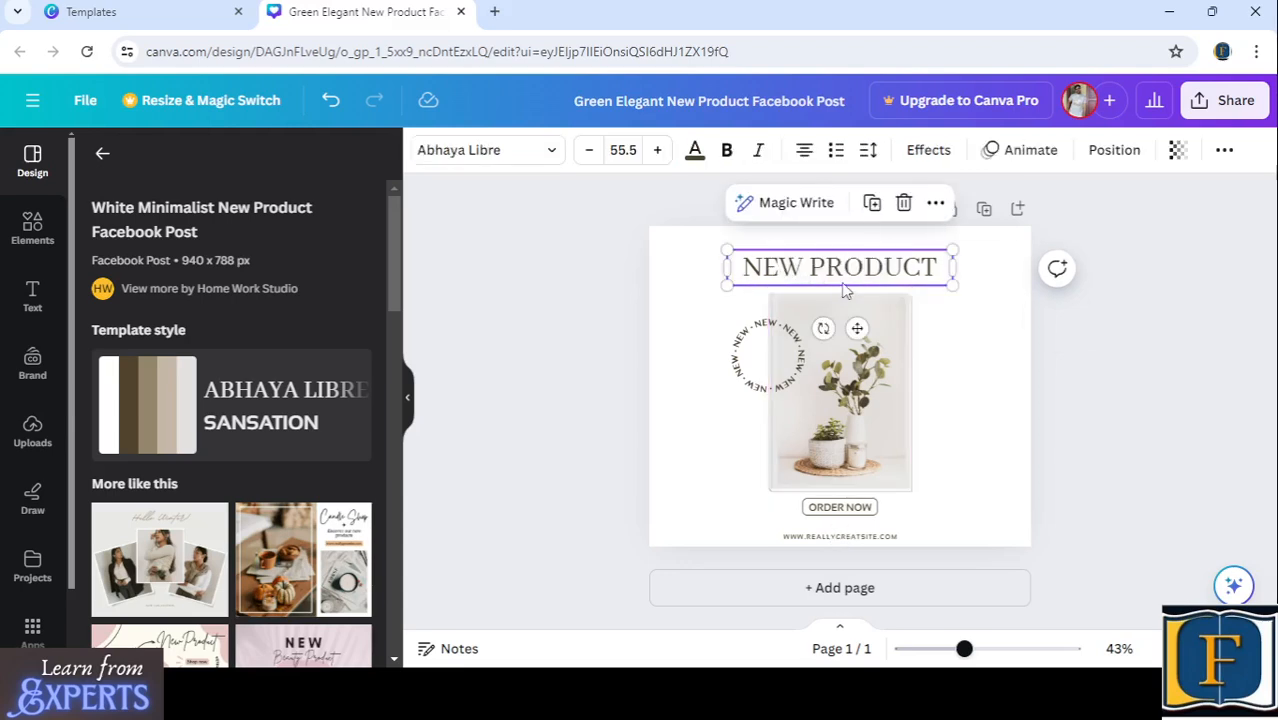
pyautogui.doubleClick(790, 276)
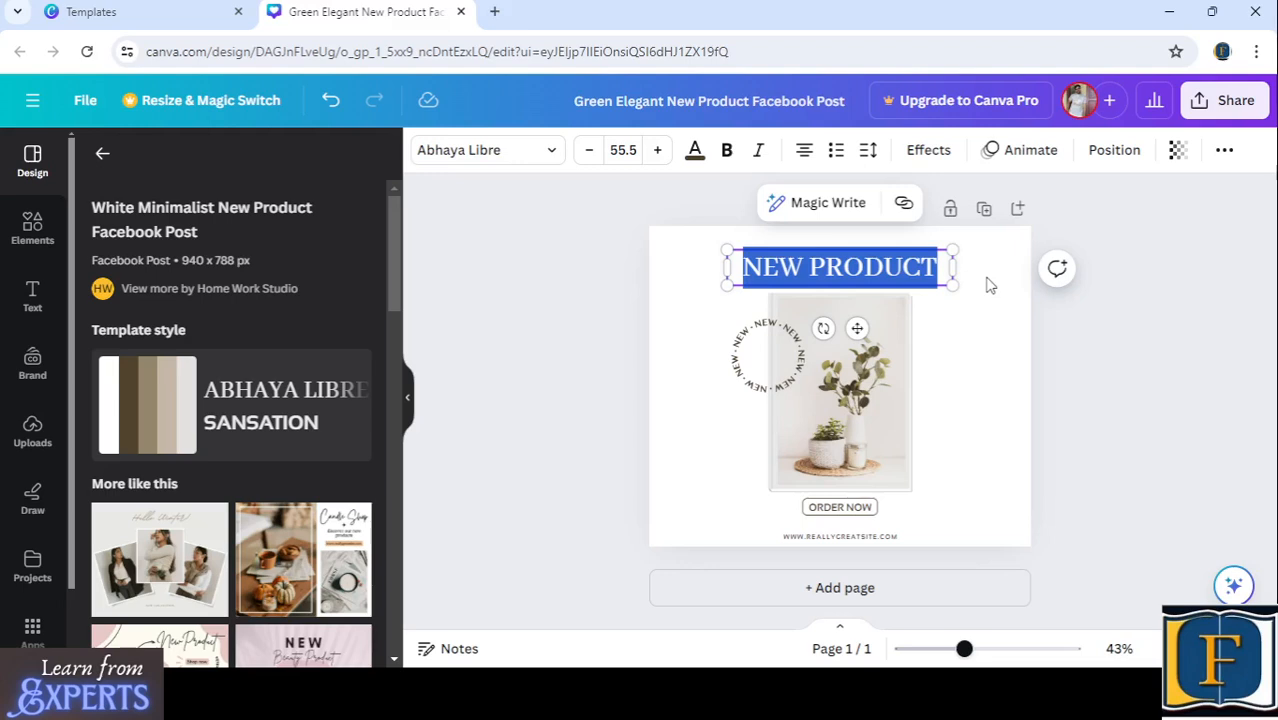
pyautogui.write('L')
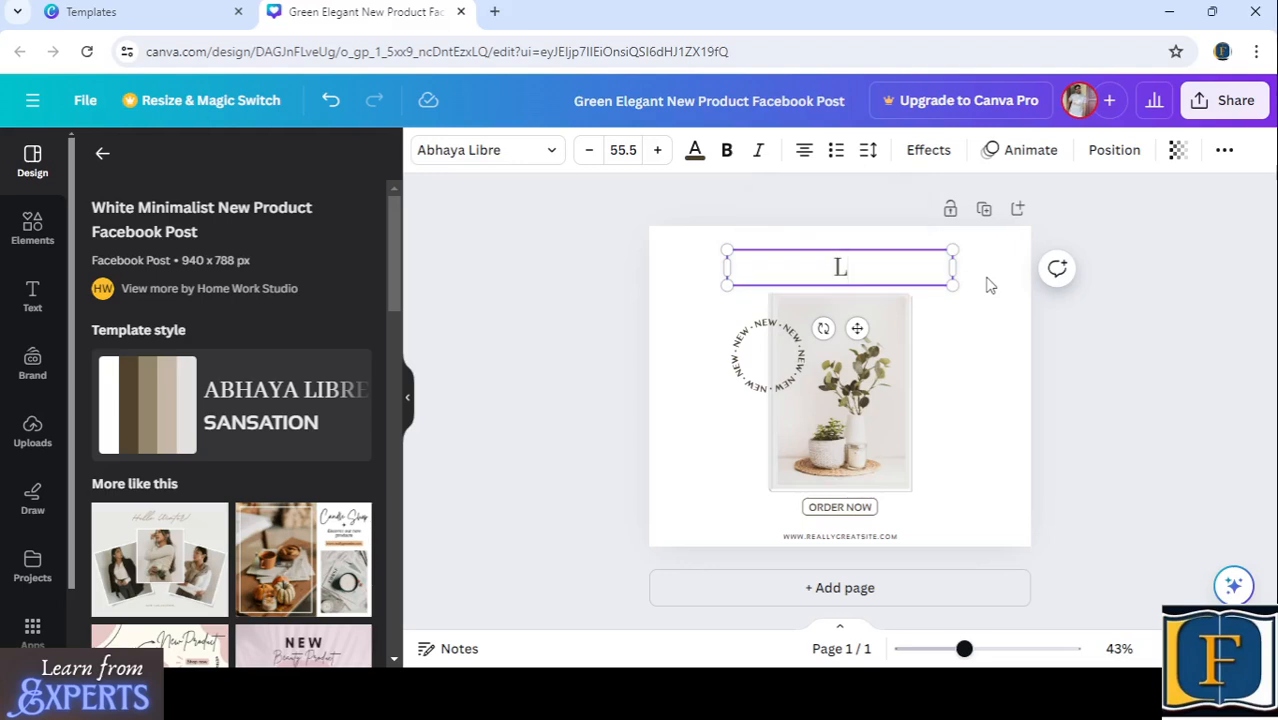
pyautogui.write('OVELY')
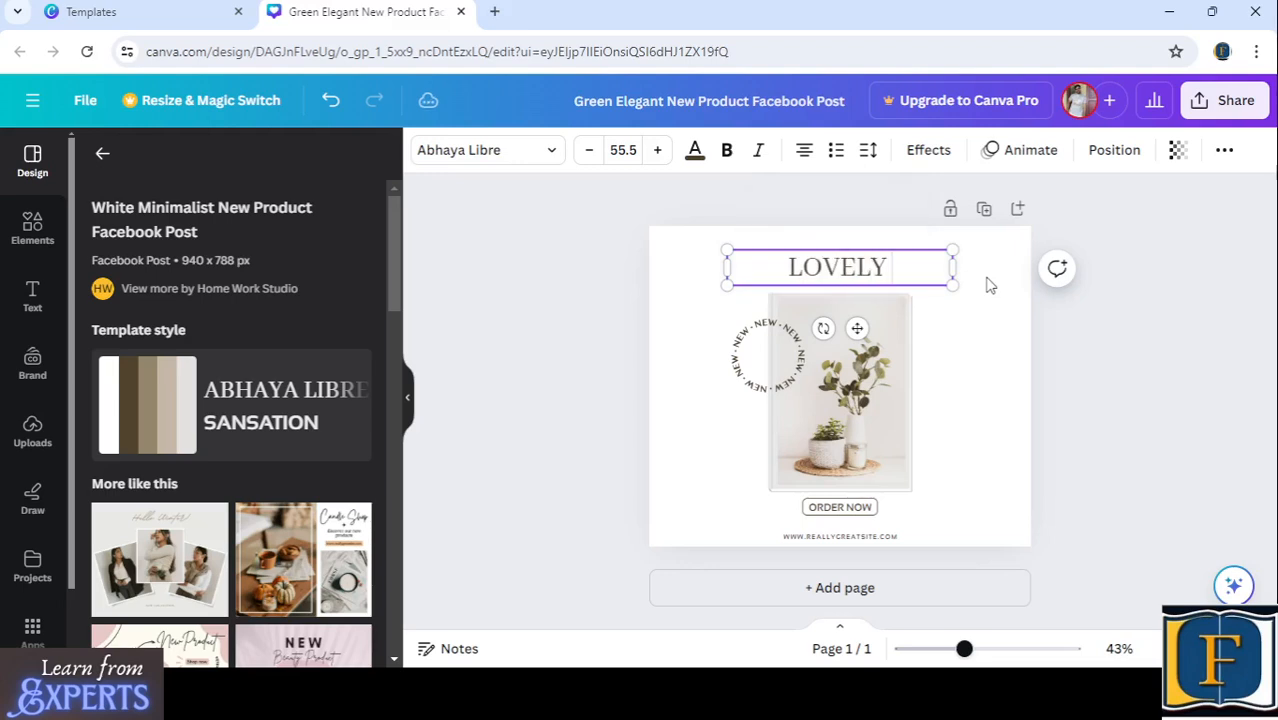
pyautogui.press('BackSpace')
pyautogui.press('BackSpace')
pyautogui.write('LY')
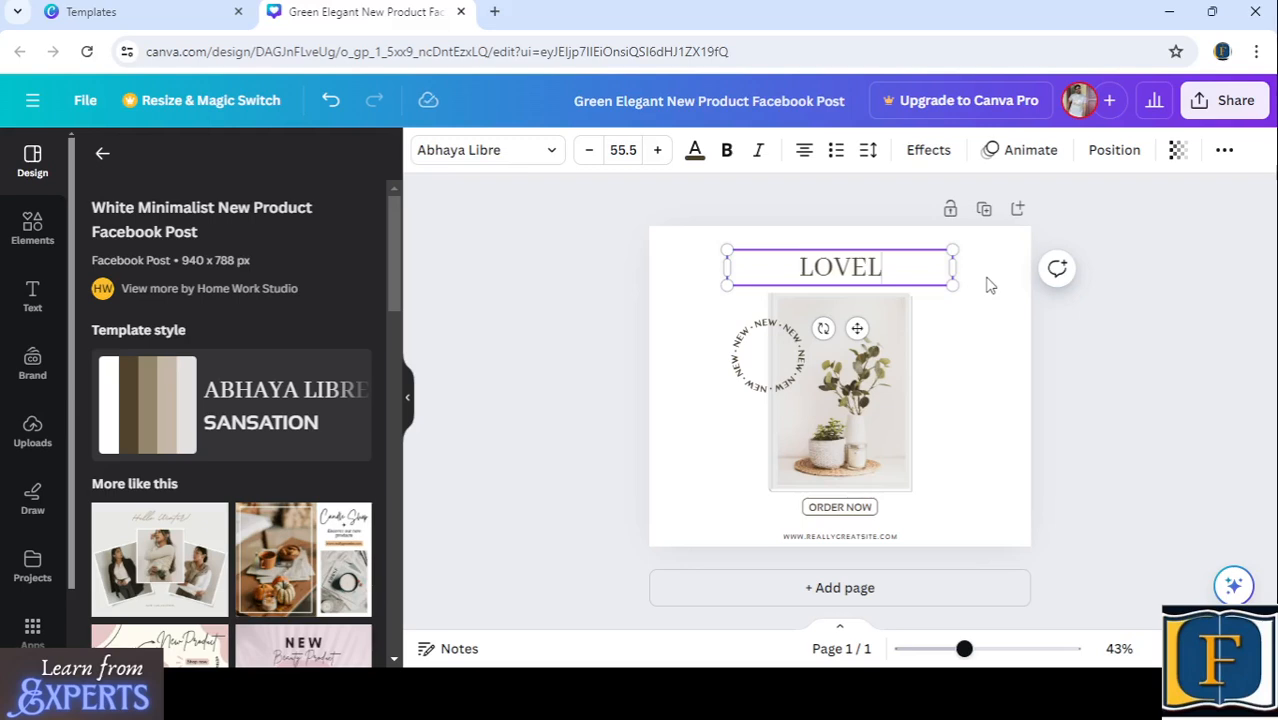
pyautogui.click(972, 368)
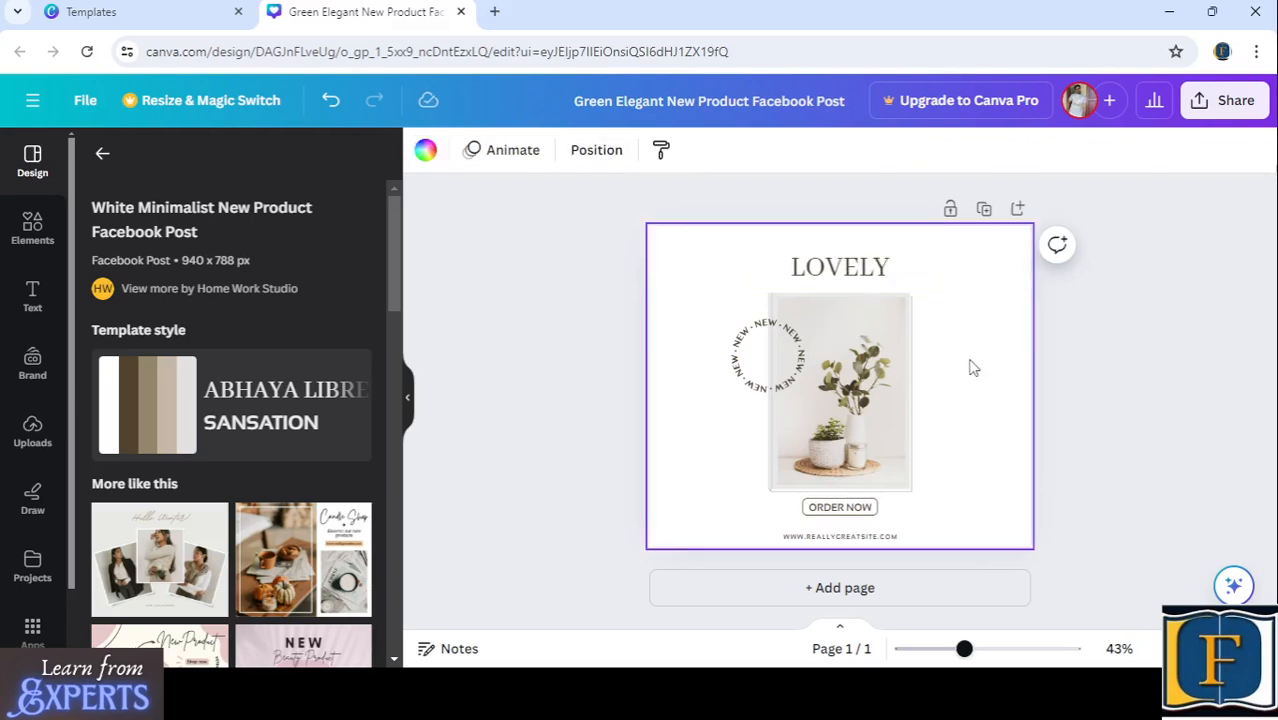
# - Try the Ahsing, Jonathan and Museo Moderno fonts on the LOVELY heading and set it to Times New Roman Condensed
pyautogui.click(858, 267)
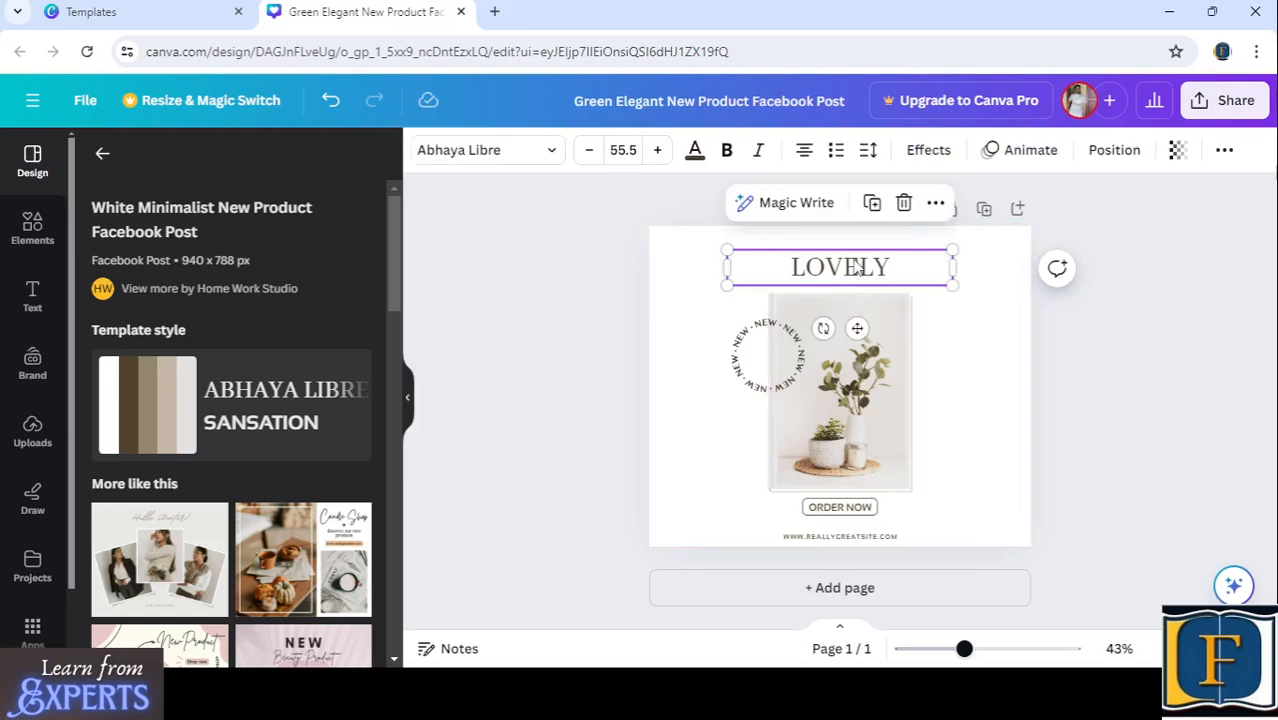
pyautogui.click(556, 152)
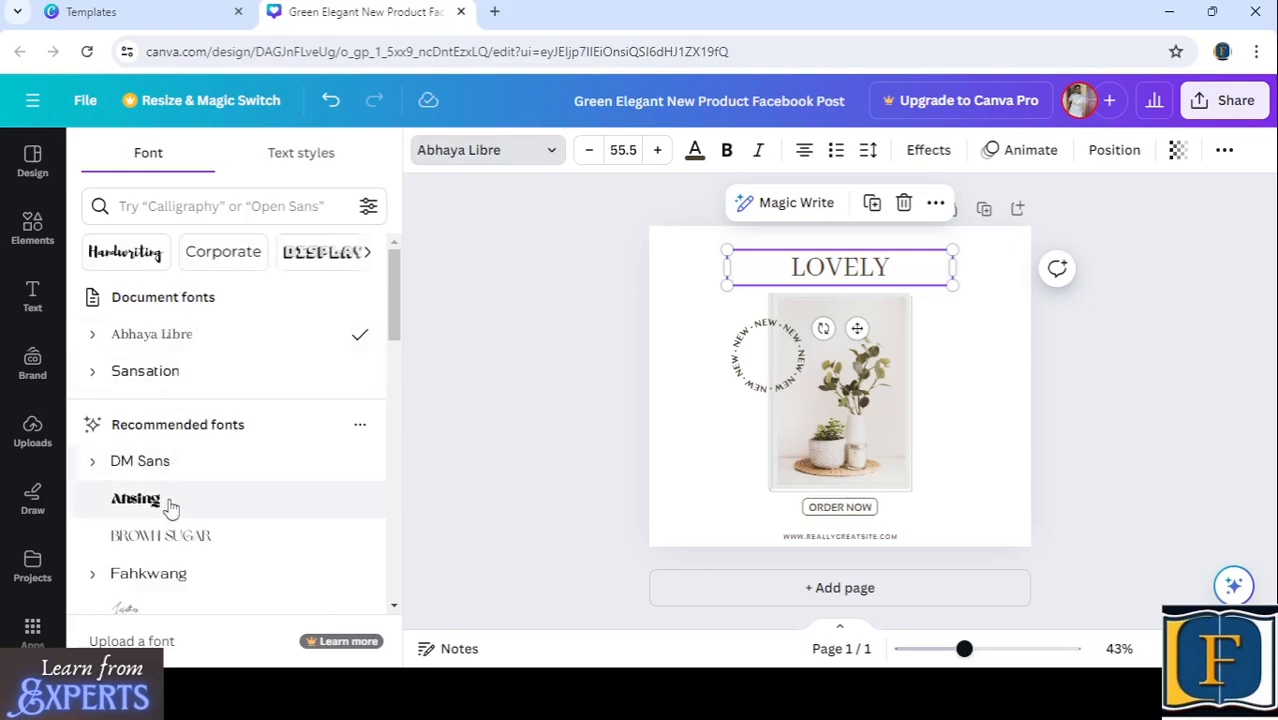
pyautogui.click(155, 500)
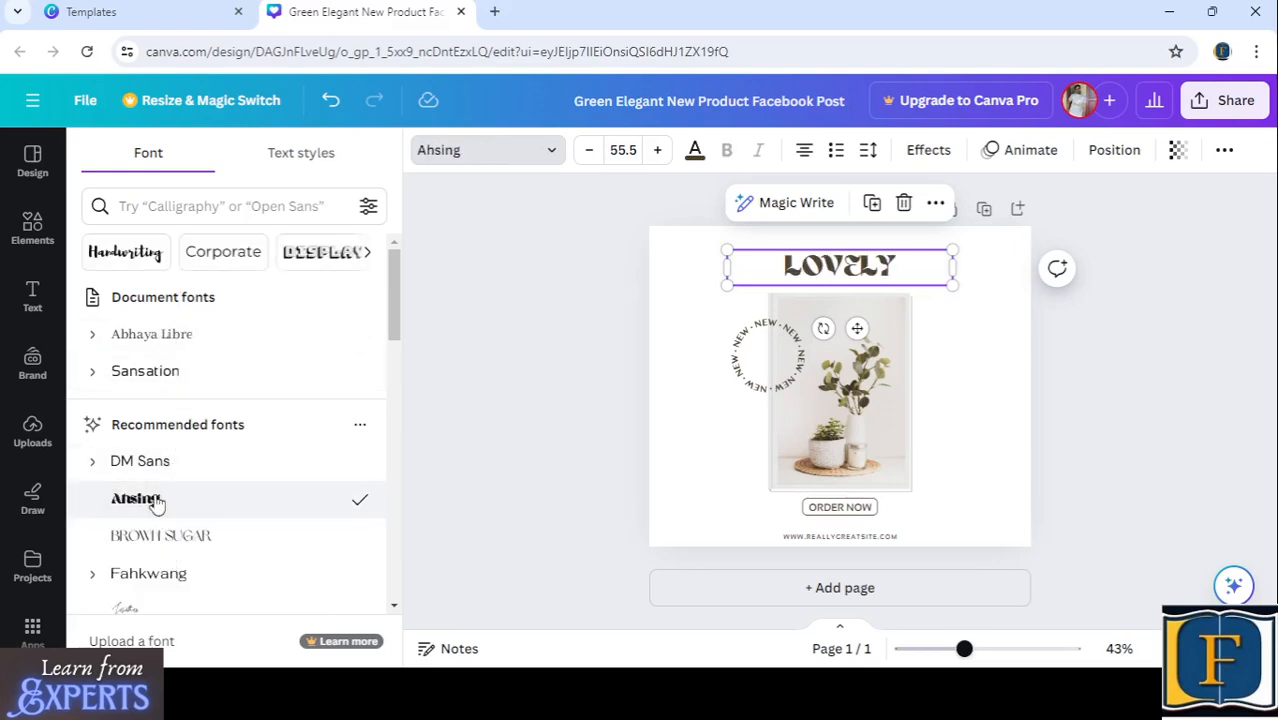
pyautogui.scroll(-1, 180, 485)
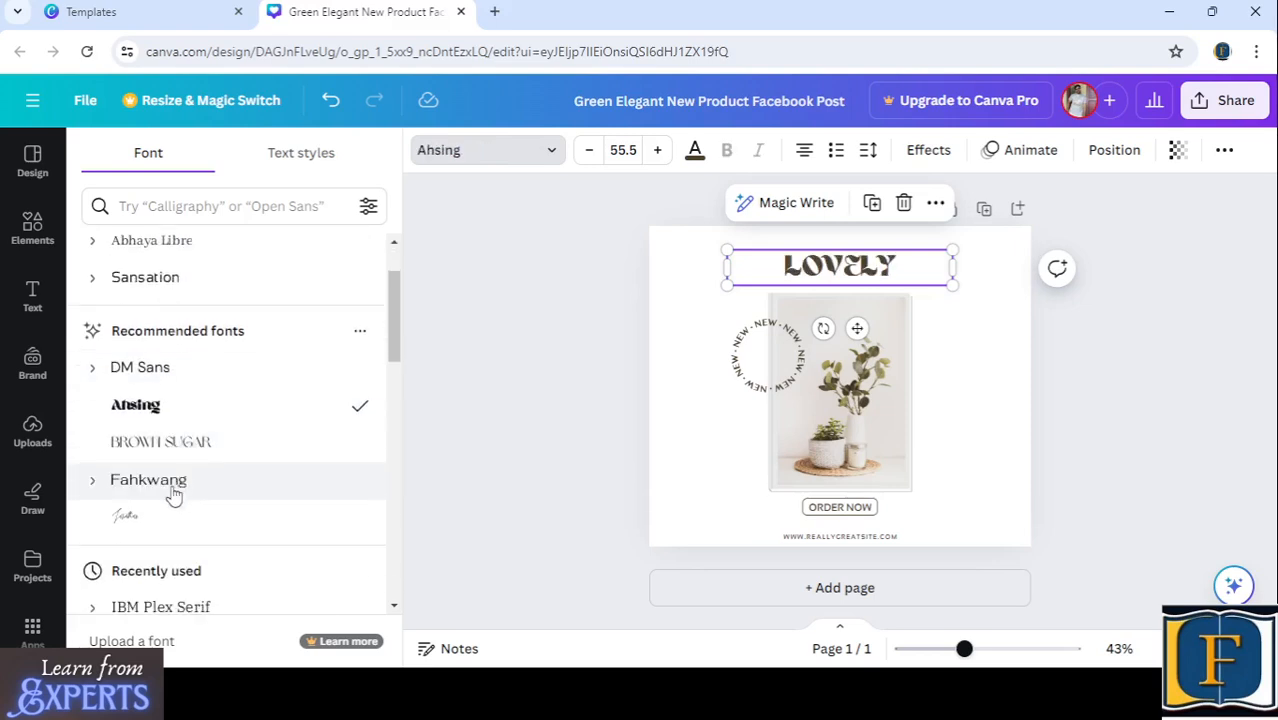
pyautogui.click(152, 519)
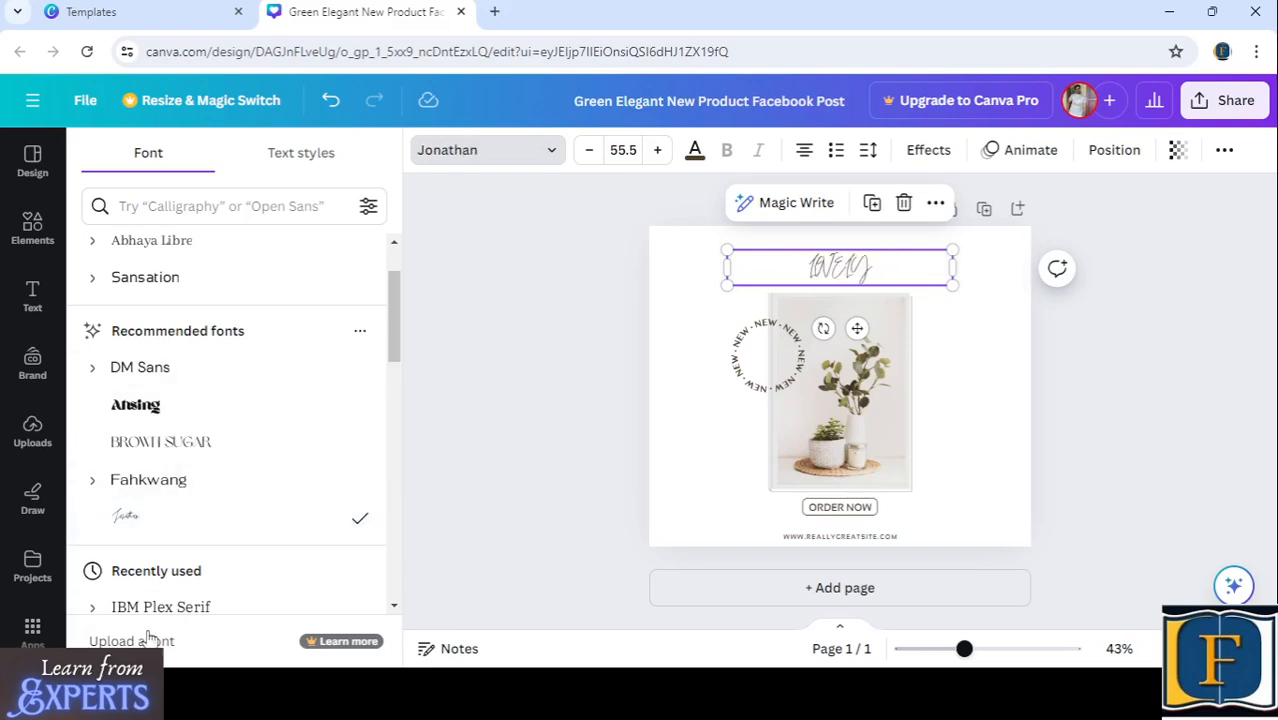
pyautogui.scroll(-2, 165, 462)
pyautogui.scroll(-1, 163, 468)
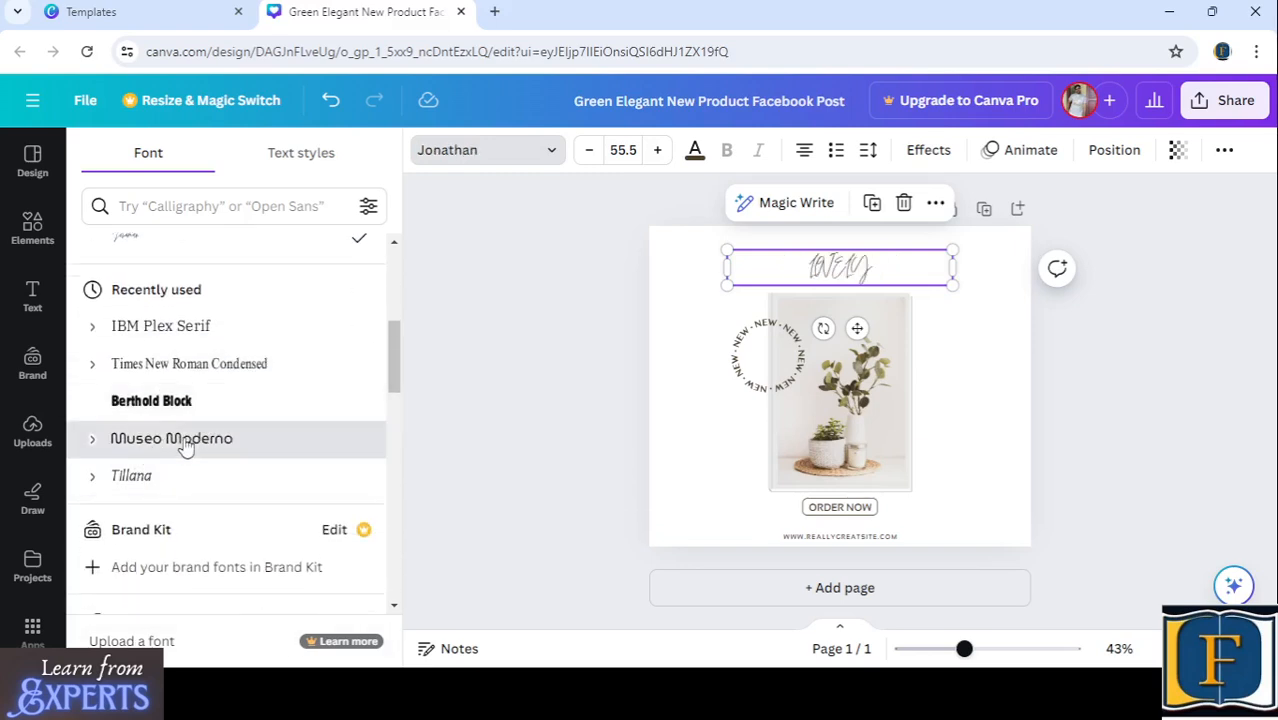
pyautogui.click(184, 442)
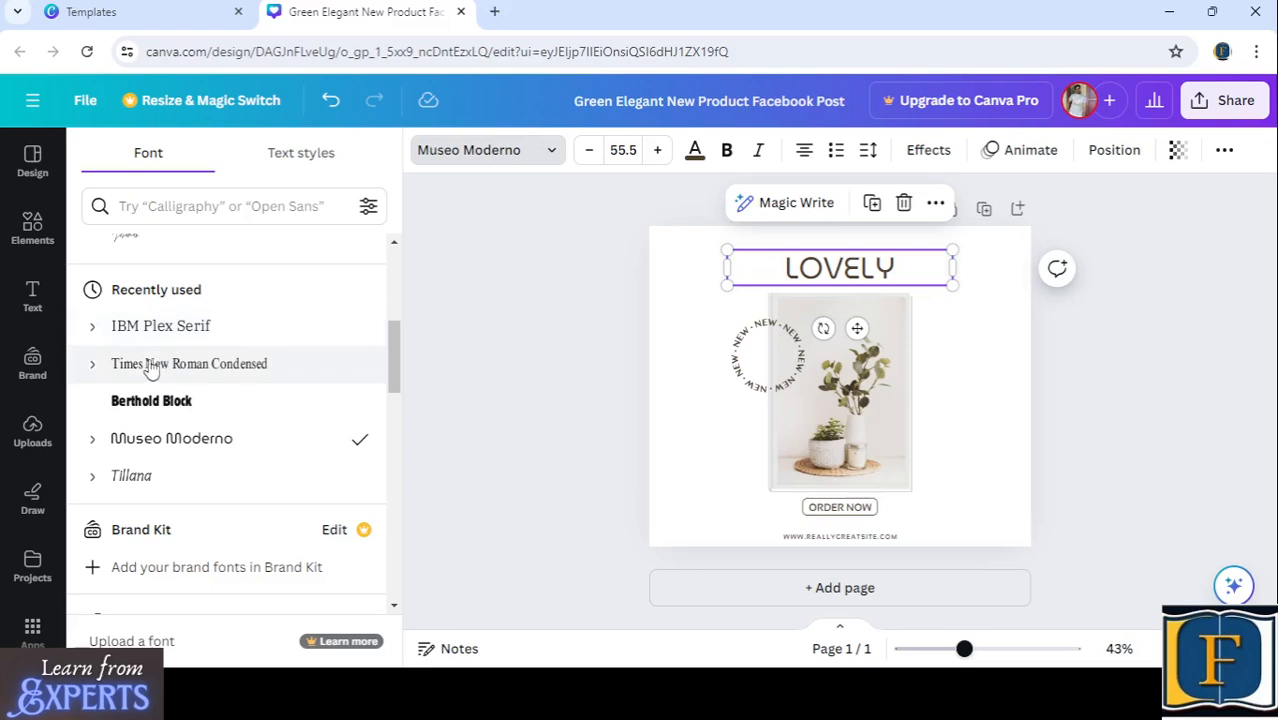
pyautogui.click(286, 358)
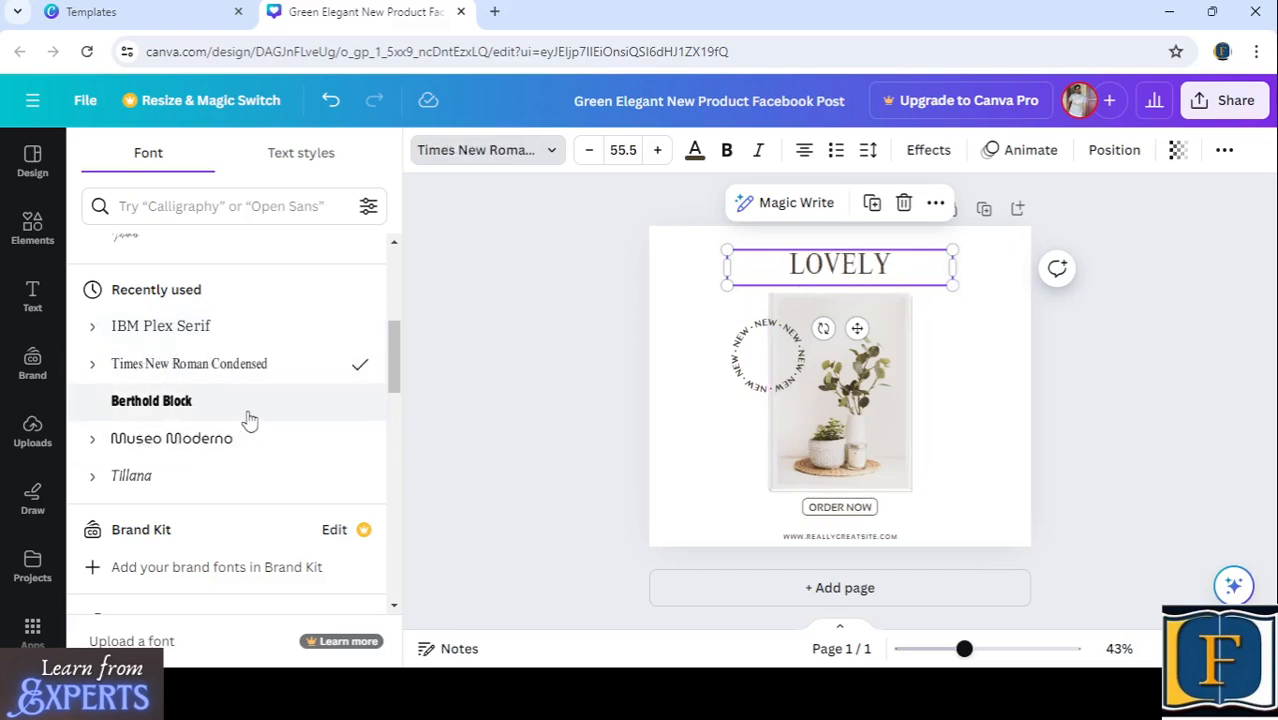
# - Compare Montserrat and Tillana on the LOVELY heading and return it to Times New Roman Condensed
pyautogui.scroll(-5, 246, 419)
pyautogui.click(212, 361)
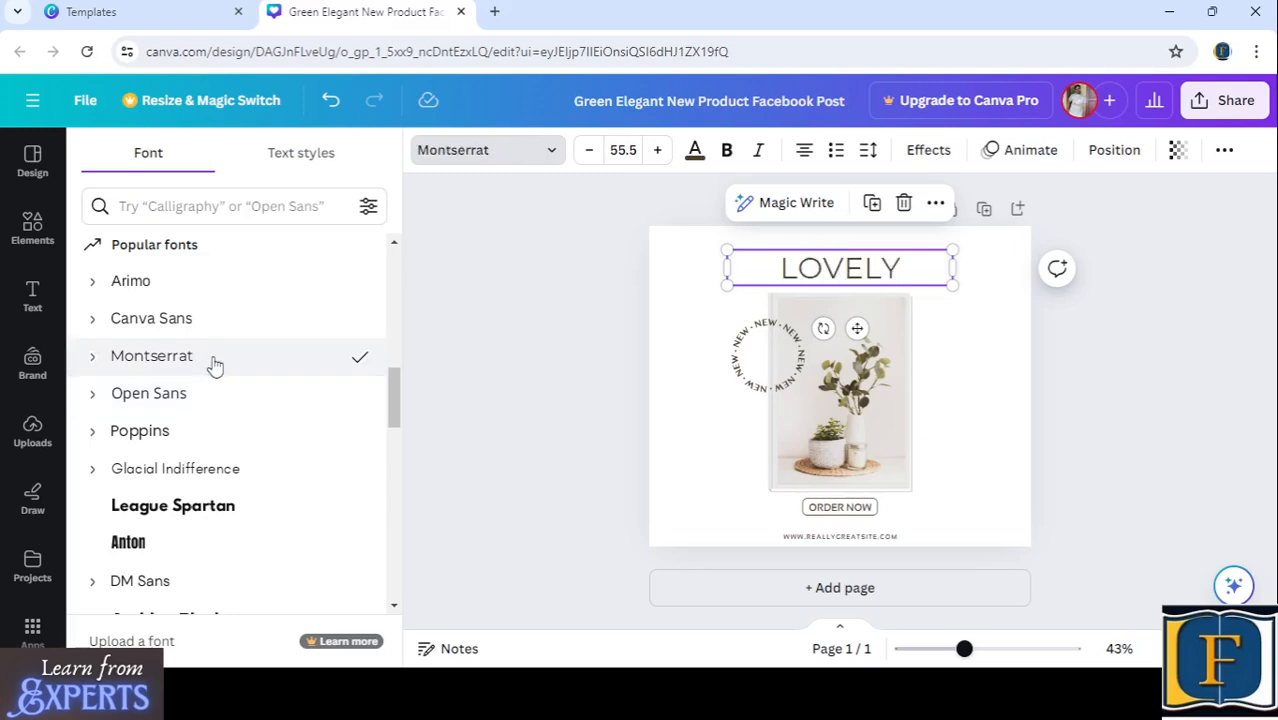
pyautogui.scroll(2, 215, 366)
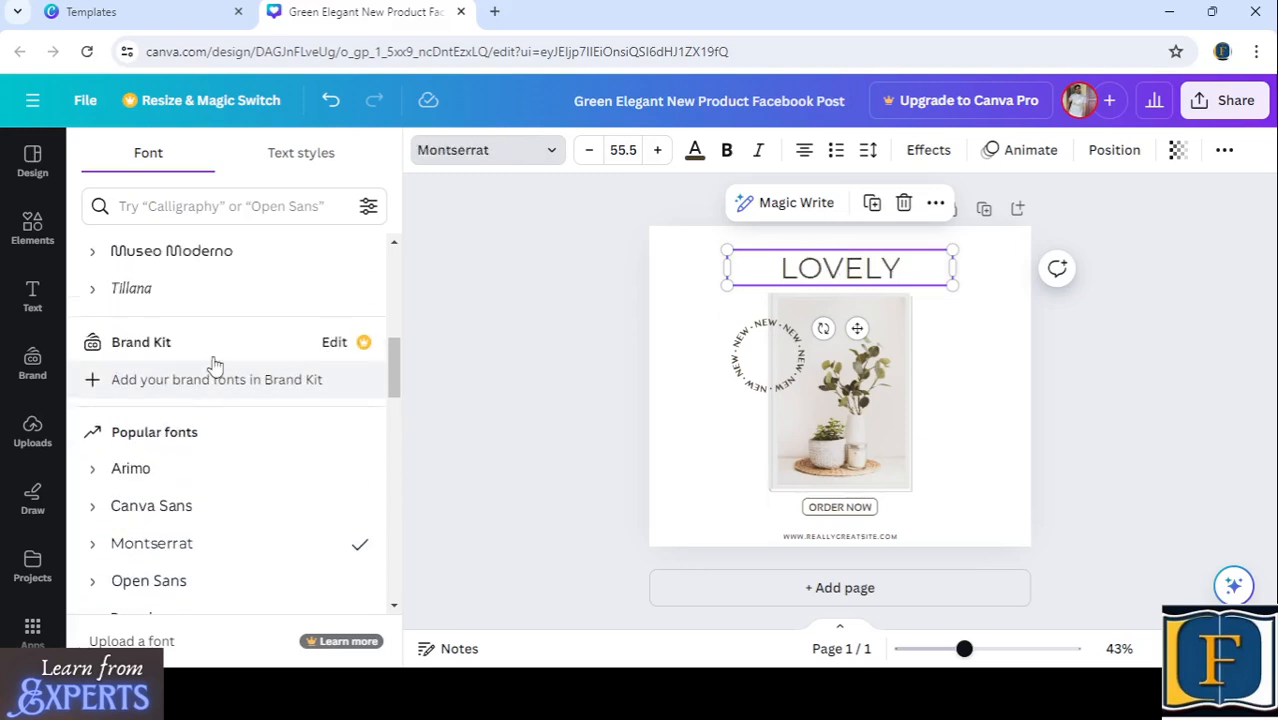
pyautogui.click(204, 296)
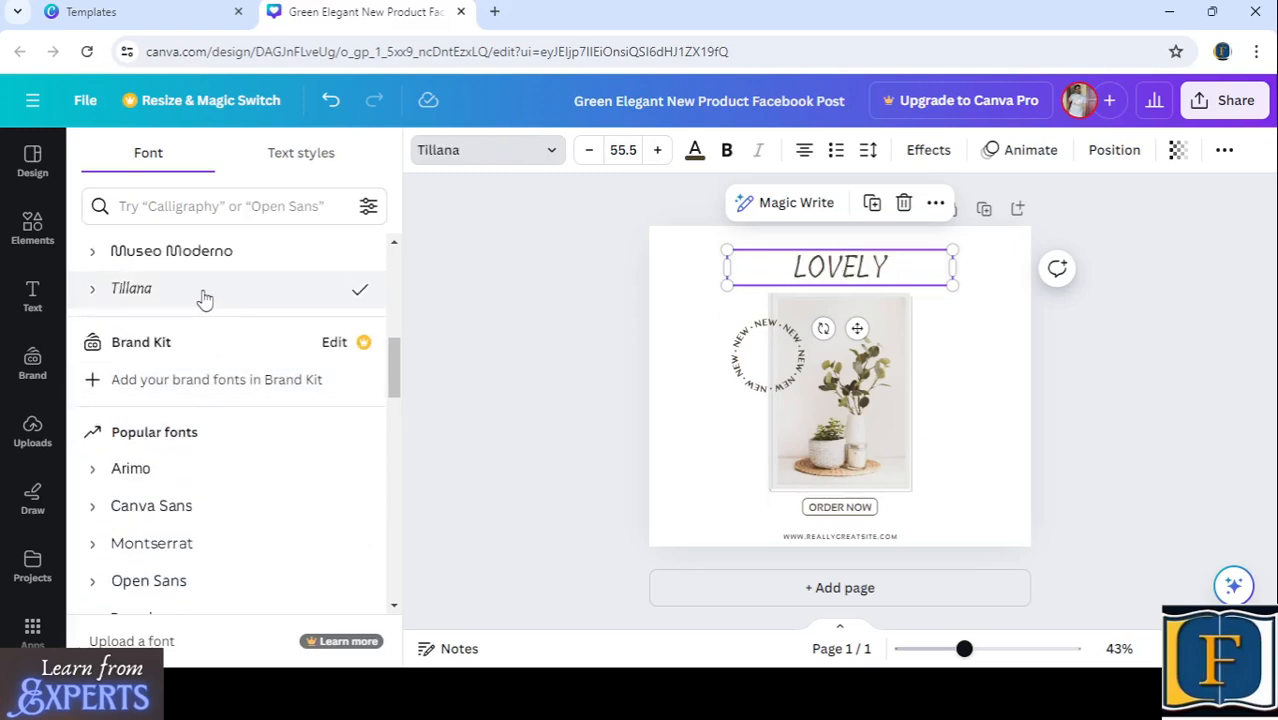
pyautogui.scroll(1, 204, 298)
pyautogui.click(204, 279)
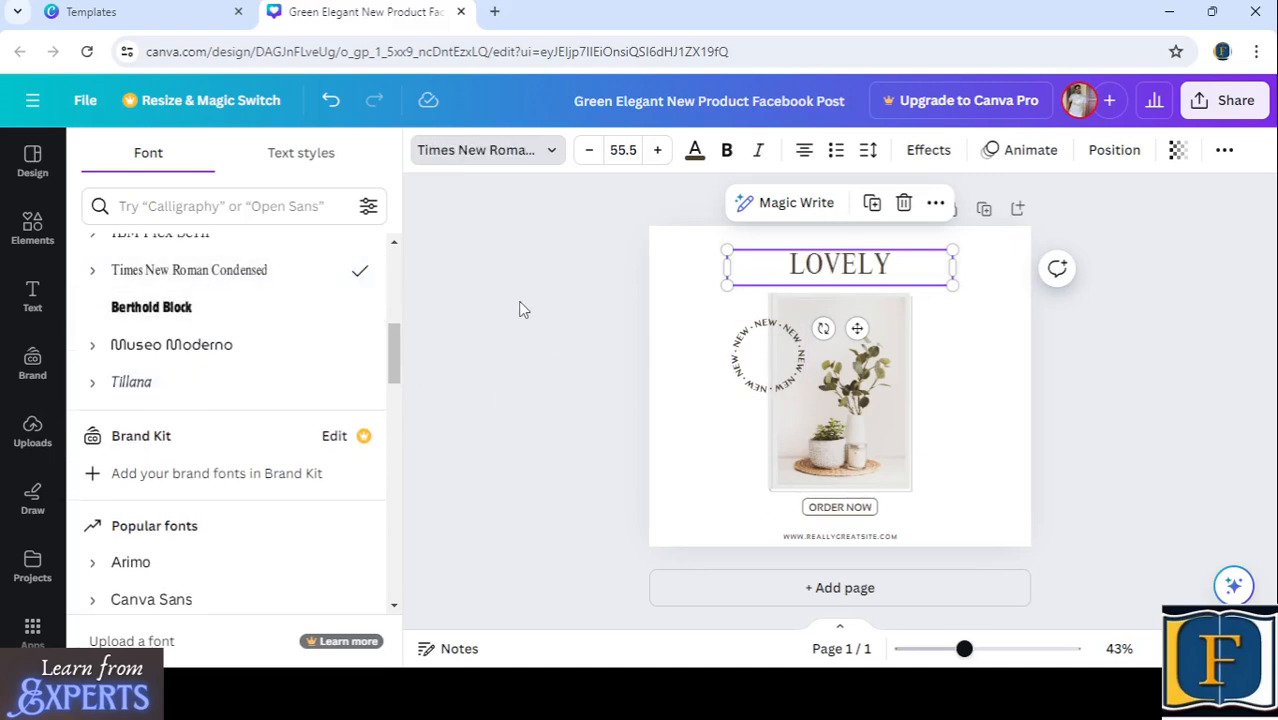
pyautogui.click(676, 344)
# - Try the shades taken from the photo on the LOVELY heading and recolour its text golden tan
pyautogui.click(840, 265)
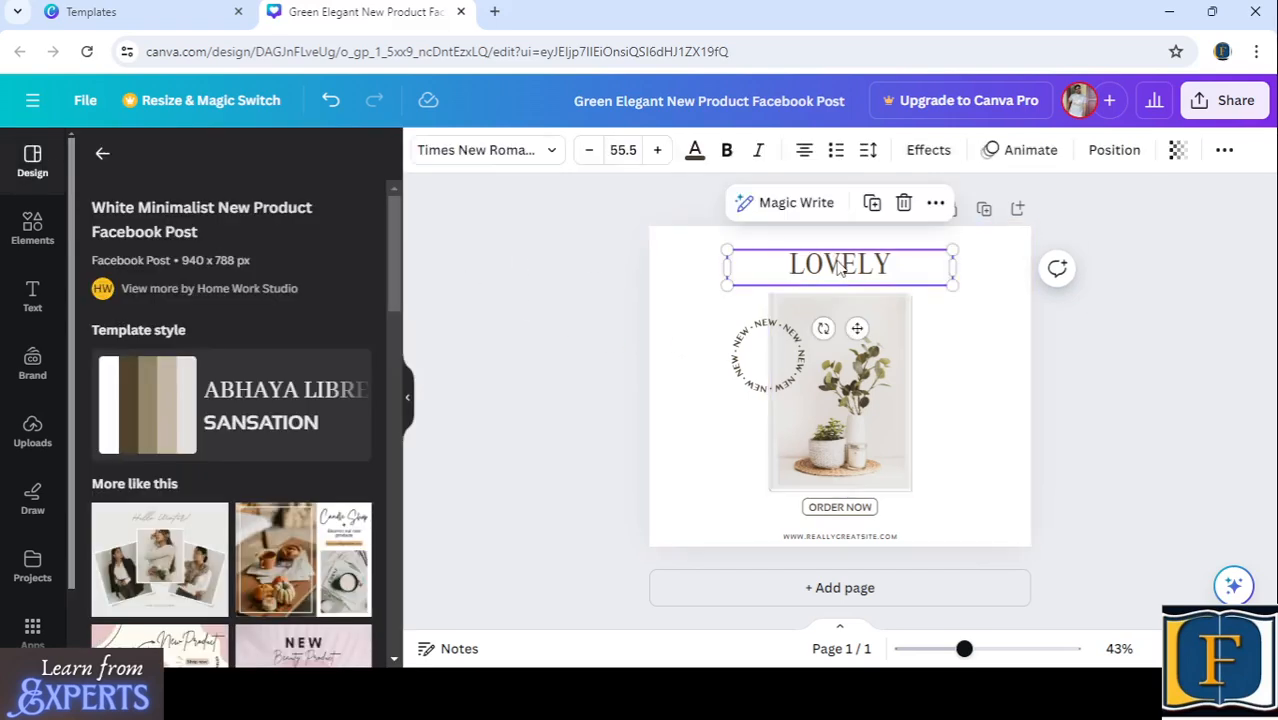
pyautogui.click(695, 151)
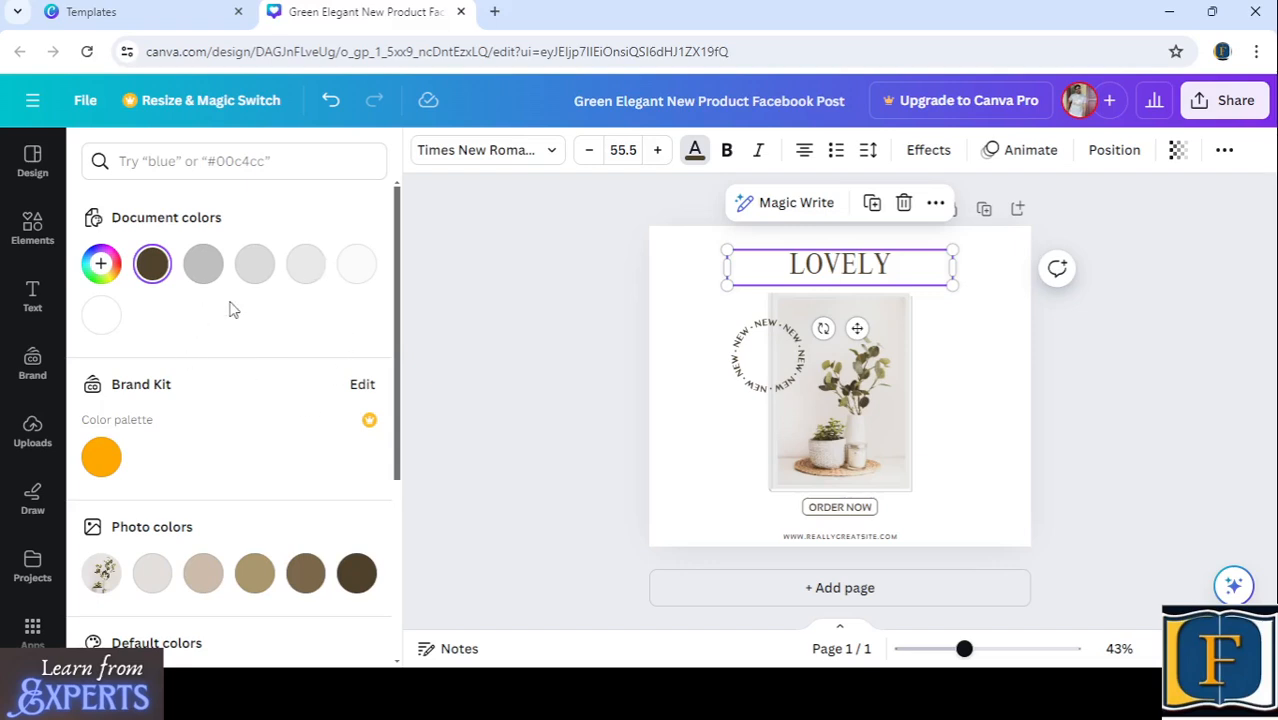
pyautogui.scroll(-1, 250, 296)
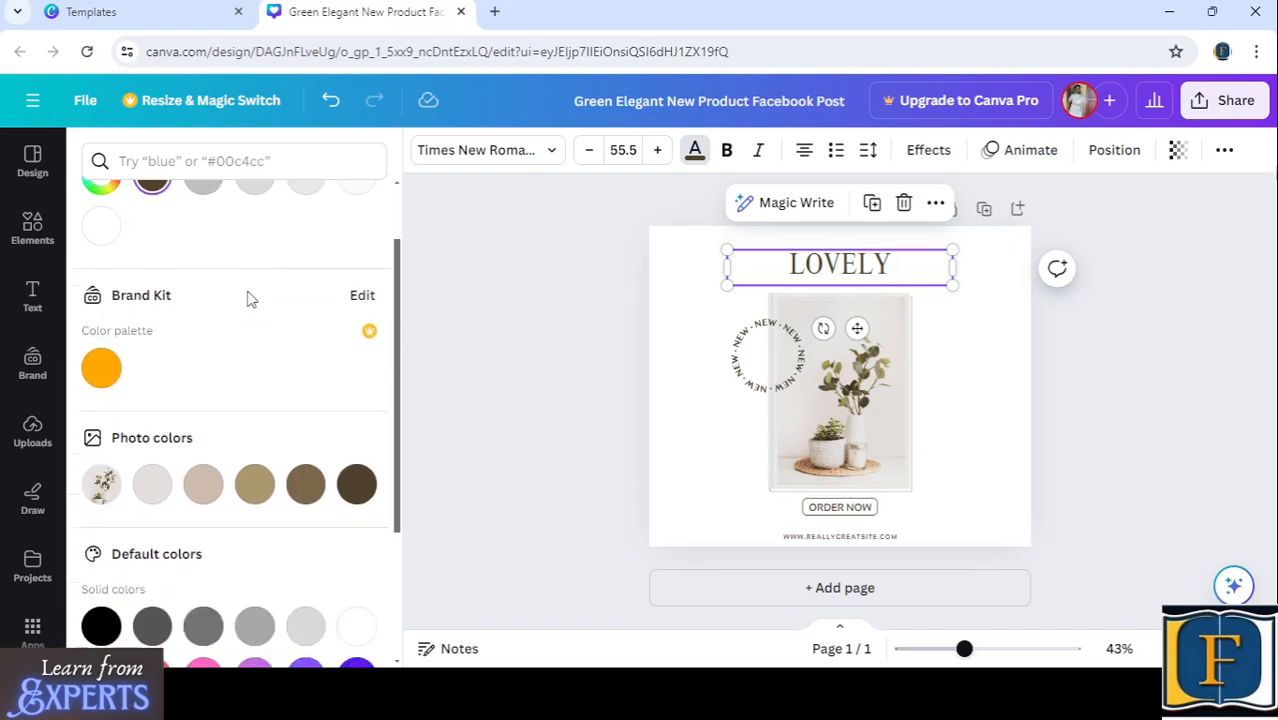
pyautogui.scroll(-2, 250, 299)
pyautogui.scroll(3, 222, 305)
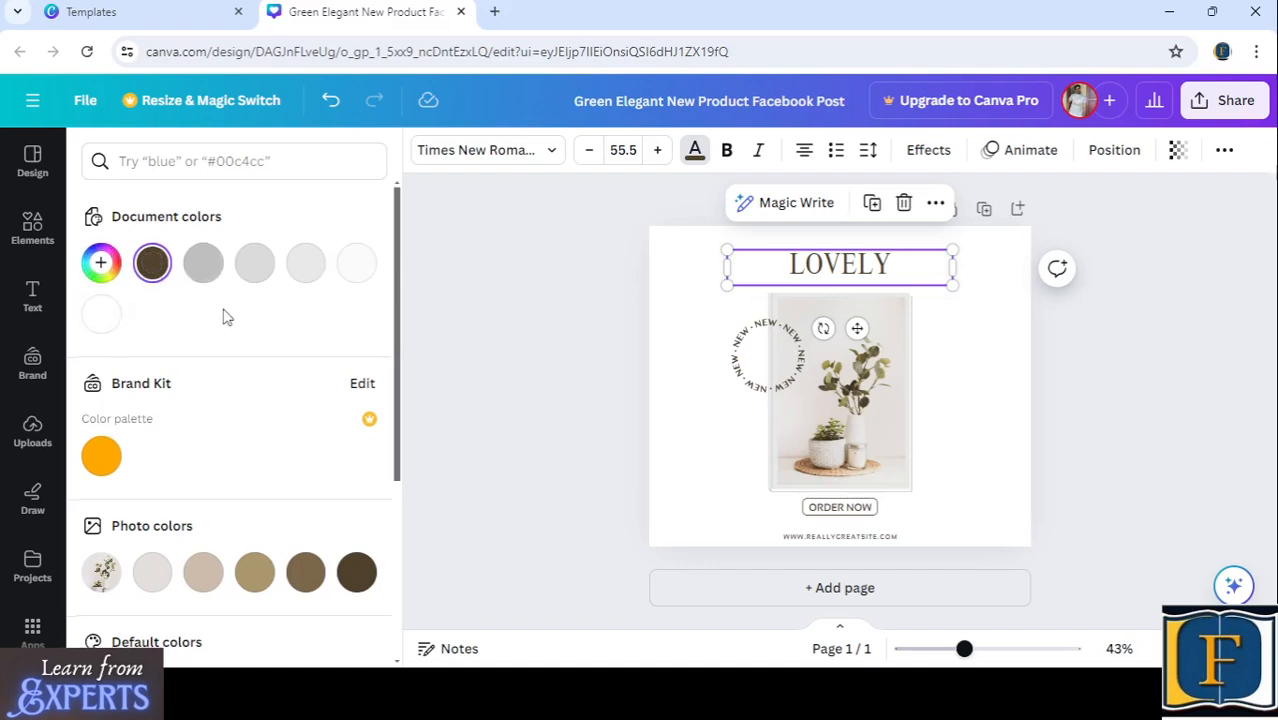
pyautogui.scroll(-1, 226, 317)
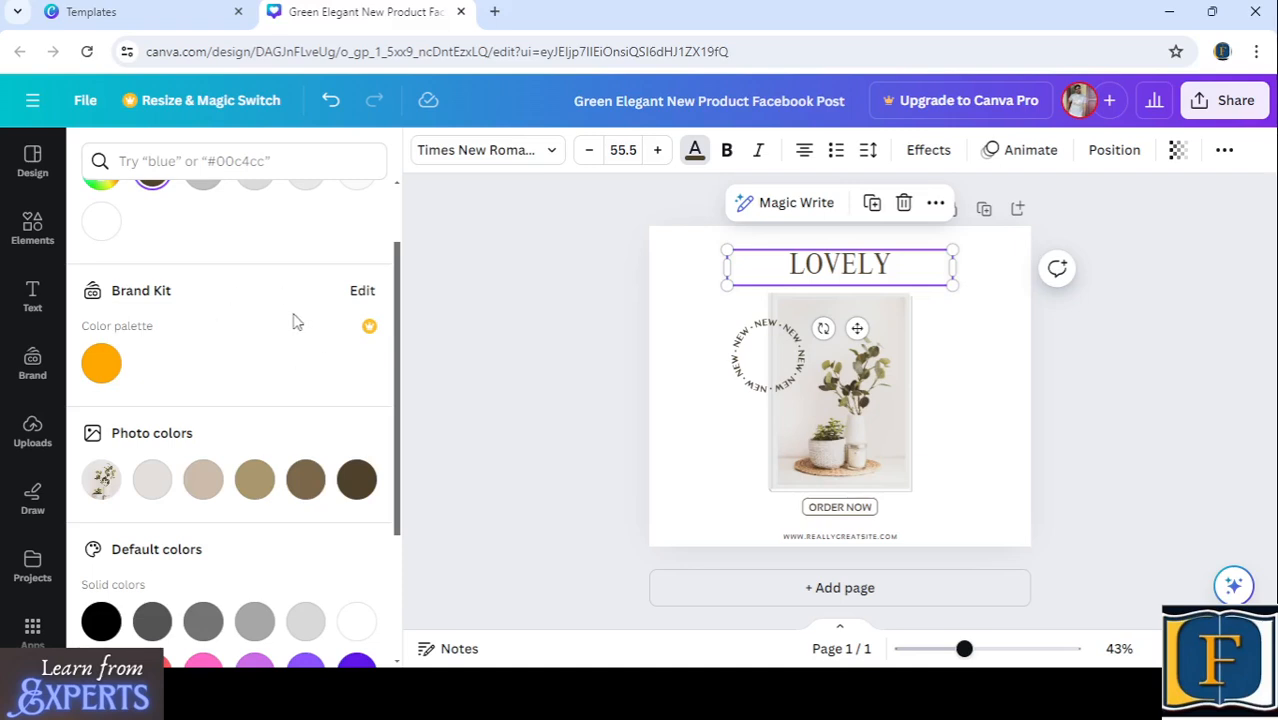
pyautogui.scroll(-2, 294, 321)
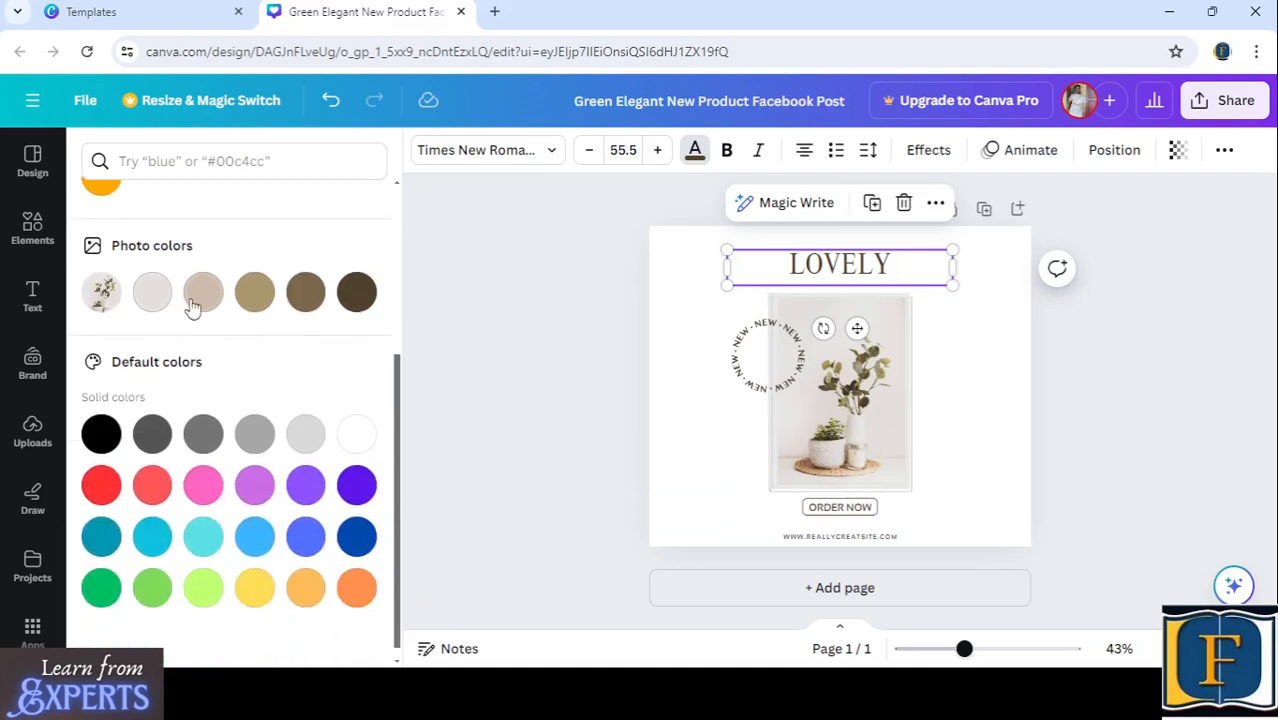
pyautogui.click(152, 295)
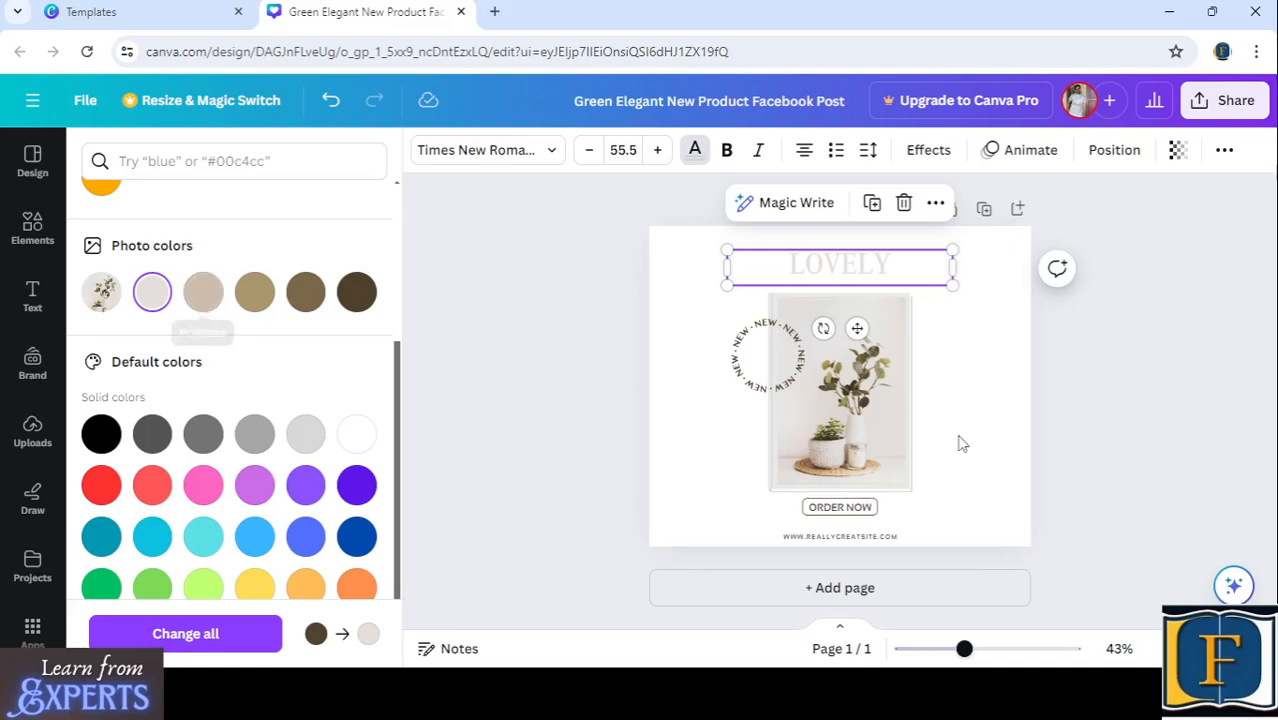
pyautogui.click(204, 300)
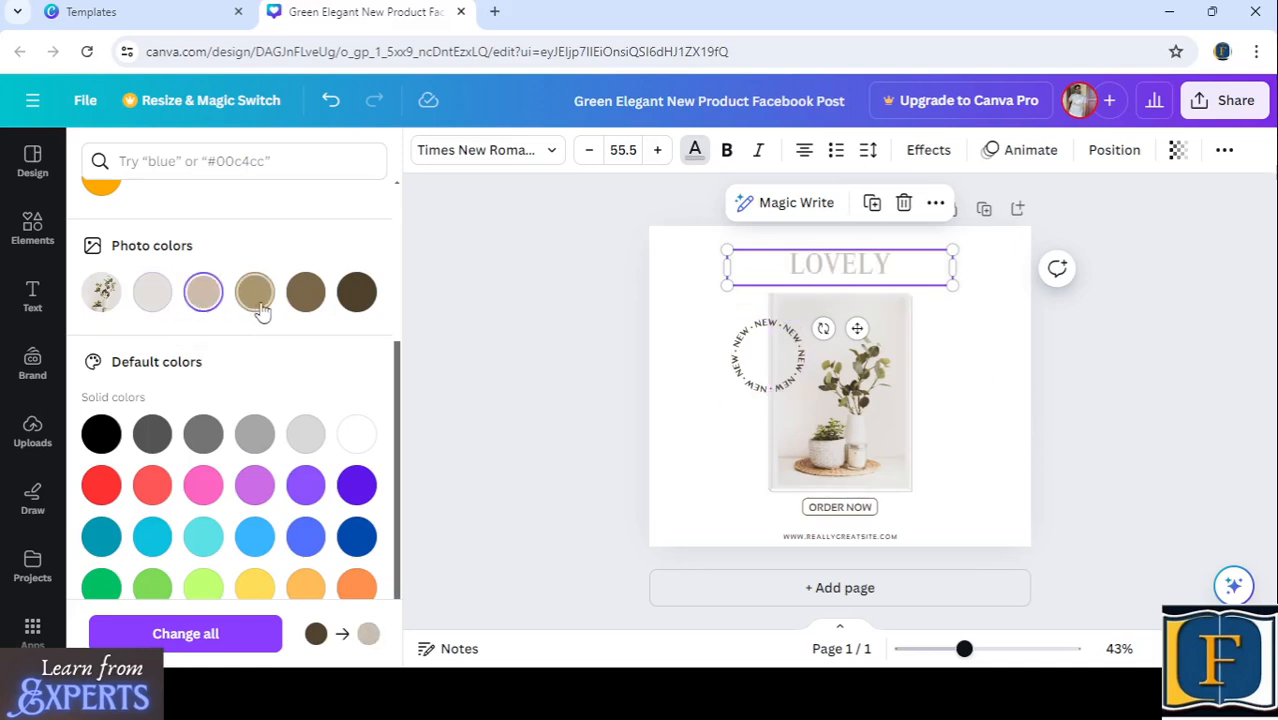
pyautogui.click(258, 296)
pyautogui.click(298, 300)
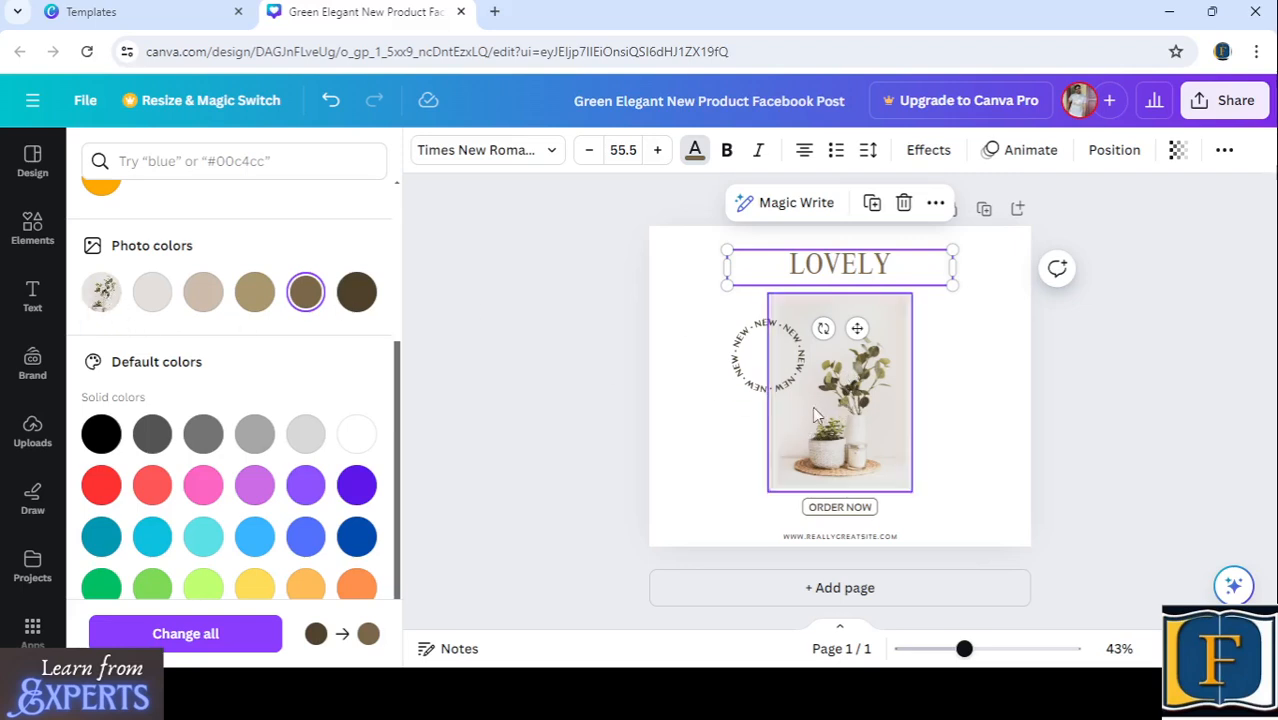
pyautogui.click(365, 291)
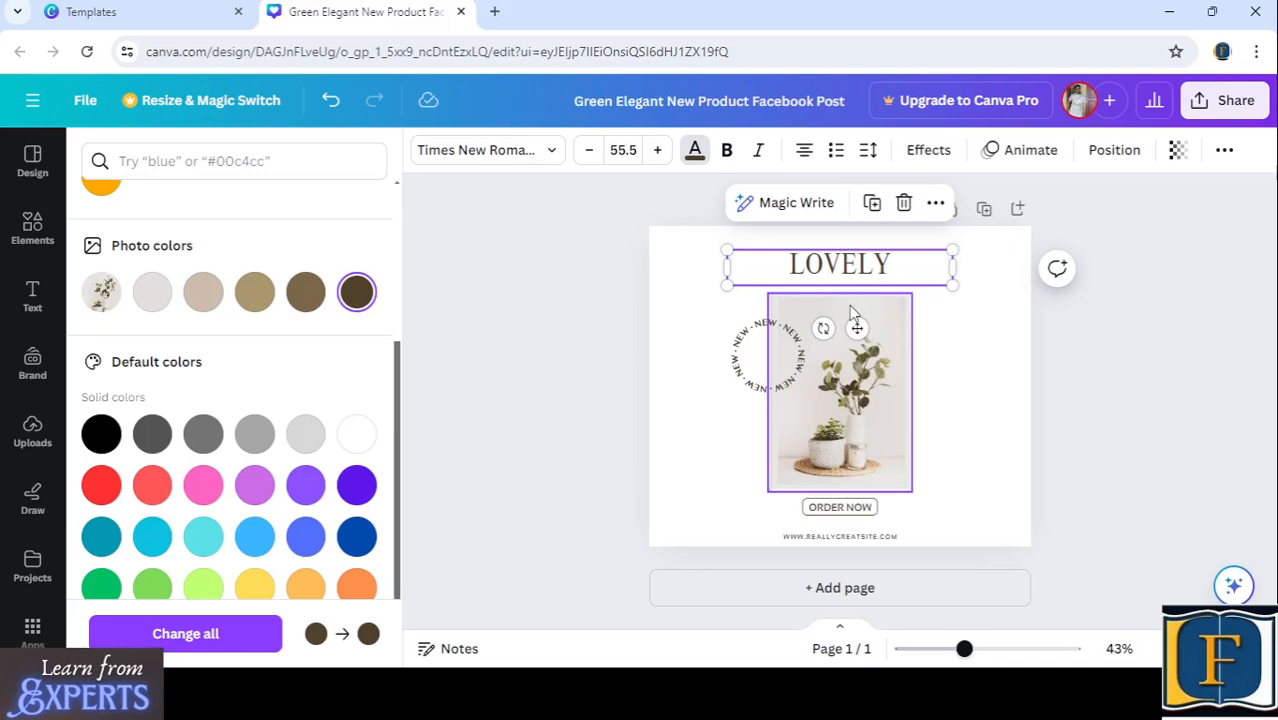
pyautogui.click(254, 291)
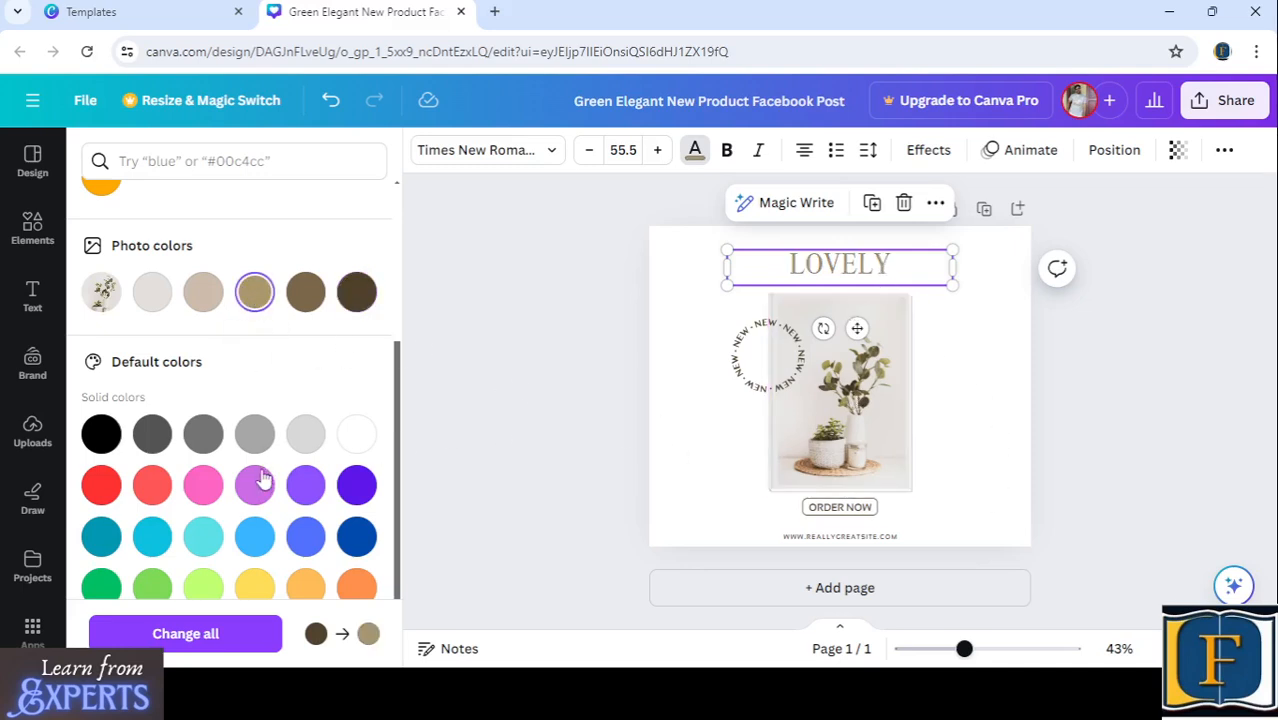
# - Test default red, orange and blue shades on the LOVELY heading and return it to the photo's golden tan
pyautogui.click(153, 486)
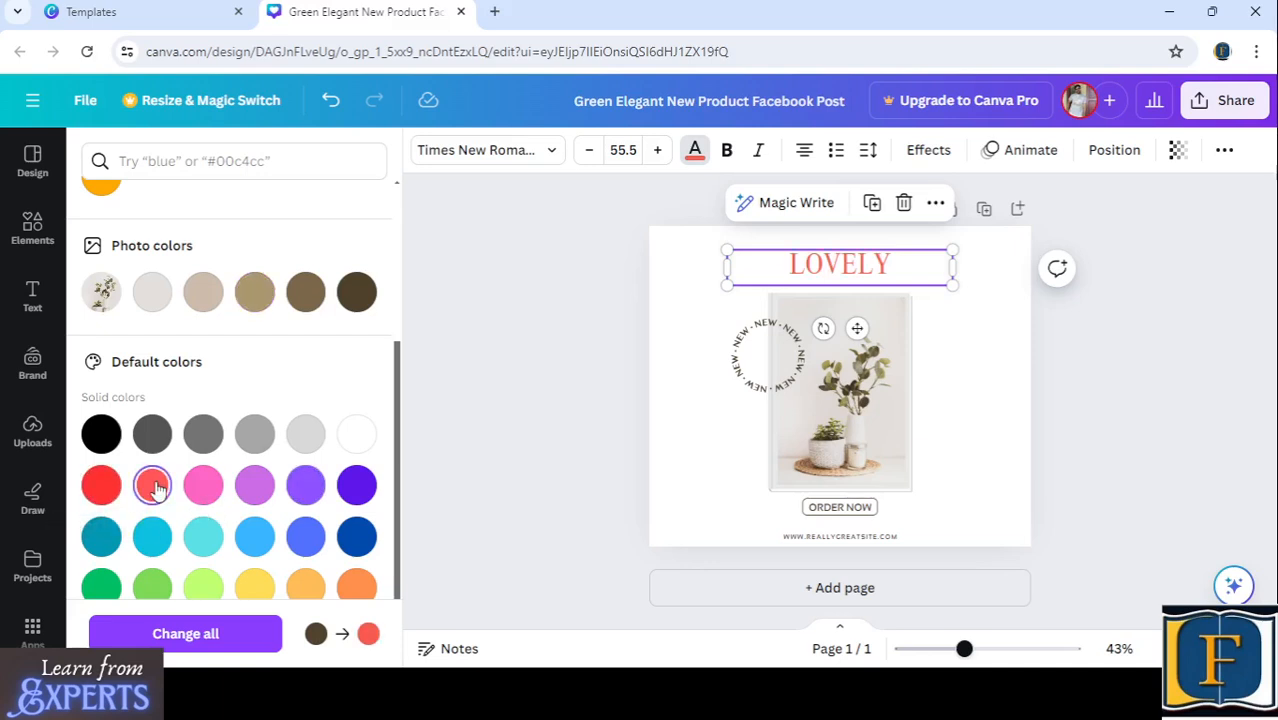
pyautogui.click(101, 486)
pyautogui.scroll(-1, 250, 495)
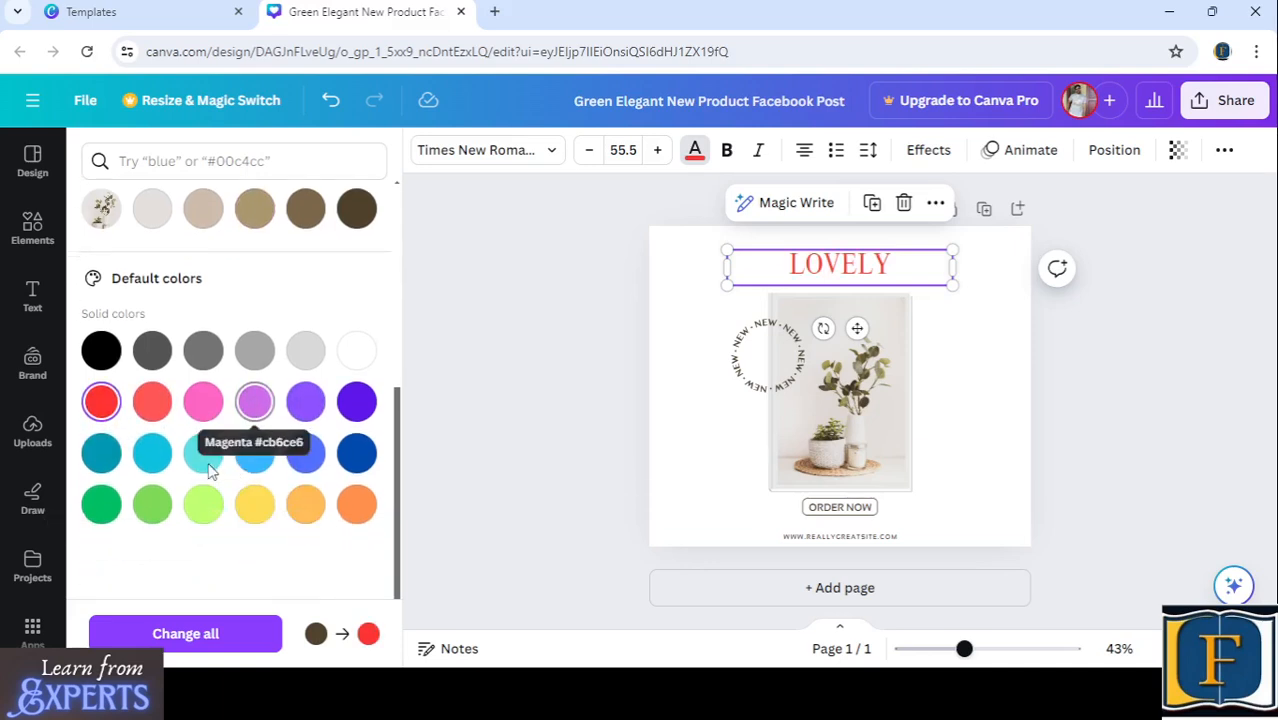
pyautogui.click(307, 500)
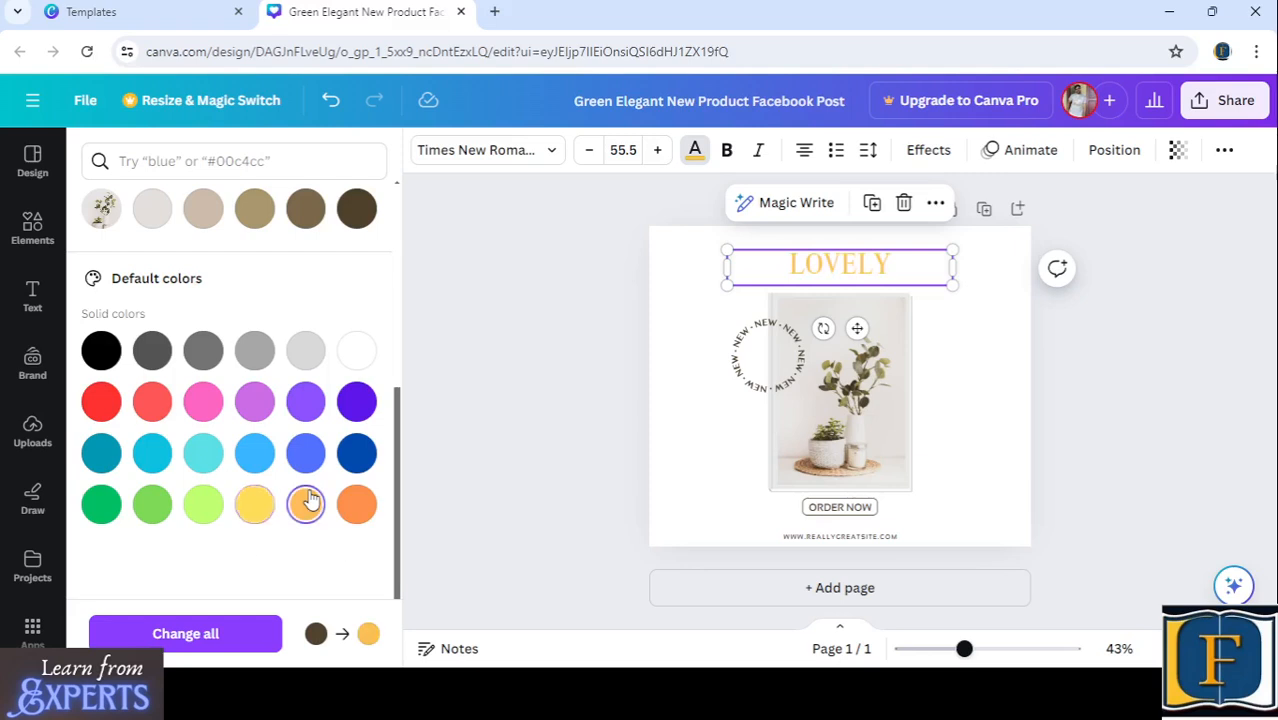
pyautogui.click(356, 503)
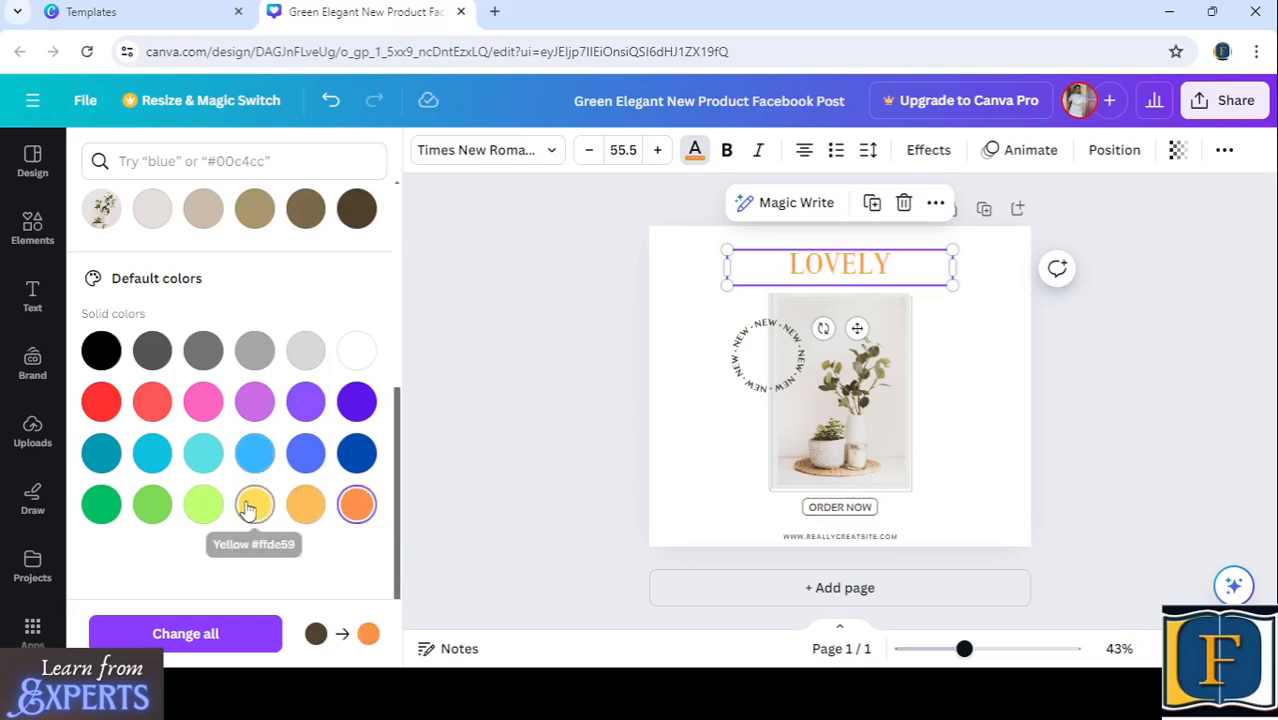
pyautogui.click(255, 458)
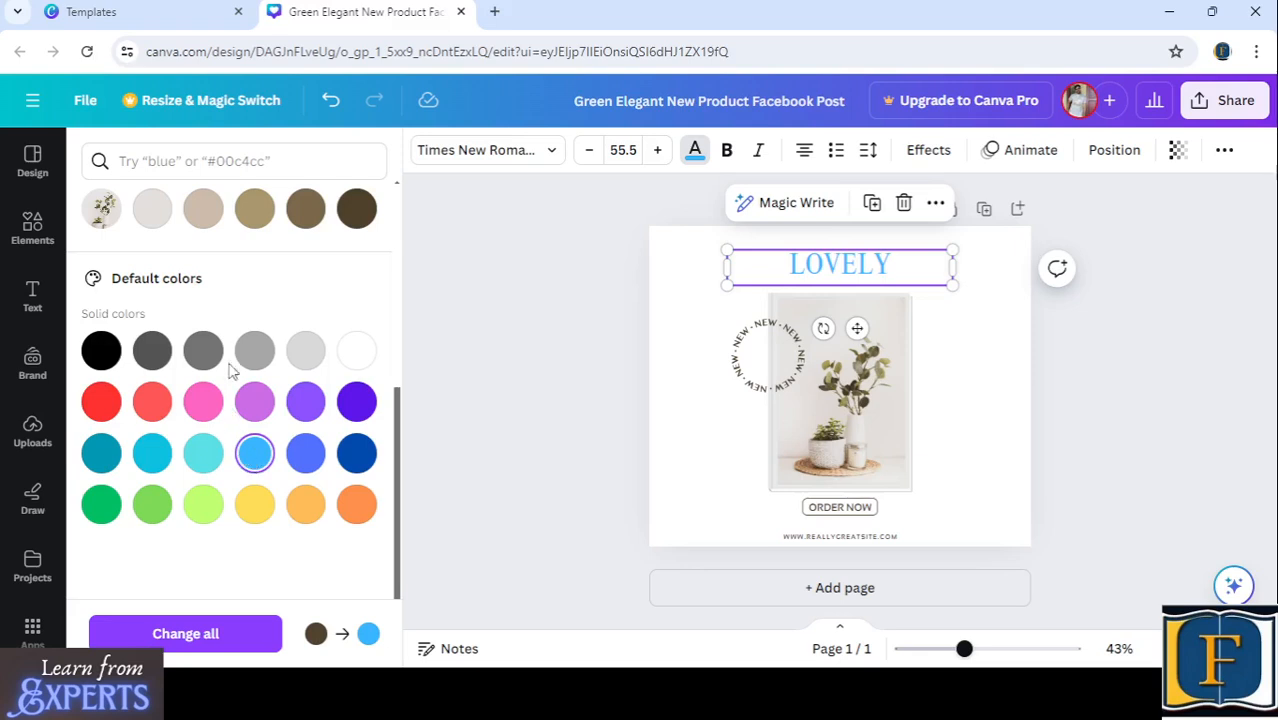
pyautogui.click(254, 208)
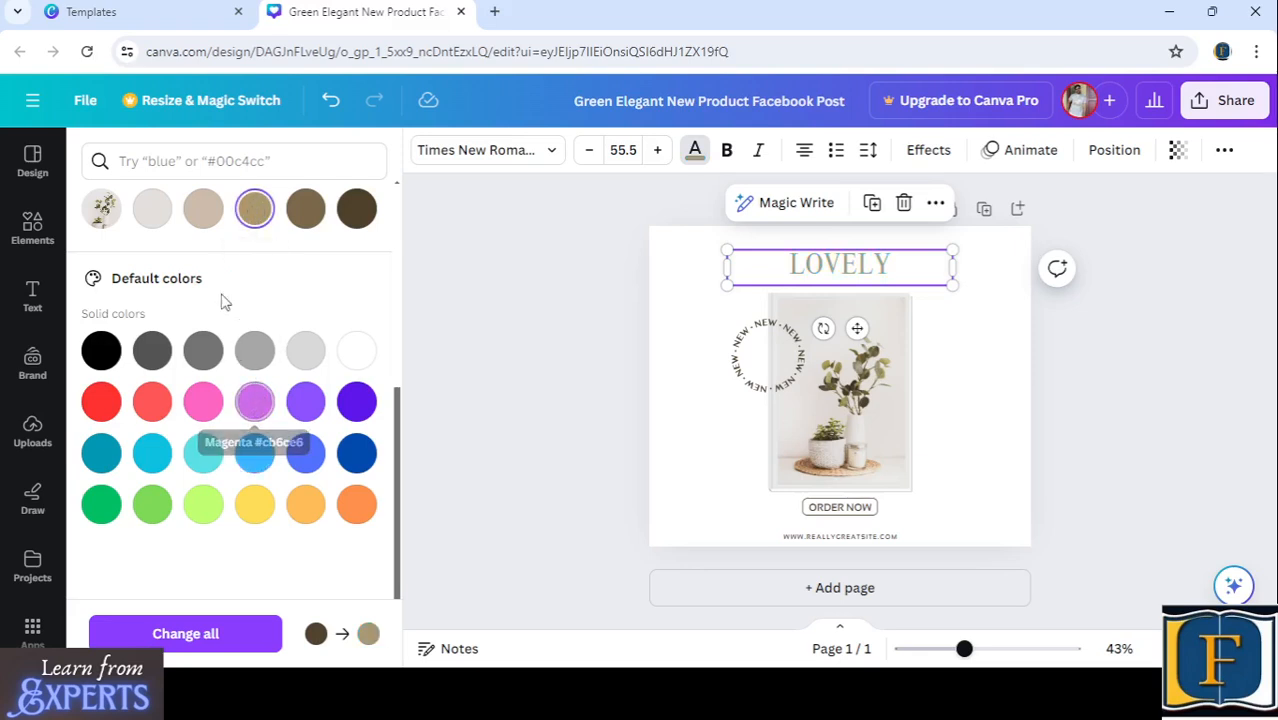
pyautogui.click(203, 208)
pyautogui.click(254, 208)
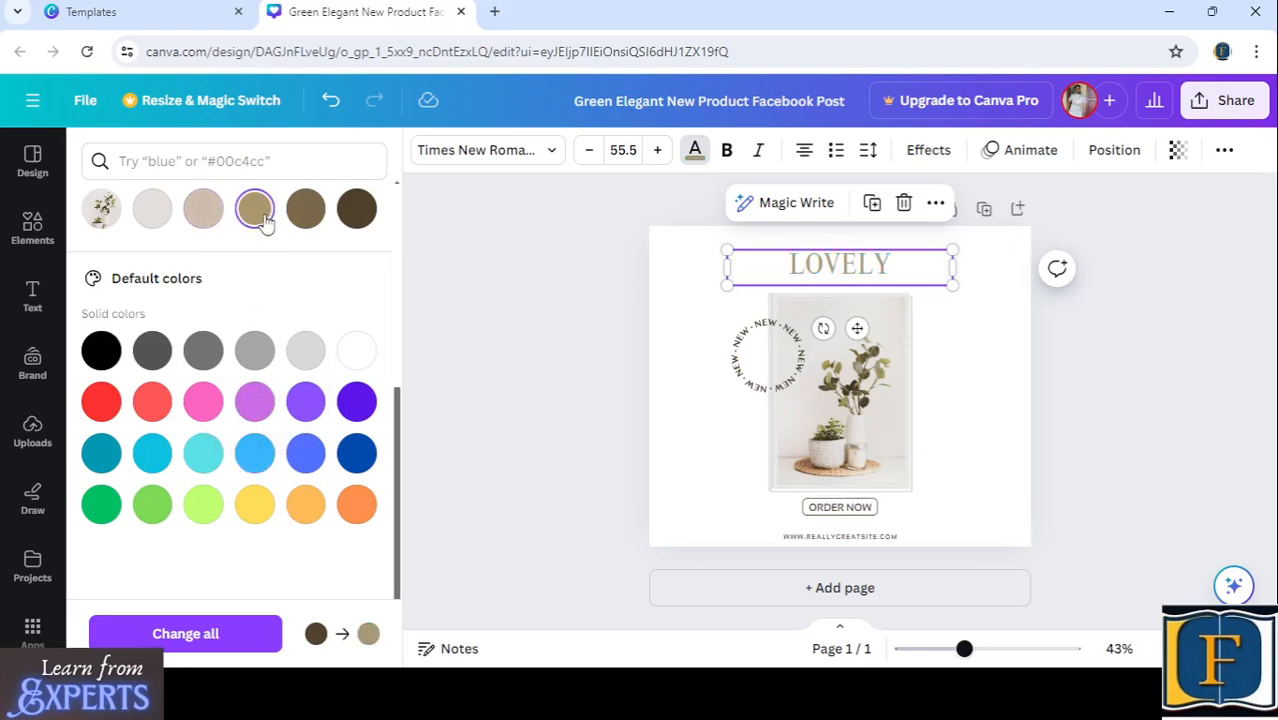
pyautogui.scroll(3, 314, 434)
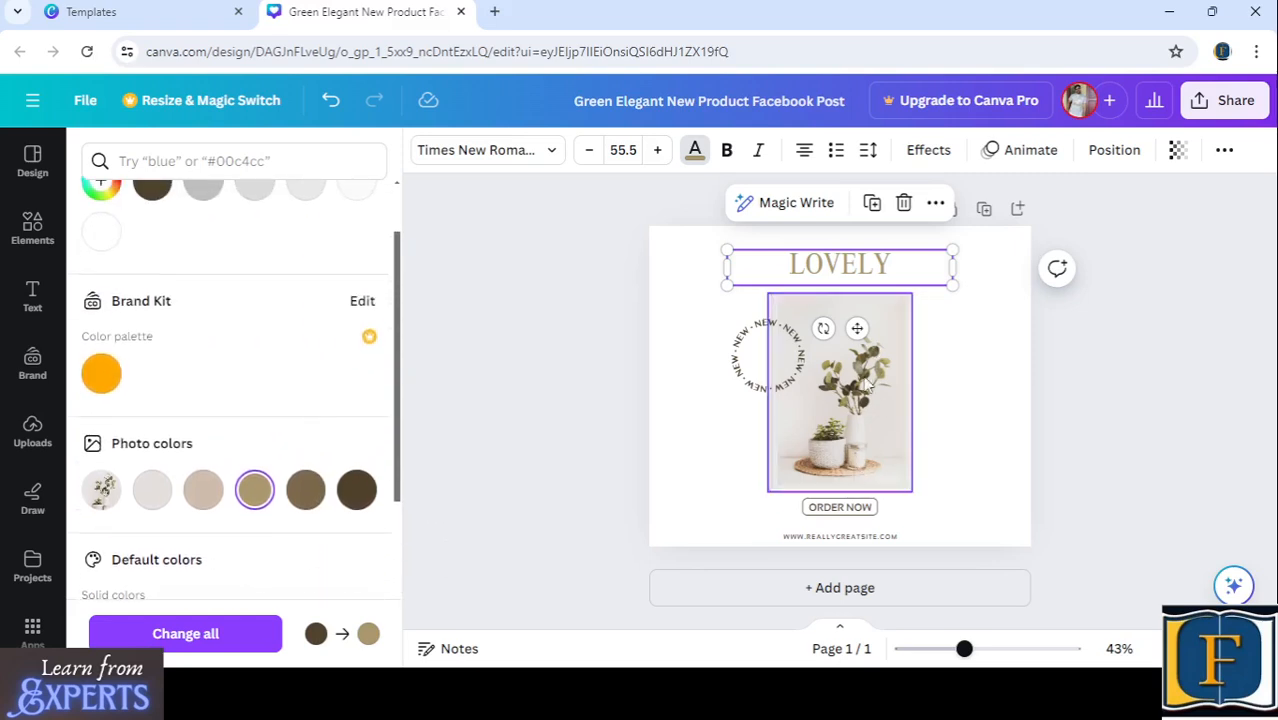
pyautogui.press('Escape')
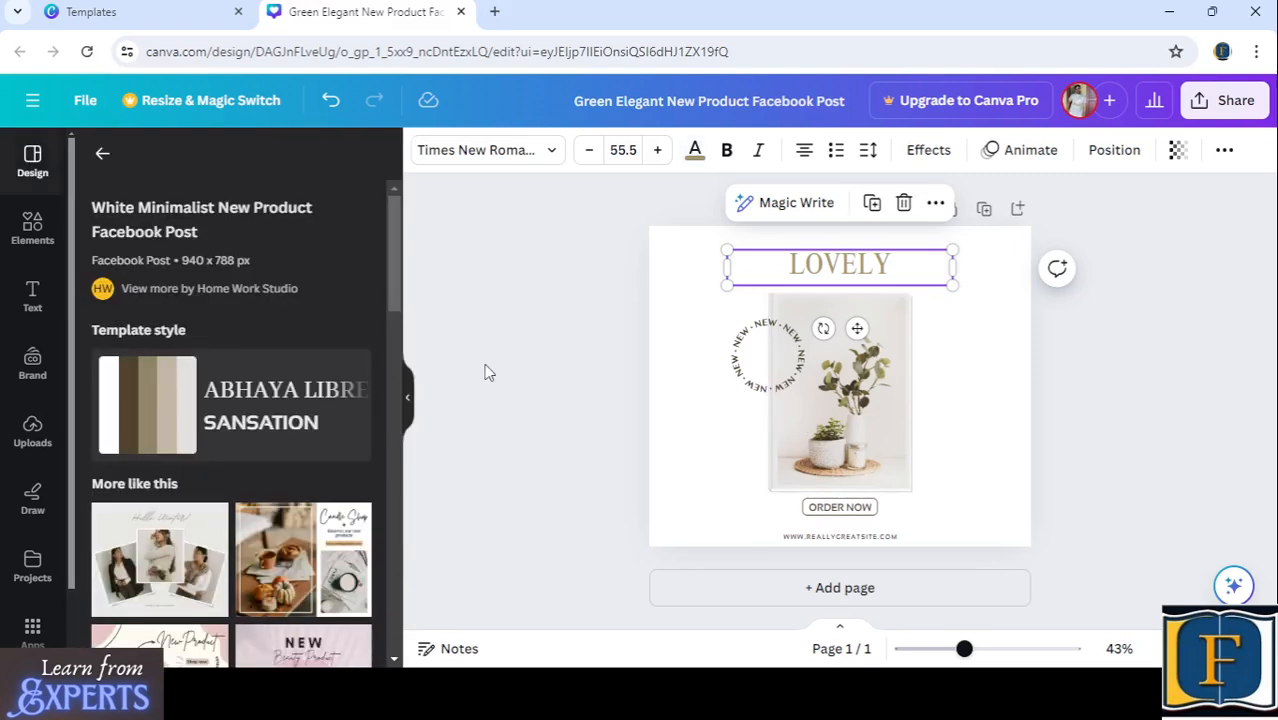
pyautogui.press('Escape')
# - Try to crop the circular NEW badge image and leave the image editing
pyautogui.click(752, 343)
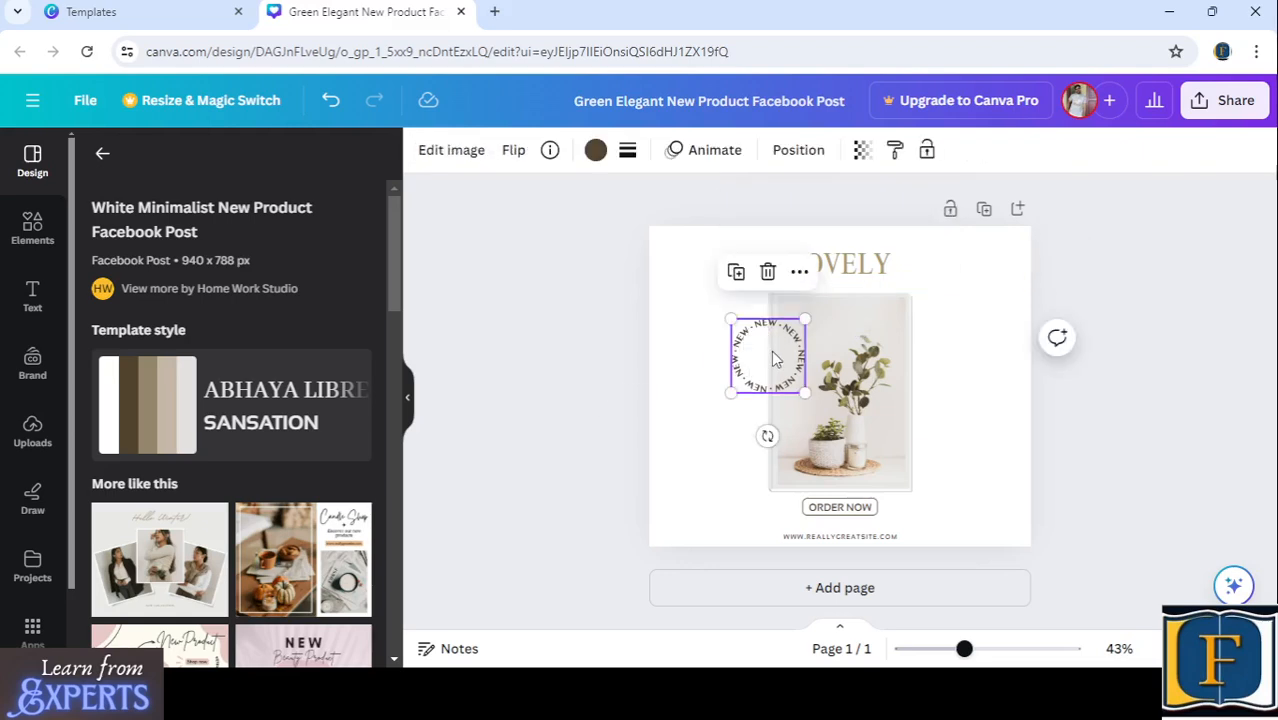
pyautogui.doubleClick(776, 358)
pyautogui.moveTo(787, 356); pyautogui.dragTo(746, 358)
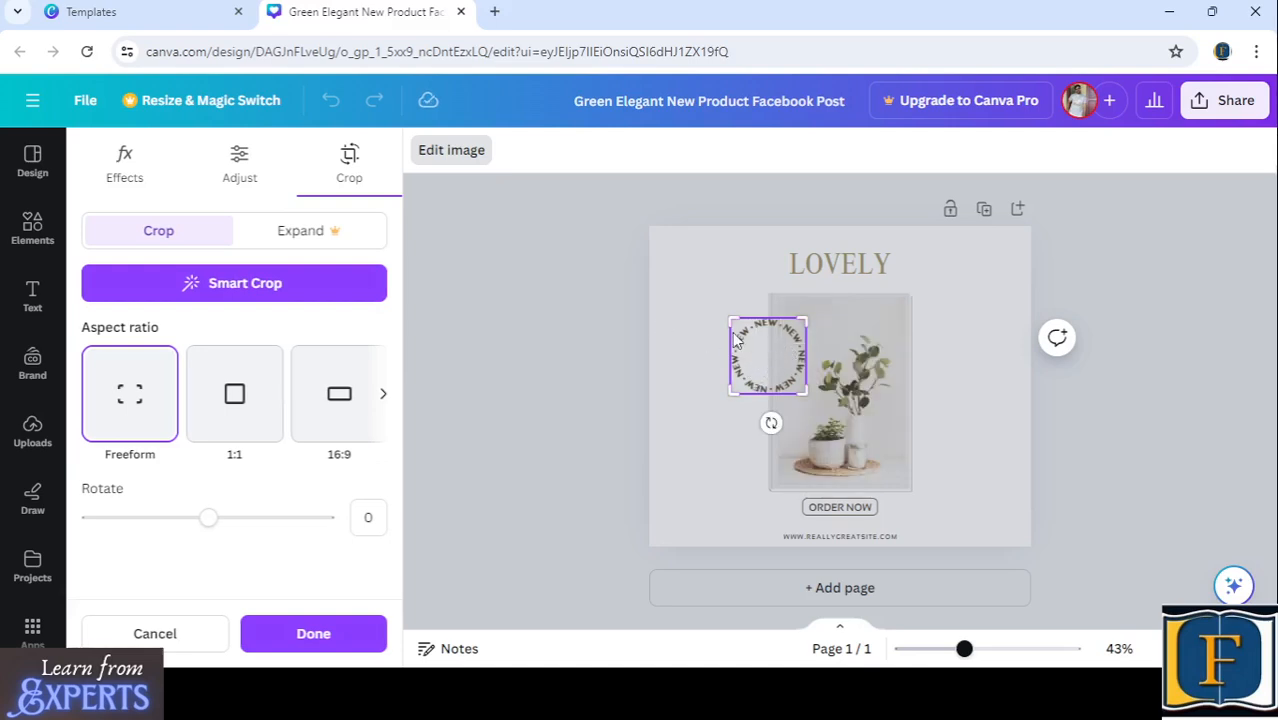
pyautogui.click(444, 149)
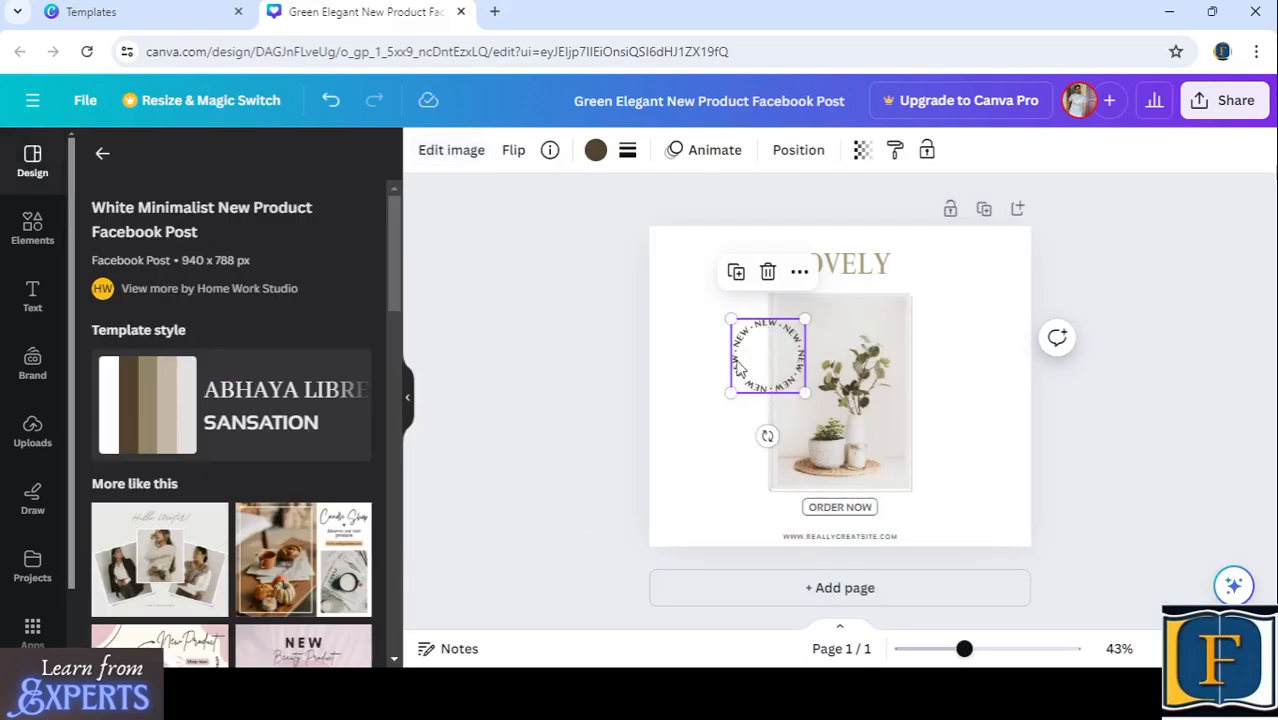
# - Try the Candle Shop template from the similar designs and undo the page it adds
pyautogui.click(321, 536)
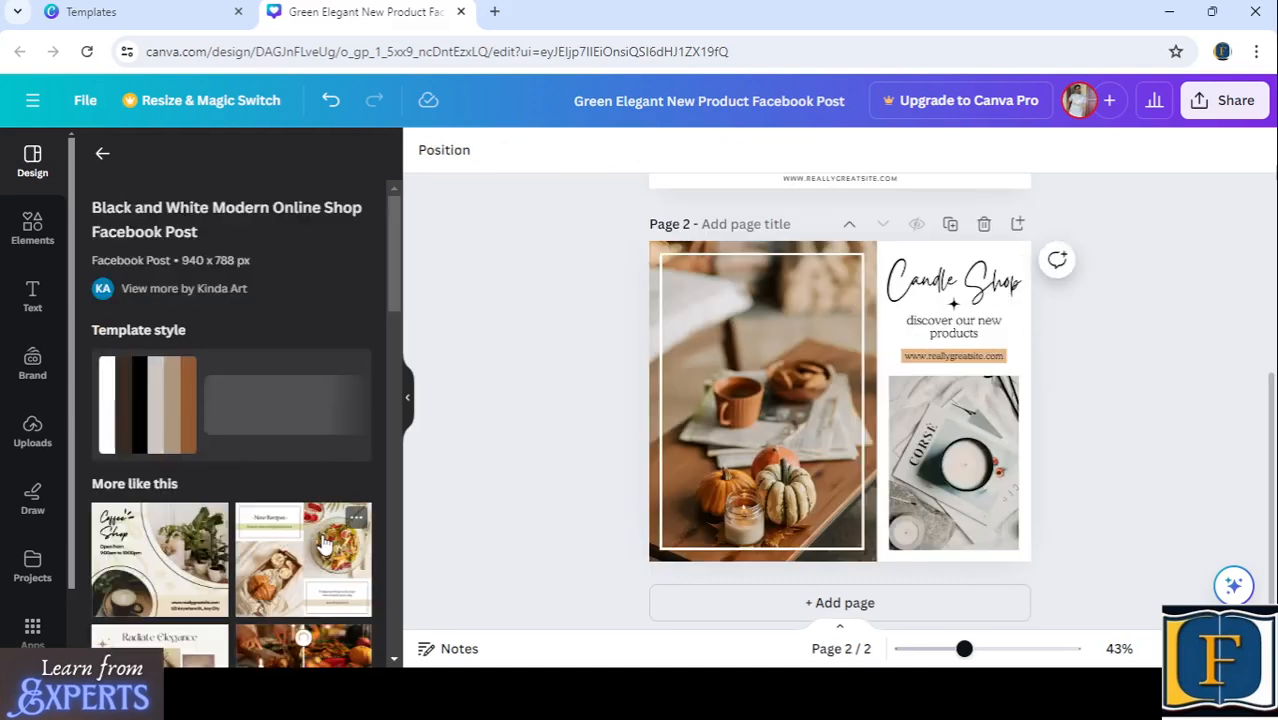
pyautogui.hotkey('ctrl', 'z')
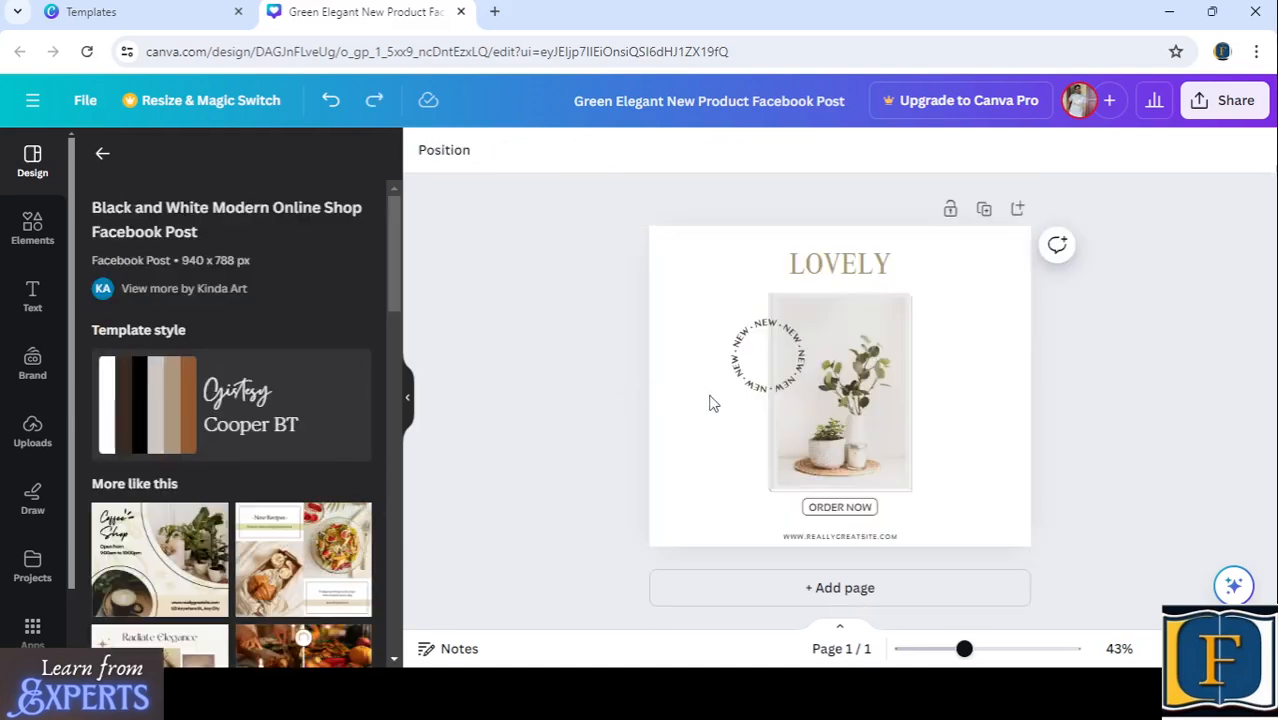
pyautogui.click(752, 375)
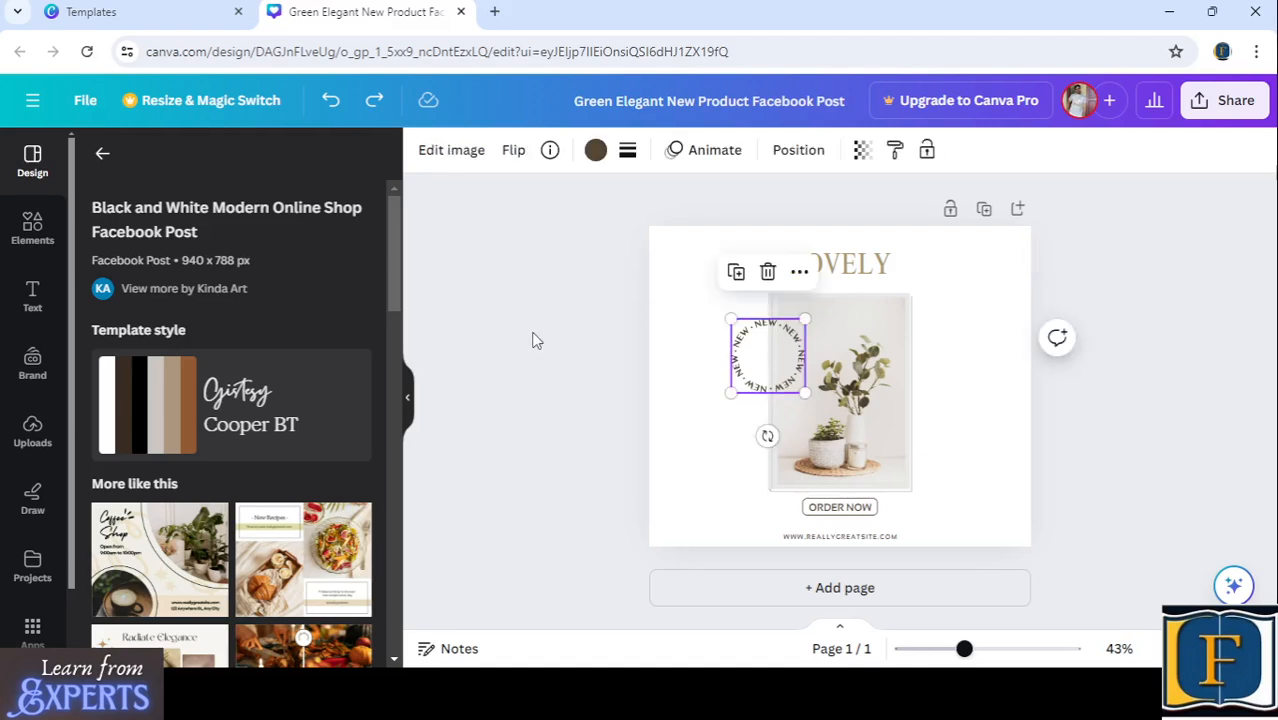
pyautogui.click(559, 315)
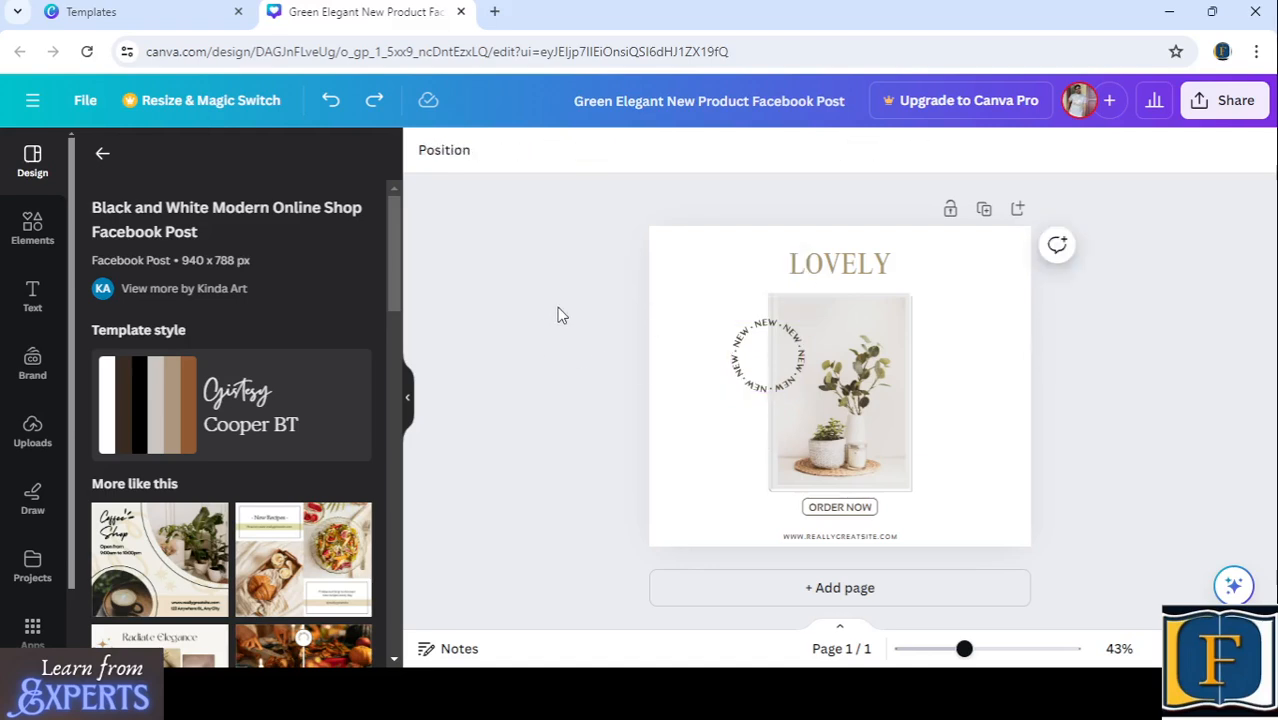
# - Leave the template details and reset the template search to show the general template list
pyautogui.click(102, 153)
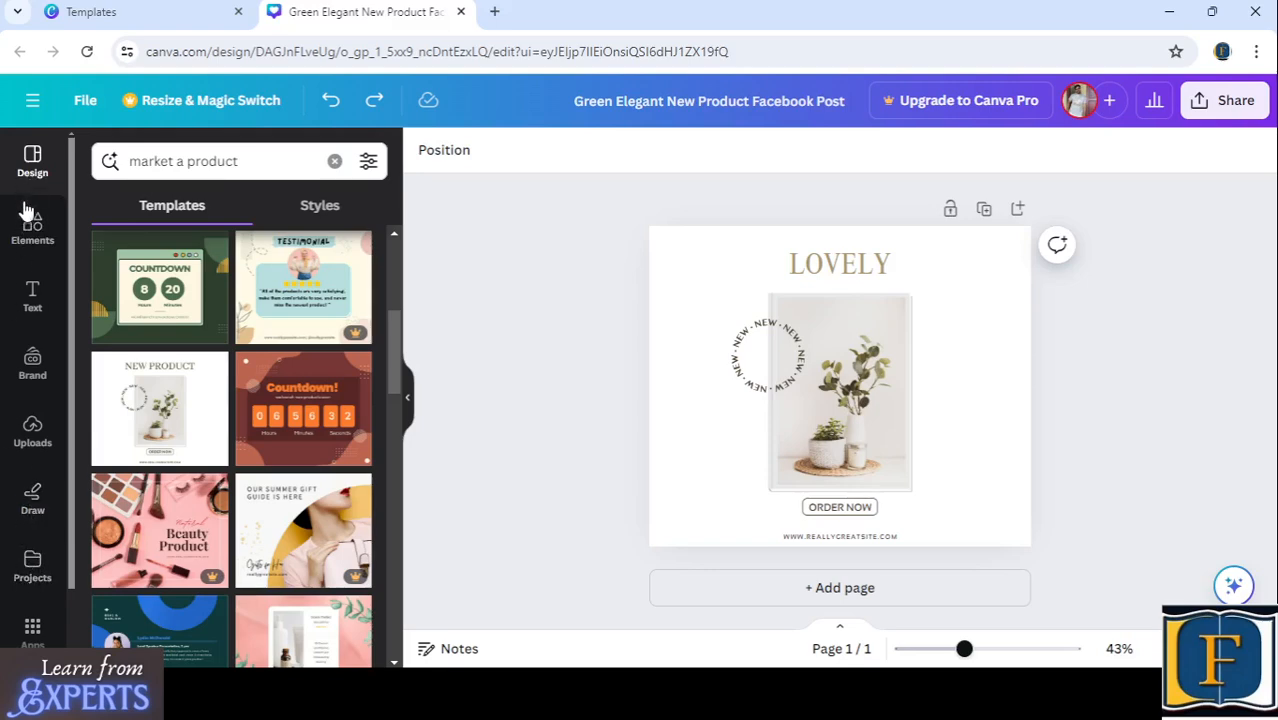
pyautogui.scroll(-1, 12, 475)
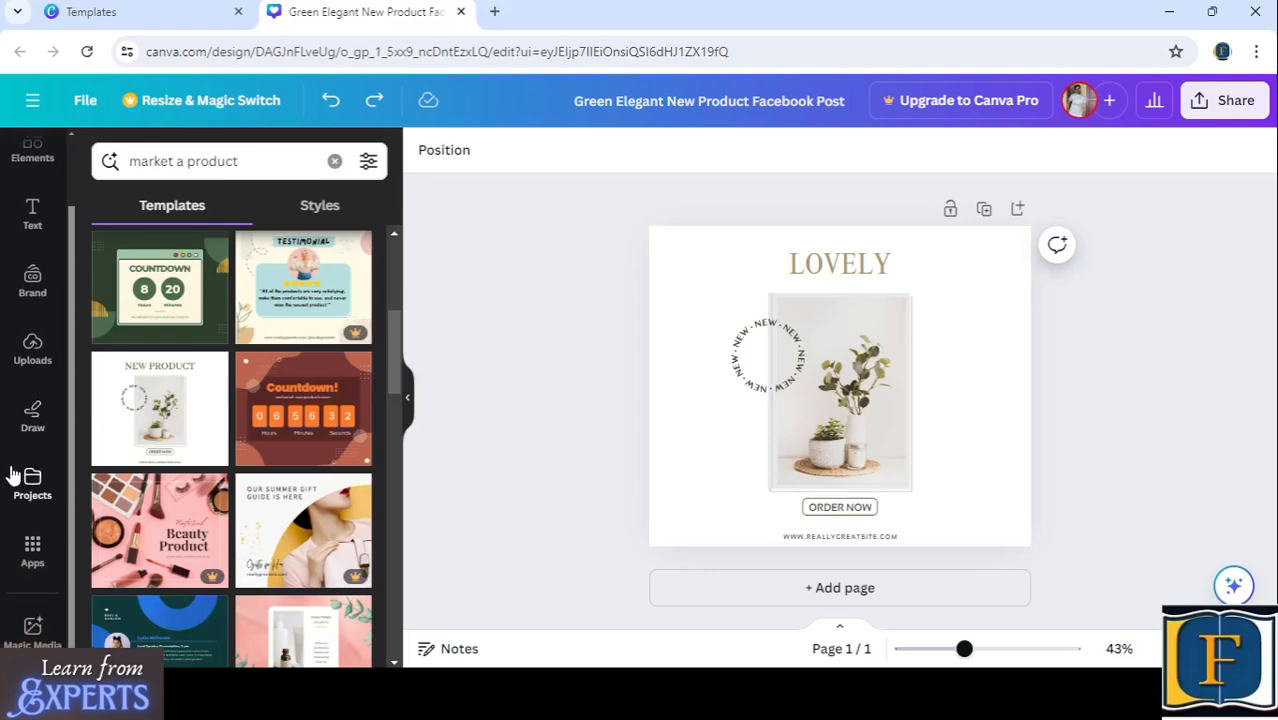
pyautogui.scroll(1, 12, 475)
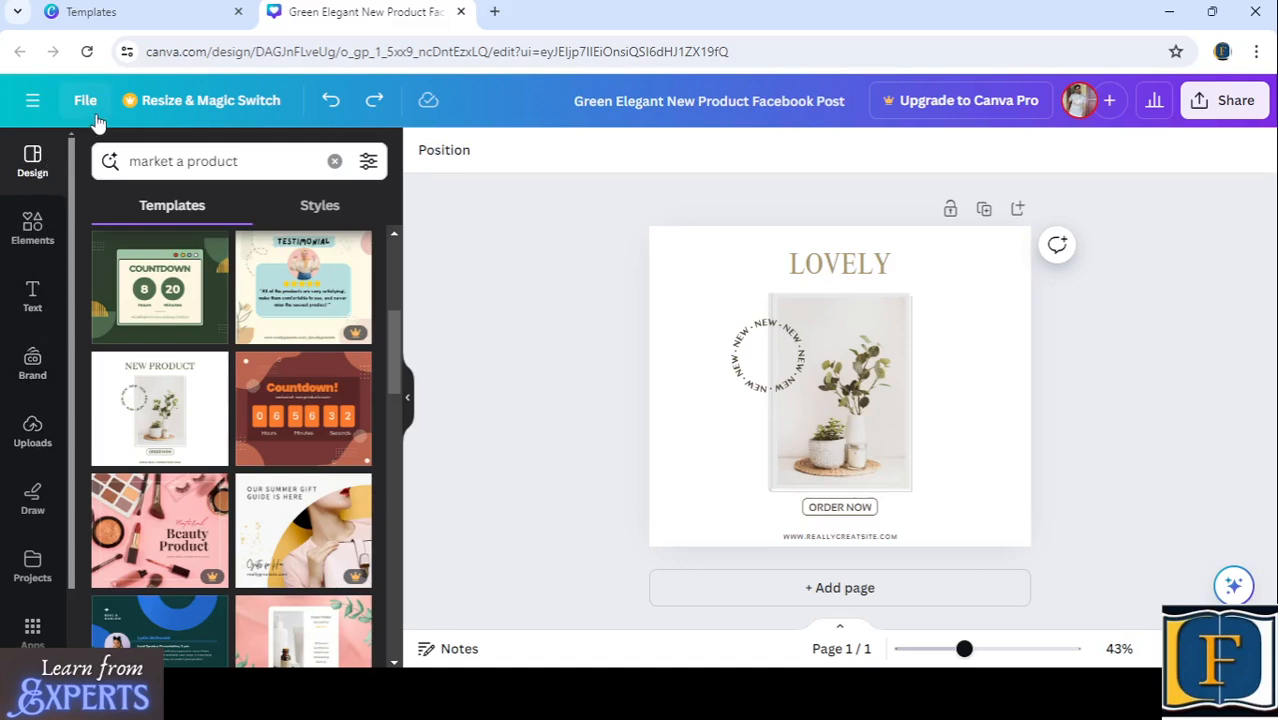
pyautogui.click(38, 163)
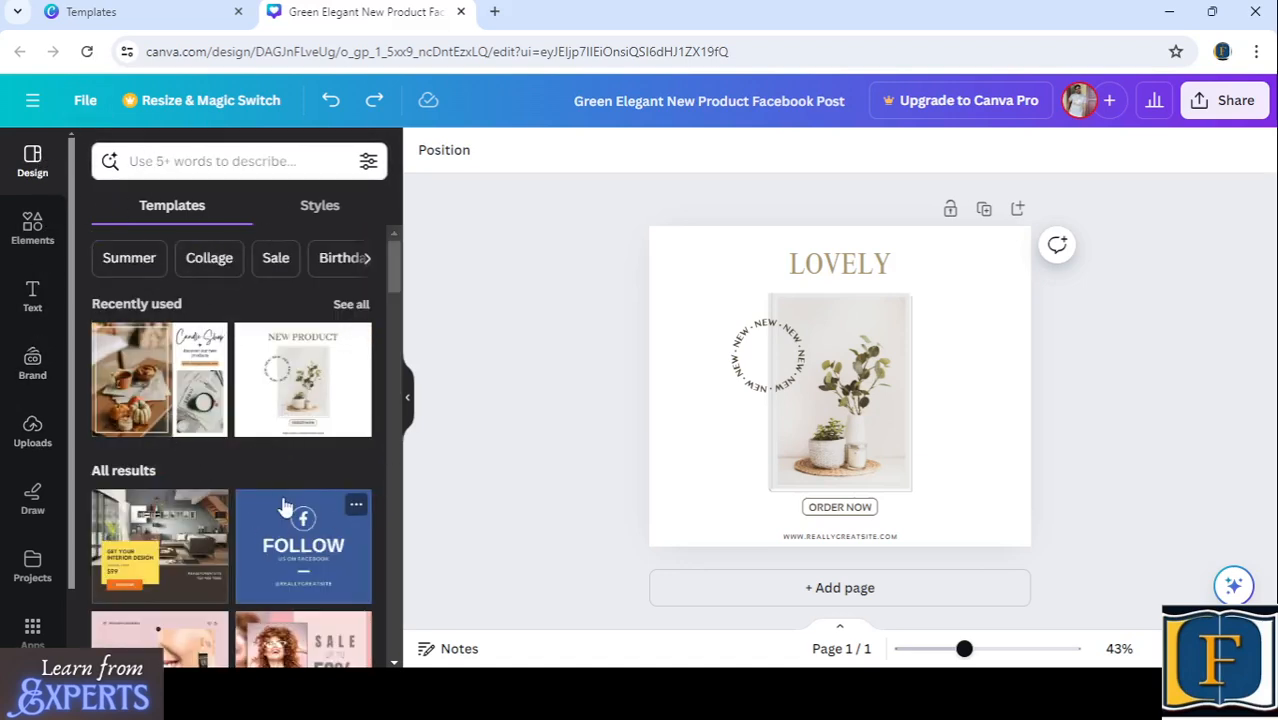
# - Upload the Institution of Engineers (India) logo image and add it to the page
pyautogui.click(32, 430)
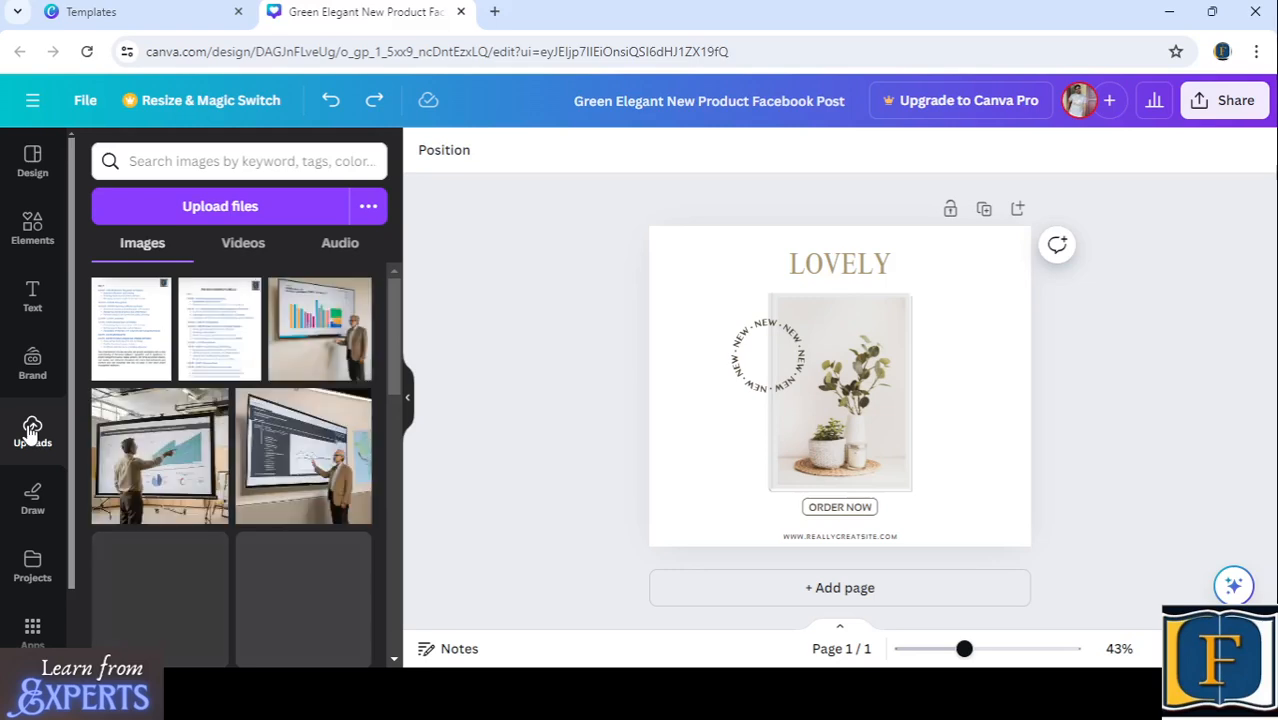
pyautogui.scroll(-1, 290, 420)
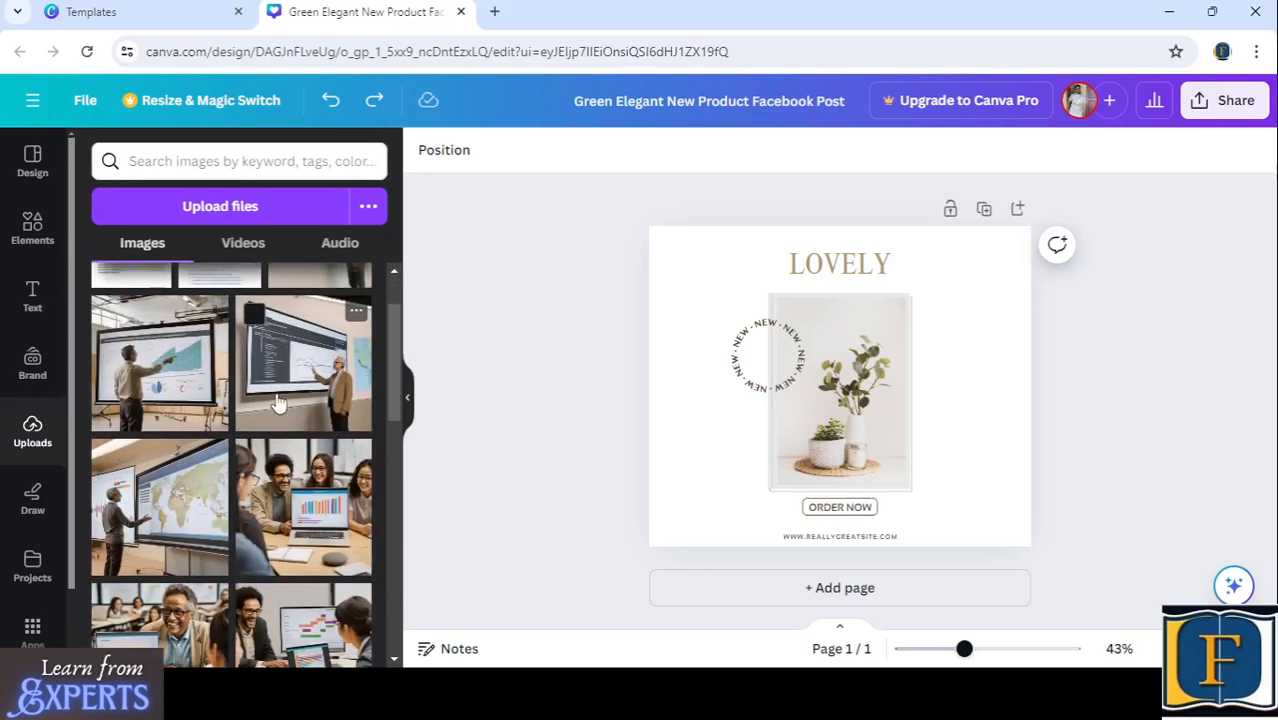
pyautogui.scroll(1, 270, 352)
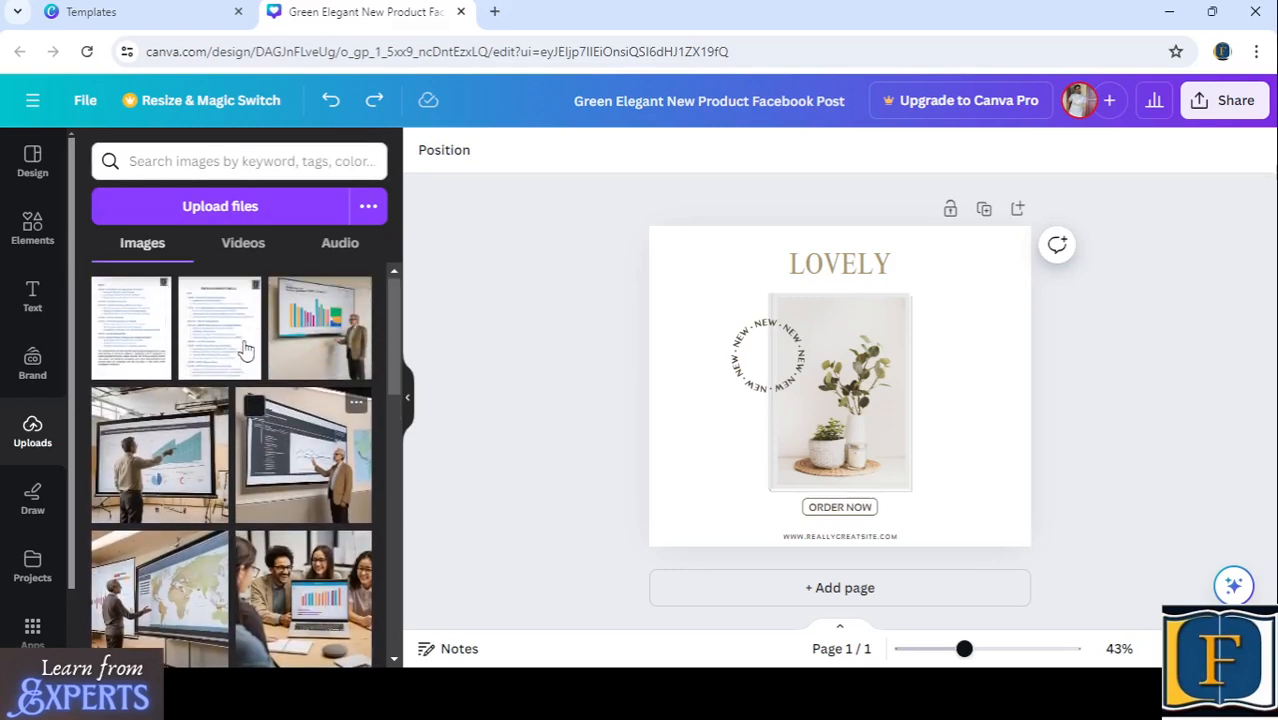
pyautogui.click(224, 208)
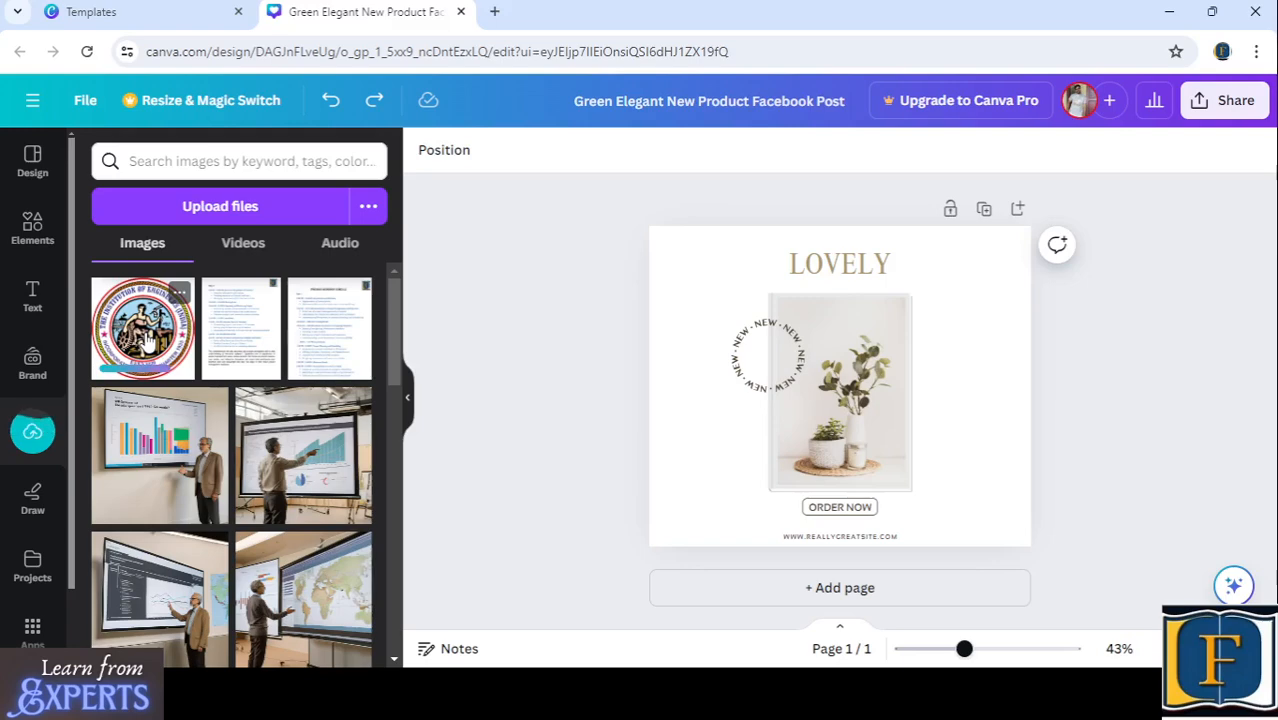
pyautogui.click(143, 332)
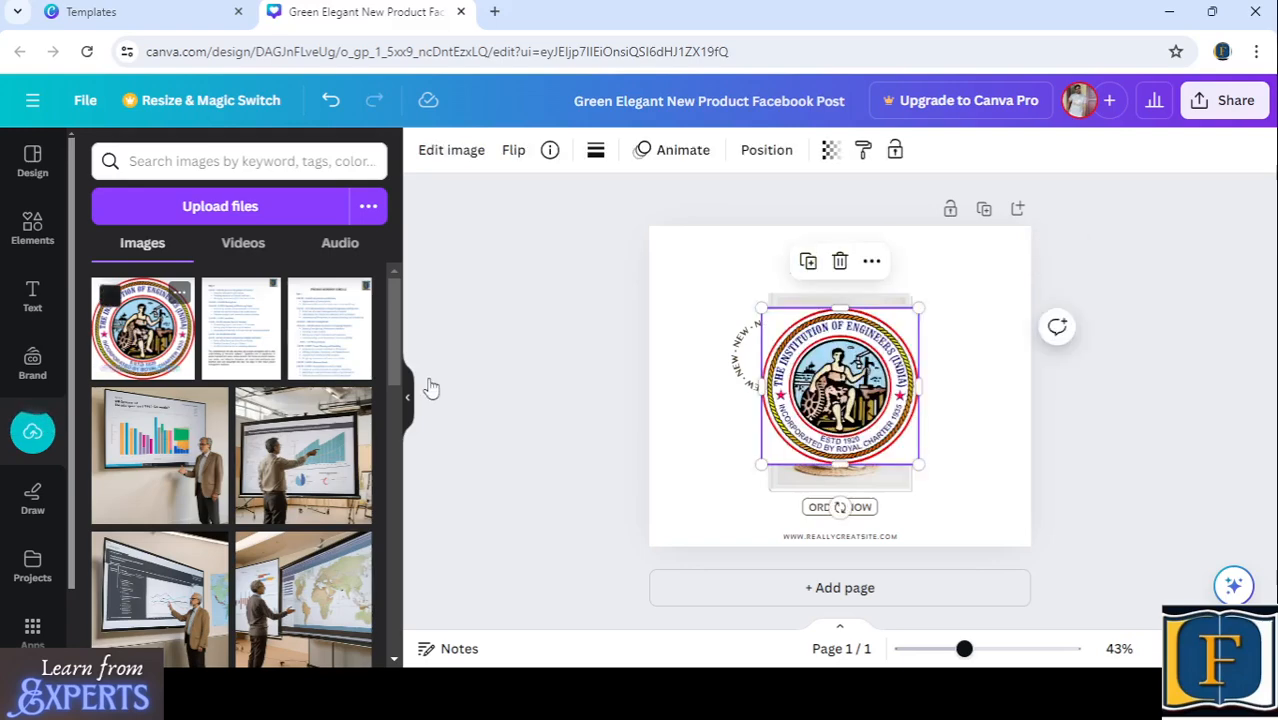
# - Shrink the round logo and place it beside the lower-left corner of the product photo
pyautogui.moveTo(919, 307); pyautogui.dragTo(762, 491)
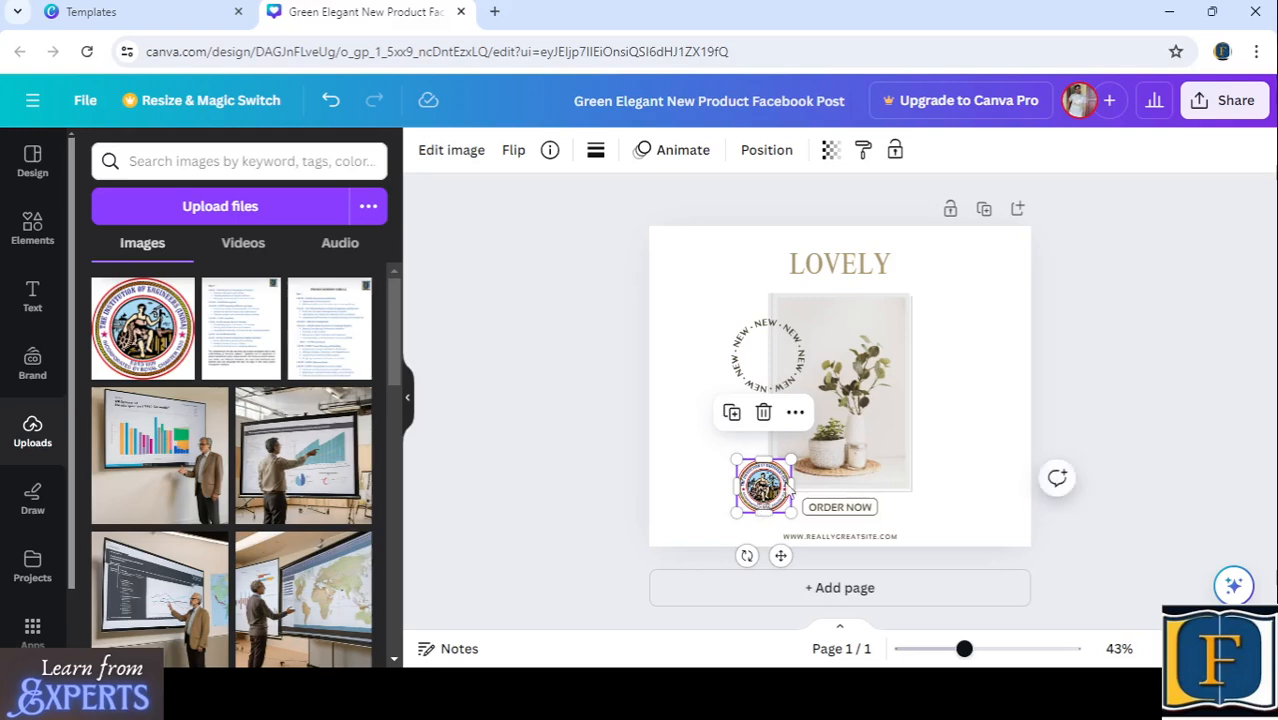
pyautogui.click(893, 302)
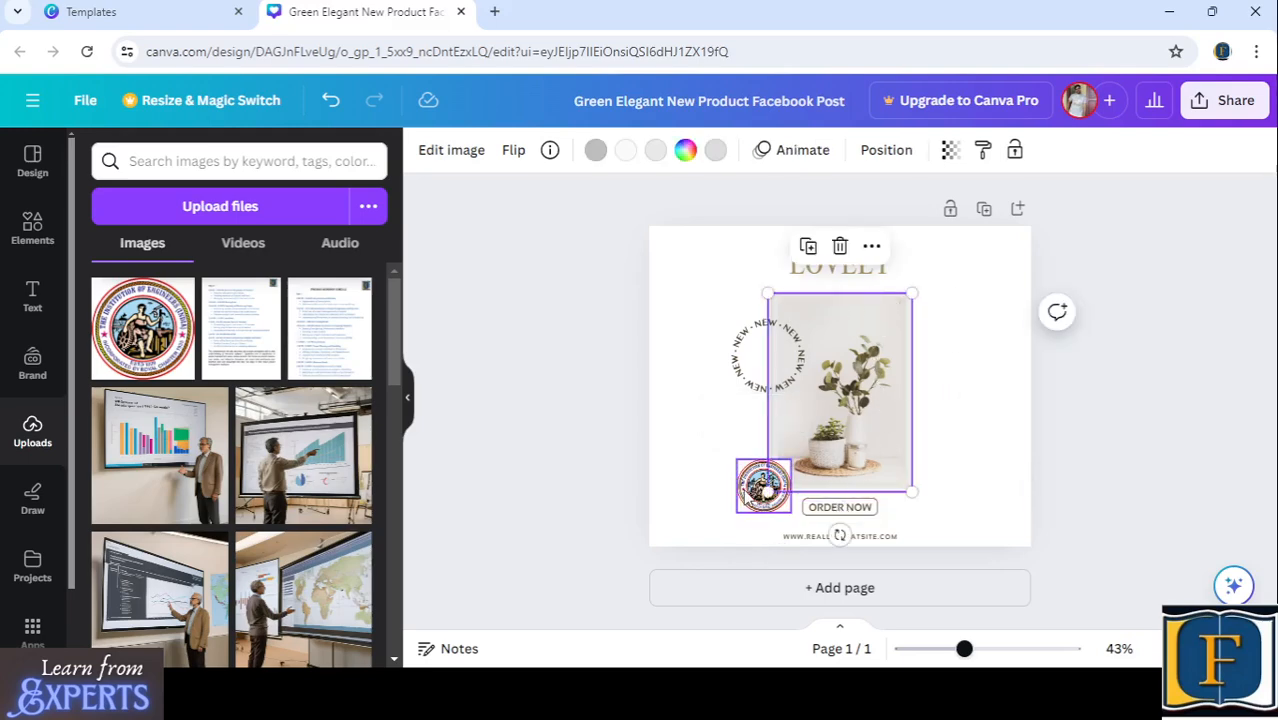
pyautogui.click(755, 489)
pyautogui.moveTo(752, 490)
pyautogui.mouseDown()
pyautogui.moveTo(714, 483)
pyautogui.moveTo(716, 431)
pyautogui.moveTo(825, 420)
pyautogui.moveTo(590, 462)
pyautogui.moveTo(818, 420)
pyautogui.moveTo(727, 428)
pyautogui.moveTo(669, 485)
pyautogui.moveTo(751, 500)
pyautogui.moveTo(792, 480)
pyautogui.moveTo(691, 494)
pyautogui.moveTo(740, 488)
pyautogui.mouseUp()
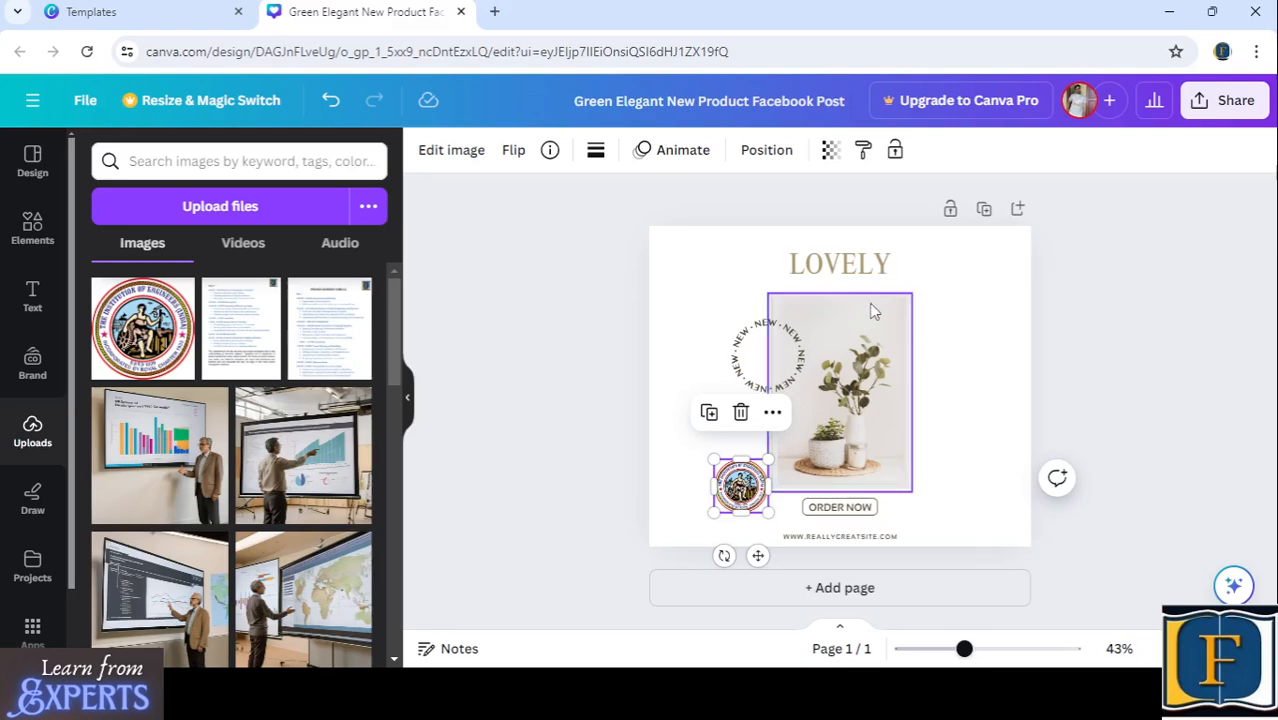
# - Lock the framed plant photo in place on the page
pyautogui.click(872, 312)
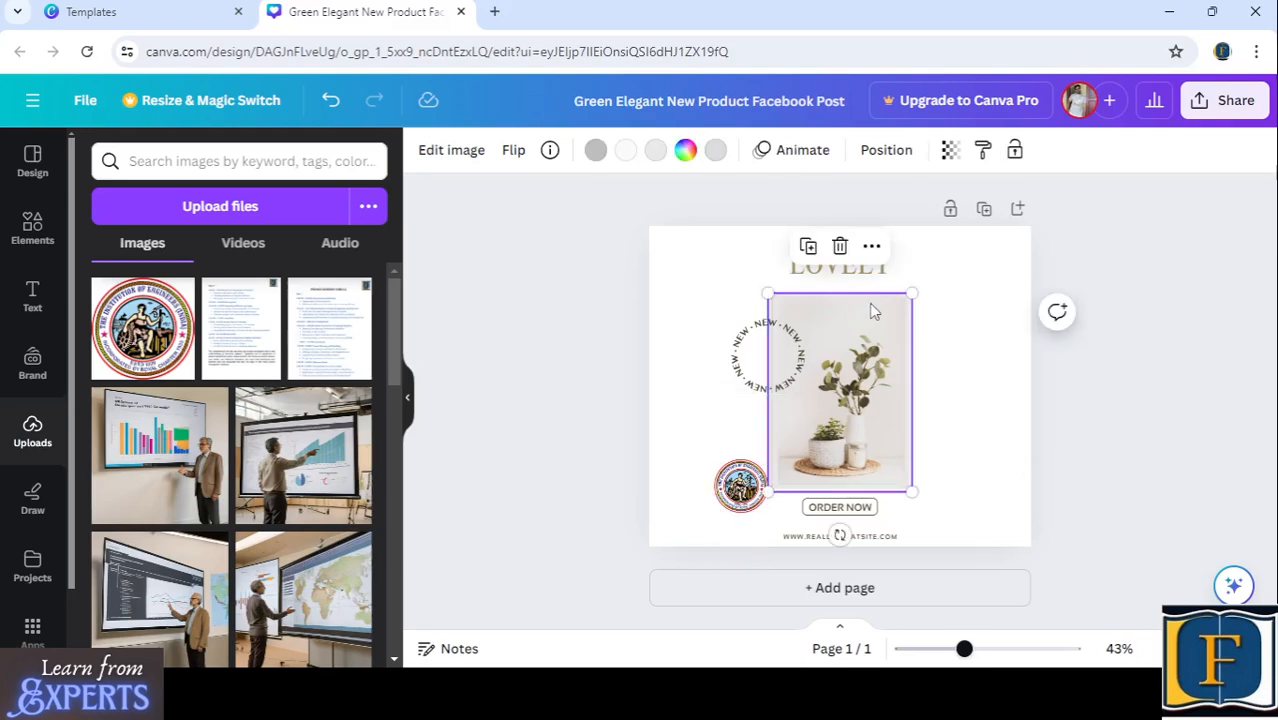
pyautogui.click(872, 246)
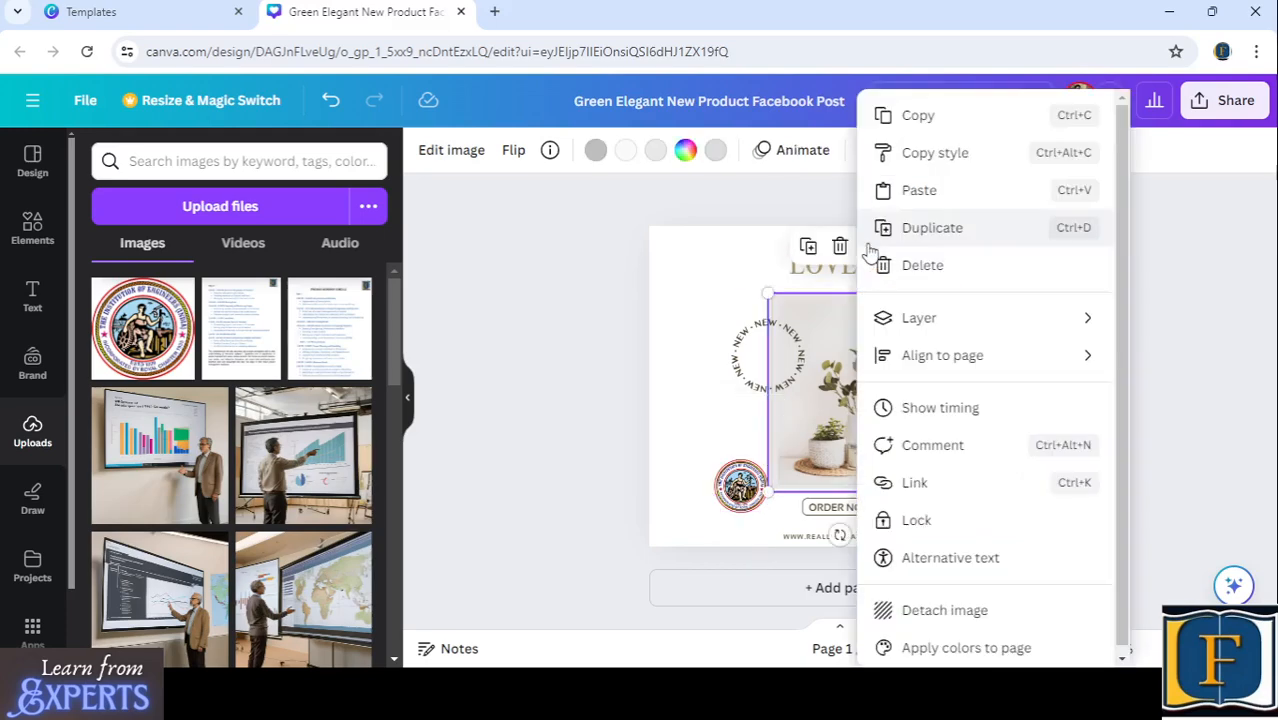
pyautogui.click(814, 302)
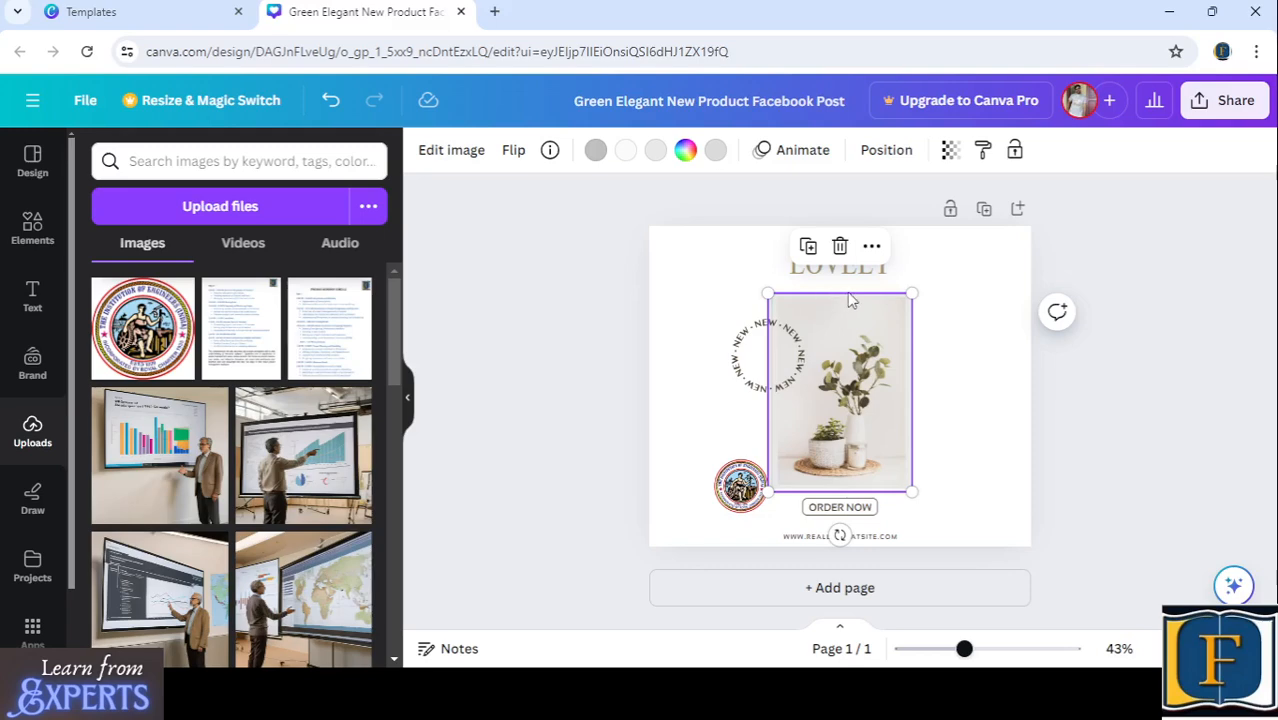
pyautogui.click(871, 247)
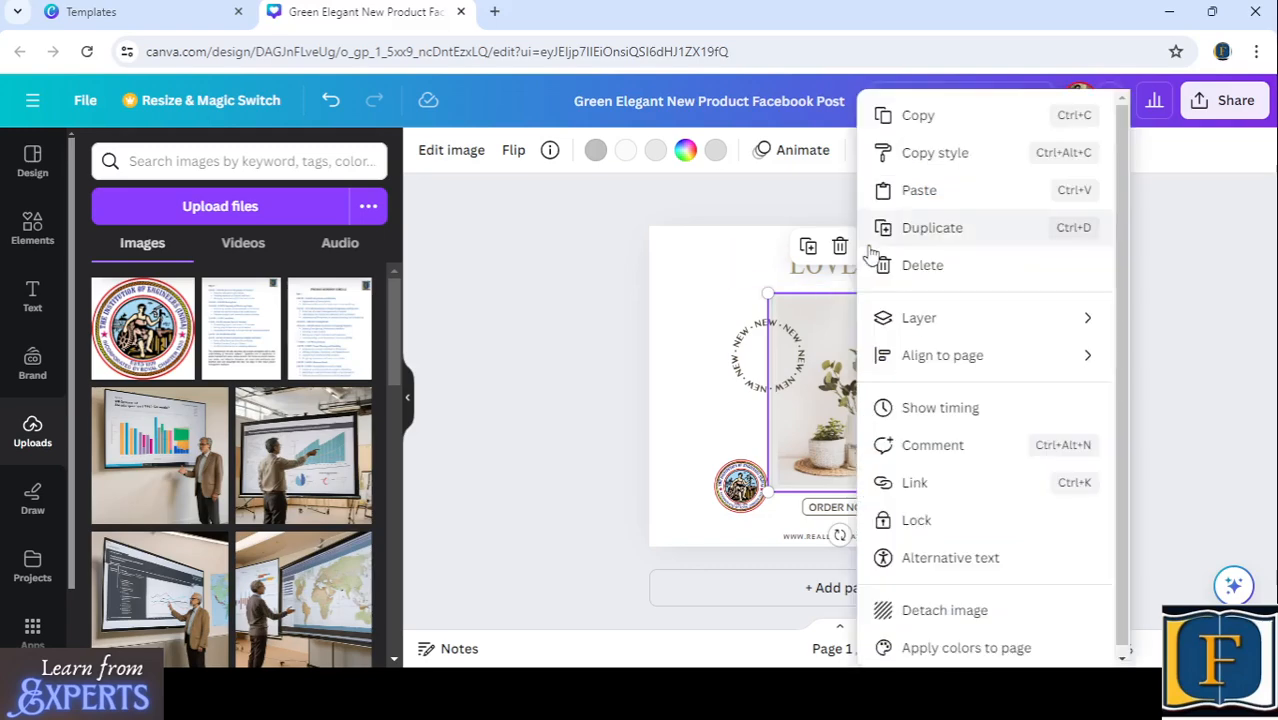
pyautogui.click(935, 522)
# - Reduce the logo further and position it inside the lower-left corner of the plant photo
pyautogui.moveTo(740, 490); pyautogui.dragTo(782, 479)
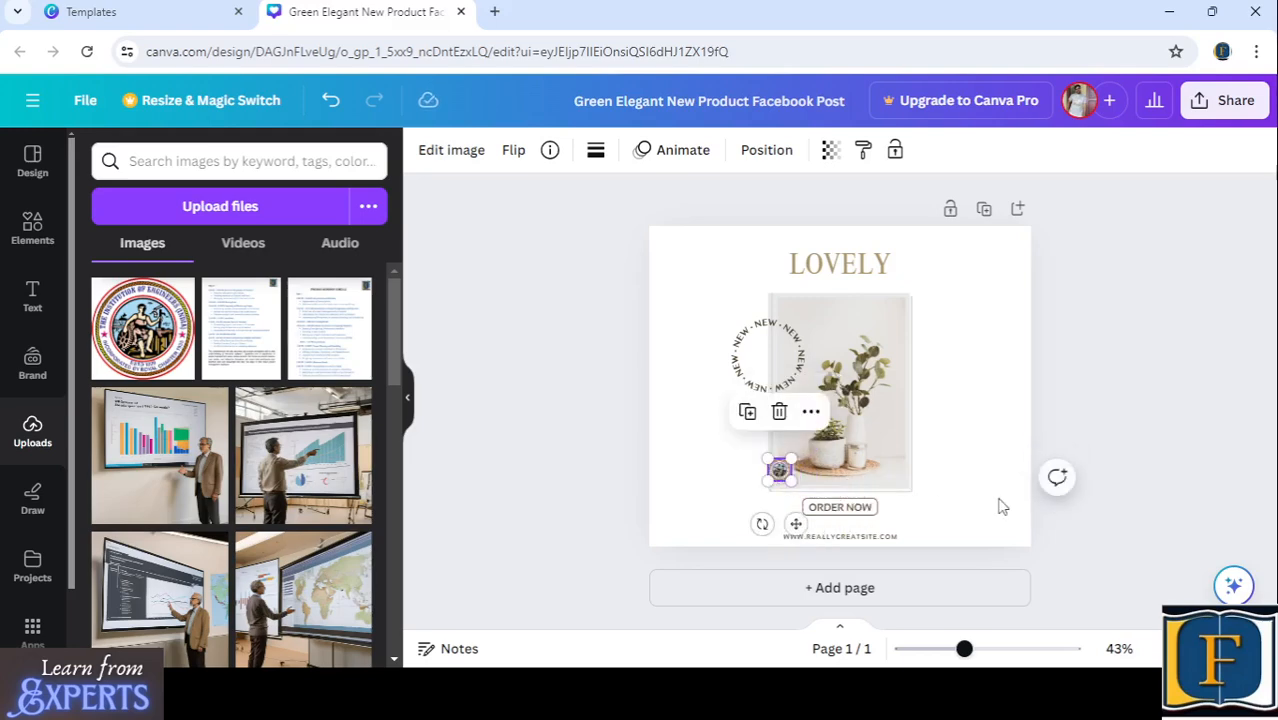
pyautogui.click(1001, 507)
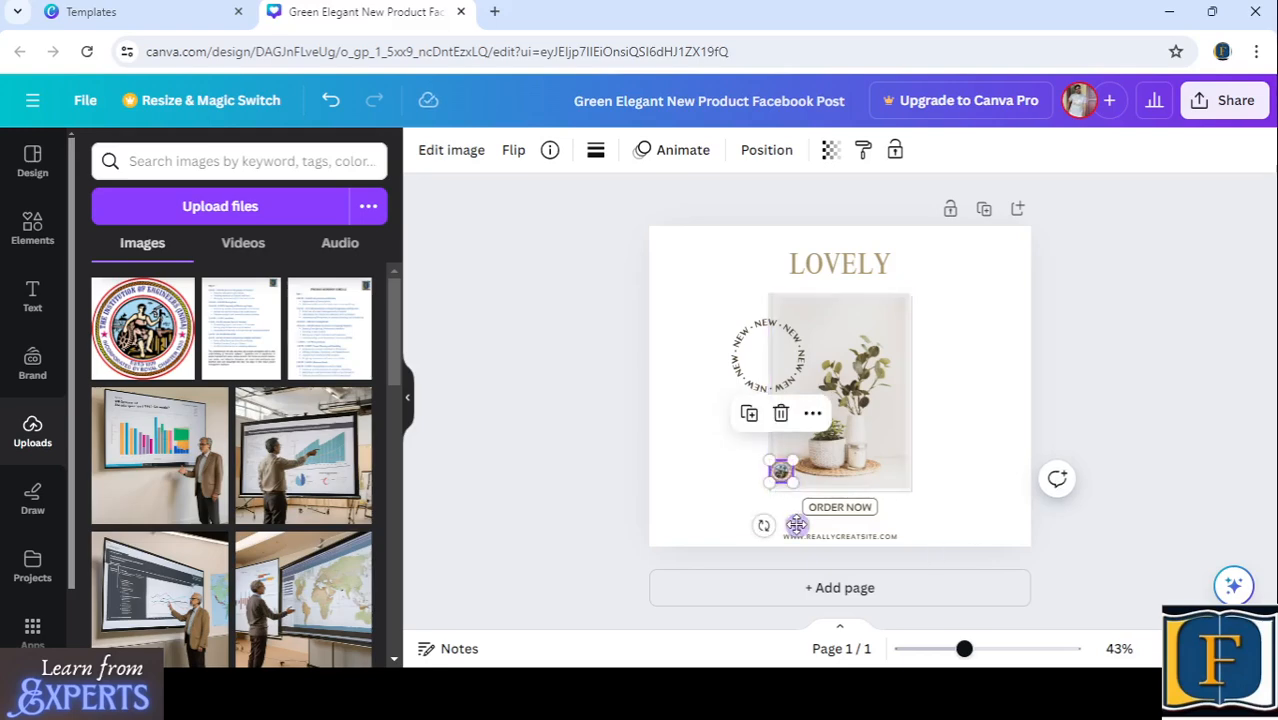
pyautogui.moveTo(797, 525); pyautogui.dragTo(795, 535)
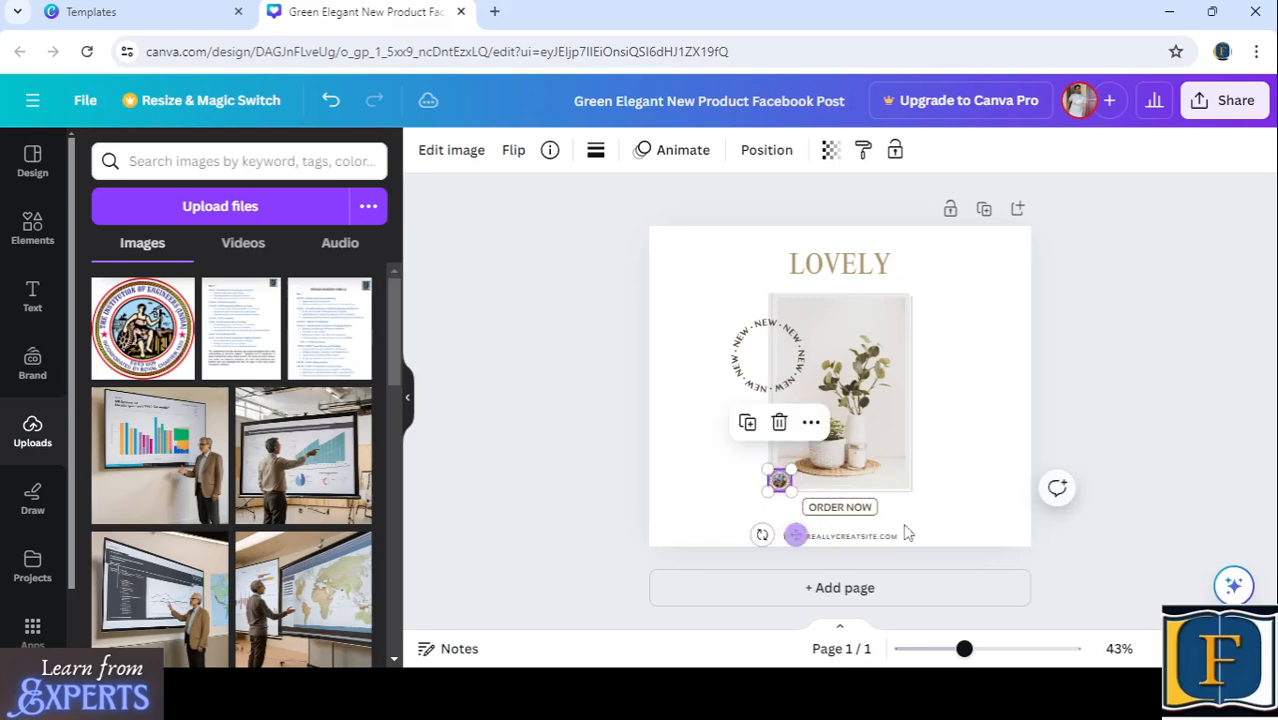
pyautogui.click(1008, 447)
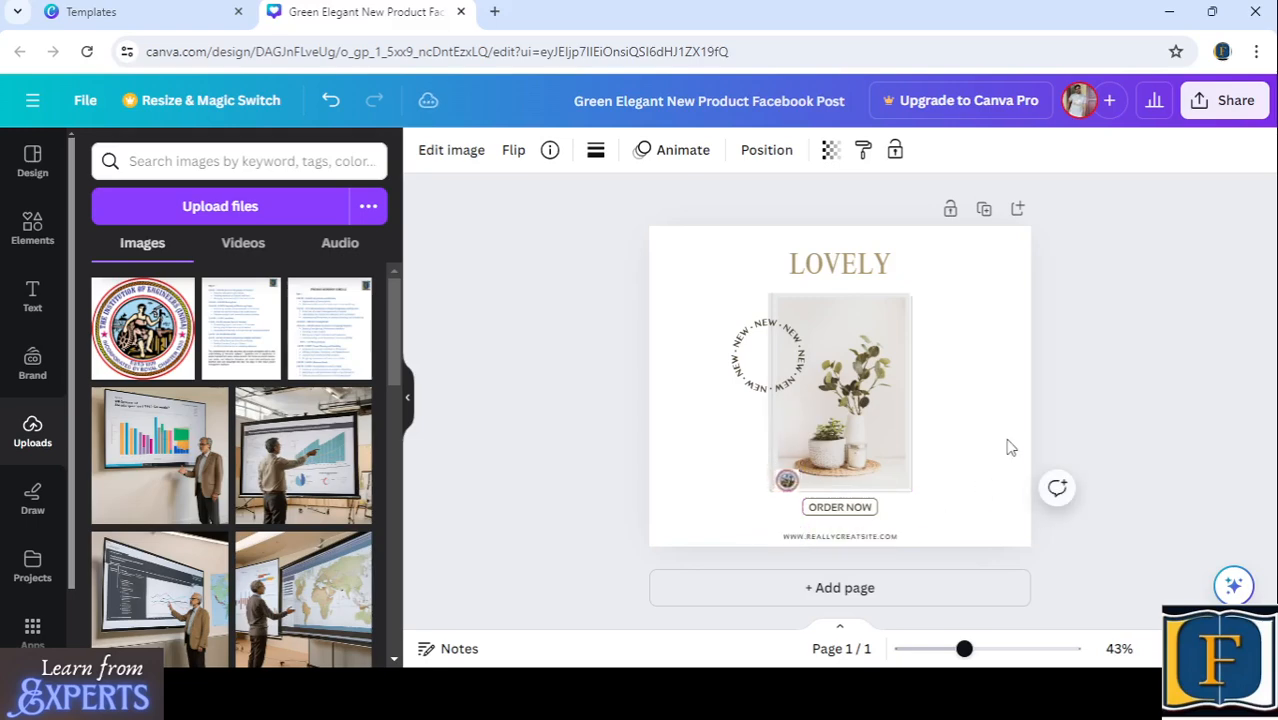
pyautogui.press('Up')
pyautogui.press('Up')
pyautogui.press('Up')
pyautogui.press('Up')
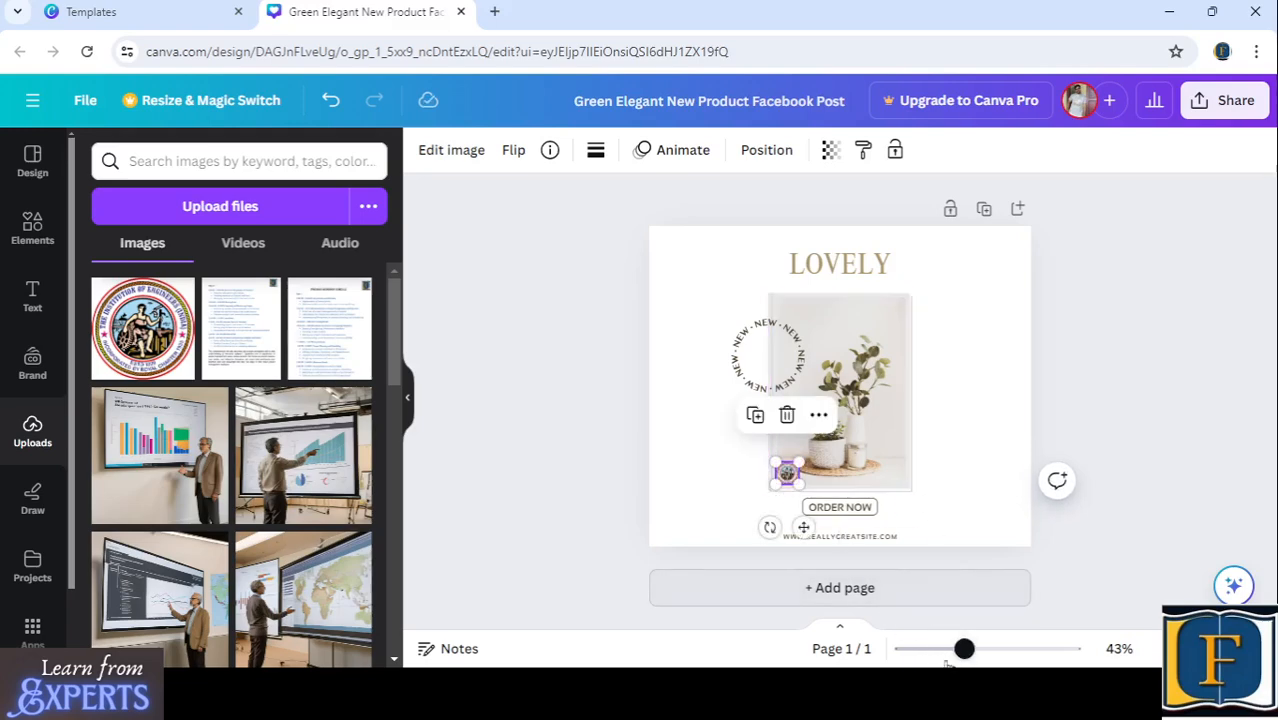
# - Shift the logo slightly up and to the right, clear of the photo's frame edge
pyautogui.moveTo(965, 650); pyautogui.dragTo(1028, 650)
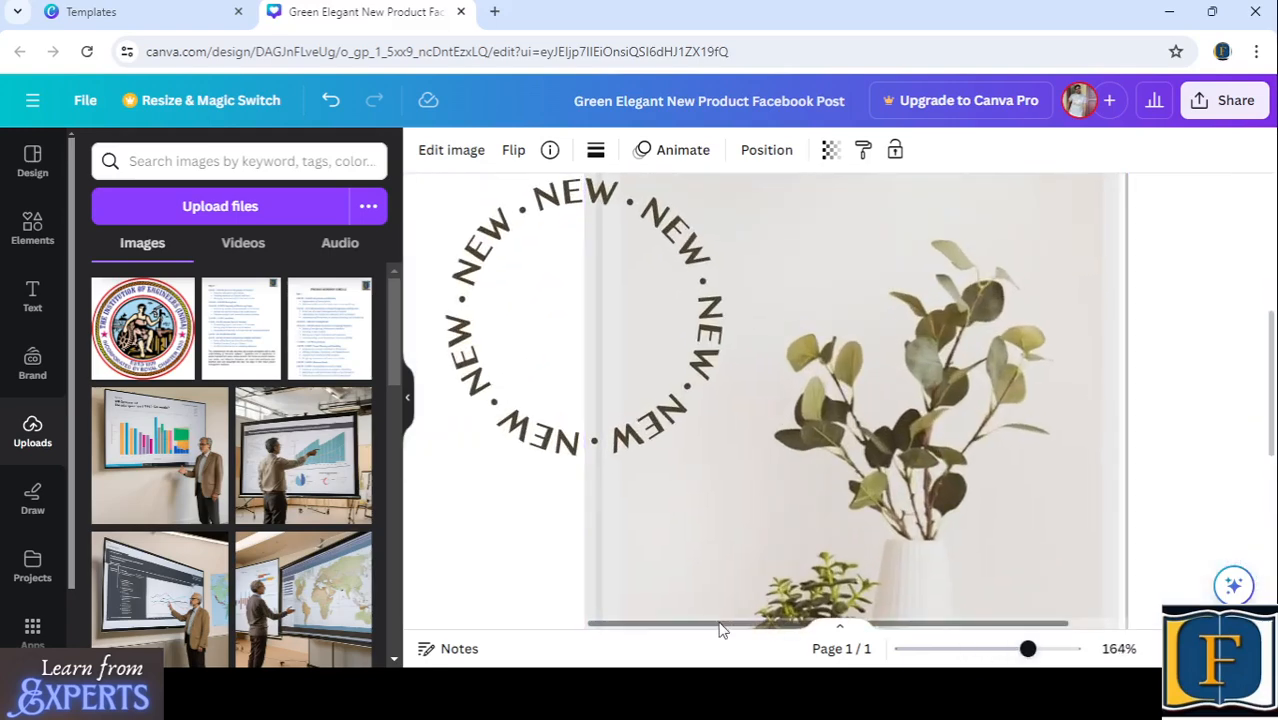
pyautogui.moveTo(723, 630); pyautogui.dragTo(833, 634)
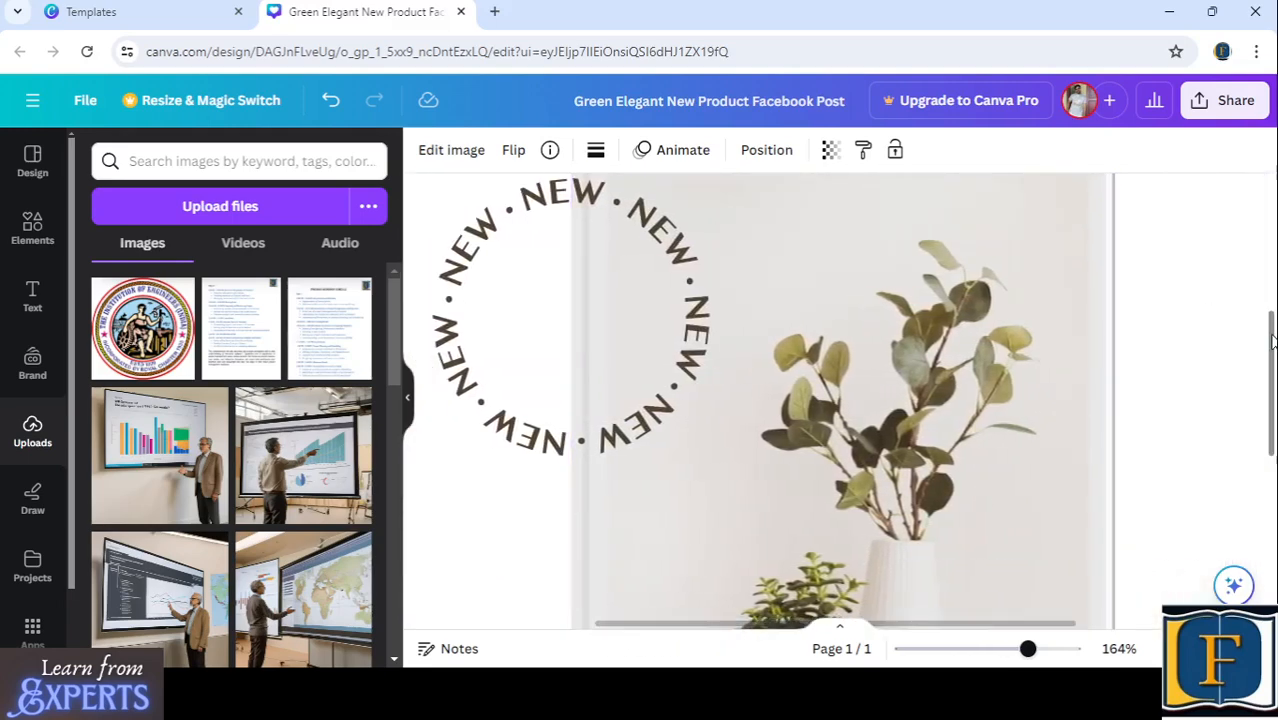
pyautogui.moveTo(1272, 342); pyautogui.dragTo(1272, 453)
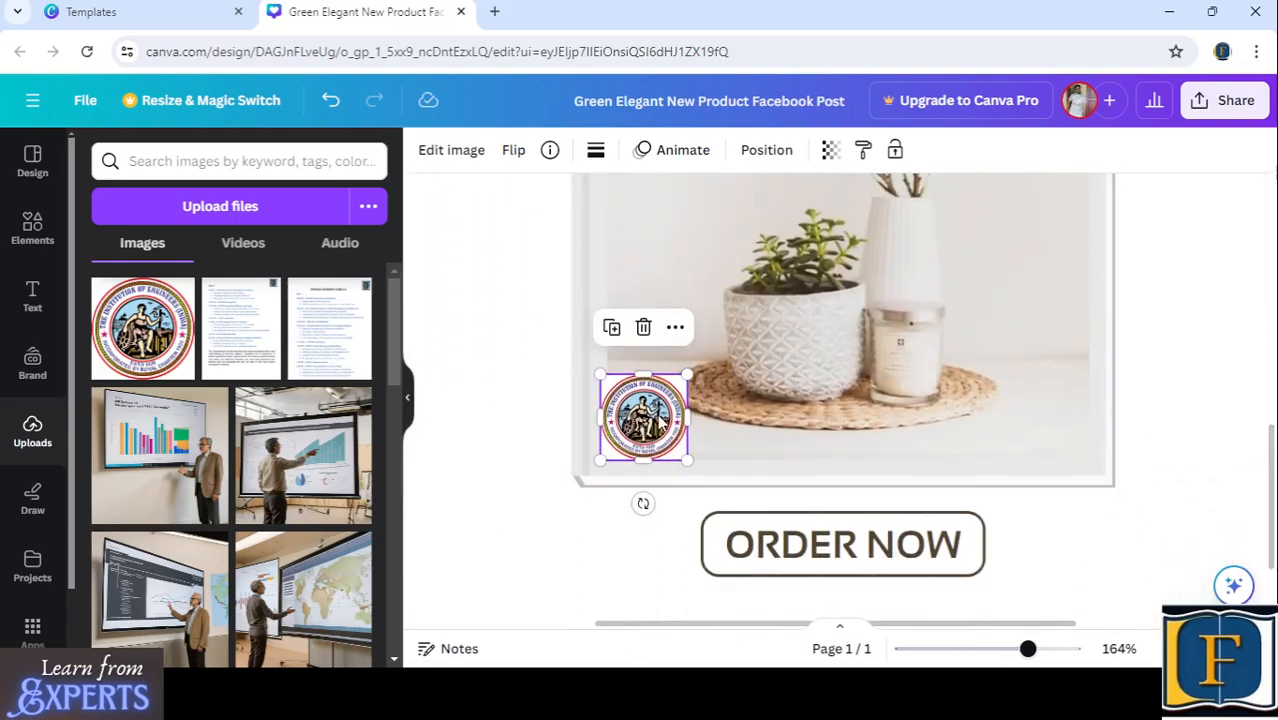
pyautogui.moveTo(649, 424); pyautogui.dragTo(651, 412)
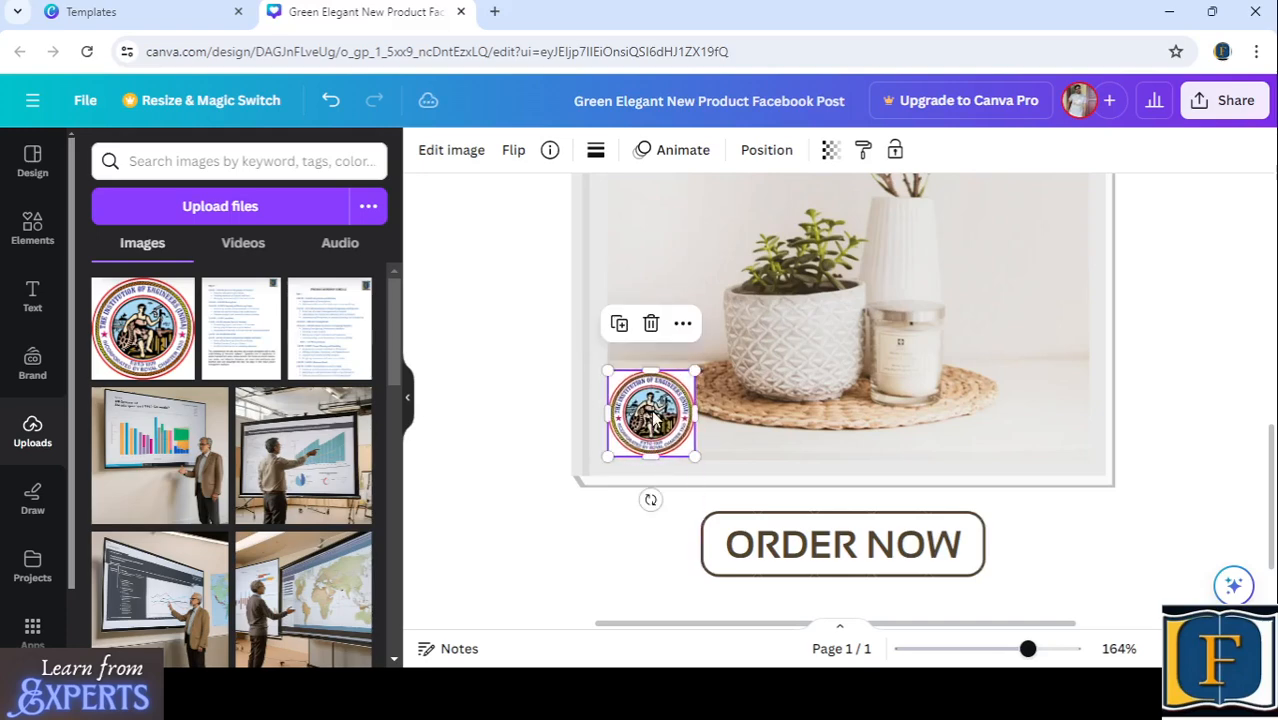
pyautogui.click(552, 514)
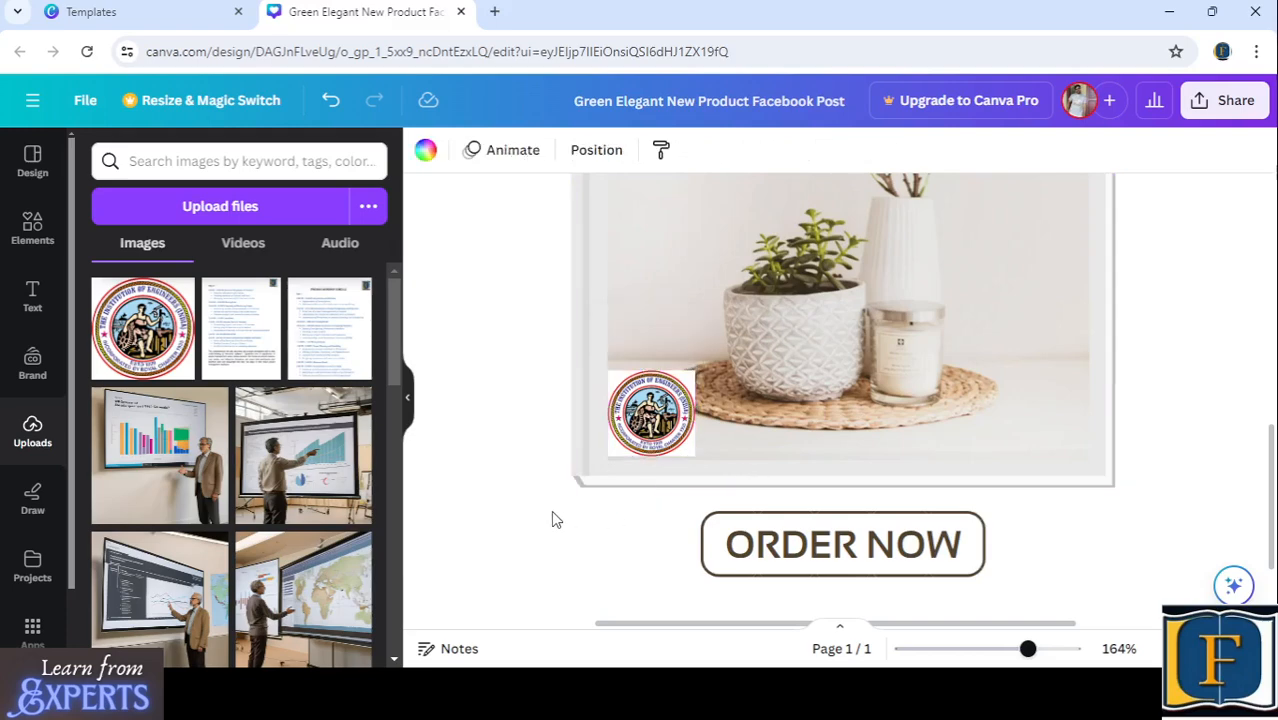
# - Set the logo's transparency to 49 so it blends into the plant photo
pyautogui.click(688, 380)
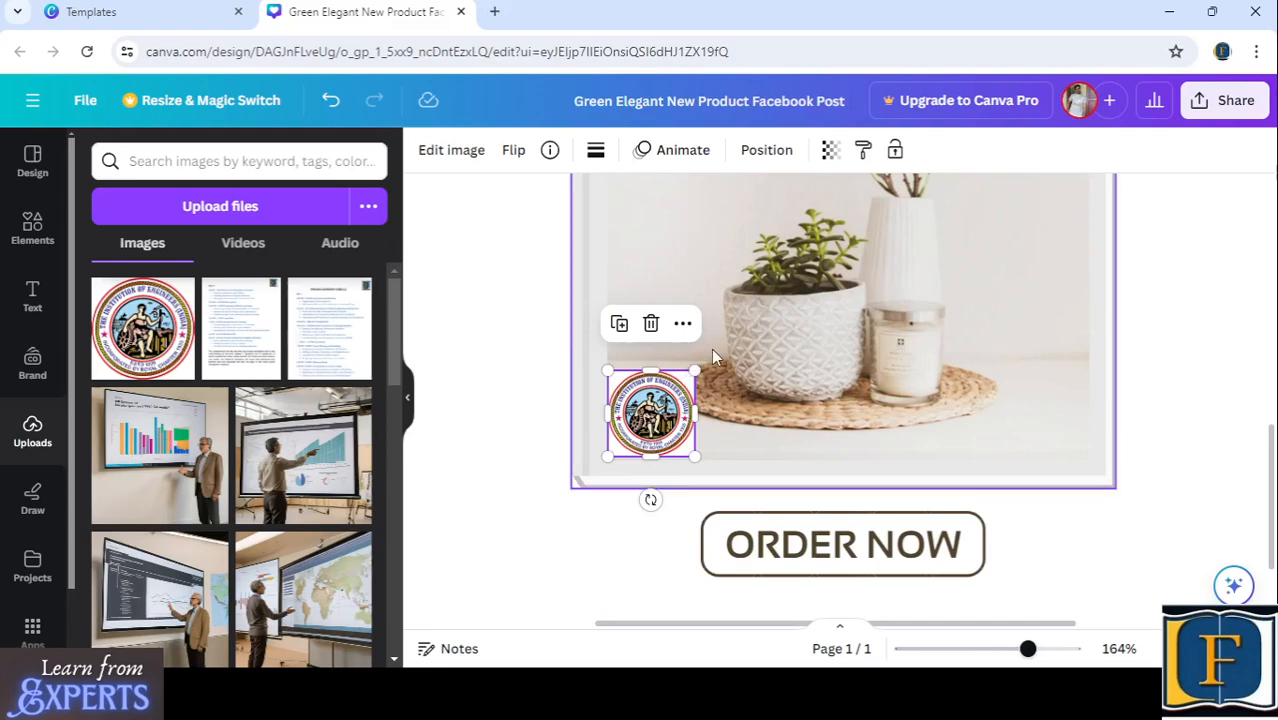
pyautogui.click(829, 158)
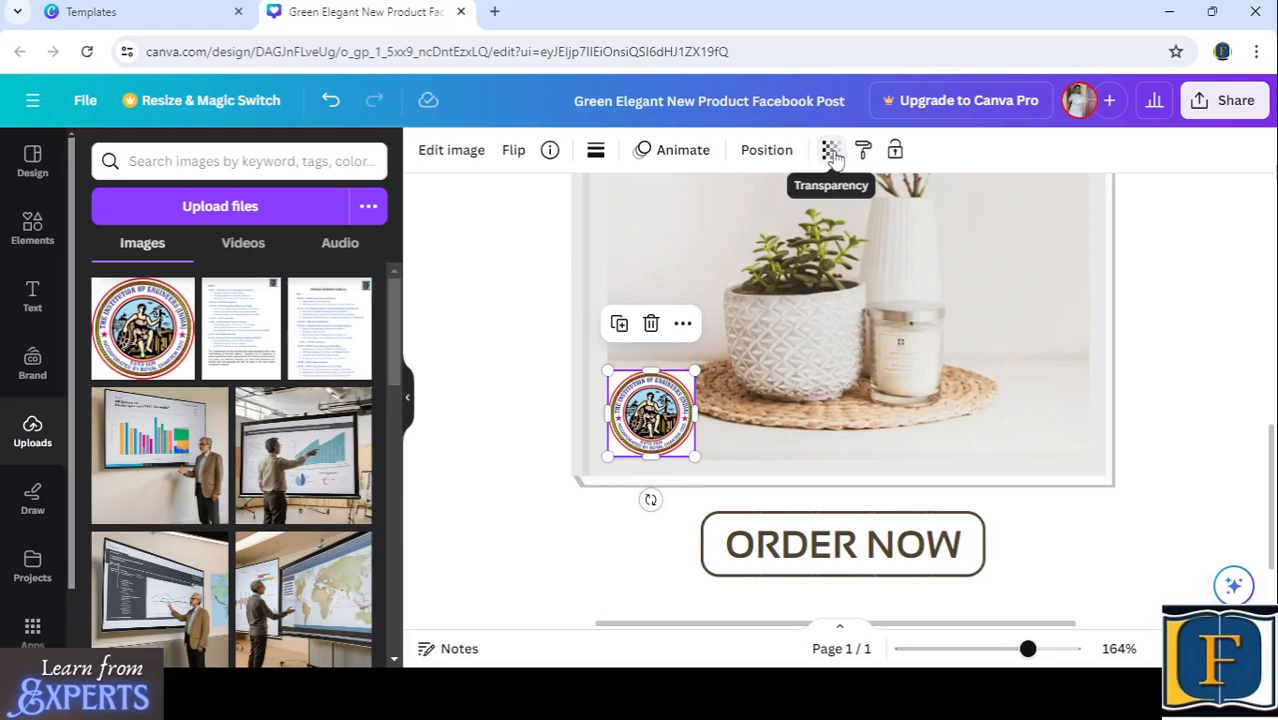
pyautogui.click(831, 158)
pyautogui.moveTo(776, 234); pyautogui.dragTo(717, 245)
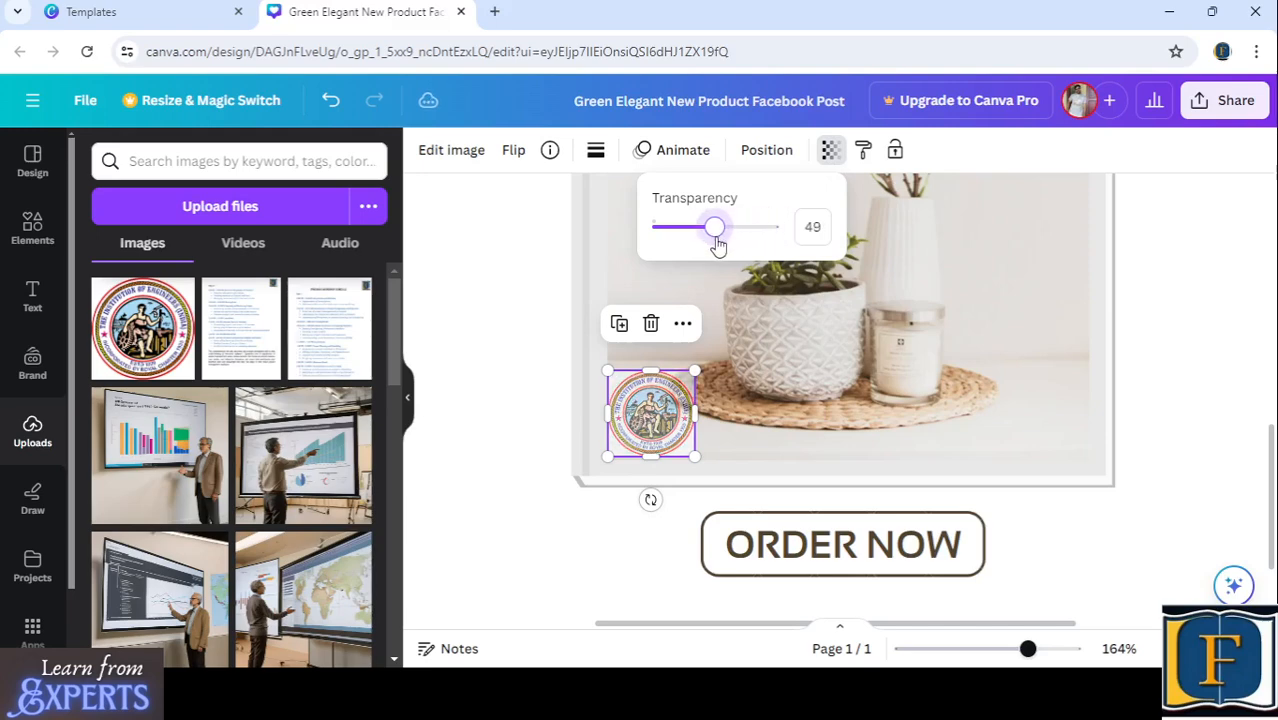
pyautogui.click(508, 328)
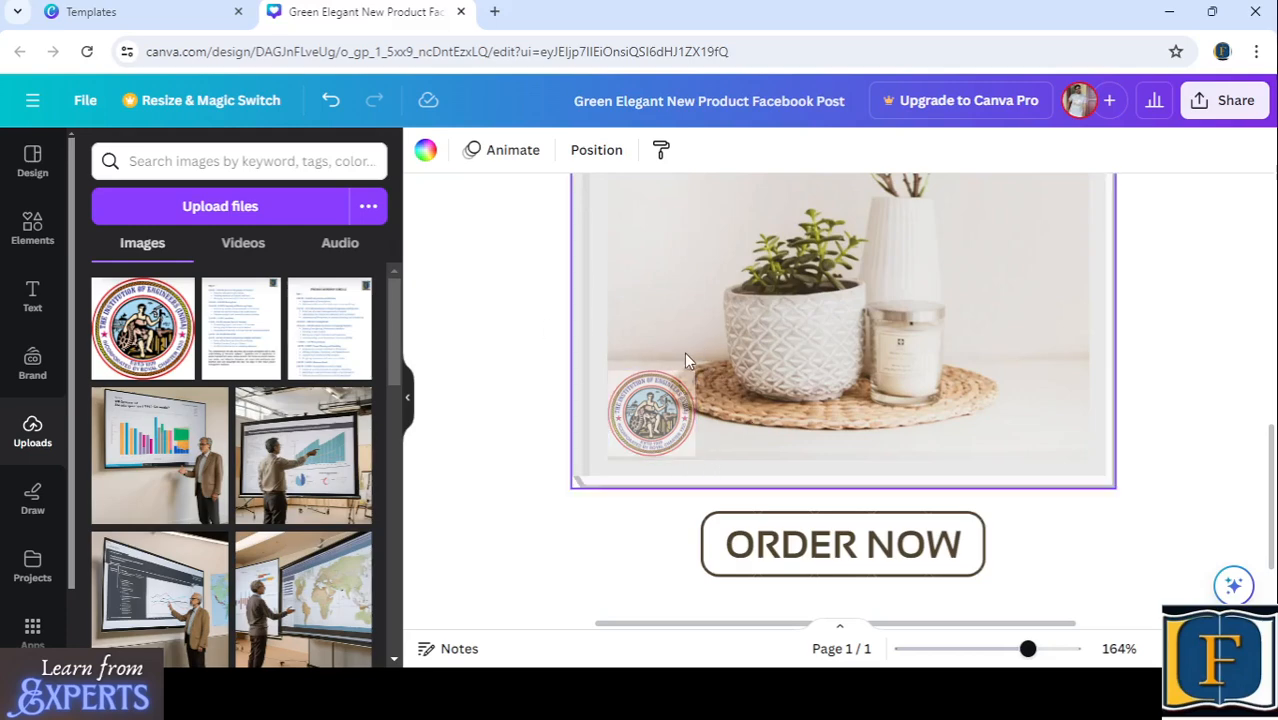
pyautogui.click(657, 374)
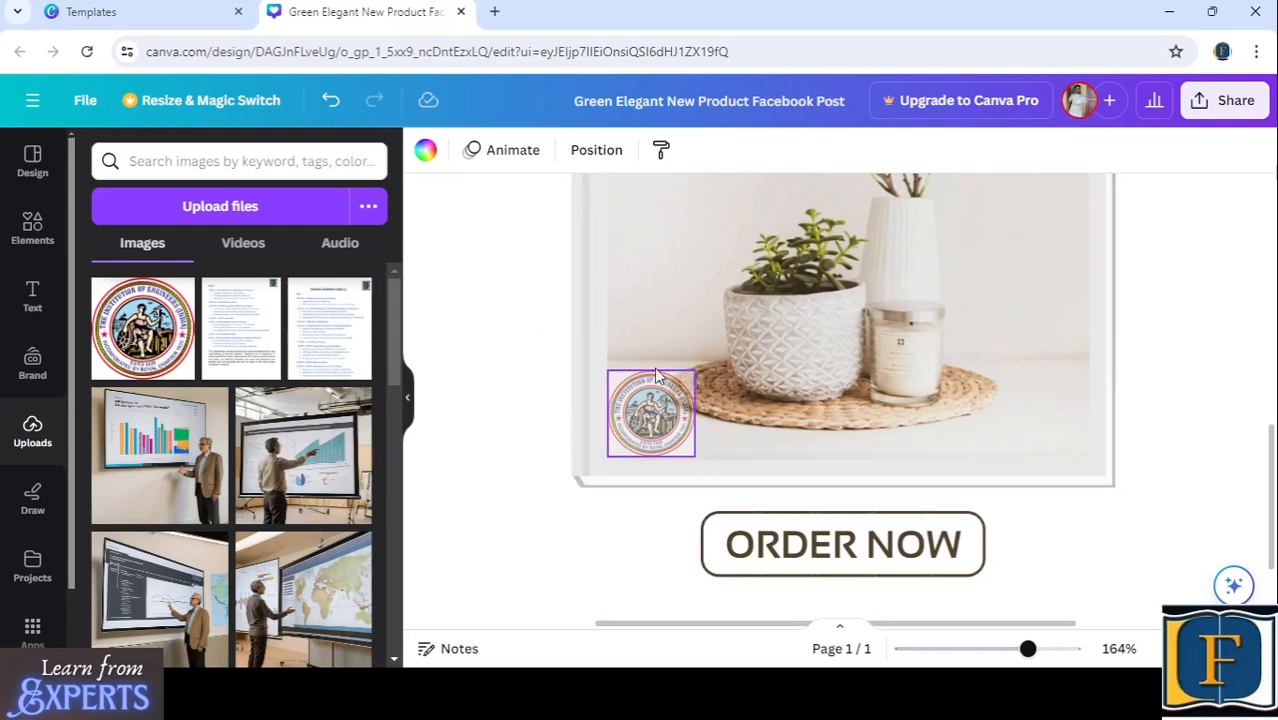
# - Move the circular NEW badge onto the lower-right corner of the plant photo
pyautogui.click(650, 428)
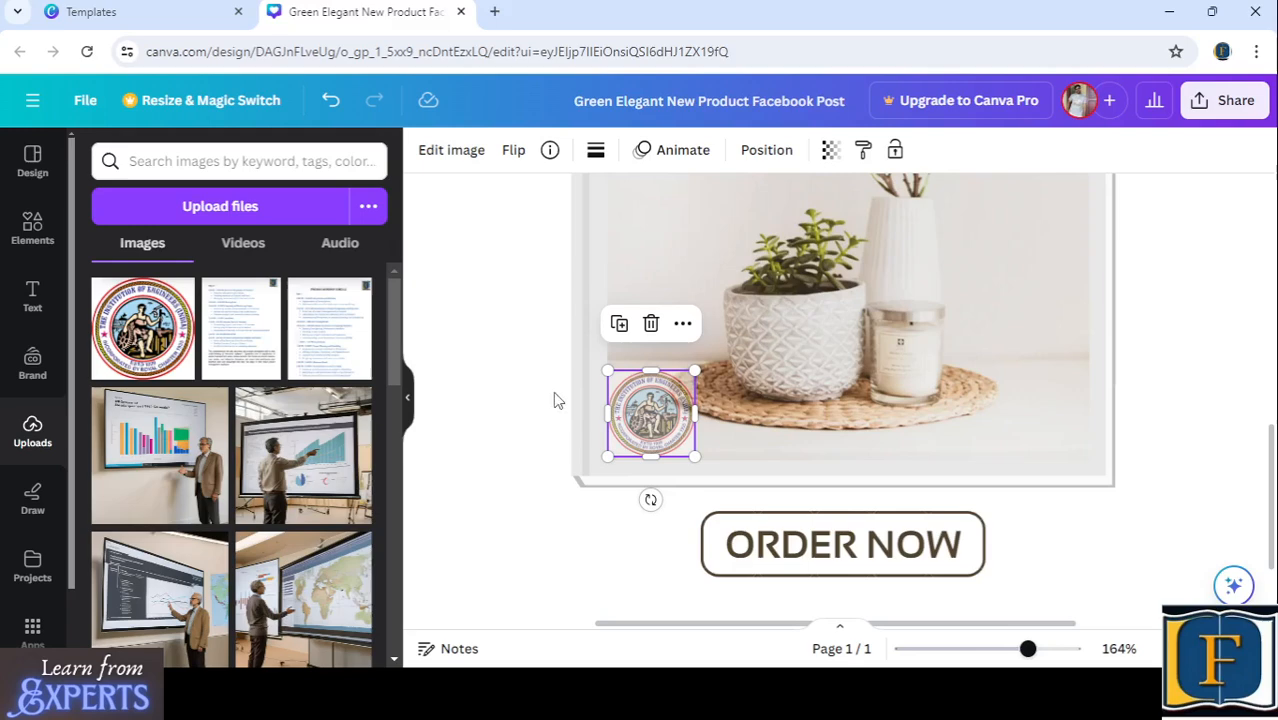
pyautogui.click(522, 408)
pyautogui.scroll(1, 745, 407)
pyautogui.scroll(3, 759, 414)
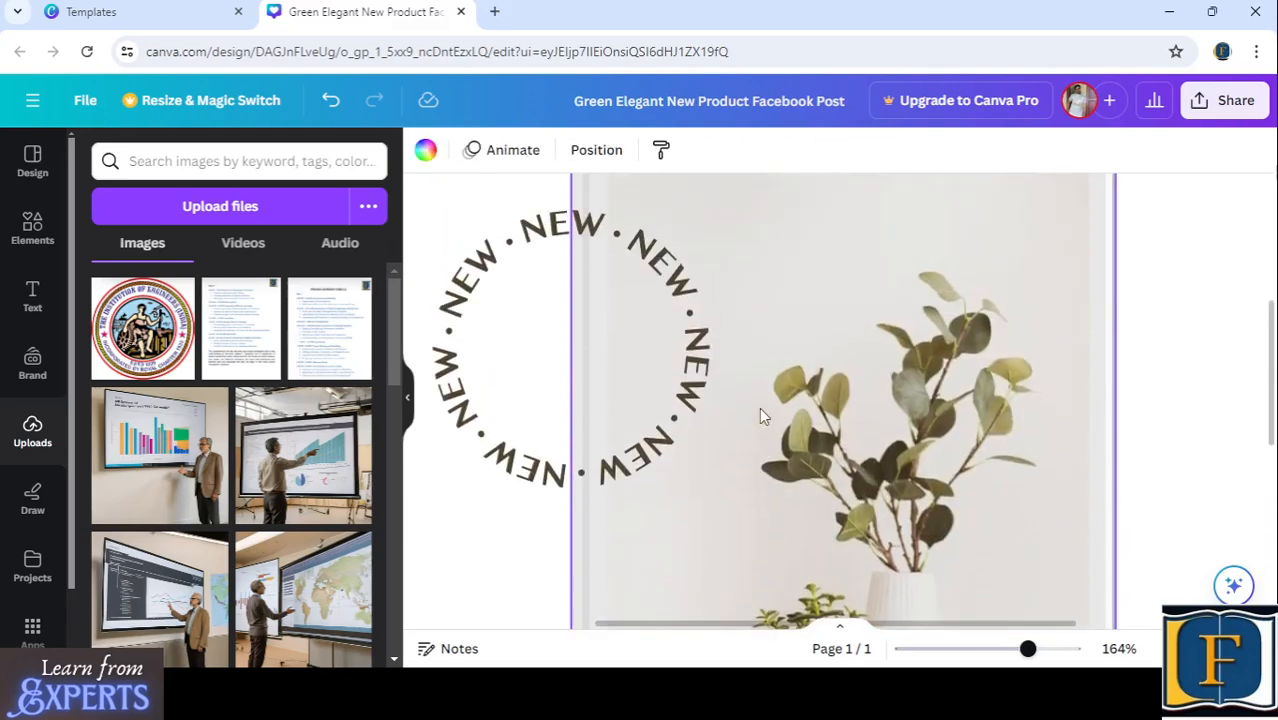
pyautogui.scroll(-5, 762, 414)
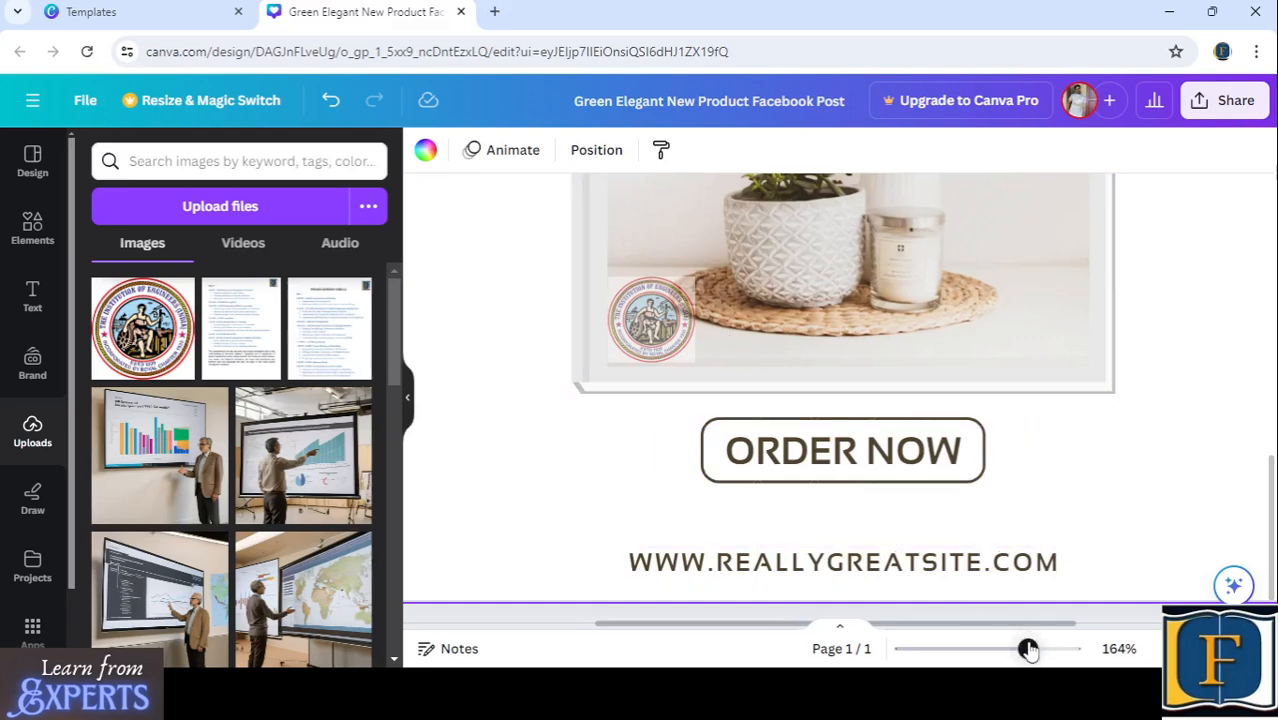
pyautogui.moveTo(1027, 648); pyautogui.dragTo(972, 650)
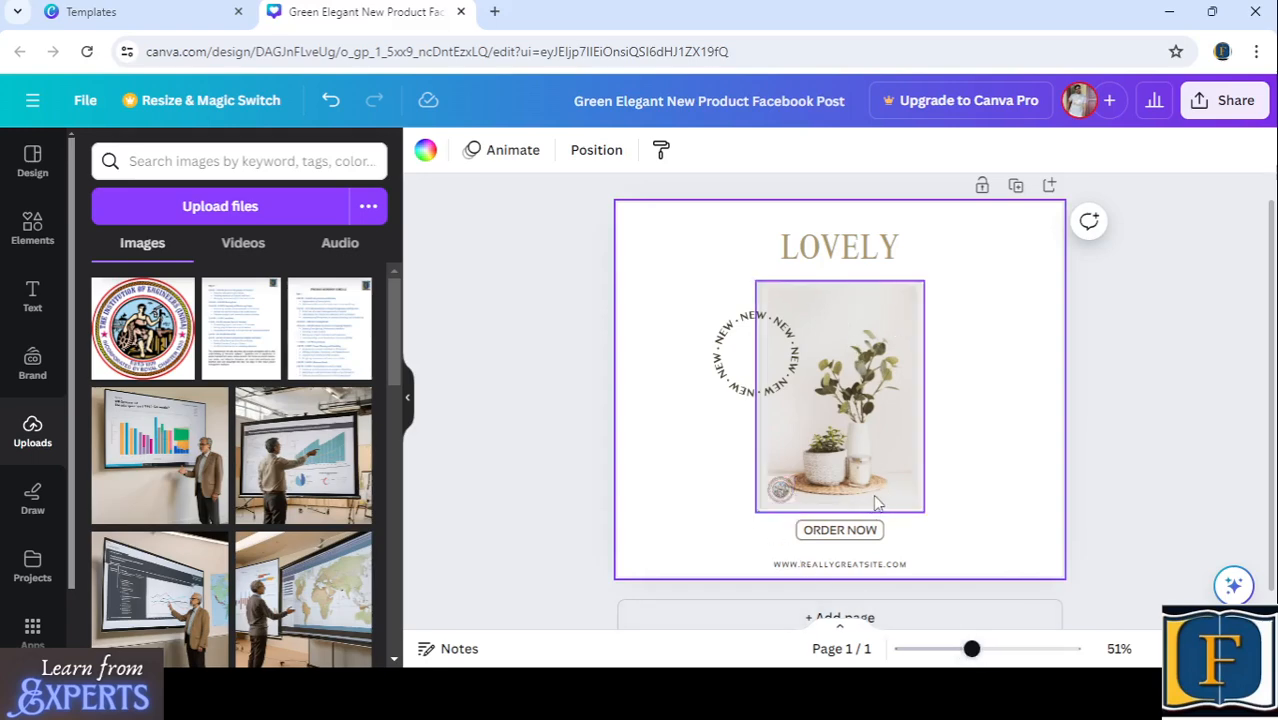
pyautogui.click(769, 341)
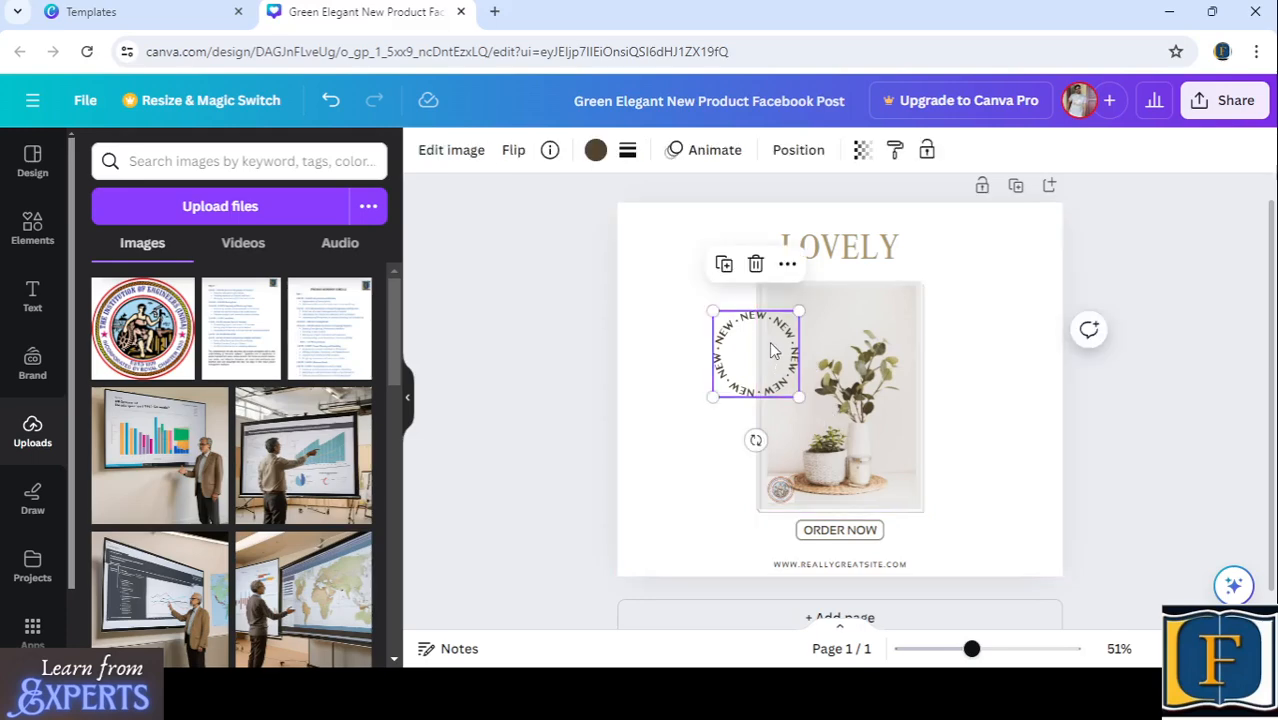
pyautogui.moveTo(769, 341); pyautogui.dragTo(938, 475)
pyautogui.click(1144, 366)
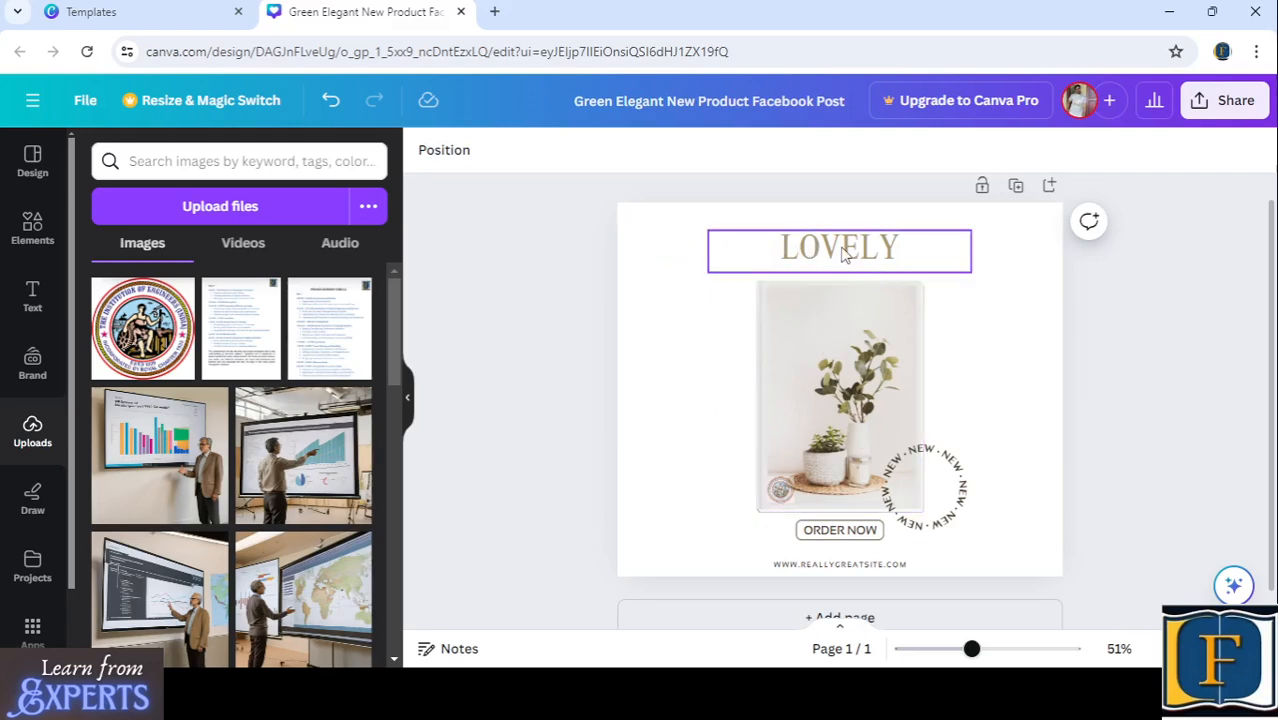
pyautogui.click(646, 351)
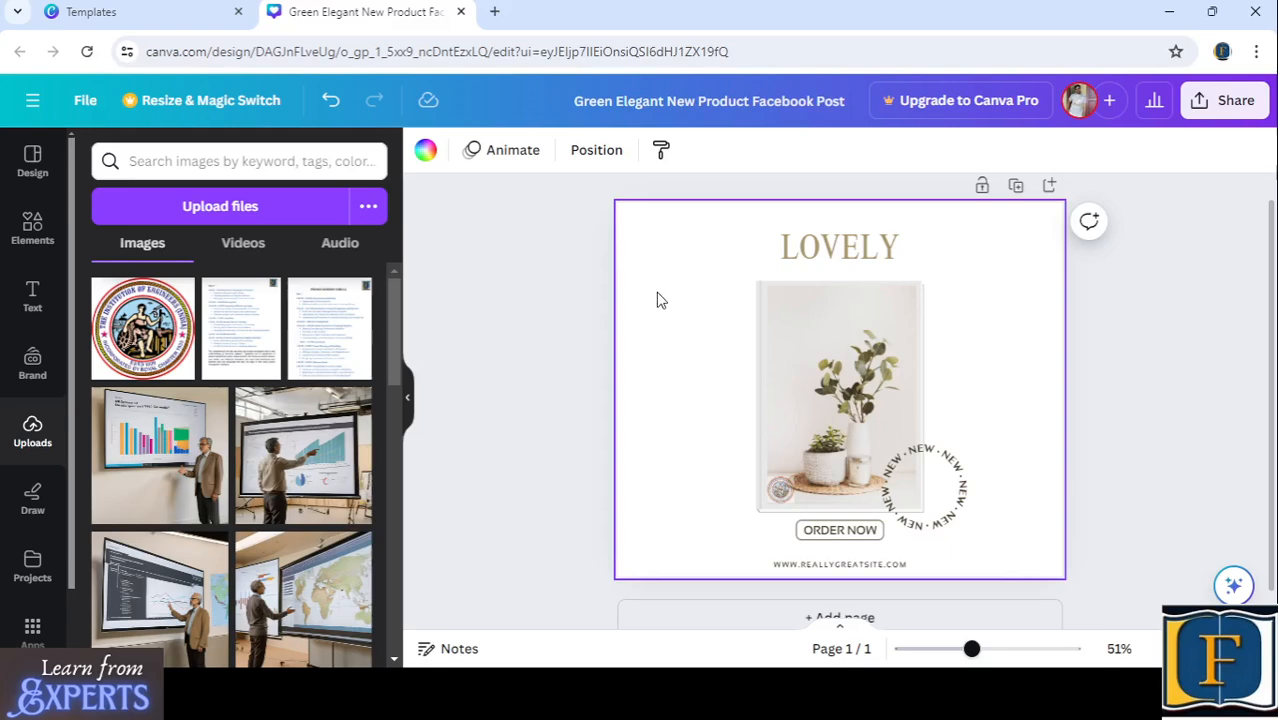
# - Add the mustard and beige Ayurvedic Resort Treatment Sale Facebook post template as a second page
pyautogui.click(33, 165)
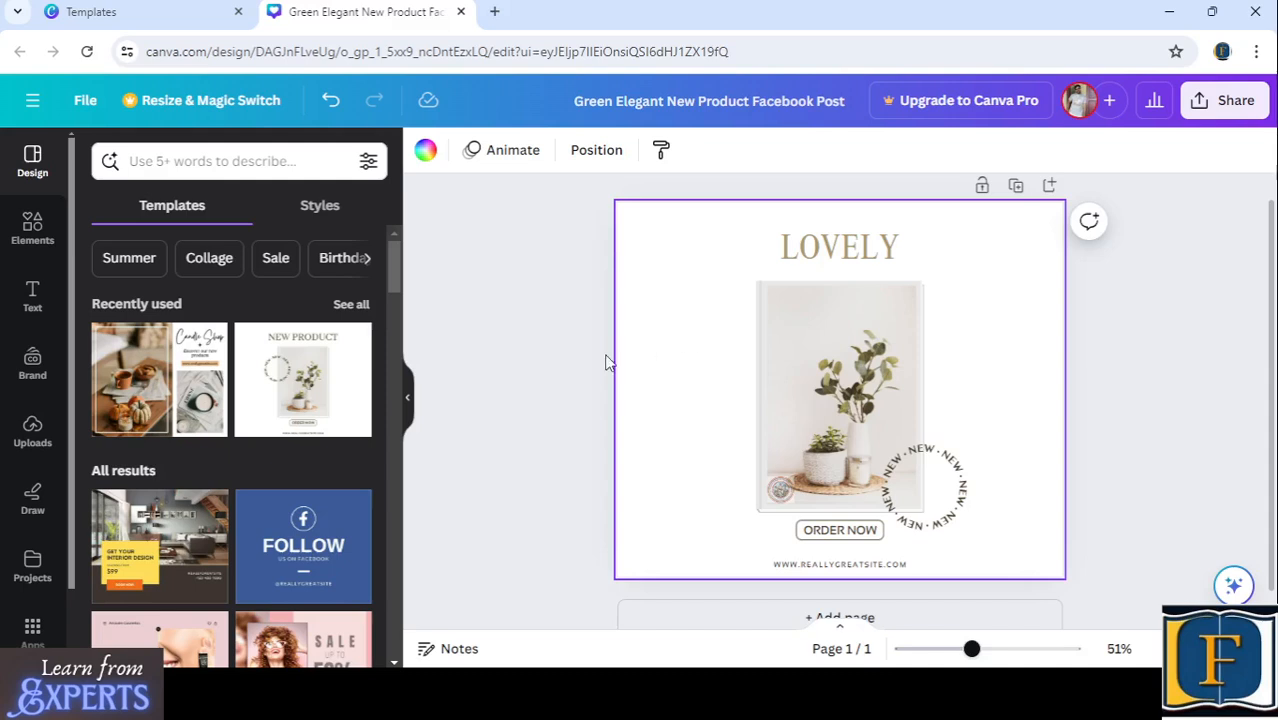
pyautogui.scroll(-3, 226, 445)
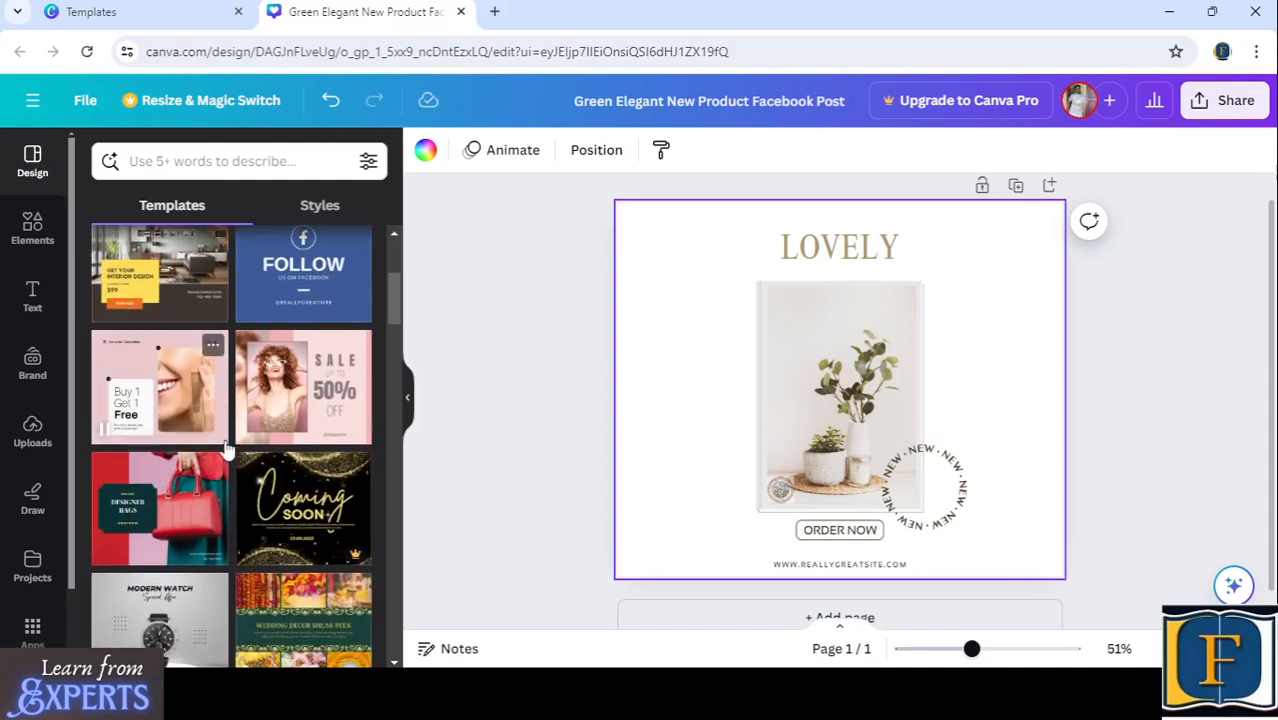
pyautogui.scroll(-2, 226, 450)
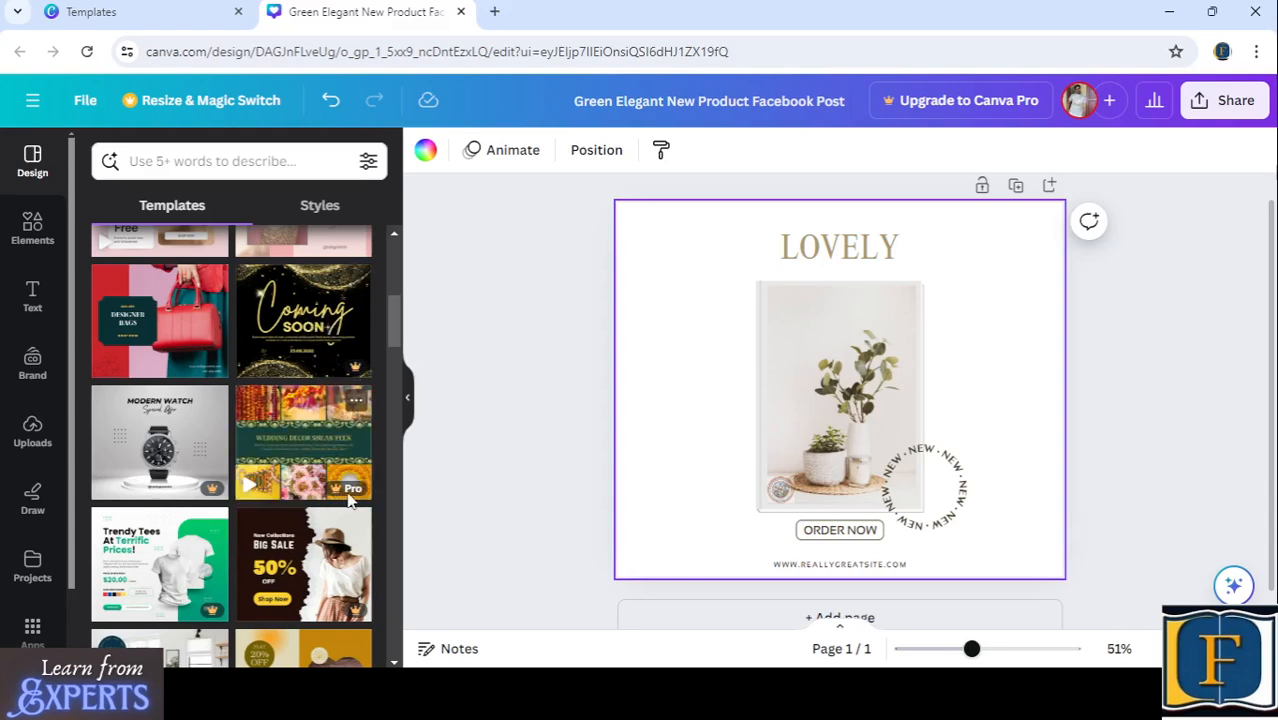
pyautogui.scroll(-3, 262, 430)
pyautogui.scroll(-1, 262, 430)
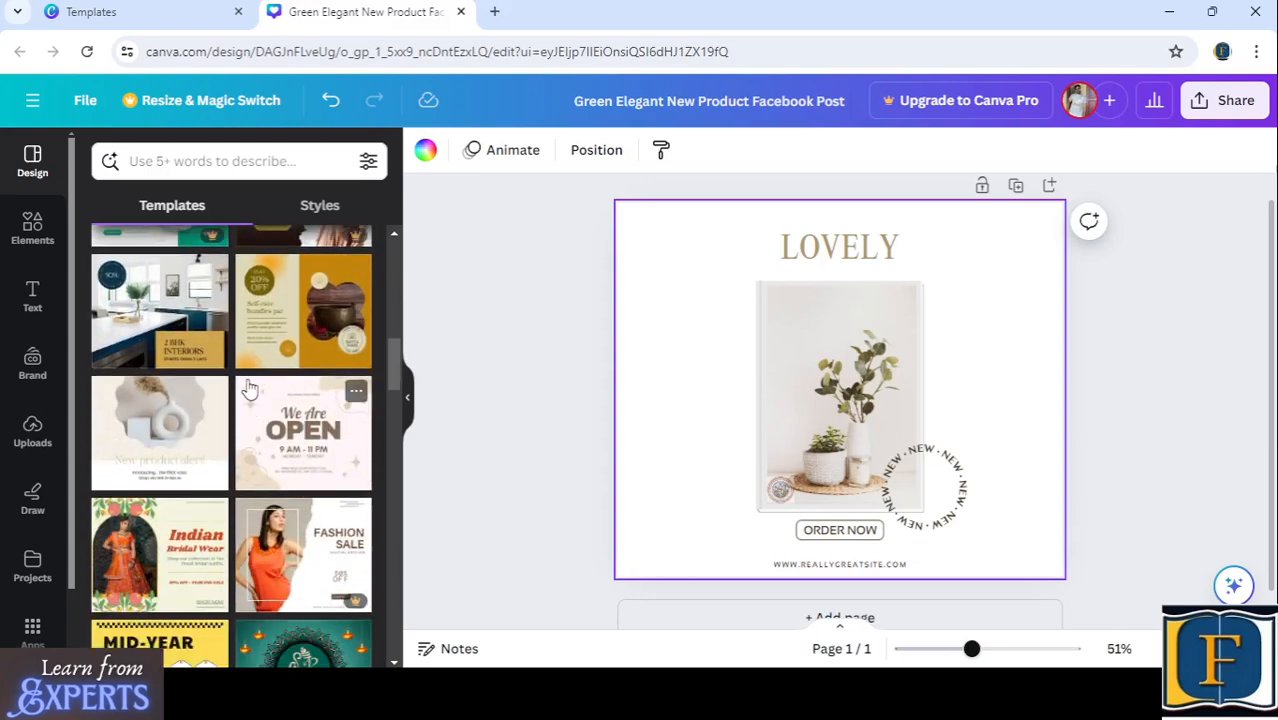
pyautogui.click(289, 321)
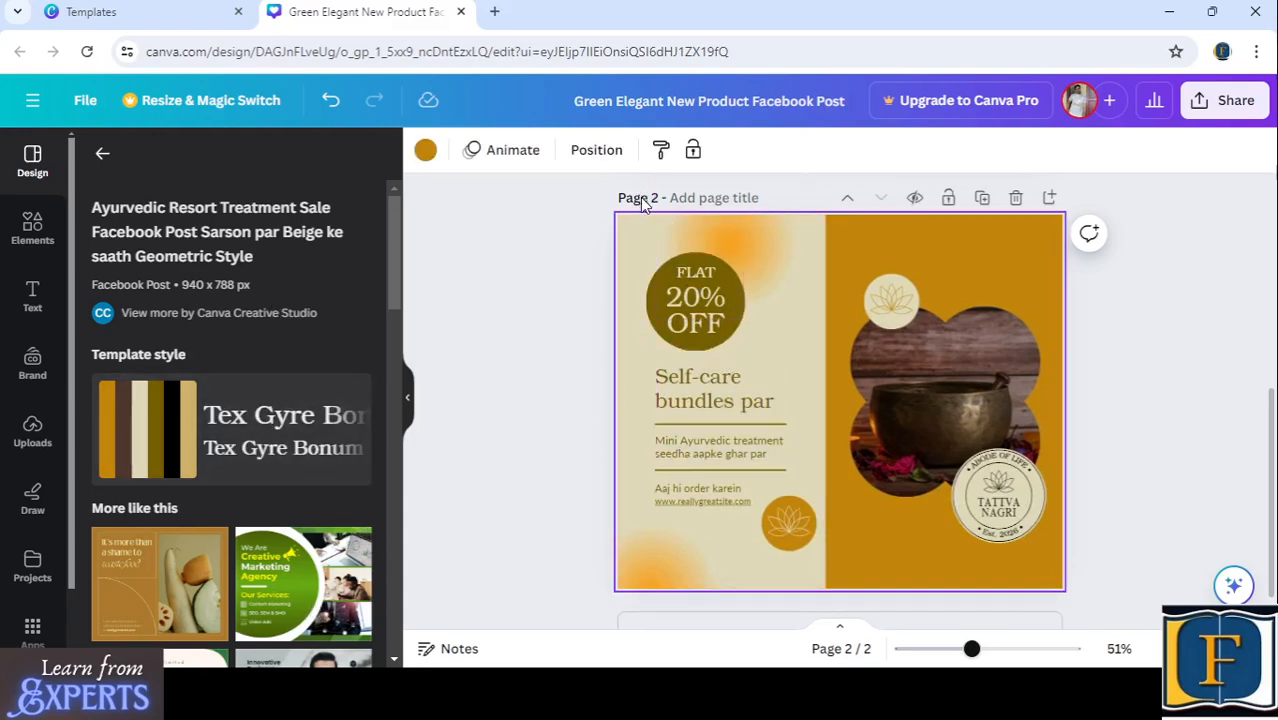
# - Delete page 1 with the LOVELY plant post, keeping only the Ayurvedic template page
pyautogui.scroll(-1, 725, 416)
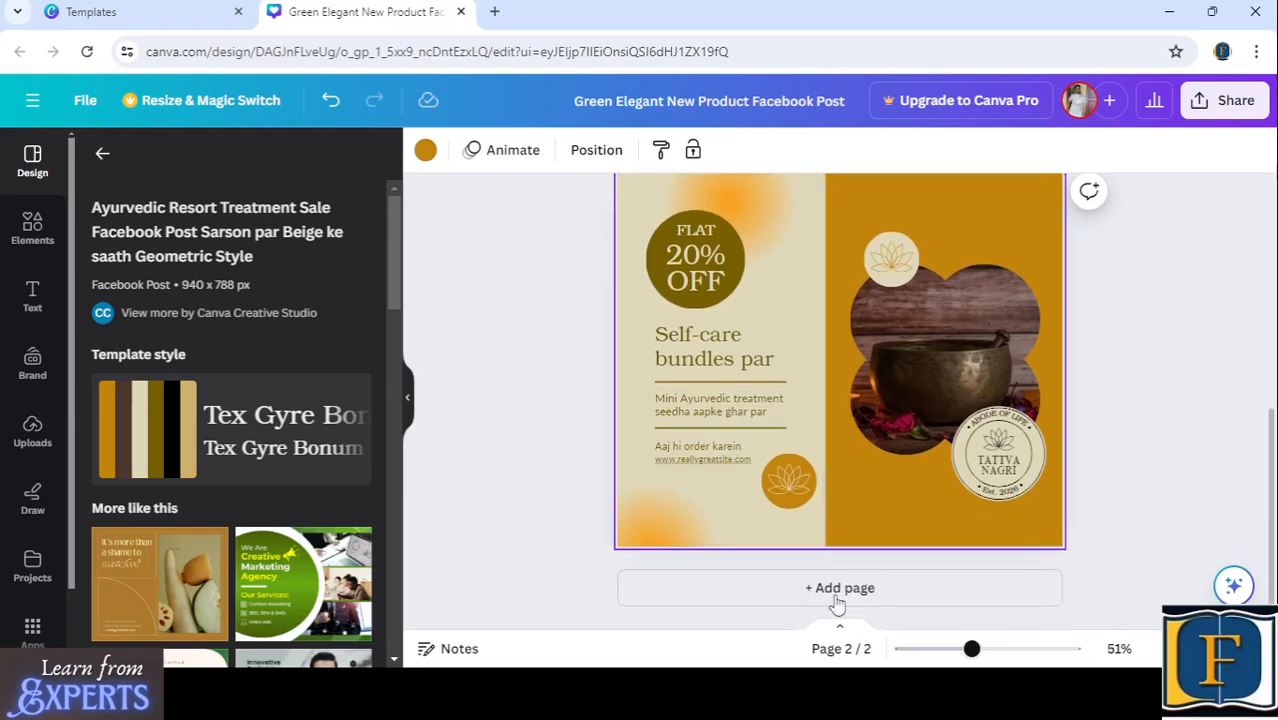
pyautogui.click(842, 650)
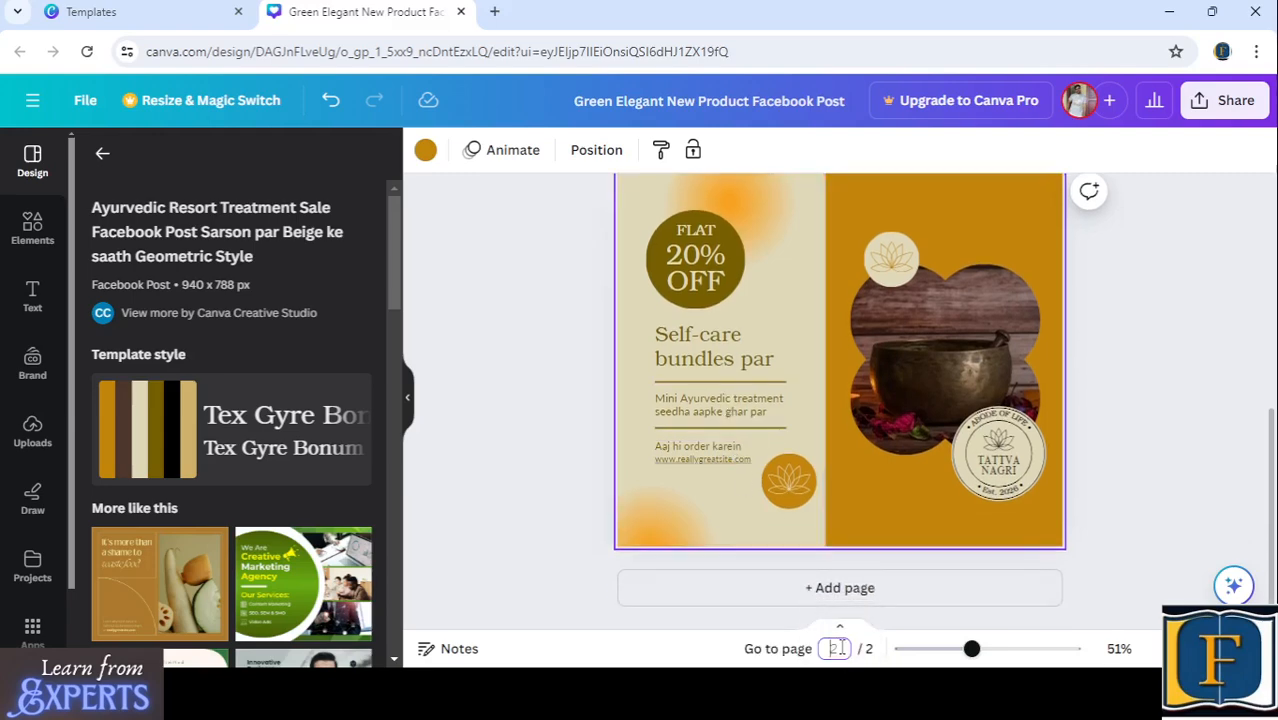
pyautogui.click(492, 535)
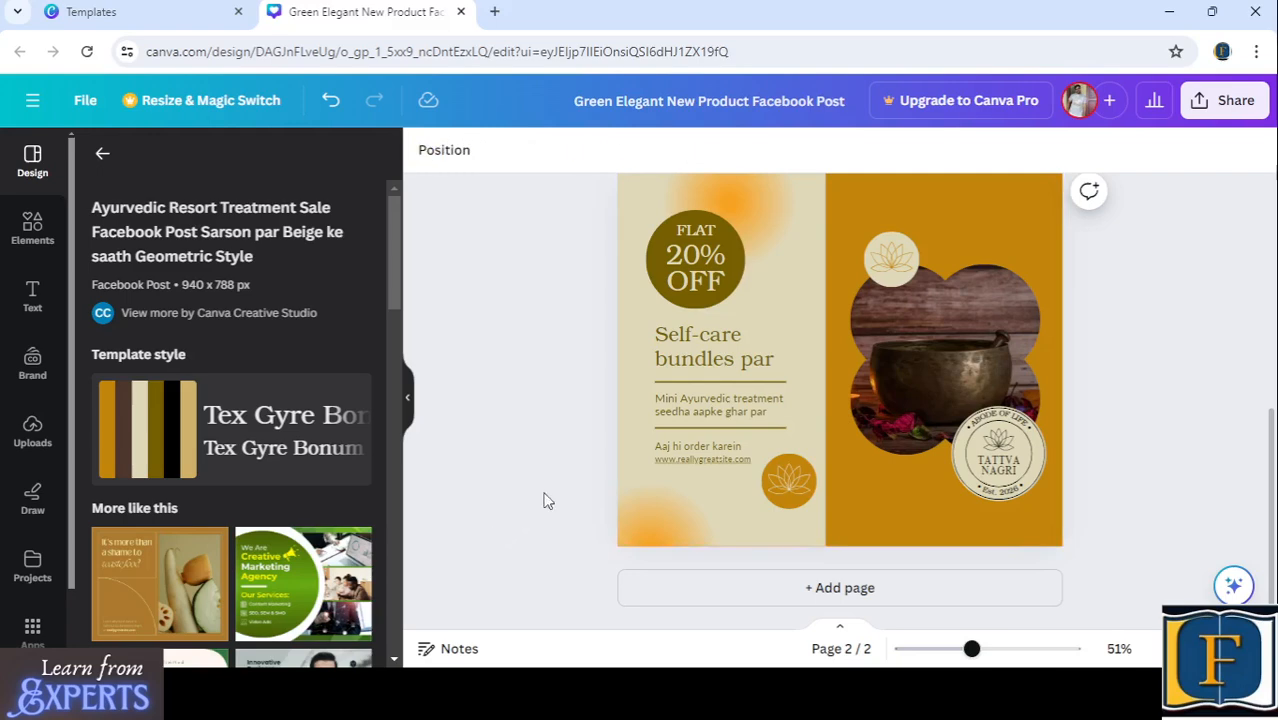
pyautogui.scroll(10, 740, 366)
pyautogui.scroll(-5, 740, 366)
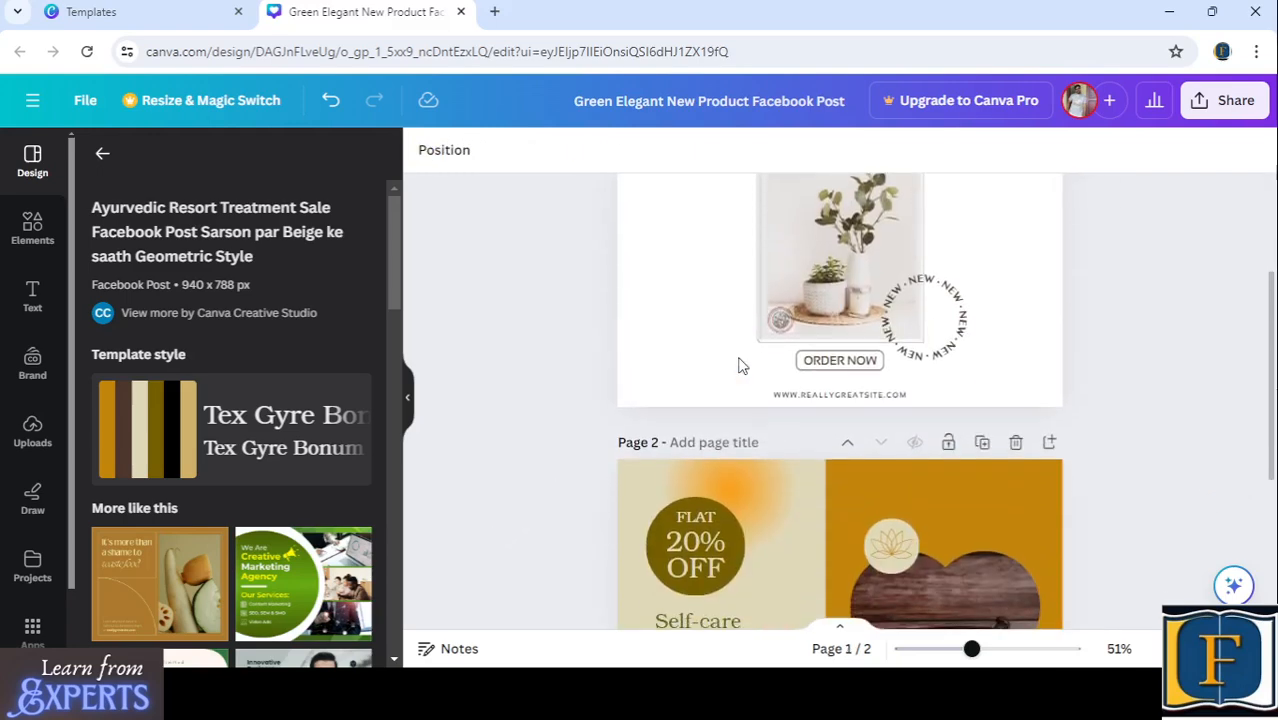
pyautogui.scroll(5, 738, 362)
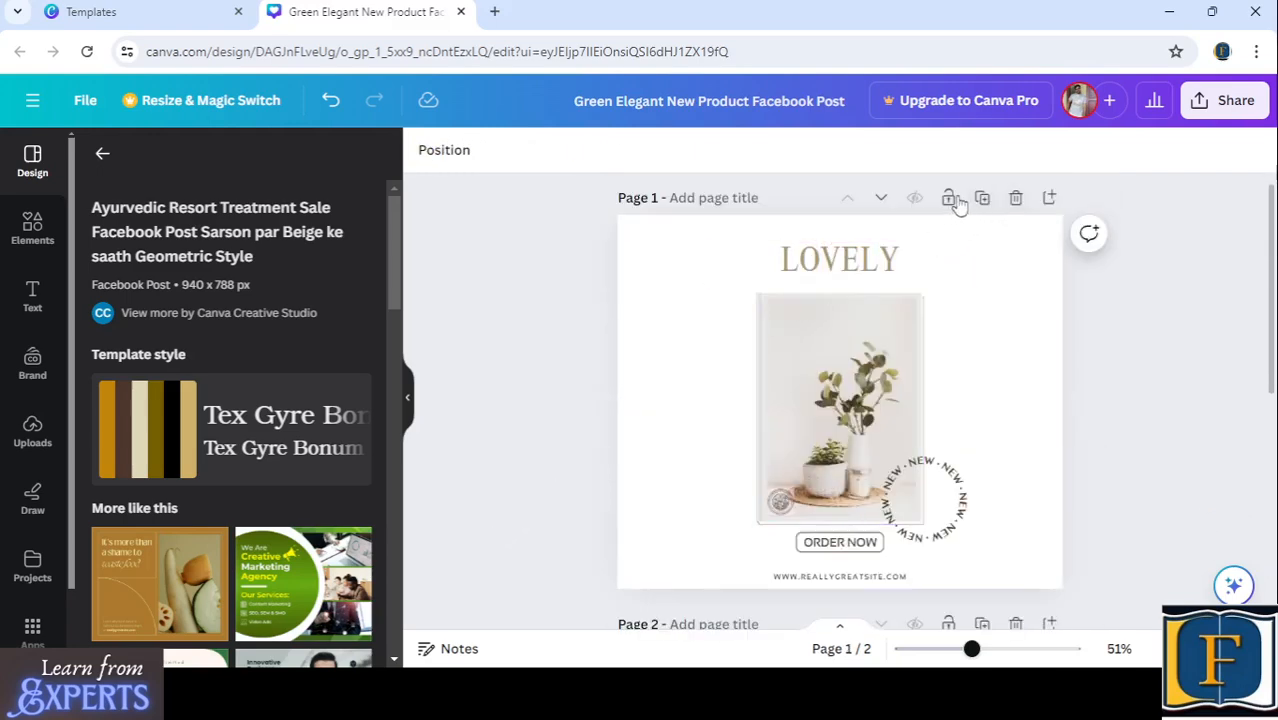
pyautogui.click(1016, 200)
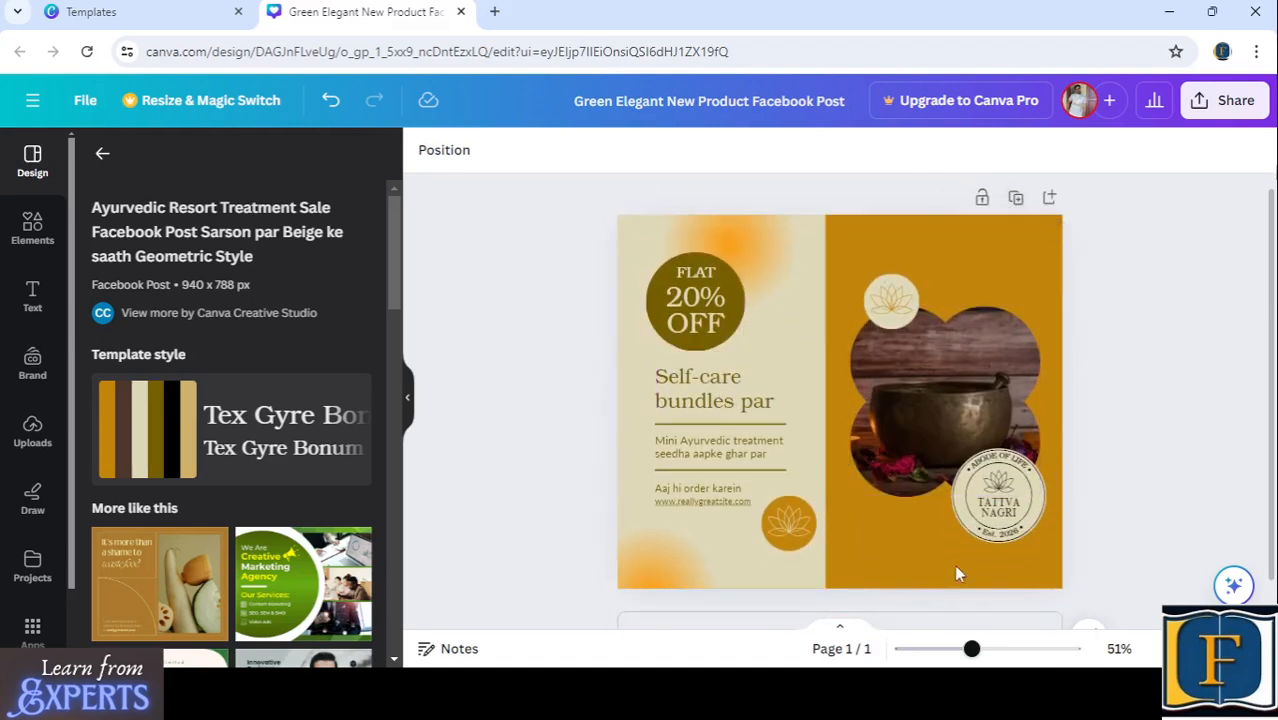
# - Insert the uploaded Institution of Engineers logo and place it near the page's lower middle, beside the bowl photo
pyautogui.click(937, 383)
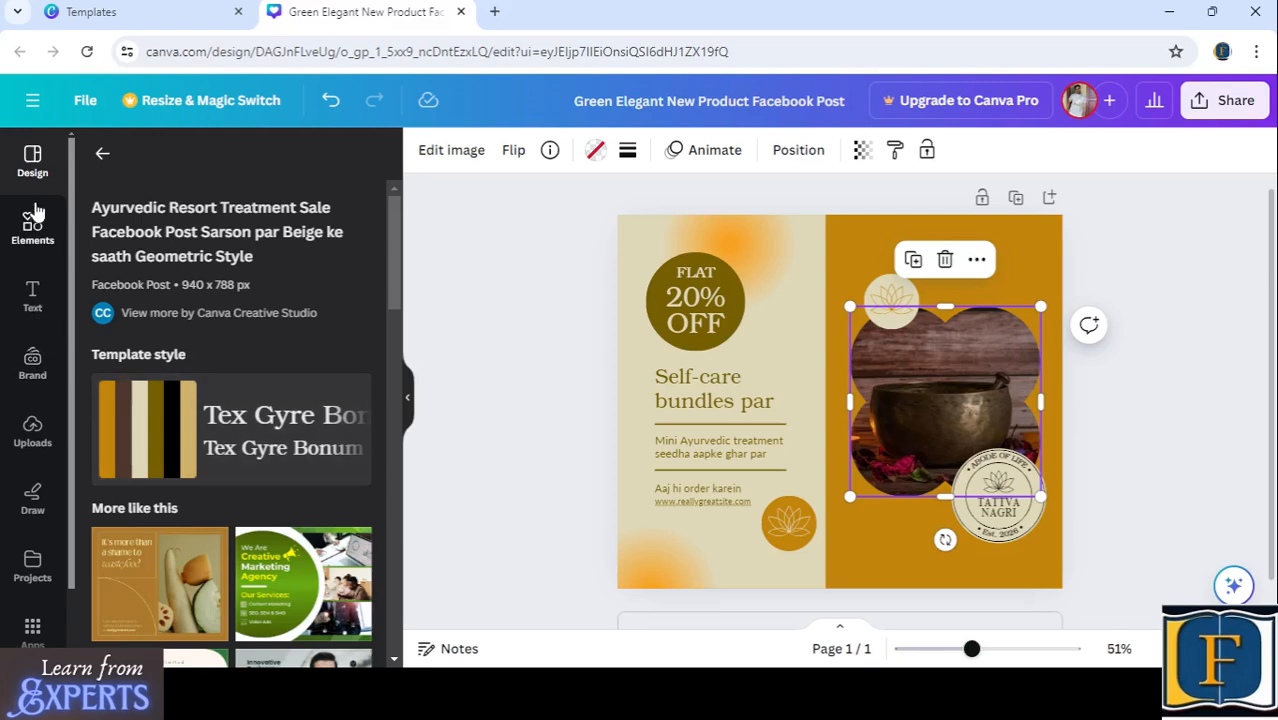
pyautogui.click(33, 434)
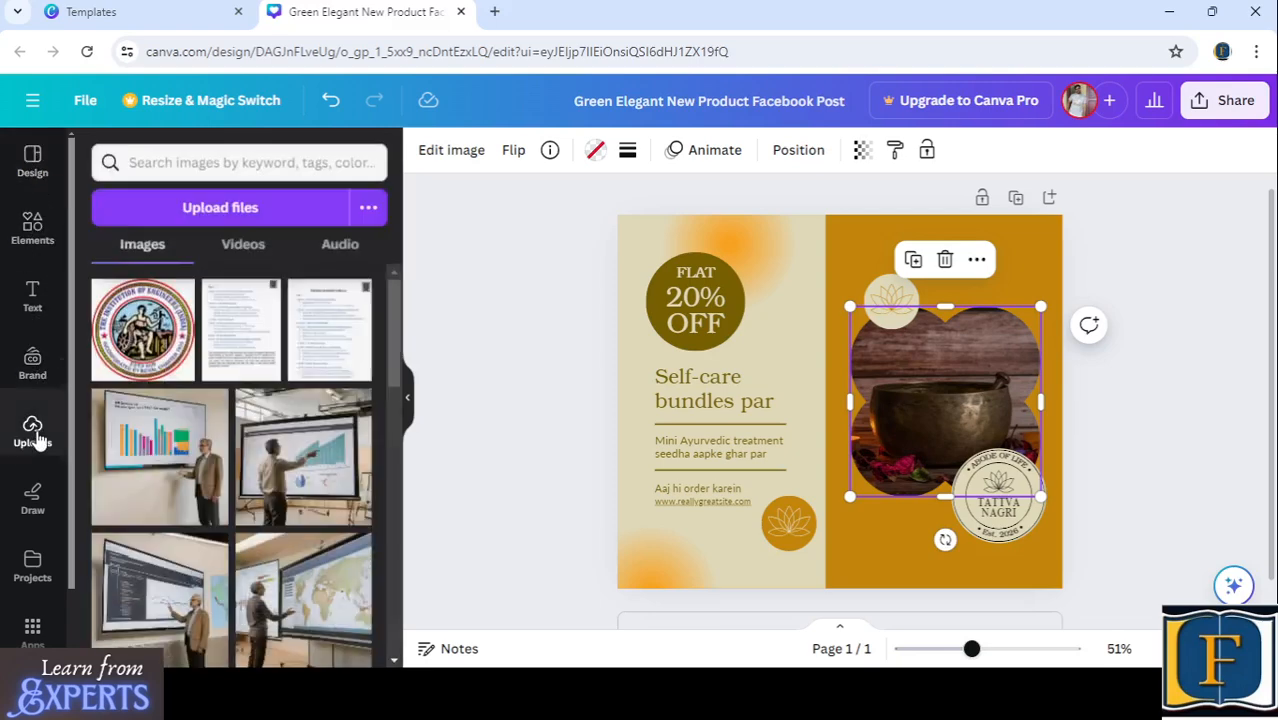
pyautogui.click(137, 340)
pyautogui.moveTo(802, 409); pyautogui.dragTo(740, 533)
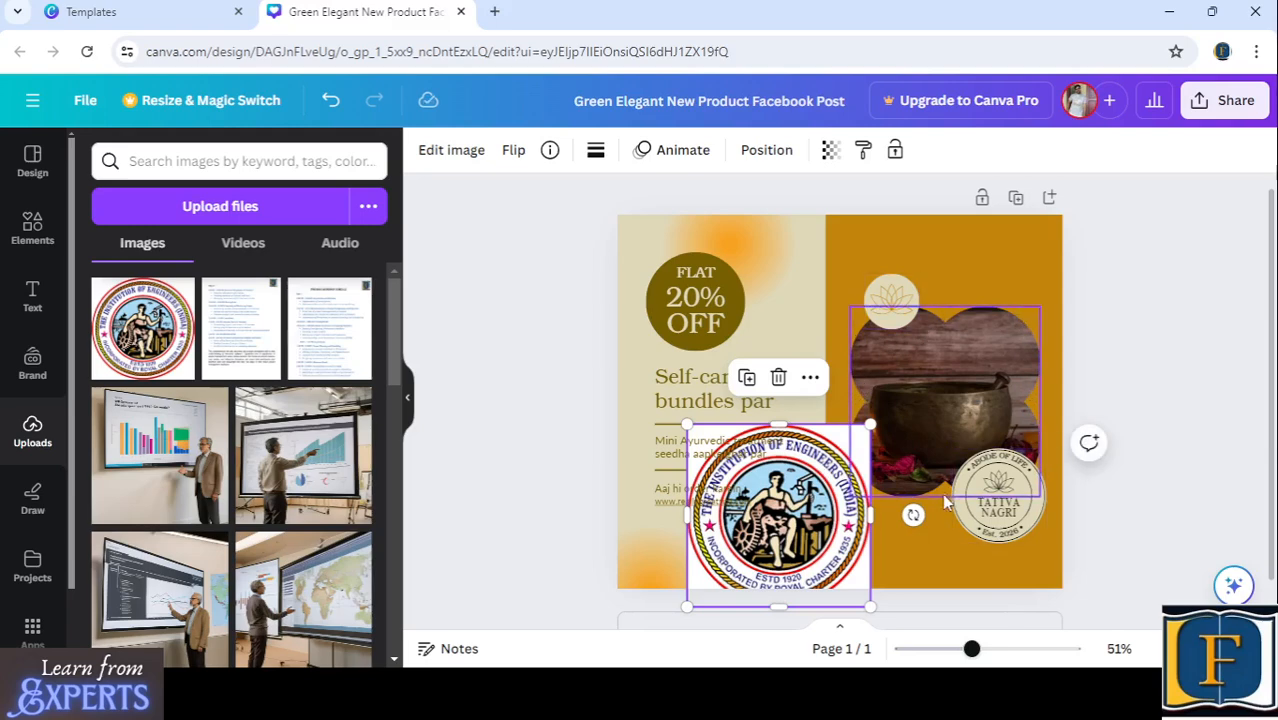
# - Lock the flower-shaped bowl photo in place on the page
pyautogui.click(976, 353)
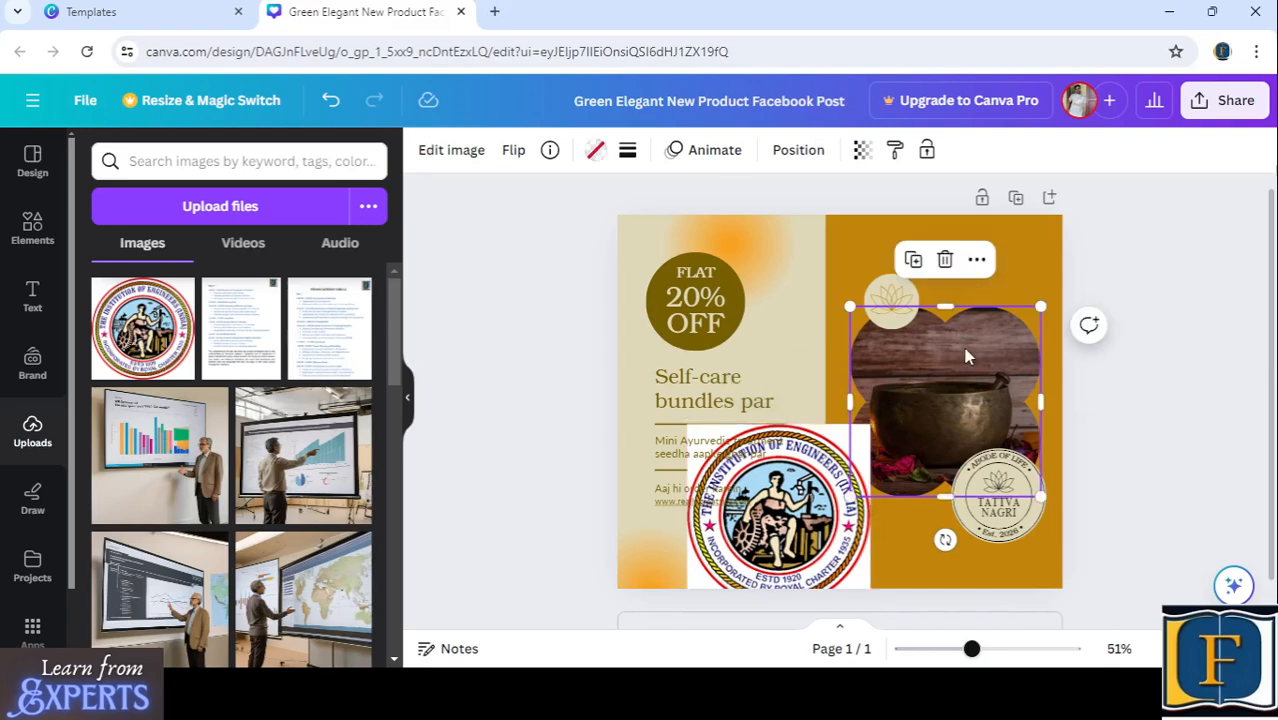
pyautogui.rightClick(955, 364)
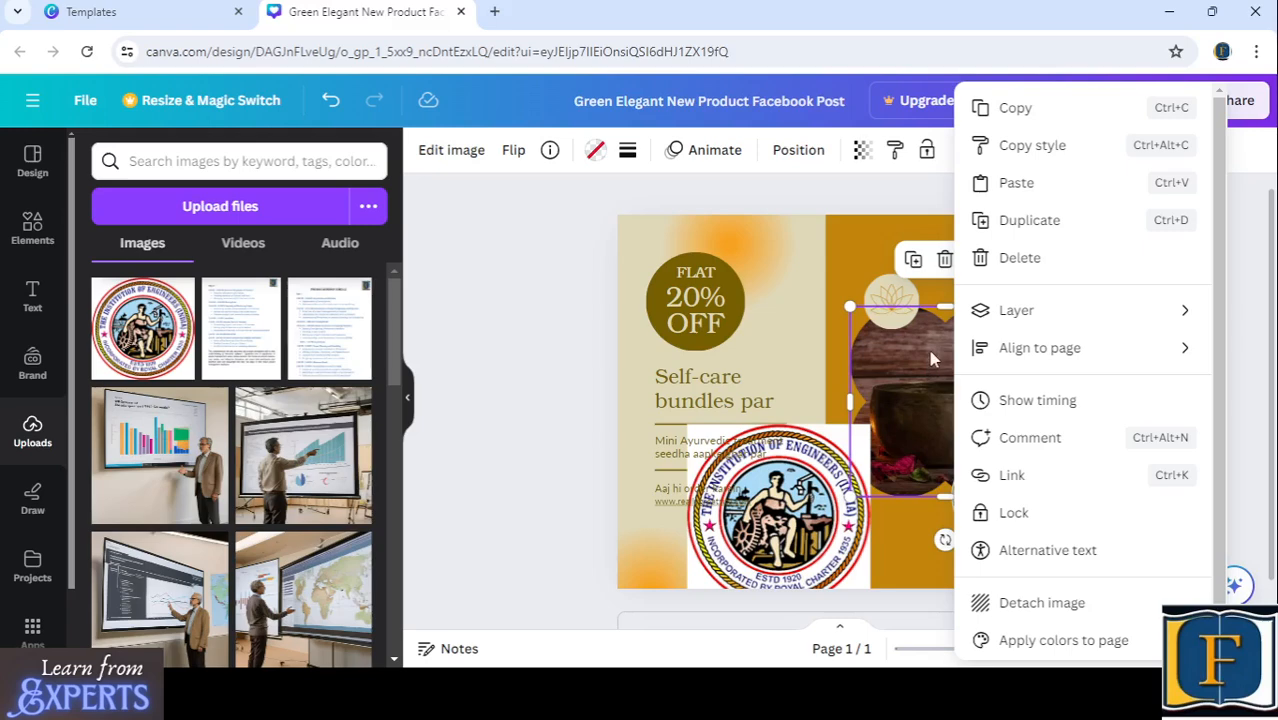
pyautogui.click(931, 352)
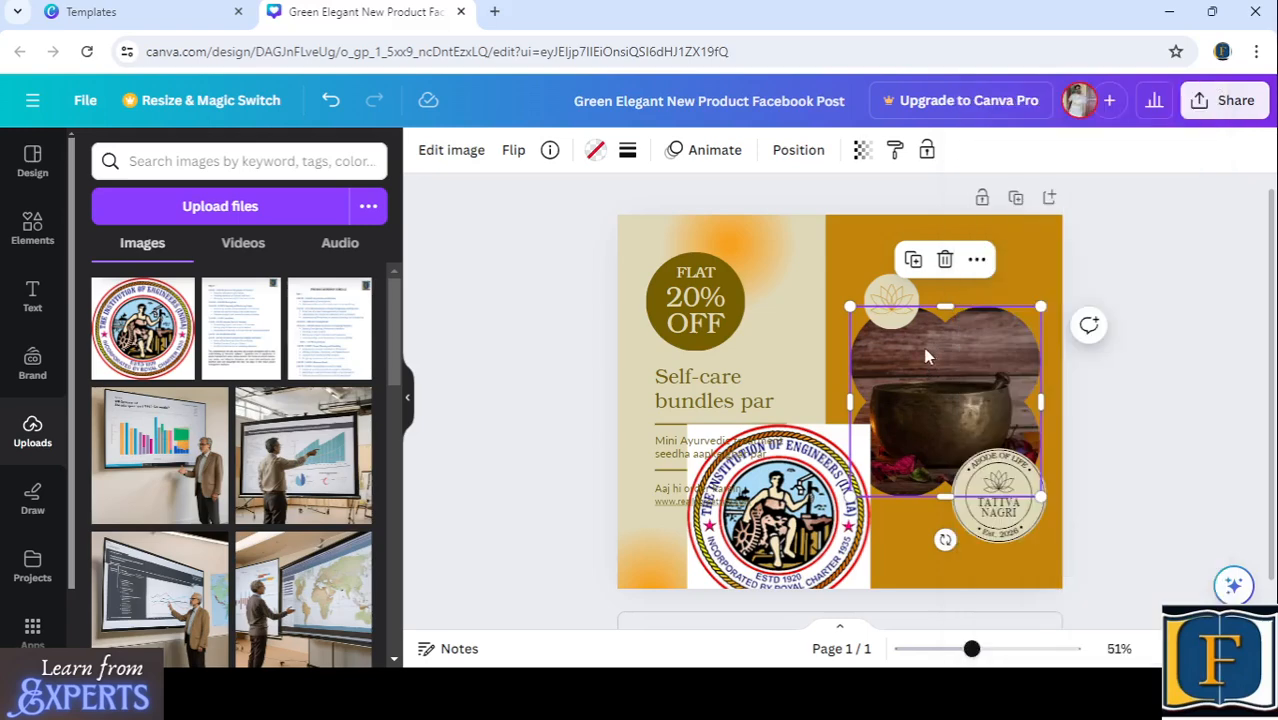
pyautogui.click(977, 261)
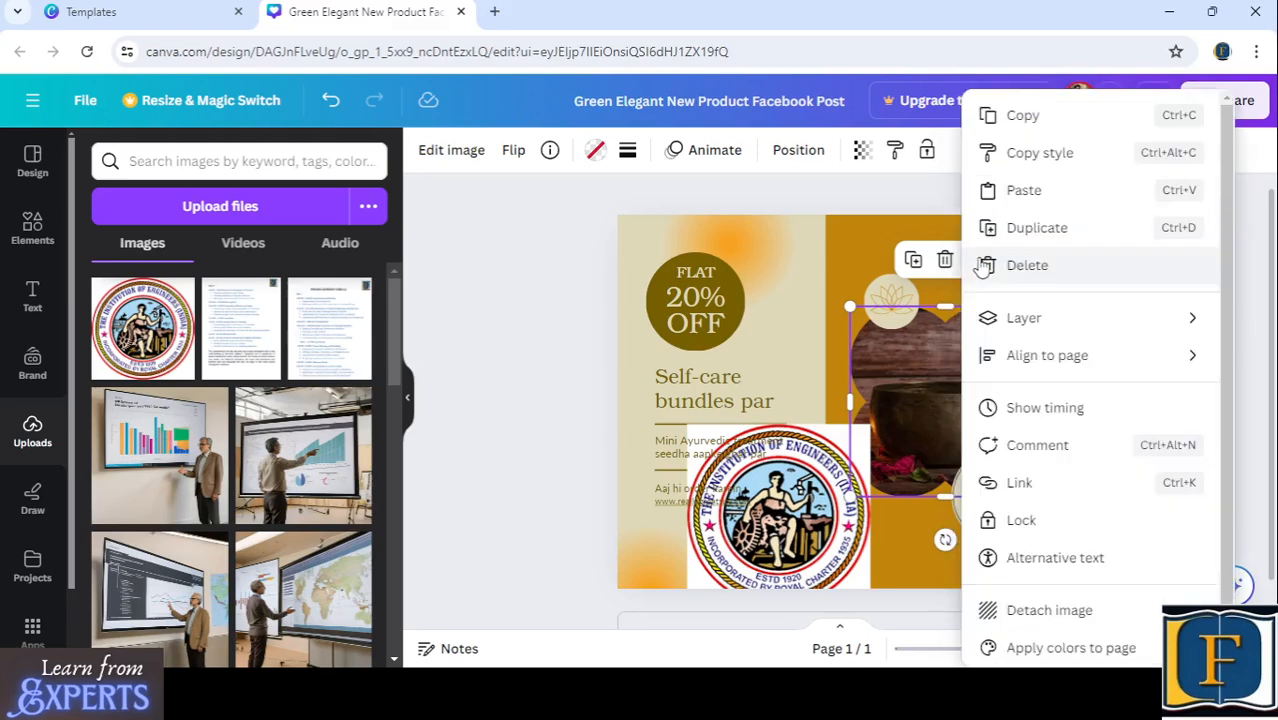
pyautogui.click(1012, 528)
# - Try the logo over the locked bowl photo and delete it from the page
pyautogui.moveTo(777, 503); pyautogui.dragTo(969, 414)
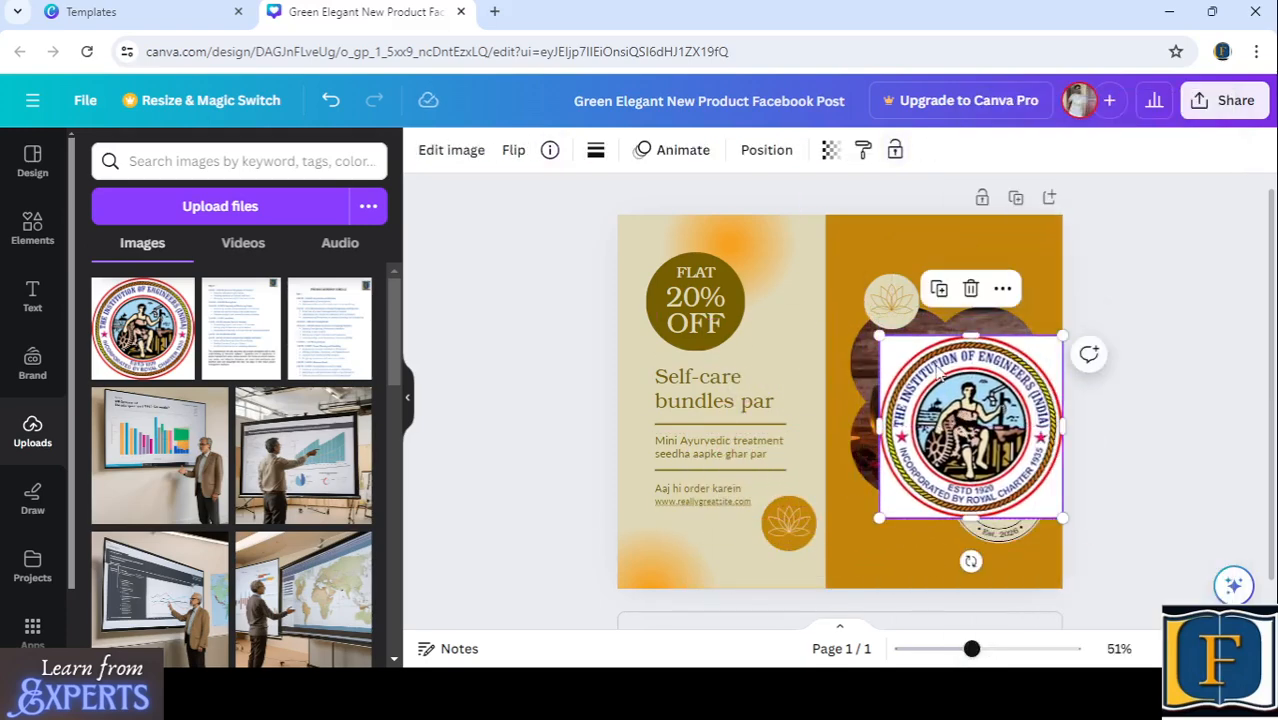
pyautogui.click(970, 288)
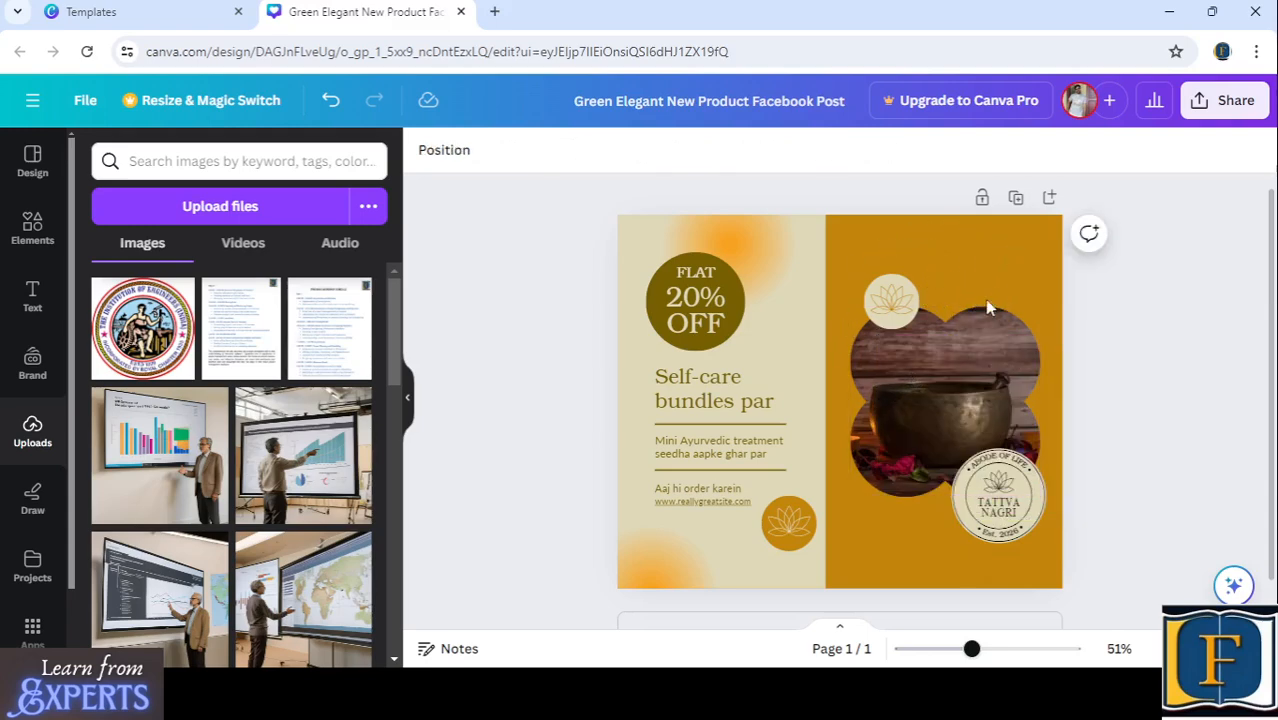
pyautogui.click(983, 327)
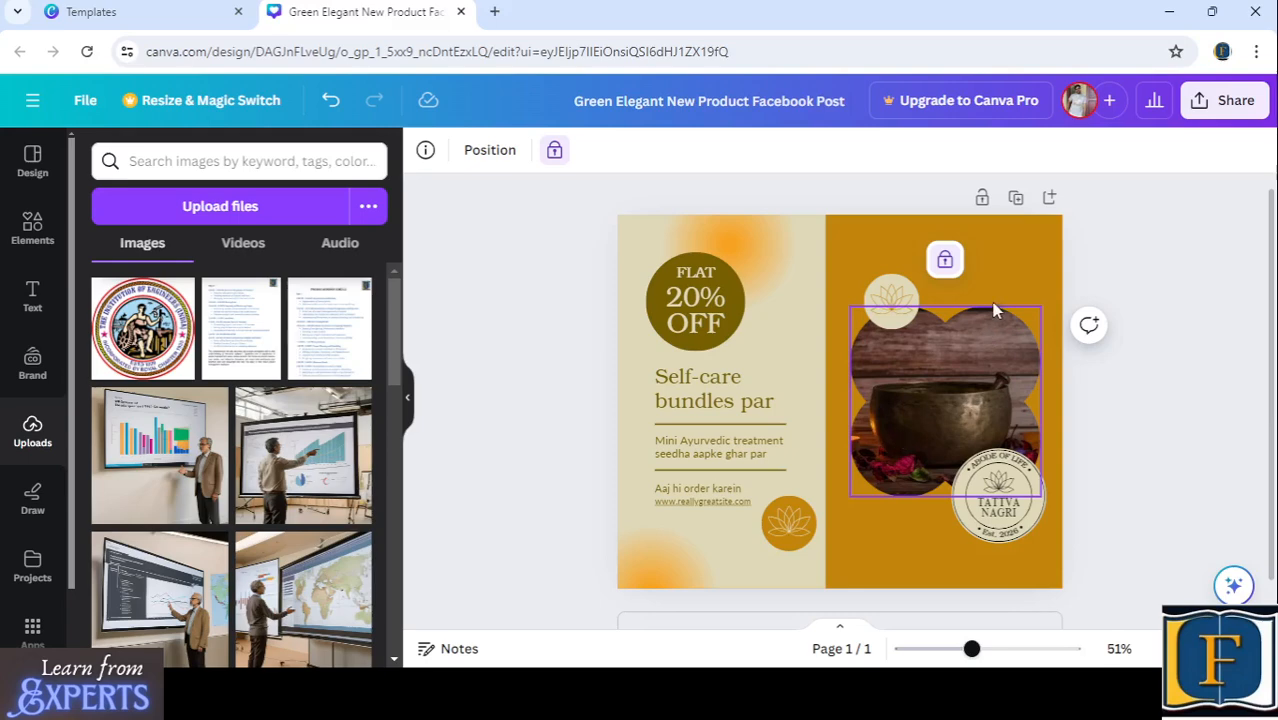
pyautogui.click(996, 249)
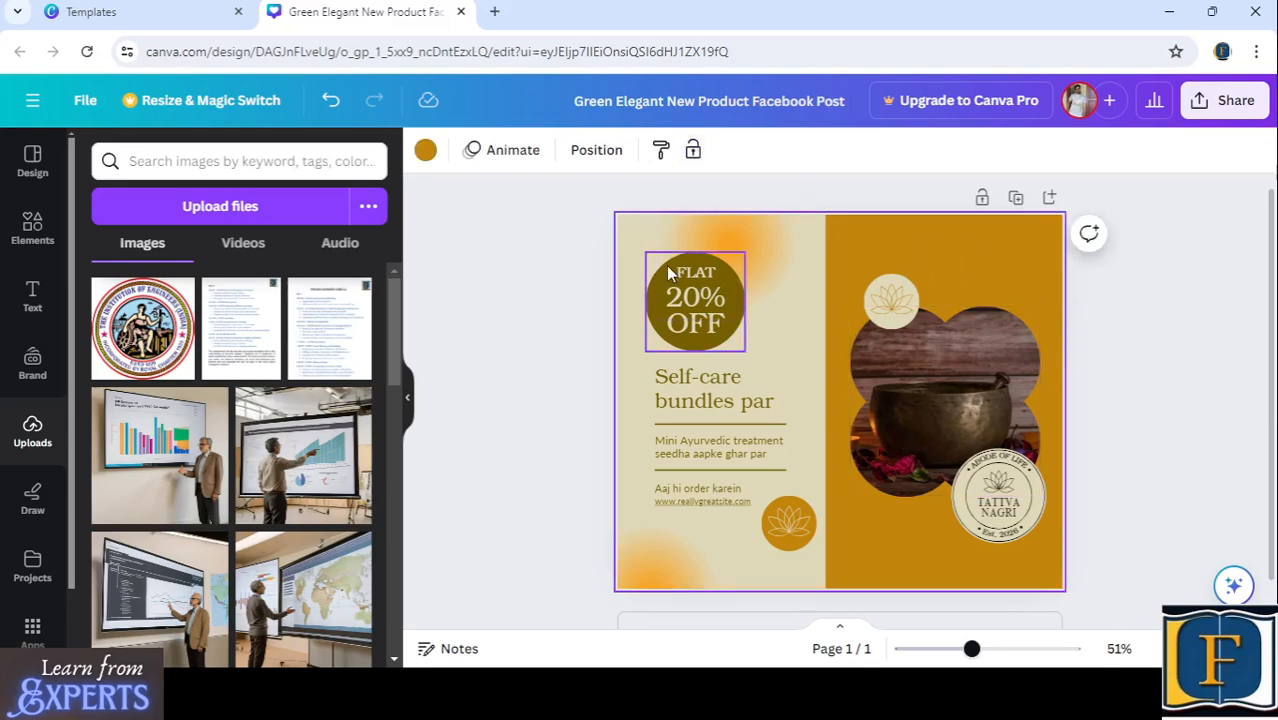
# - Browse the lotus graphics in the elements library and open the AI image generator for a custom image
pyautogui.click(31, 228)
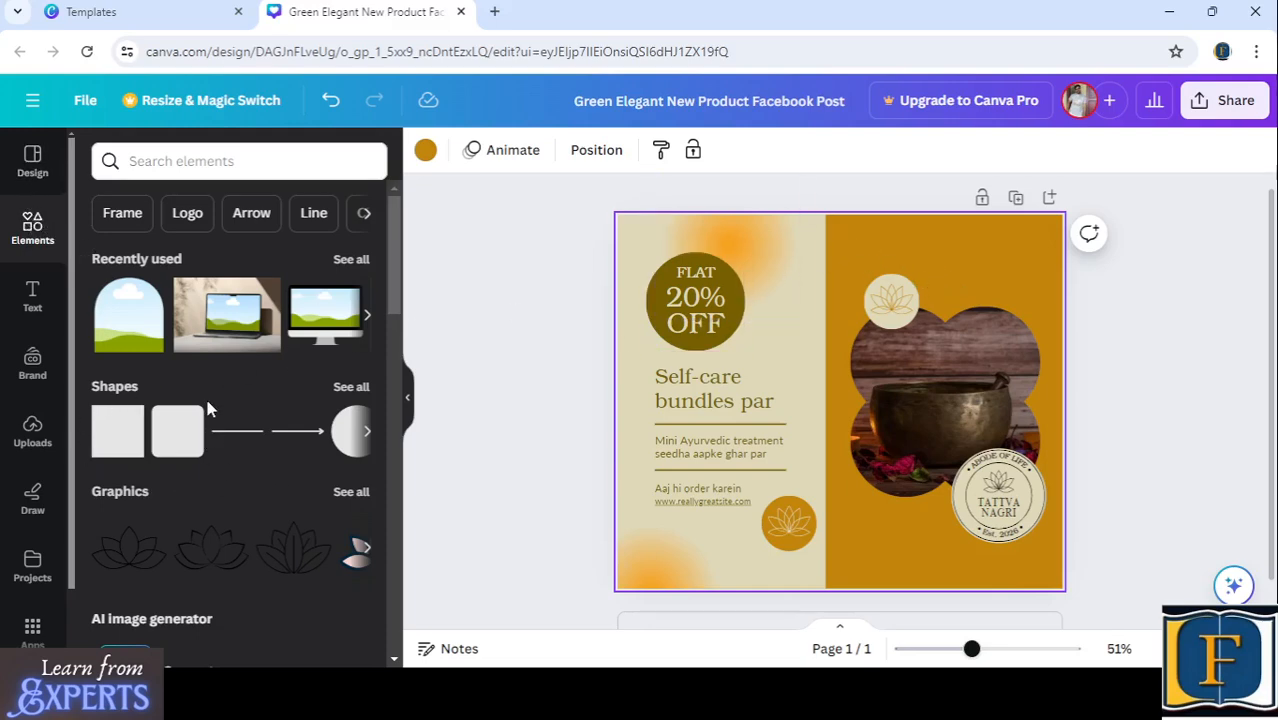
pyautogui.scroll(-1, 205, 395)
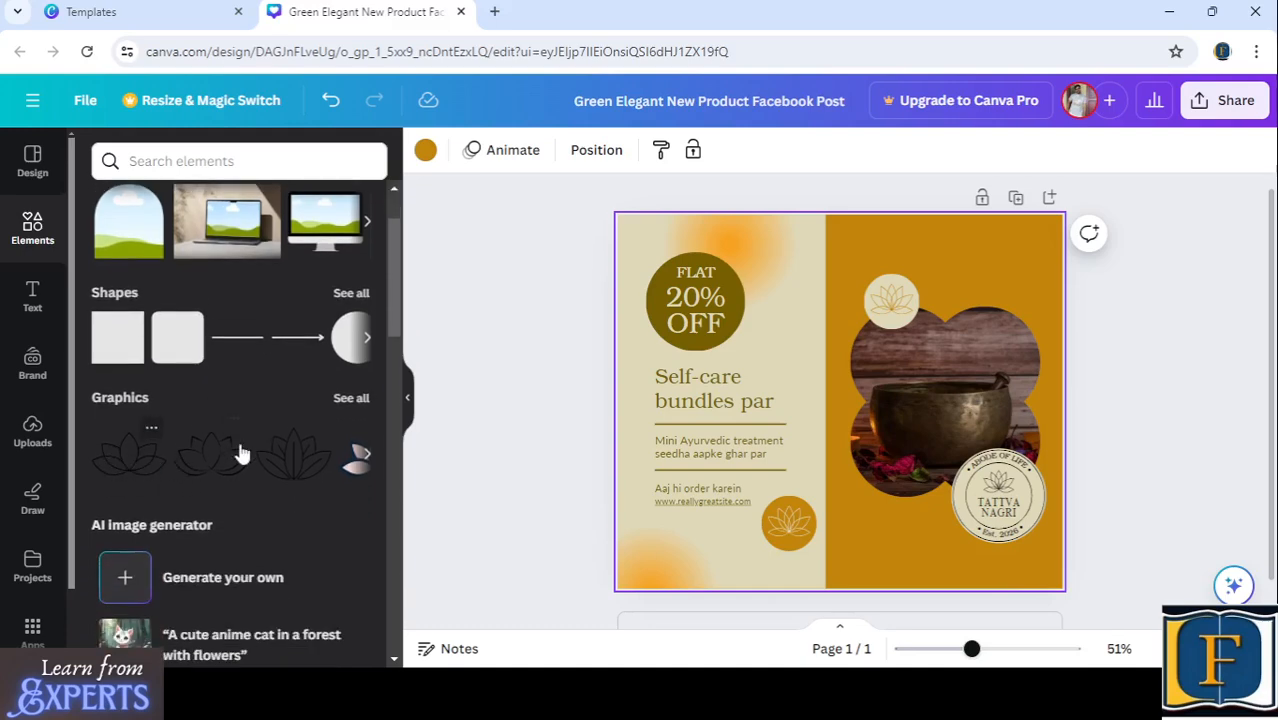
pyautogui.click(366, 453)
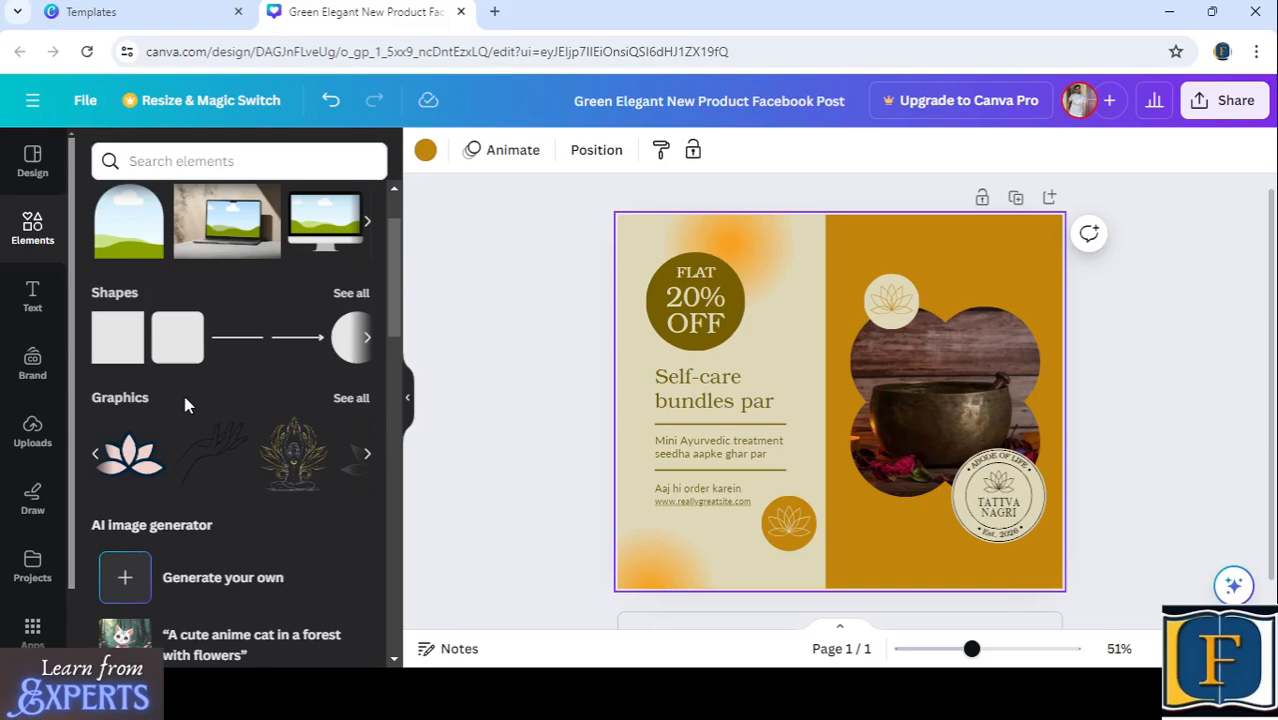
pyautogui.scroll(-1, 204, 403)
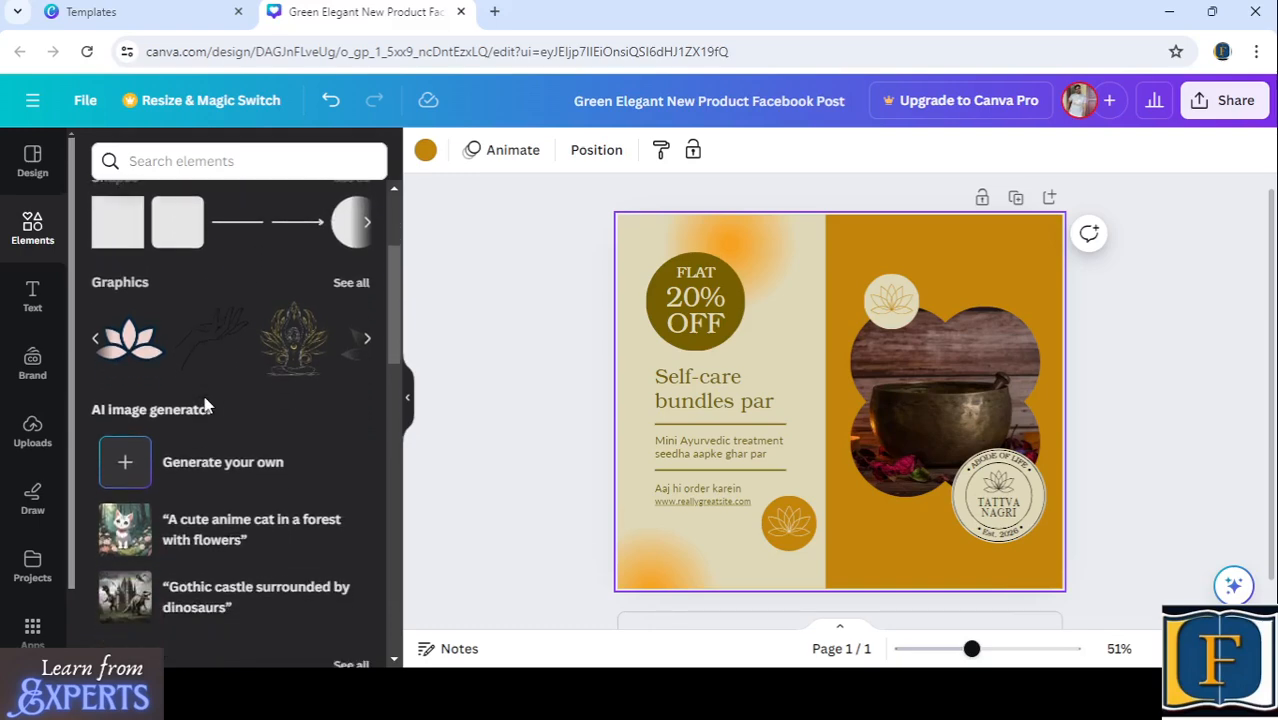
pyautogui.scroll(-3, 204, 403)
pyautogui.scroll(3, 204, 400)
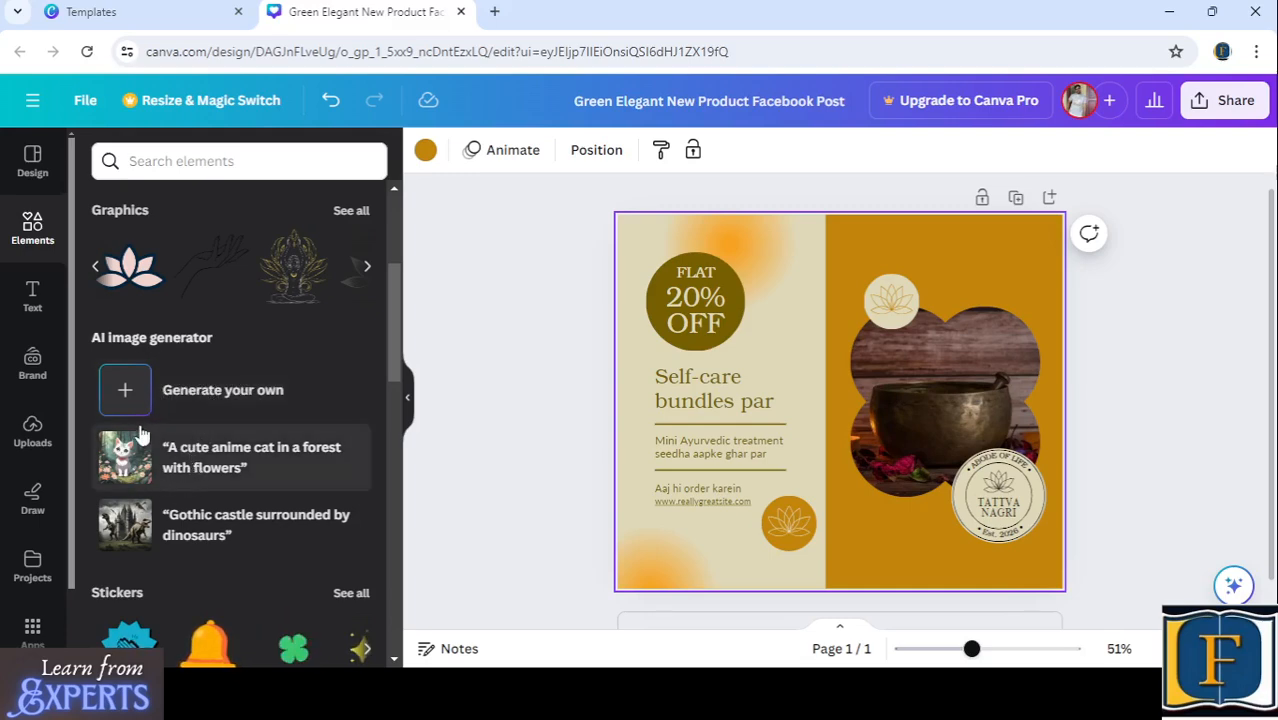
pyautogui.click(222, 395)
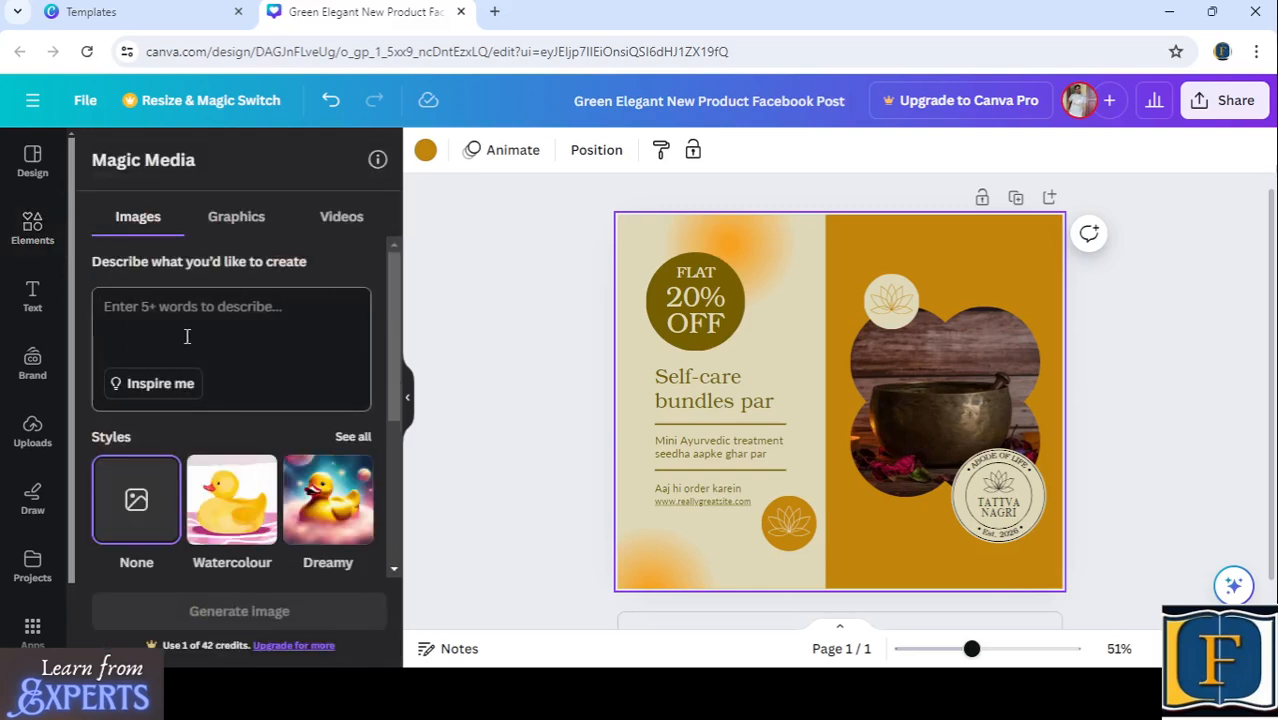
# - Enter "A girl selling flowers" as the description of the image to generate
pyautogui.scroll(-1, 214, 385)
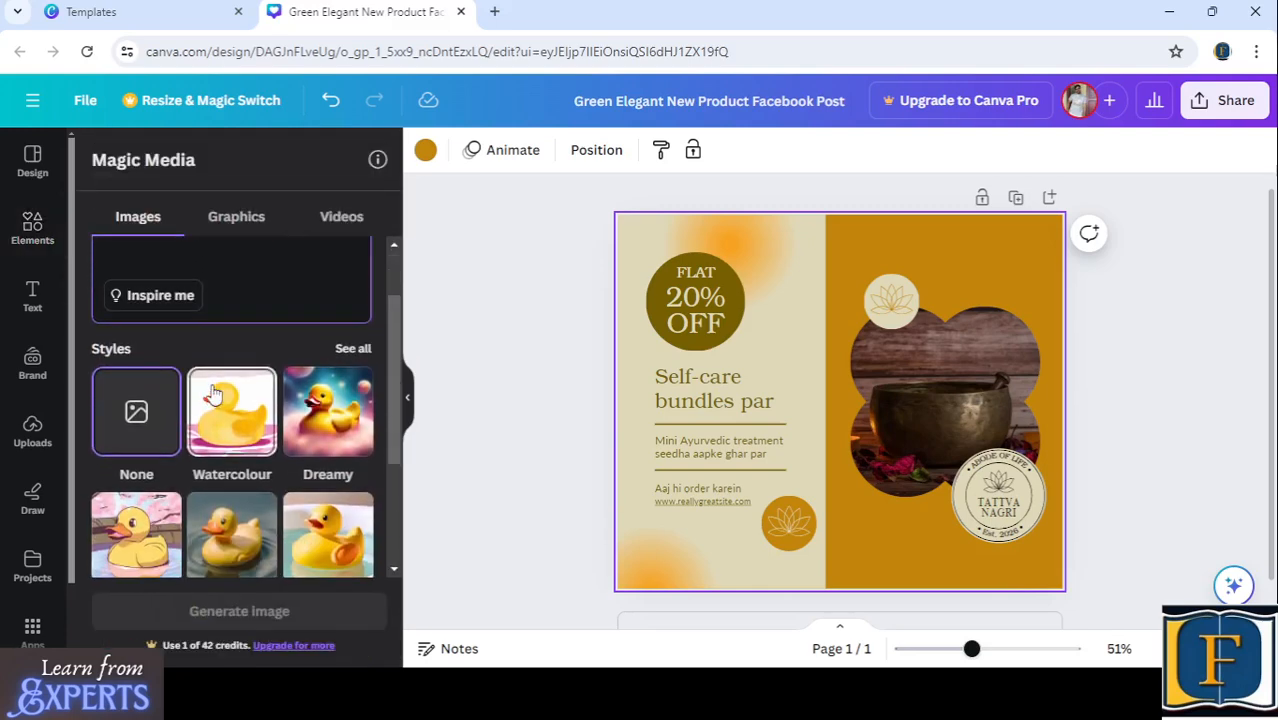
pyautogui.scroll(1, 215, 390)
pyautogui.write('A girl selling flowers')
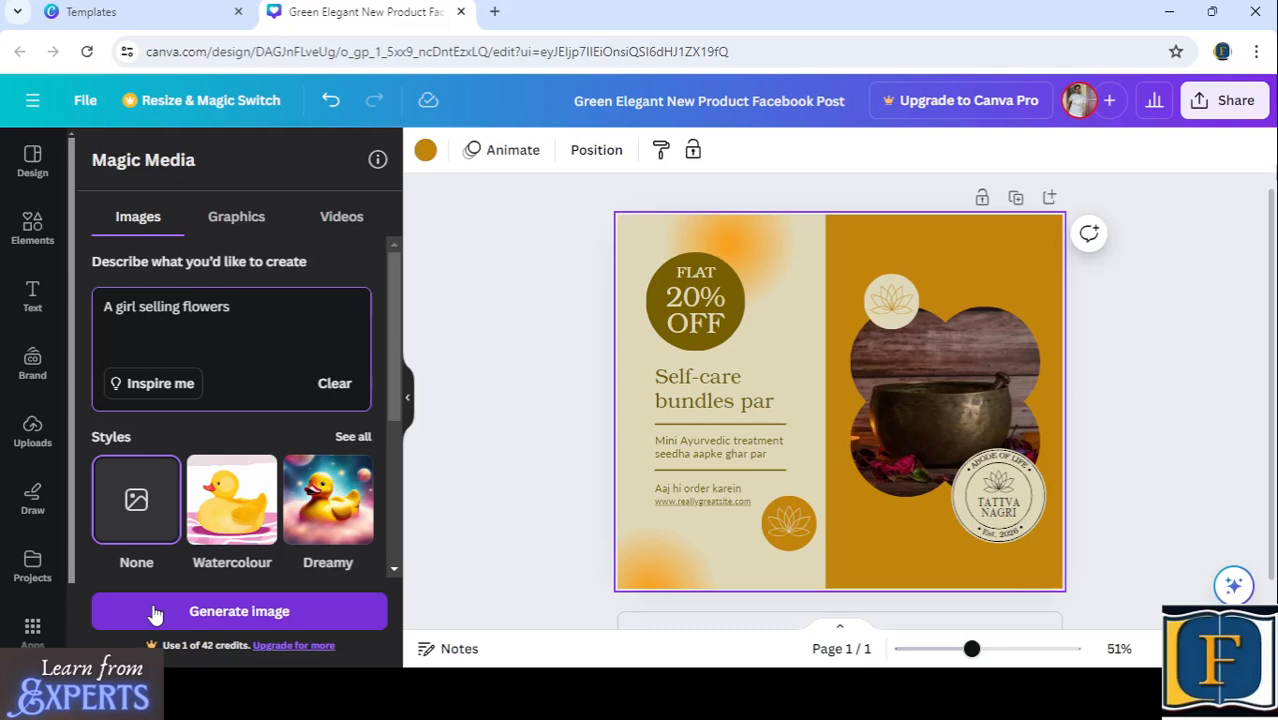
pyautogui.moveTo(260, 318); pyautogui.dragTo(66, 310)
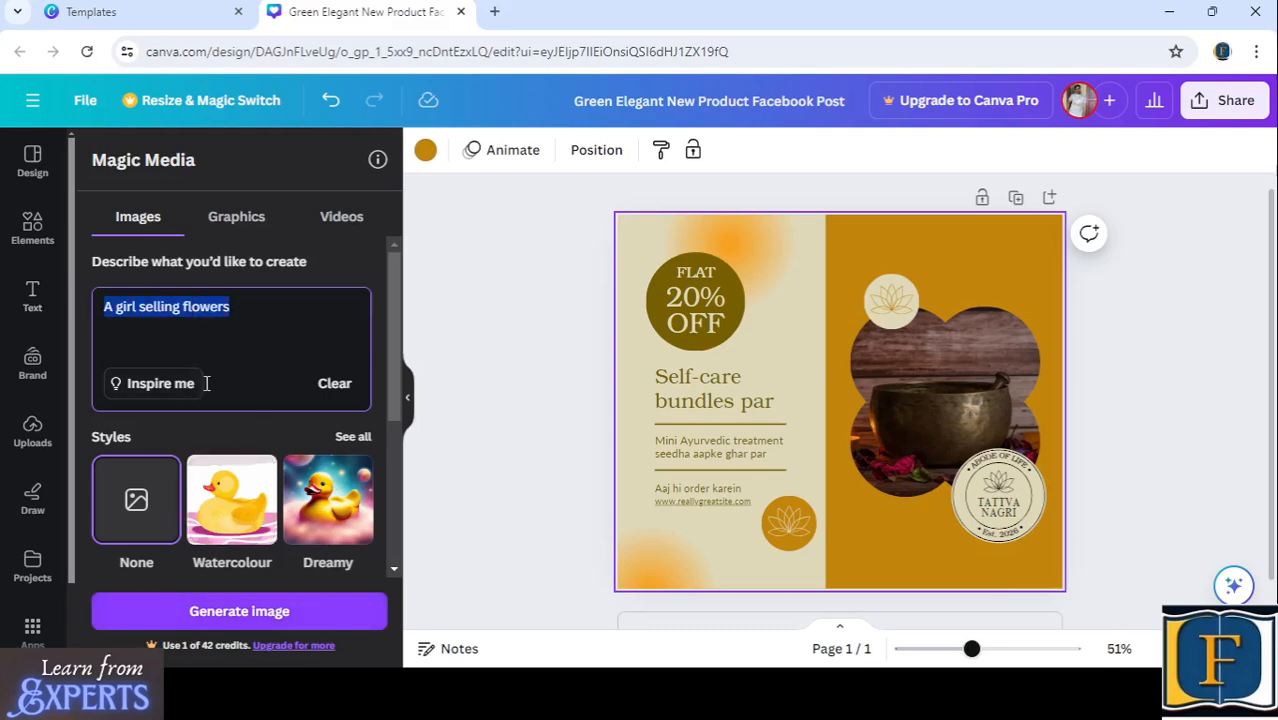
# - Try the Dreamy, Watercolour, Anime, Filmic and Photo styles for the generated image
pyautogui.scroll(-1, 200, 420)
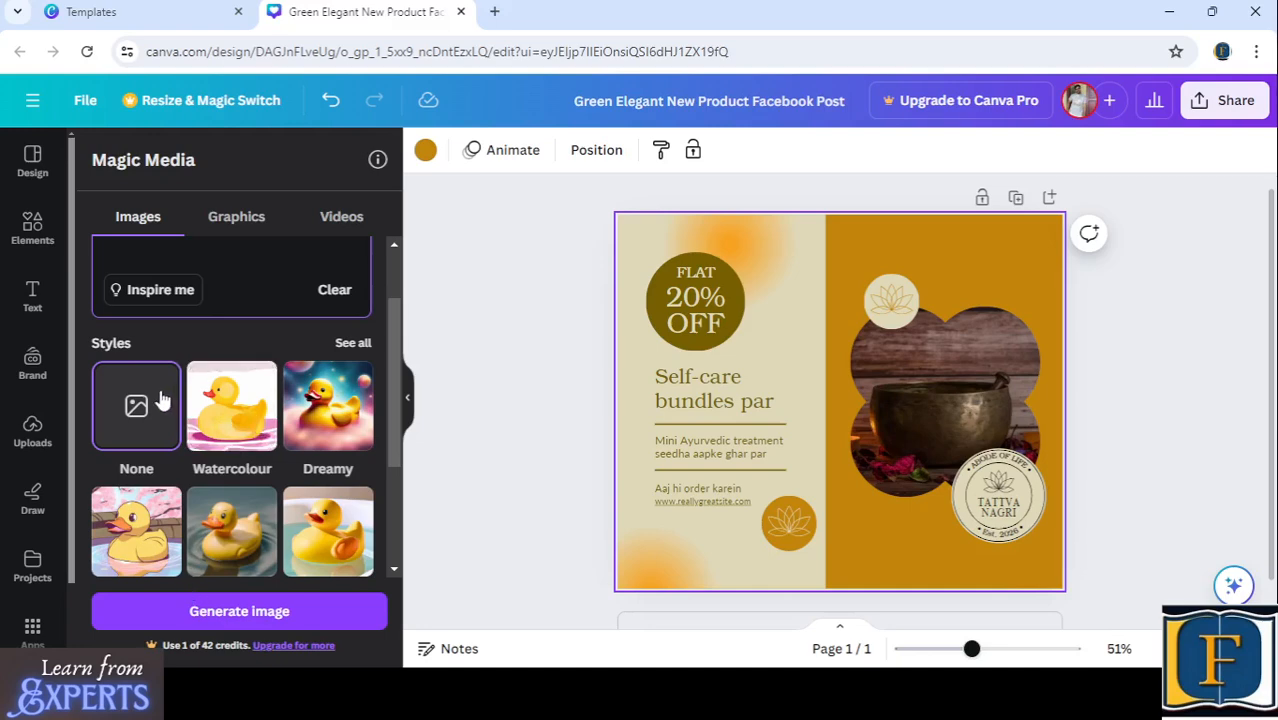
pyautogui.click(330, 420)
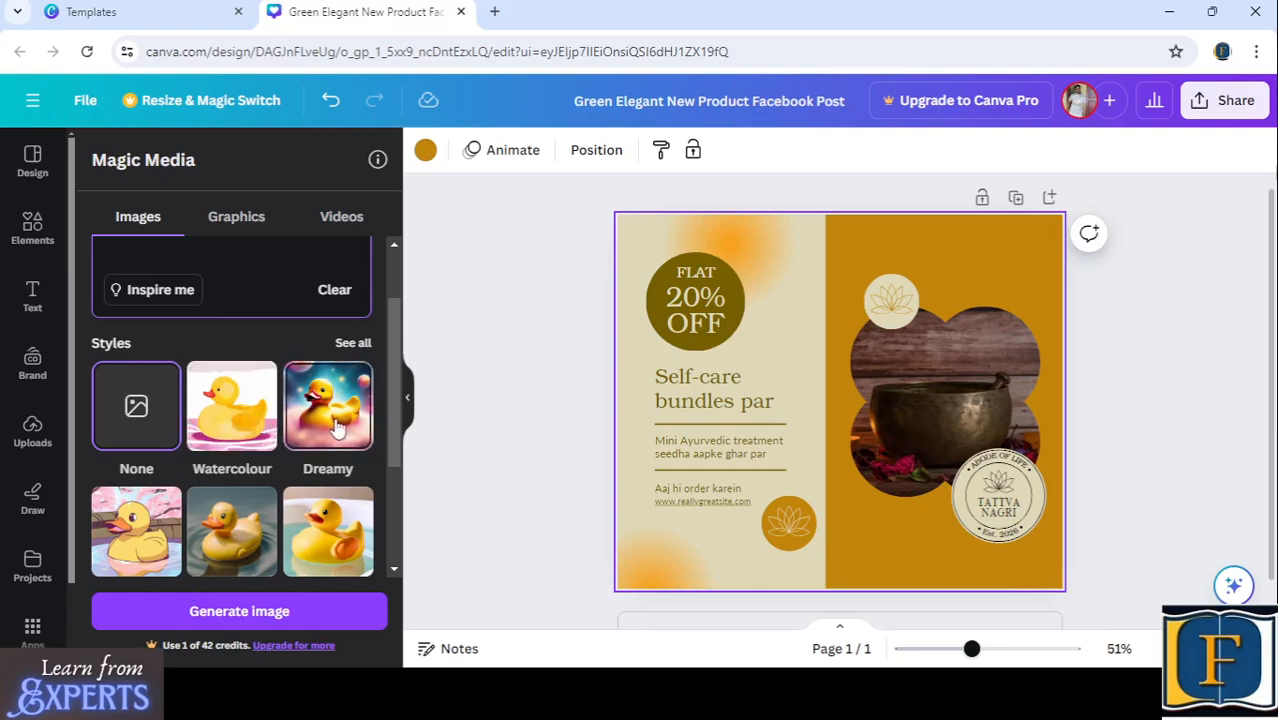
pyautogui.click(230, 410)
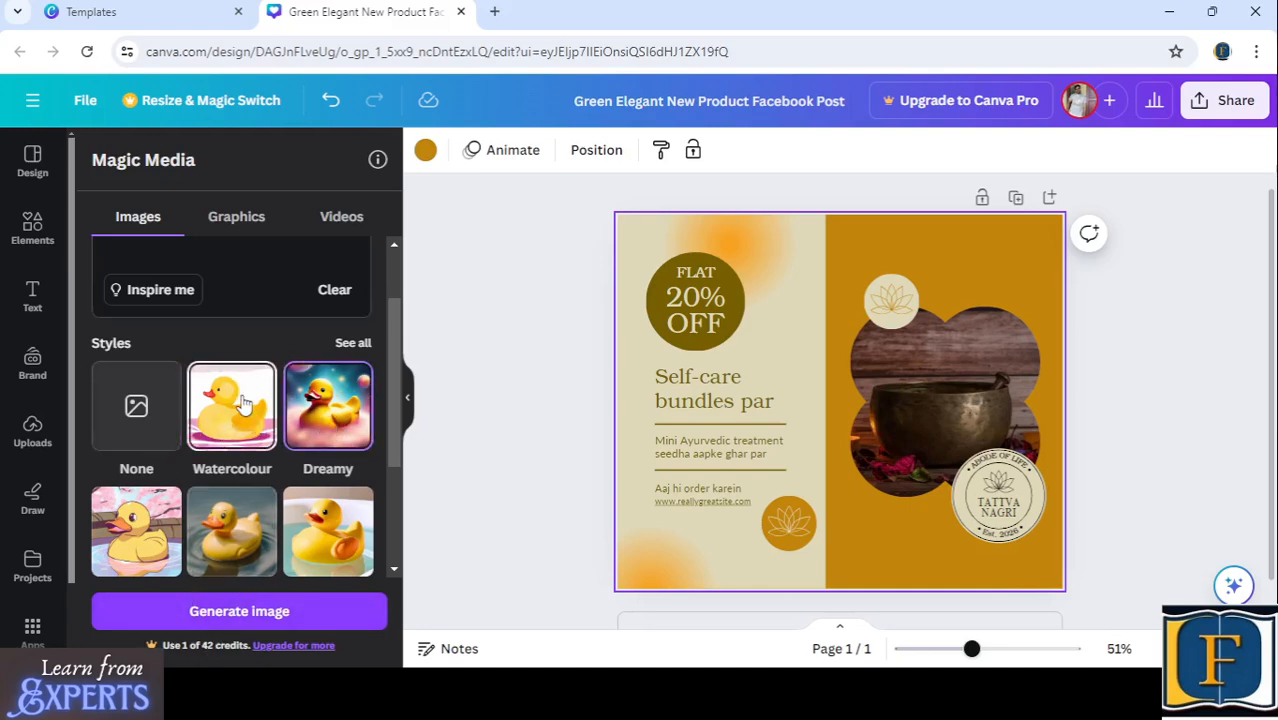
pyautogui.scroll(-1, 200, 480)
pyautogui.scroll(-1, 195, 495)
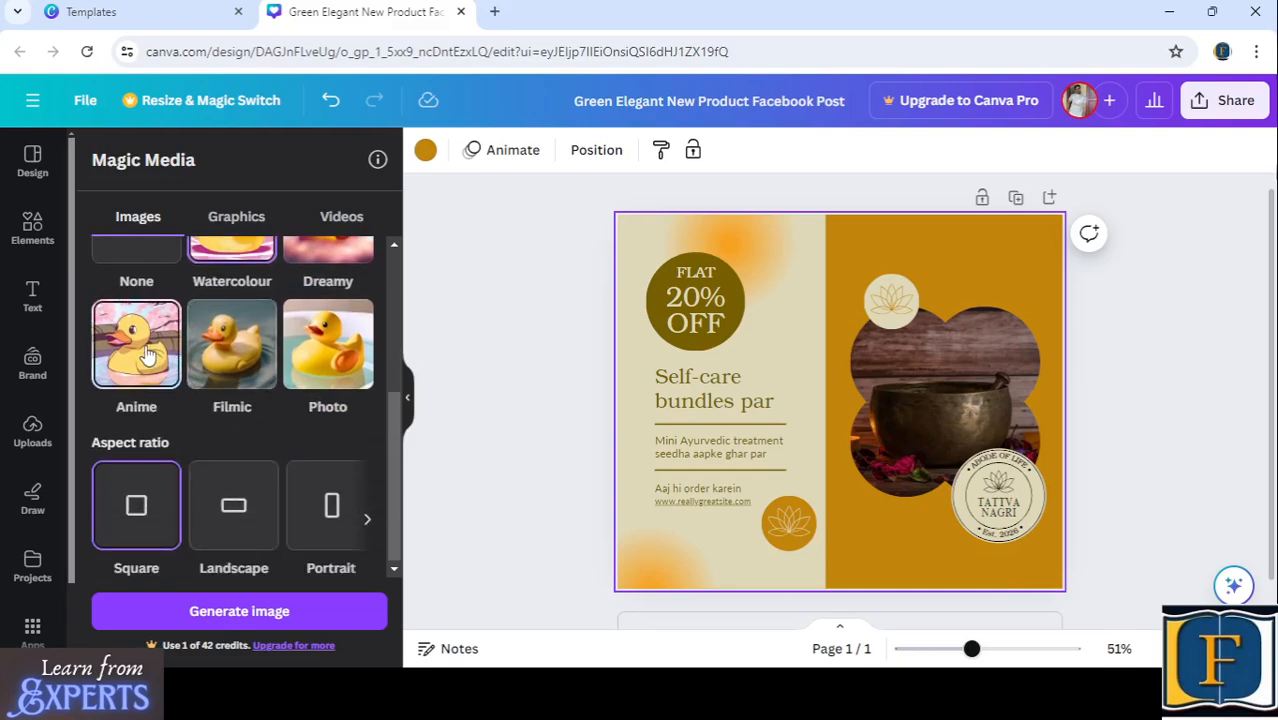
pyautogui.click(147, 355)
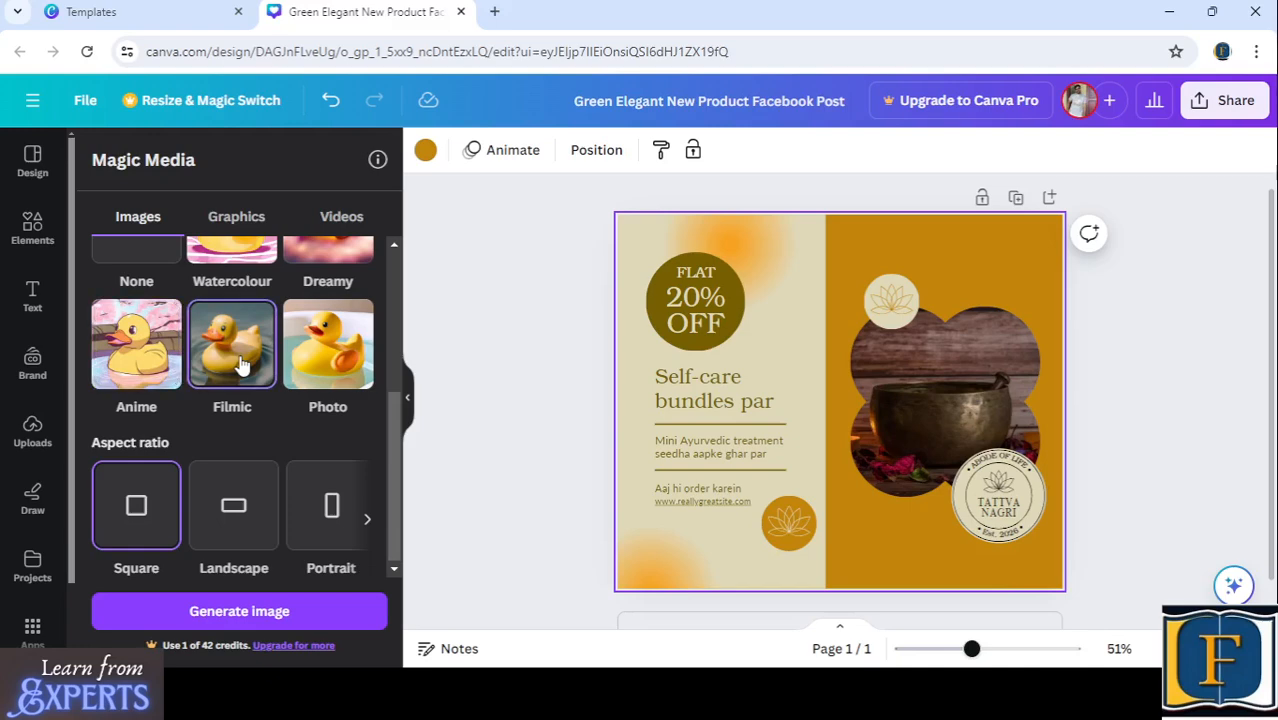
pyautogui.click(328, 345)
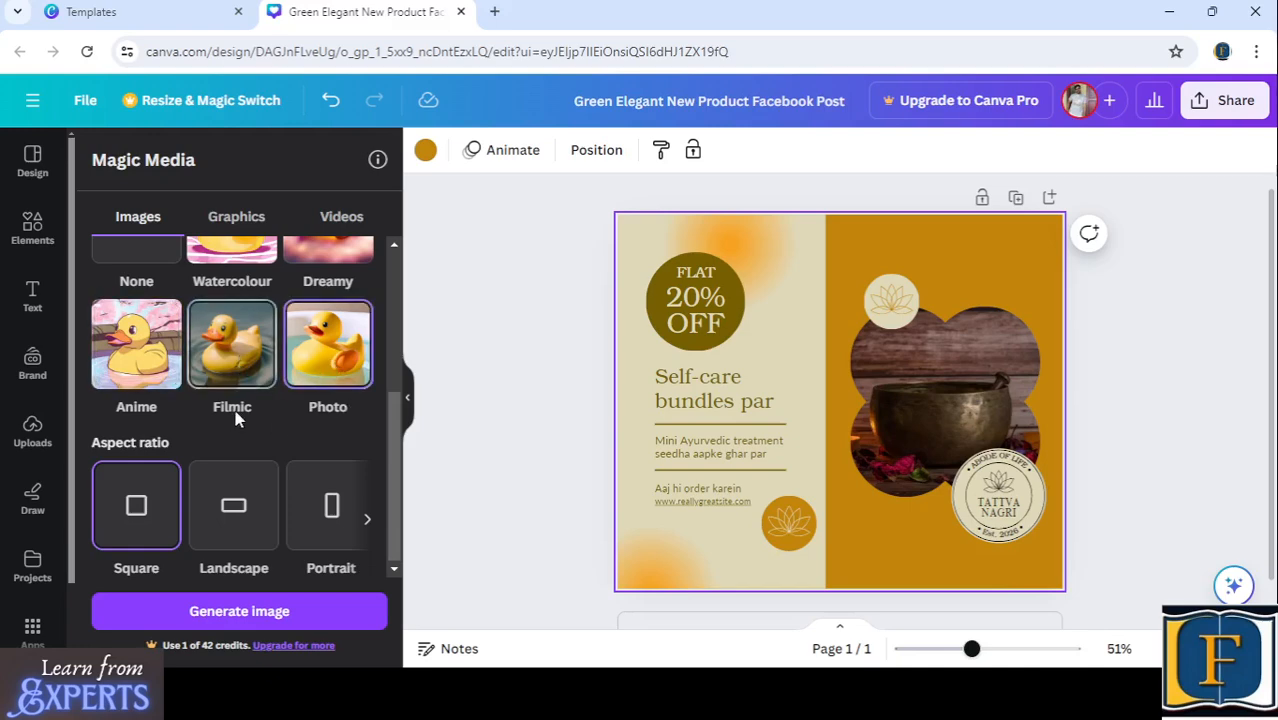
# - Choose the Dreamy style with the Square aspect ratio and generate the images from the description
pyautogui.scroll(2, 190, 430)
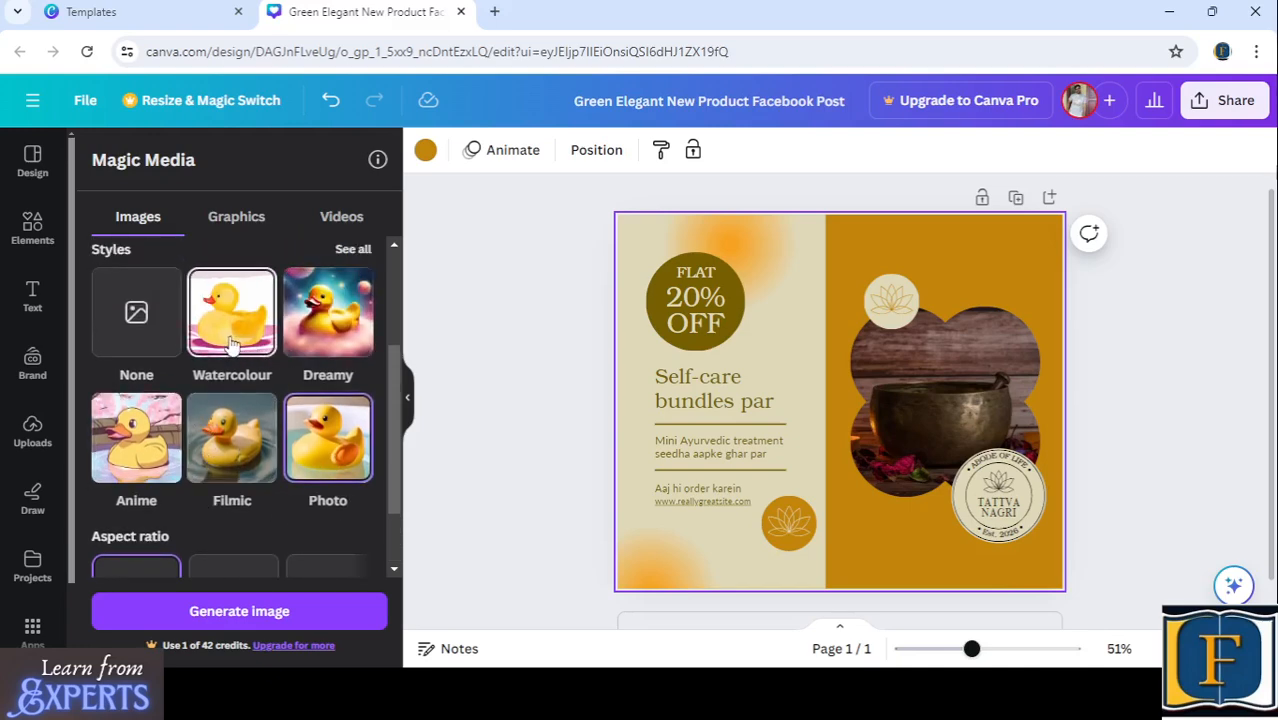
pyautogui.click(322, 338)
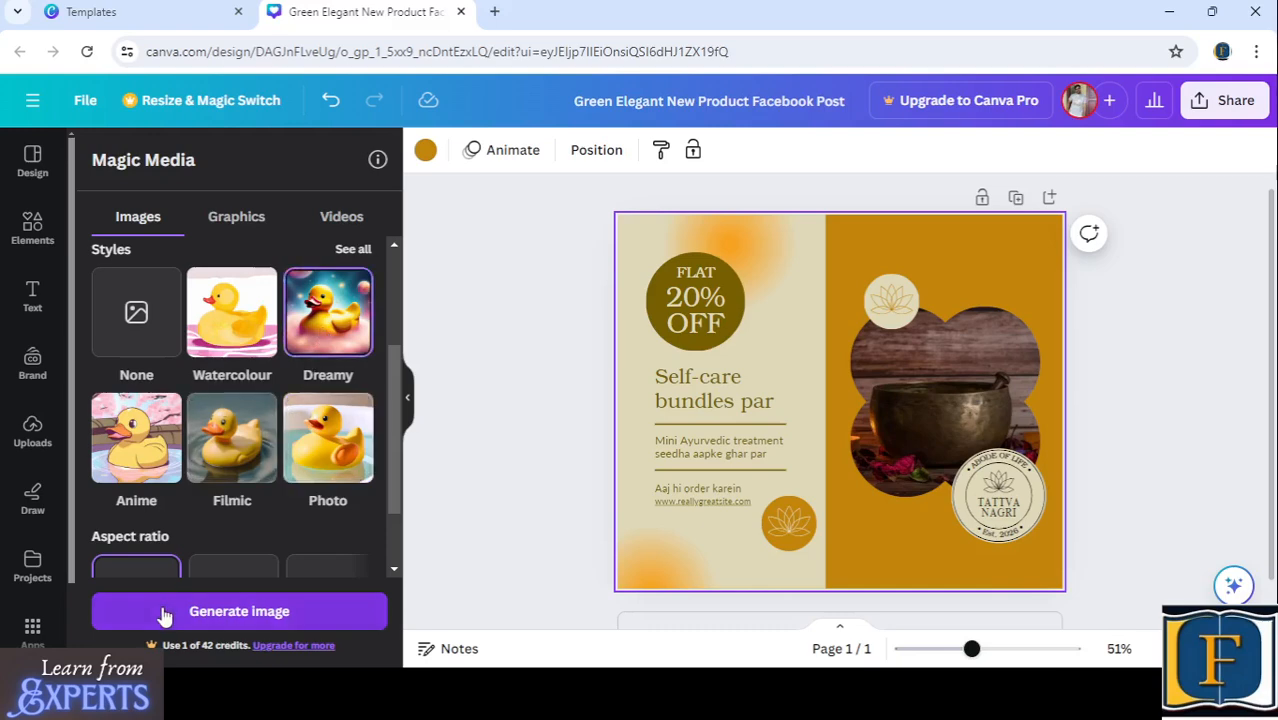
pyautogui.scroll(-2, 206, 497)
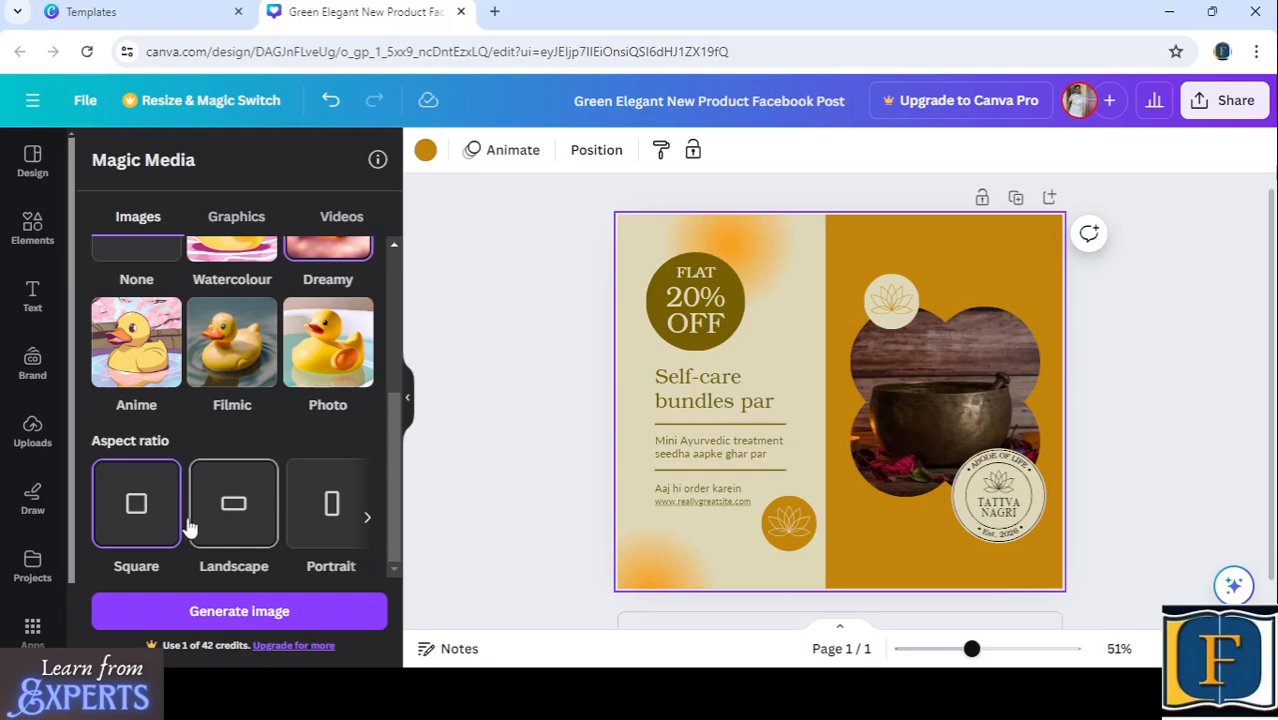
pyautogui.click(203, 612)
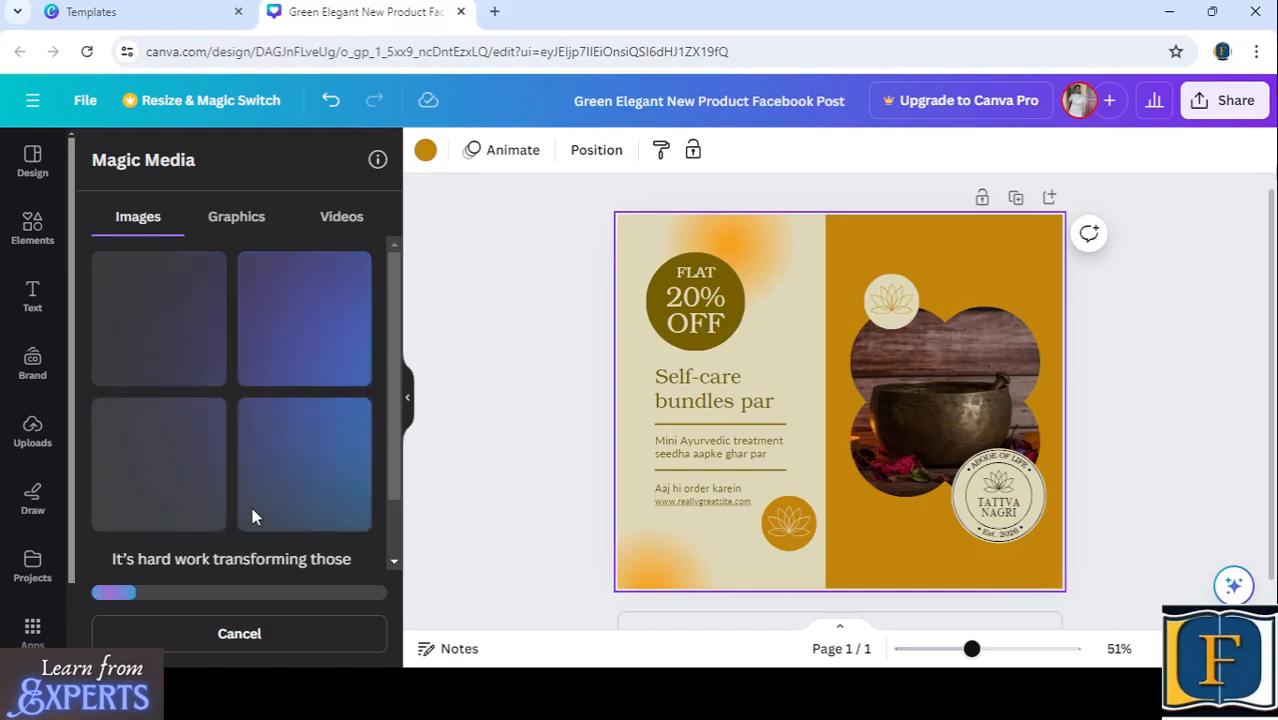
pyautogui.scroll(-1, 251, 514)
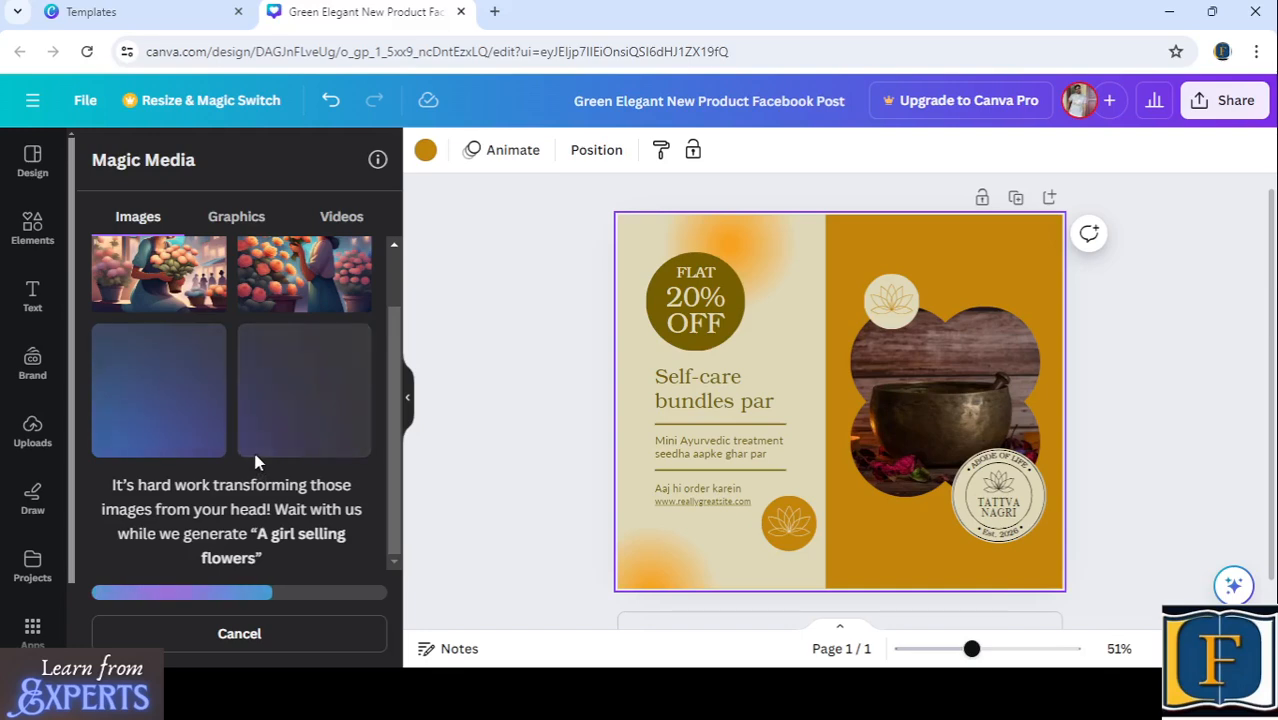
pyautogui.scroll(1, 245, 465)
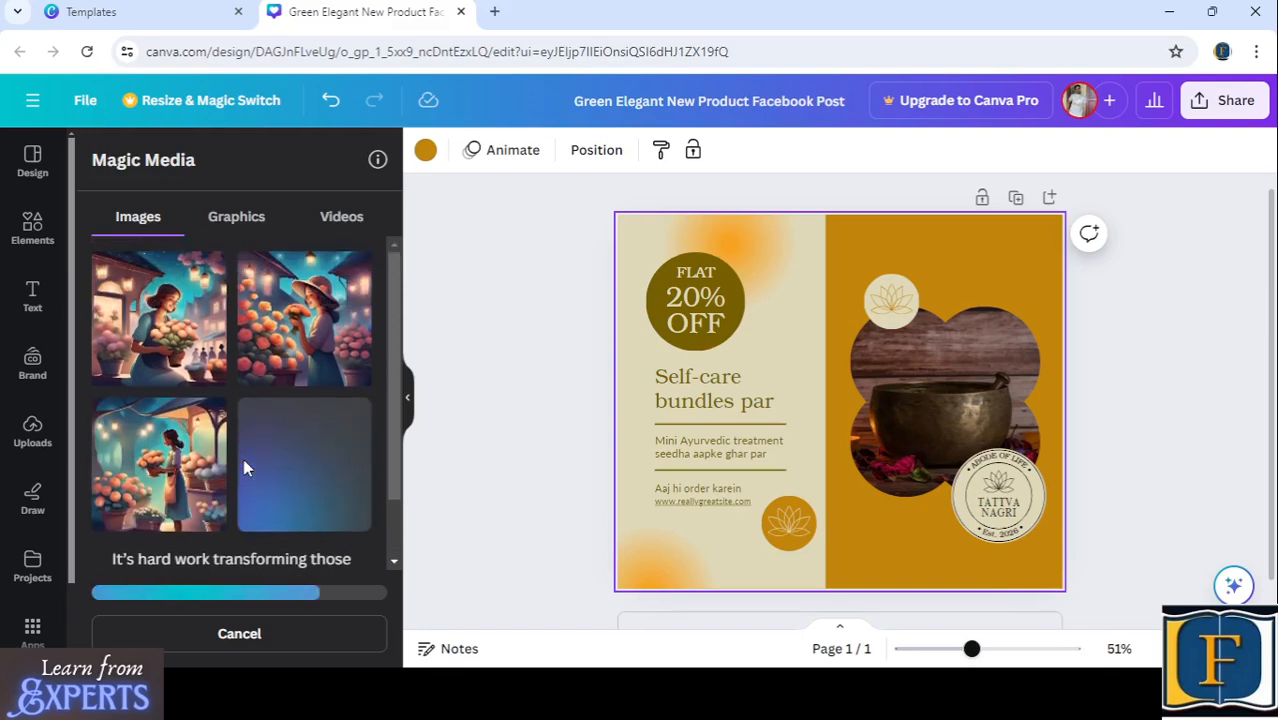
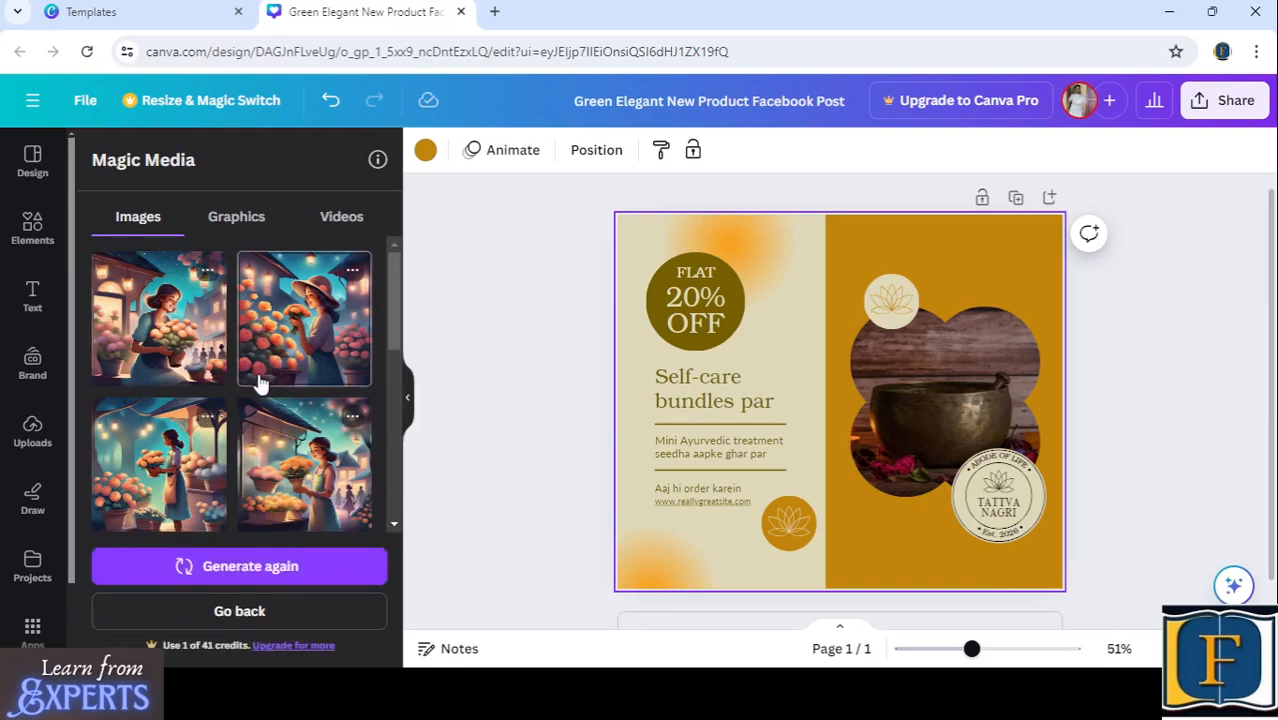
# - Review the generated flower-seller images and look over the options for generating graphics and videos
pyautogui.scroll(-3, 220, 350)
pyautogui.scroll(3, 217, 403)
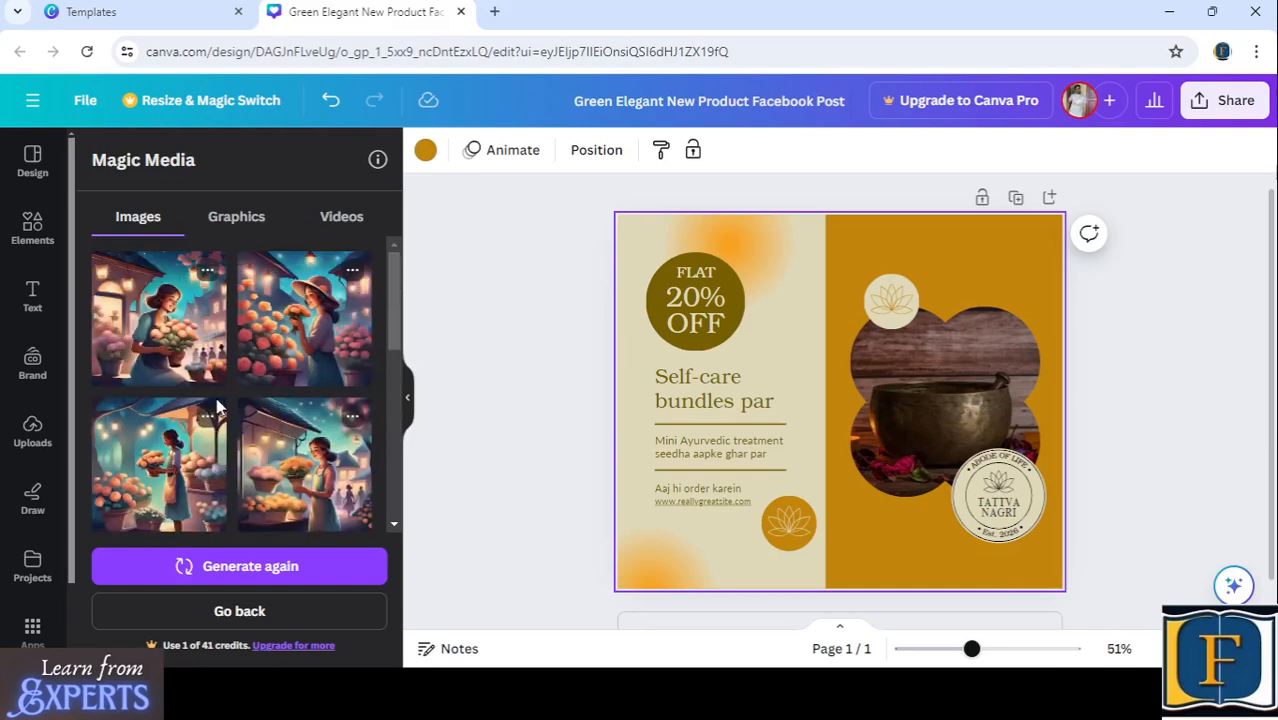
pyautogui.scroll(-3, 214, 400)
pyautogui.scroll(3, 214, 400)
pyautogui.click(238, 219)
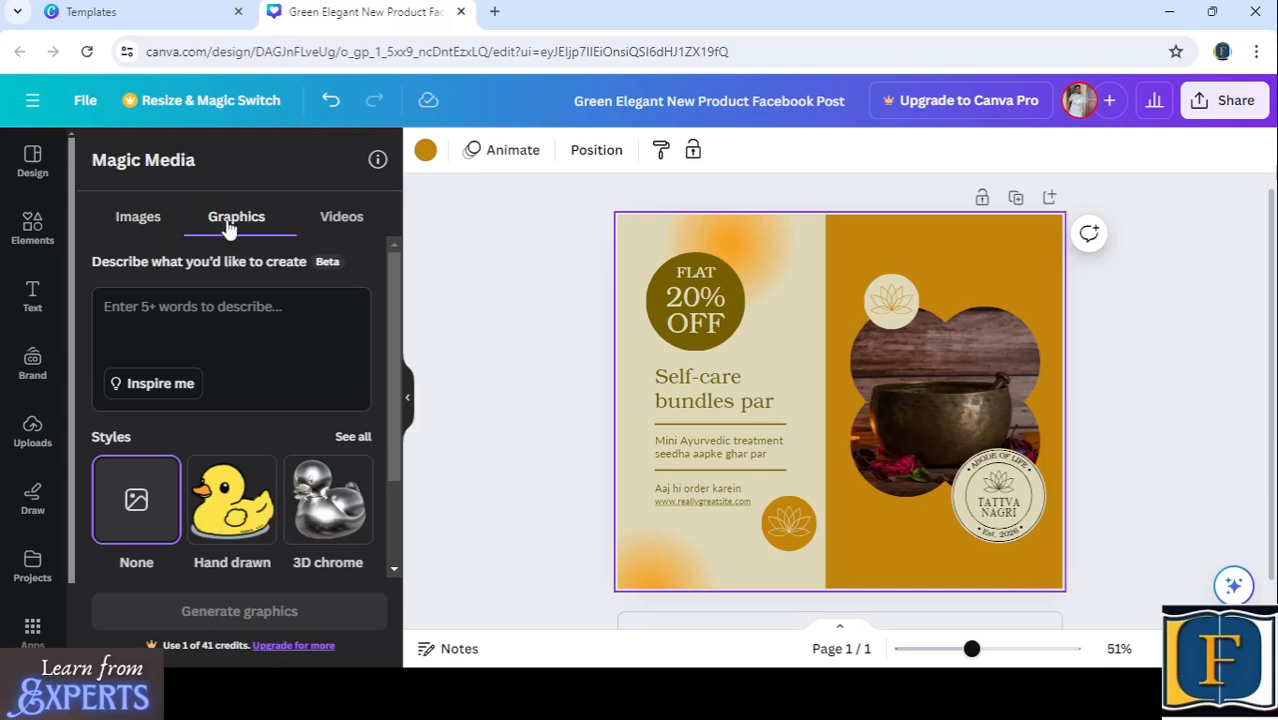
pyautogui.scroll(-2, 233, 453)
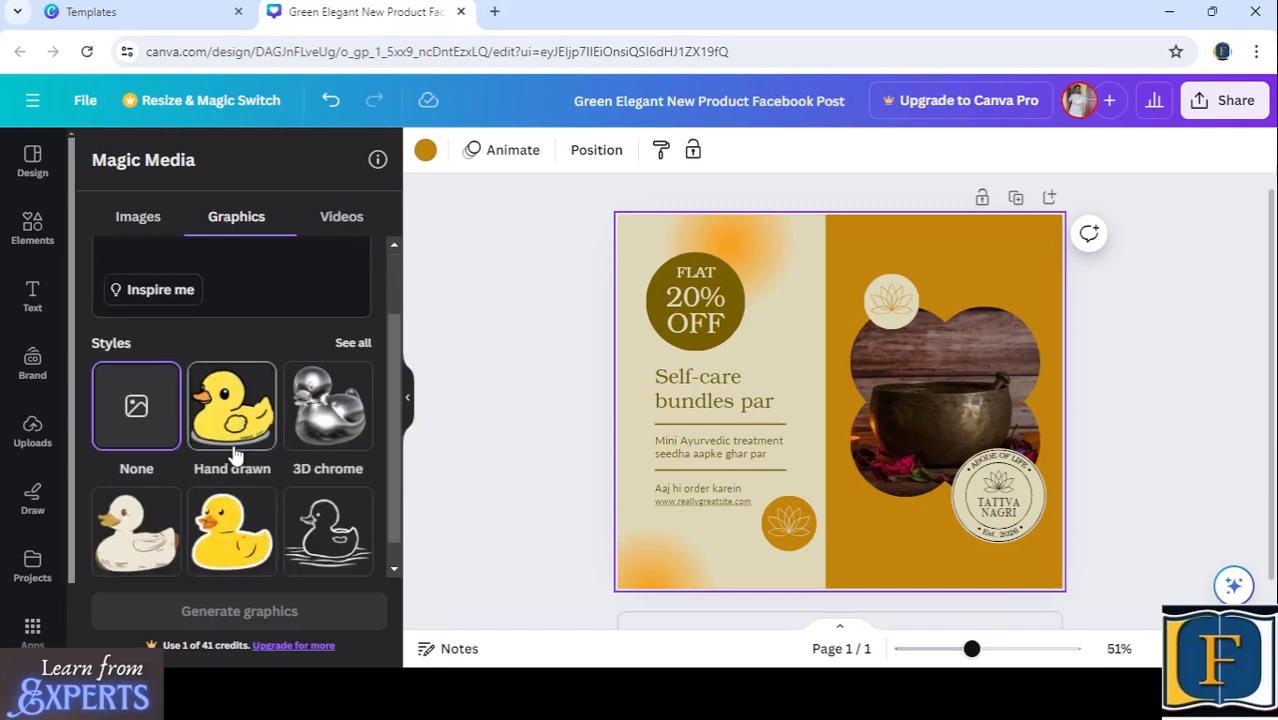
pyautogui.scroll(2, 295, 372)
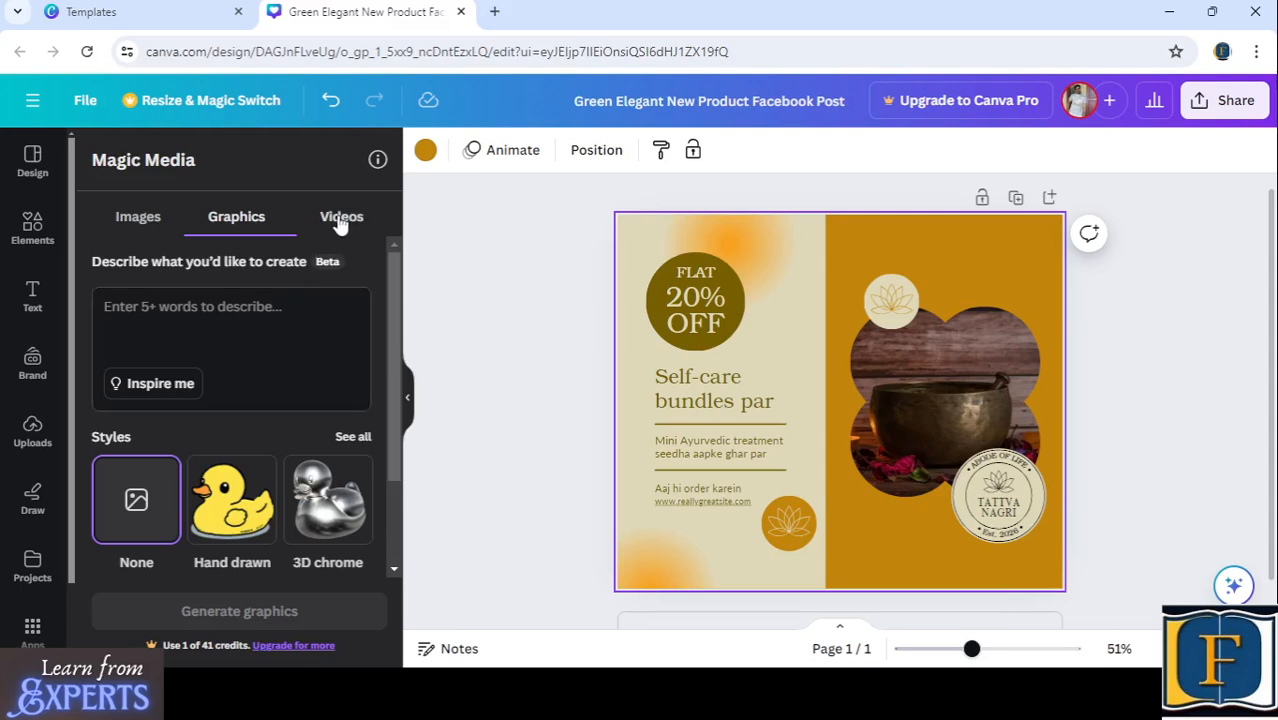
pyautogui.click(341, 218)
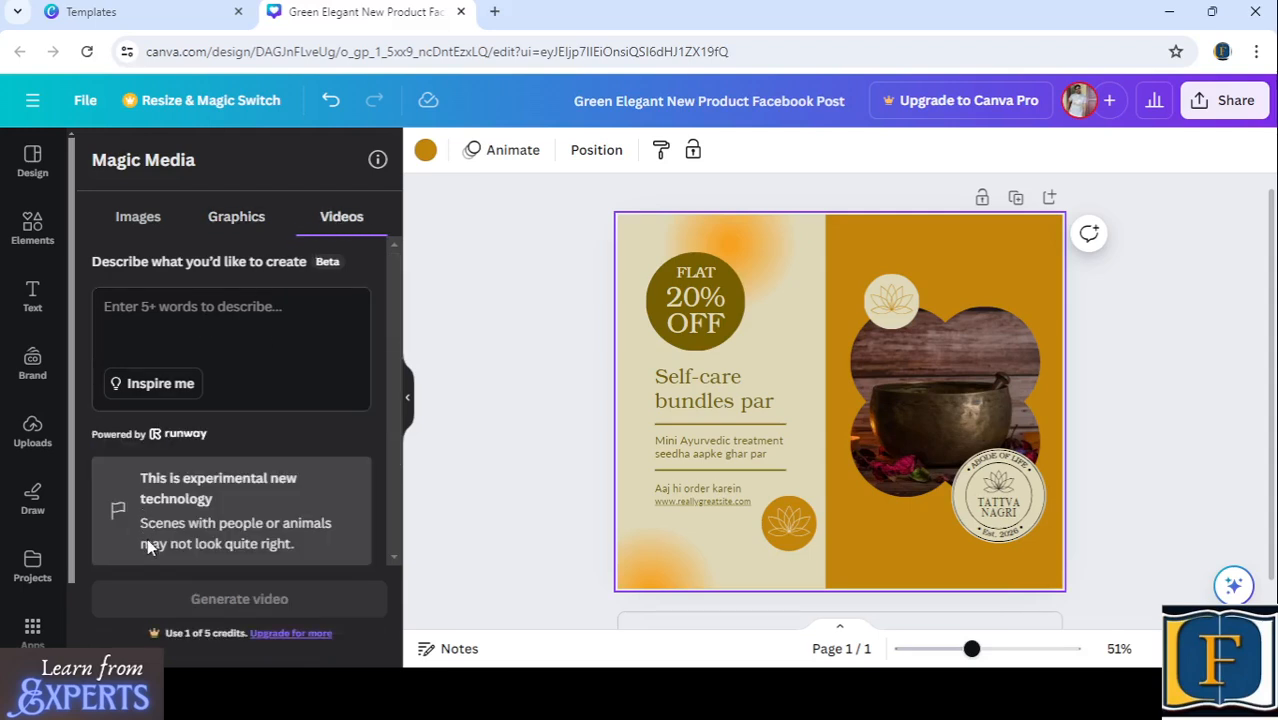
# - Generate graphics from the description "A girl selling flowers" without a particular style
pyautogui.click(232, 220)
pyautogui.click(214, 308)
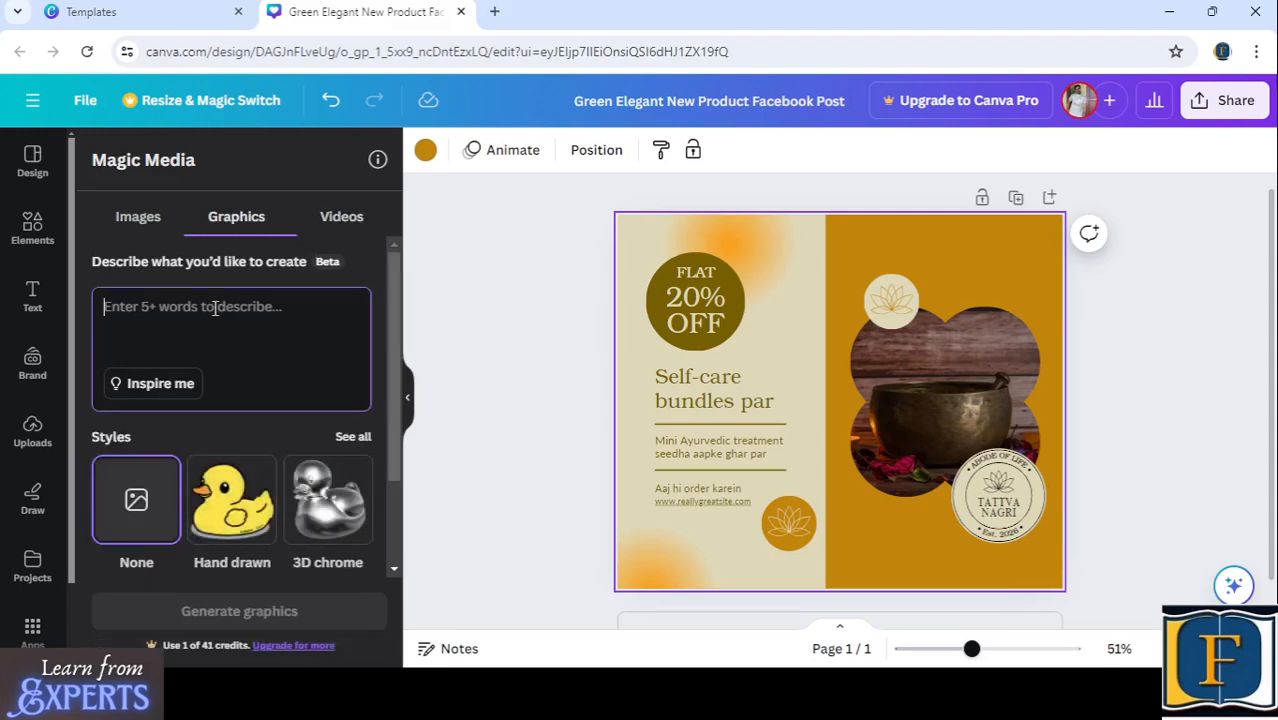
pyautogui.write('A girl selling flowers')
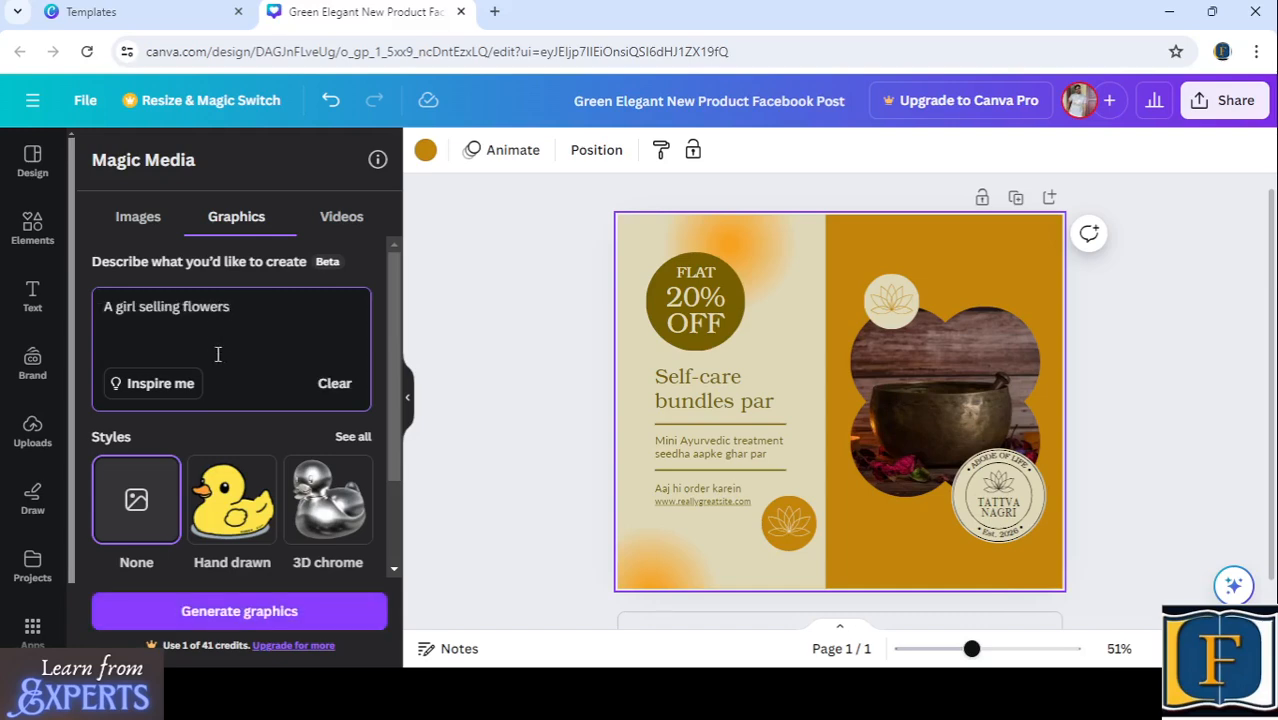
pyautogui.click(222, 612)
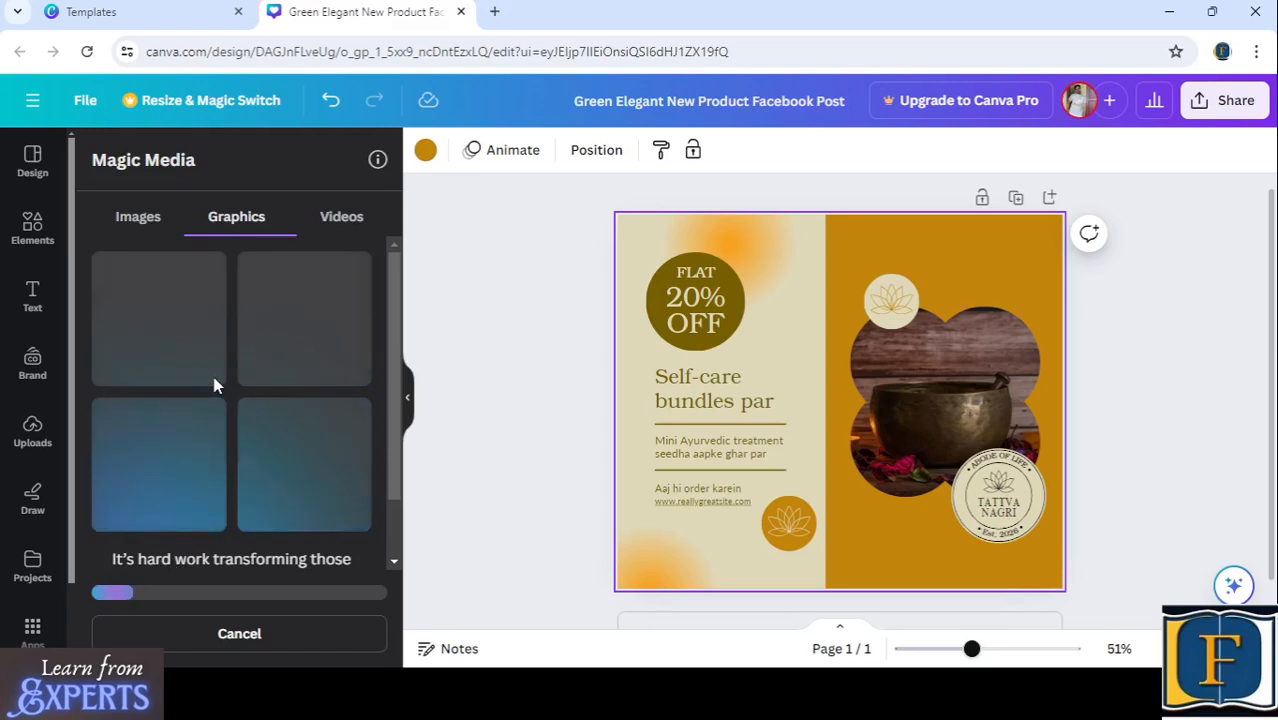
# - Review the generated flower-seller graphics and look through the available graphic styles as far as Doodle
pyautogui.scroll(-2, 192, 343)
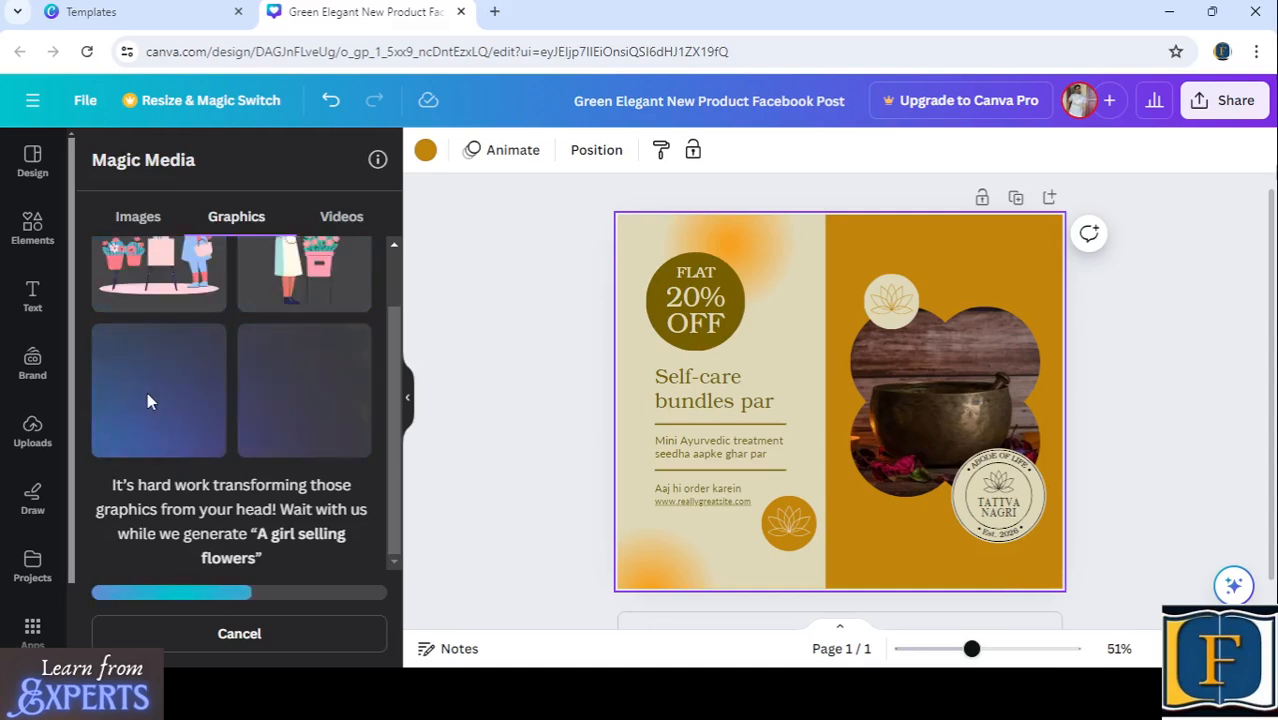
pyautogui.scroll(1, 192, 378)
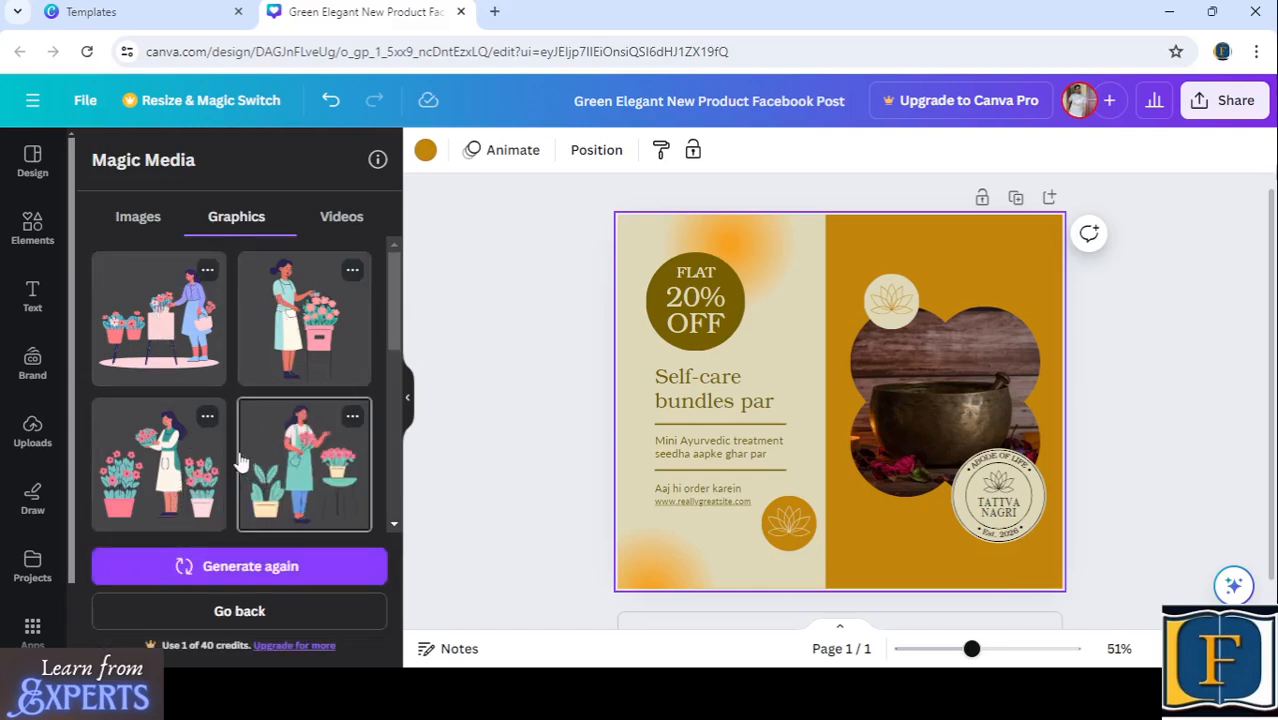
pyautogui.moveTo(391, 334); pyautogui.dragTo(378, 493)
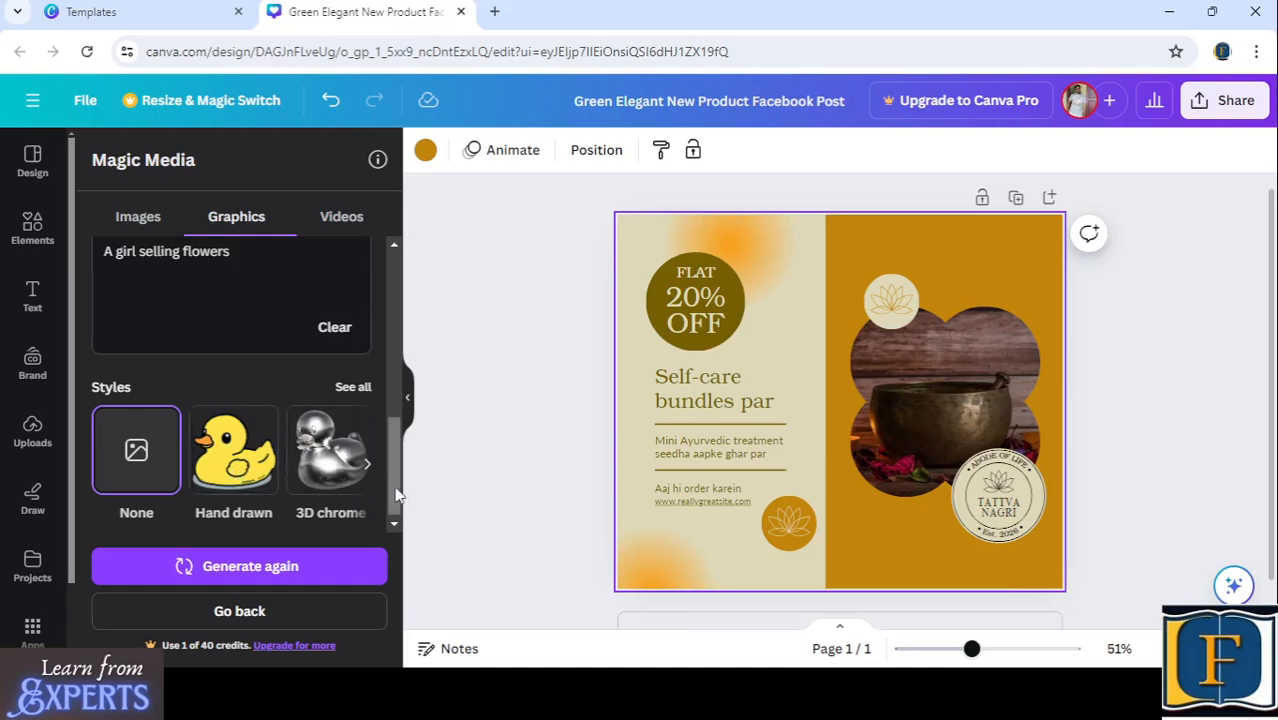
pyautogui.click(367, 467)
pyautogui.click(367, 467)
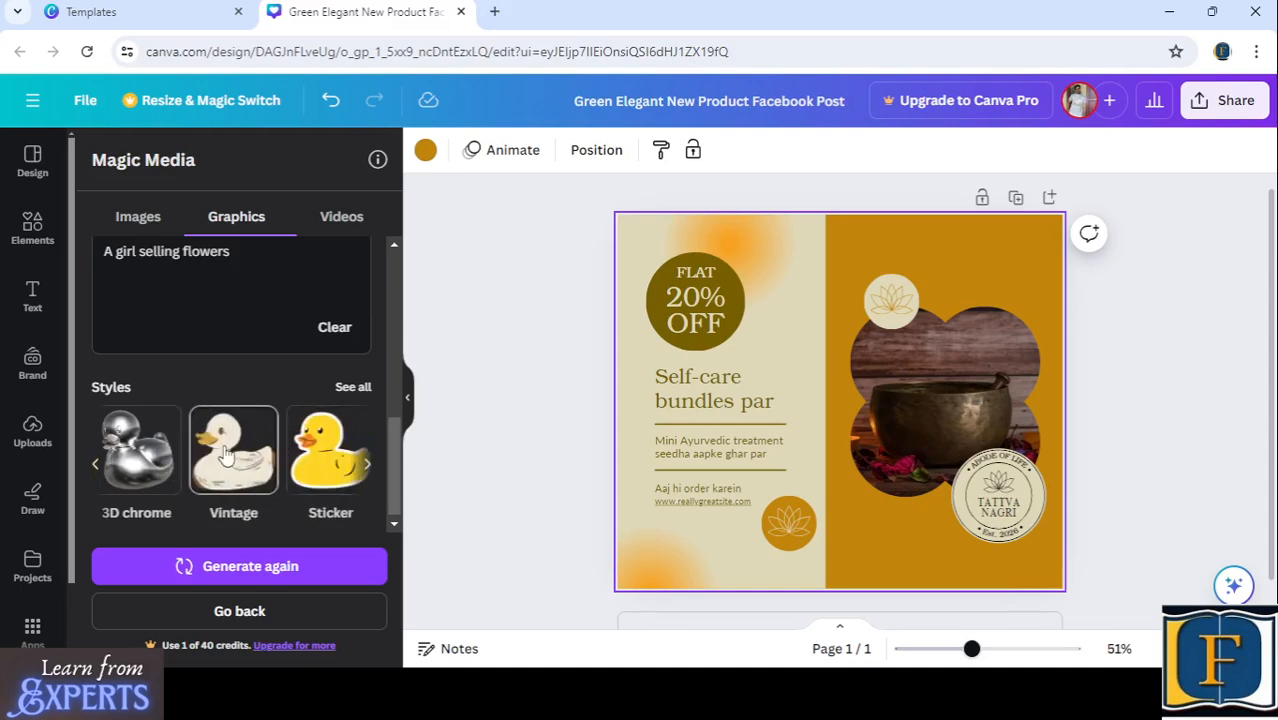
pyautogui.click(367, 467)
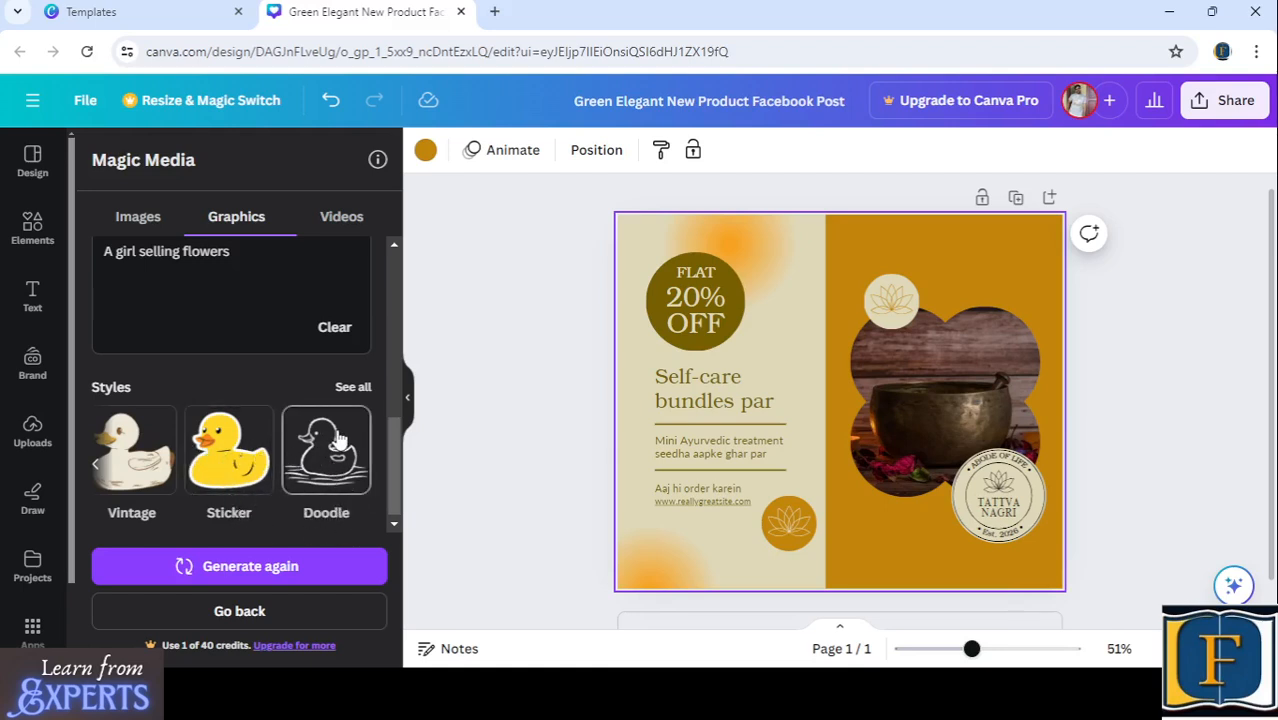
pyautogui.moveTo(390, 454); pyautogui.dragTo(381, 287)
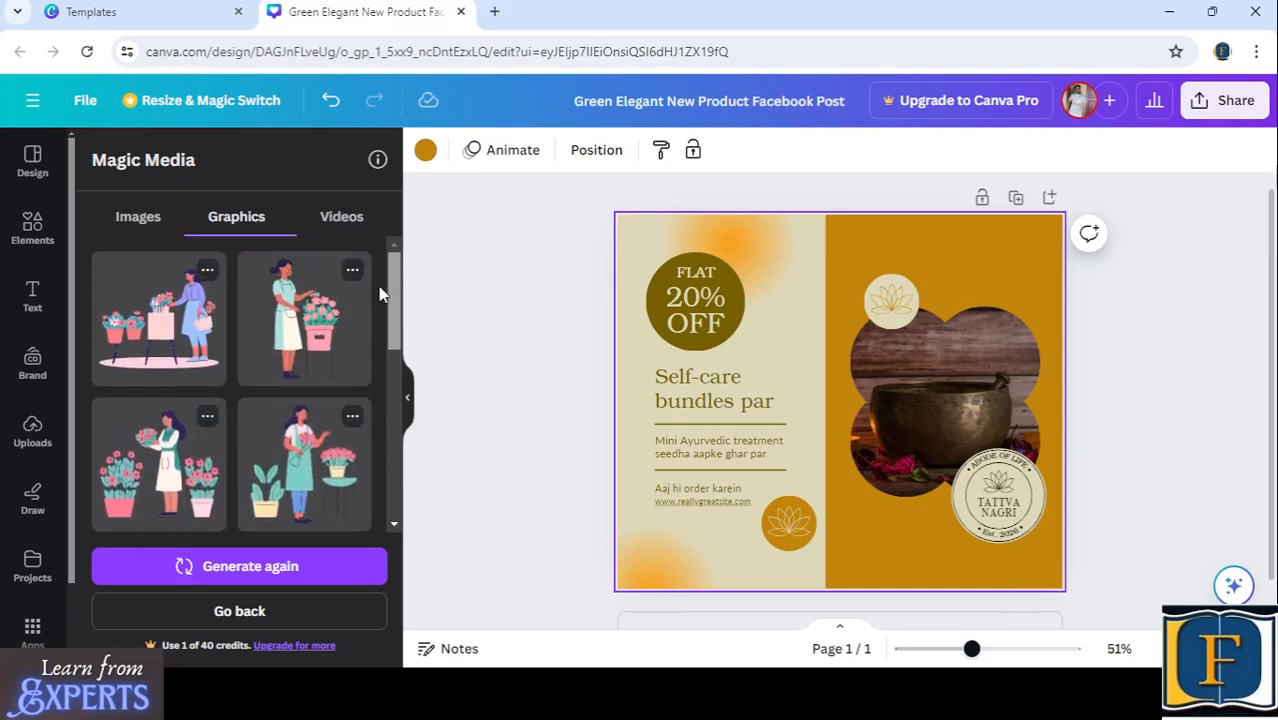
# - Add the fourth generated flower-seller graphic to the post and shrink it into the lower-left corner of the orange half
pyautogui.click(303, 458)
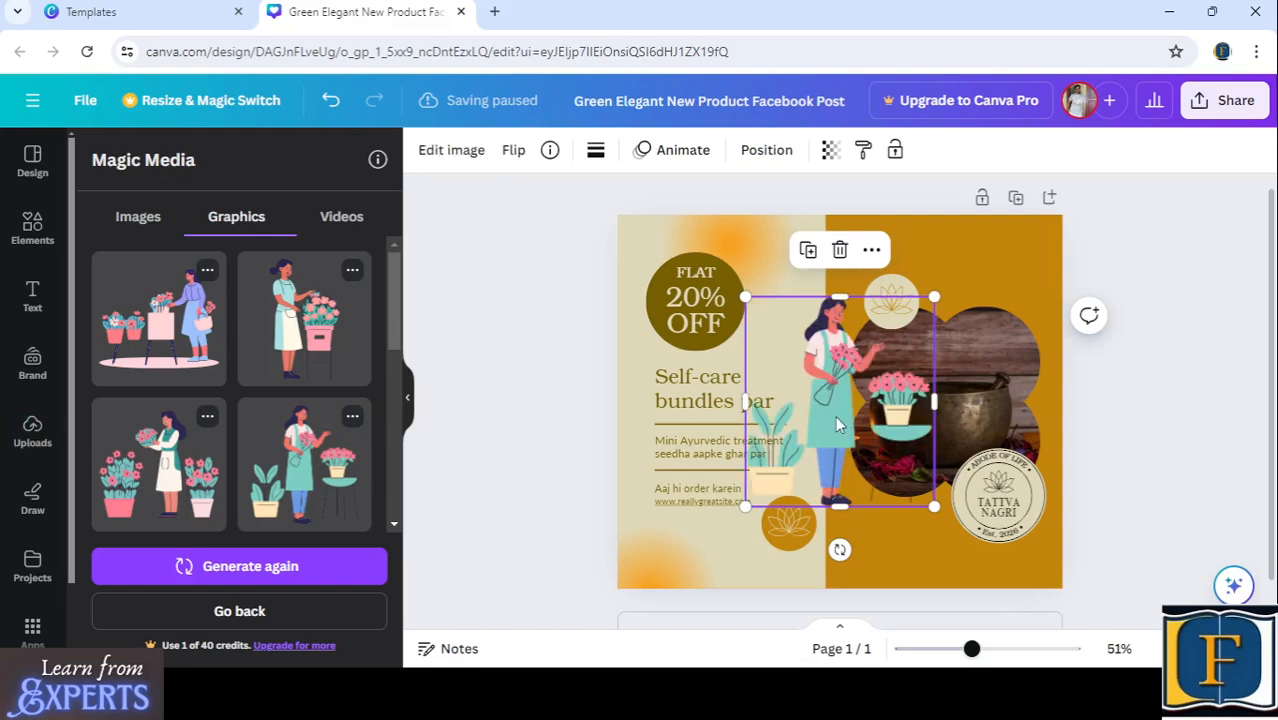
pyautogui.moveTo(835, 415); pyautogui.dragTo(706, 494)
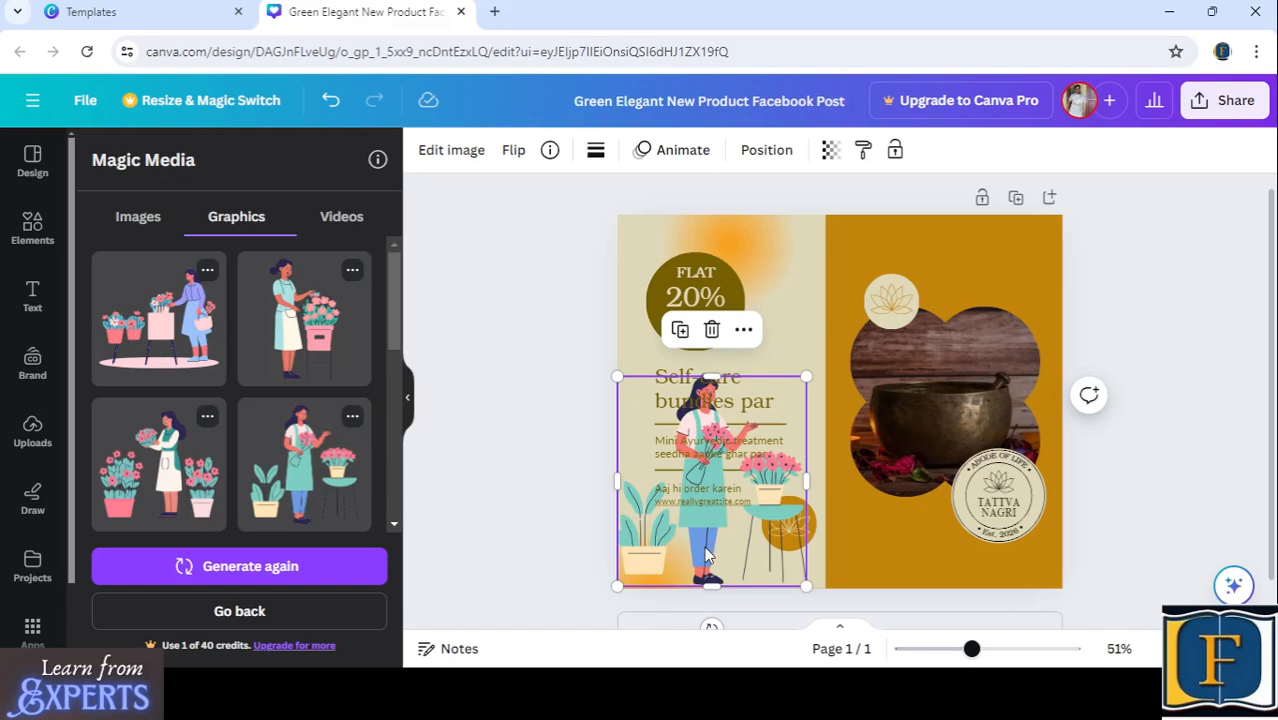
pyautogui.moveTo(706, 556); pyautogui.dragTo(918, 546)
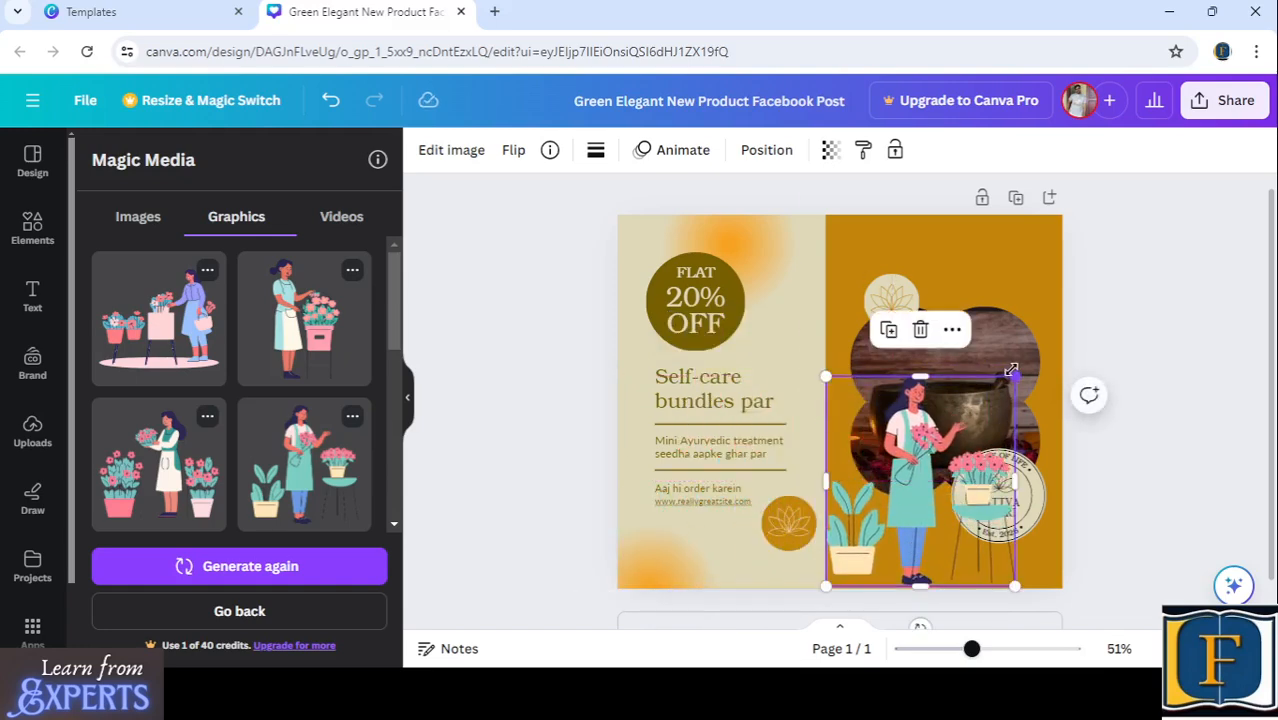
pyautogui.moveTo(1012, 381); pyautogui.dragTo(914, 509)
pyautogui.click(1133, 328)
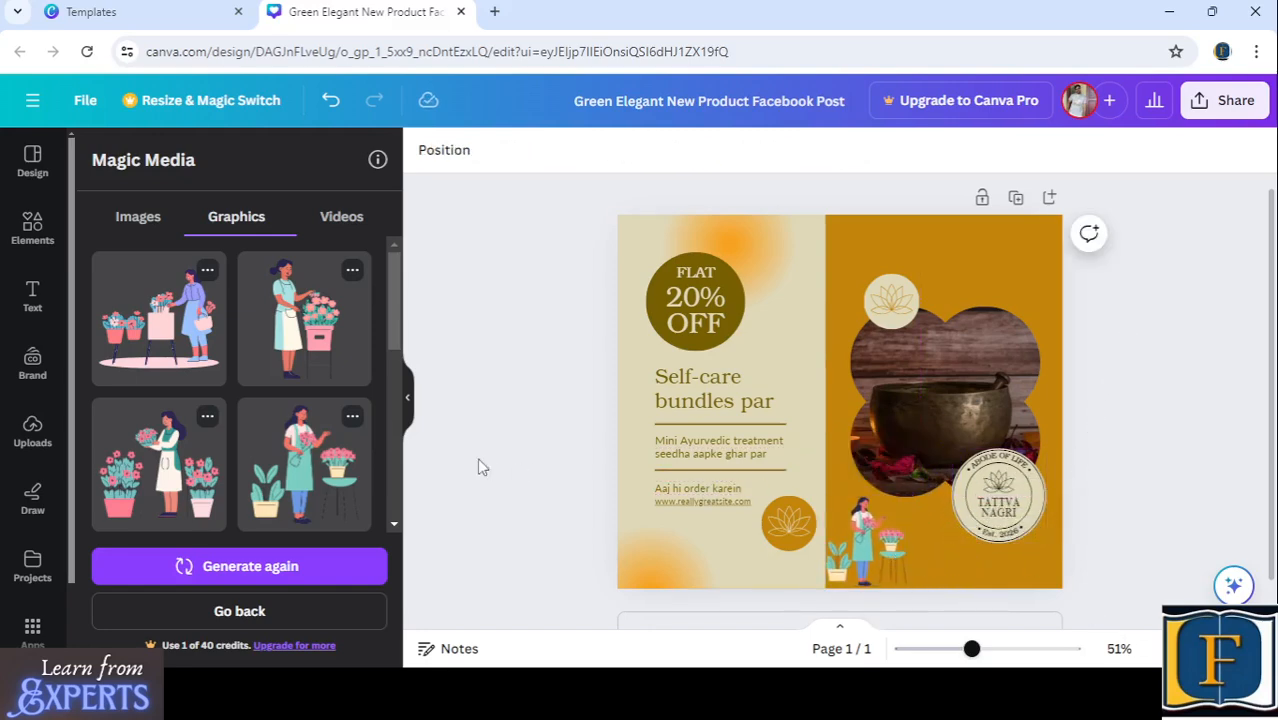
# - Start generating a video from the description "A girl selling flowers"
pyautogui.scroll(5, 226, 434)
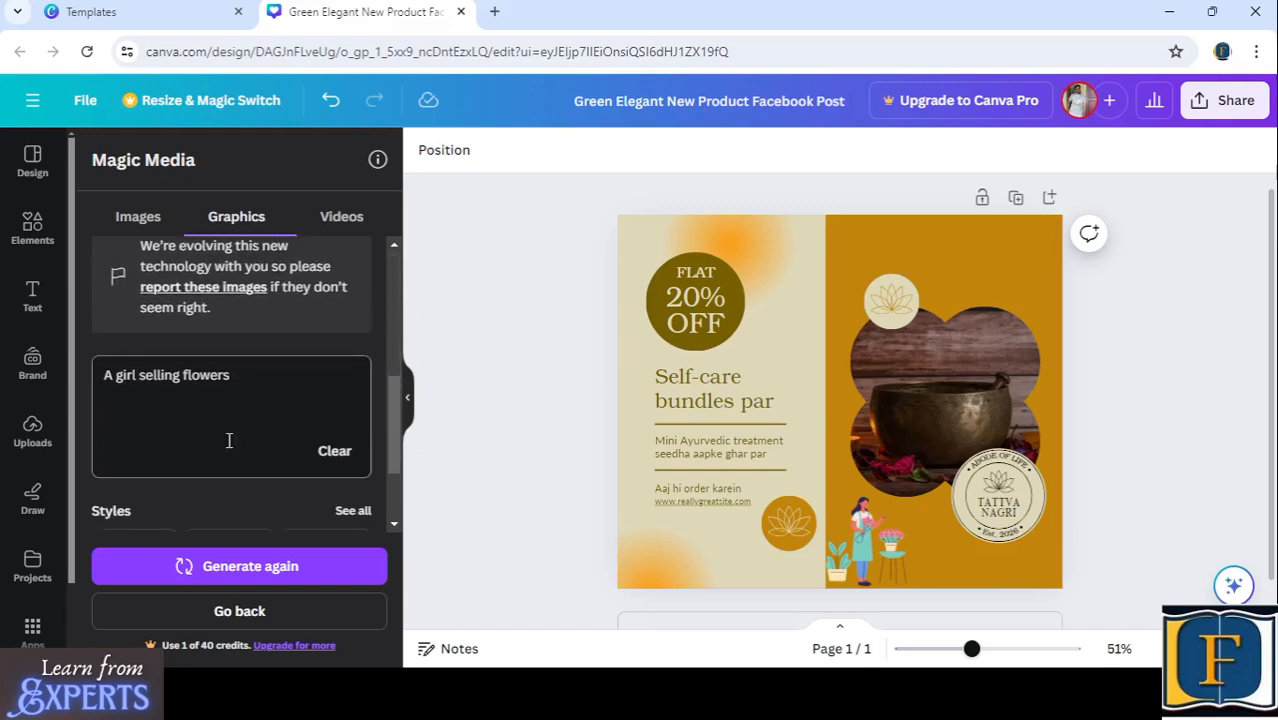
pyautogui.click(342, 217)
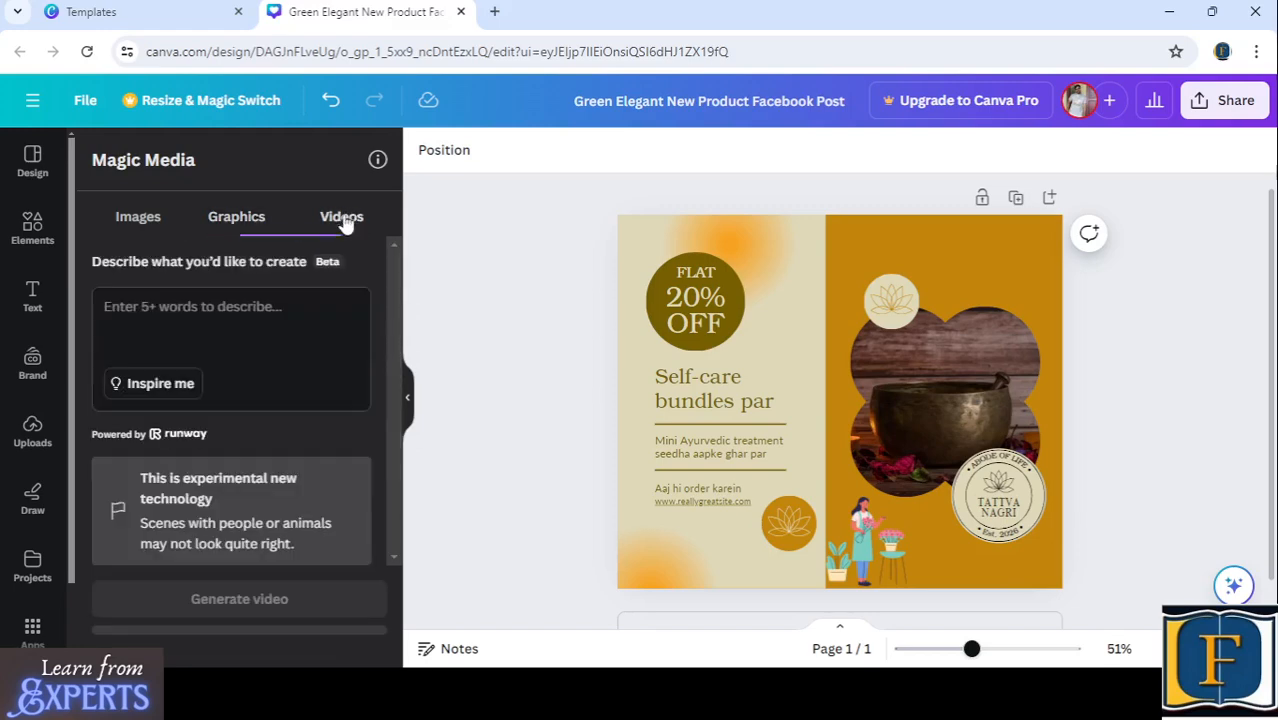
pyautogui.click(231, 318)
pyautogui.write('A girl selling flowers')
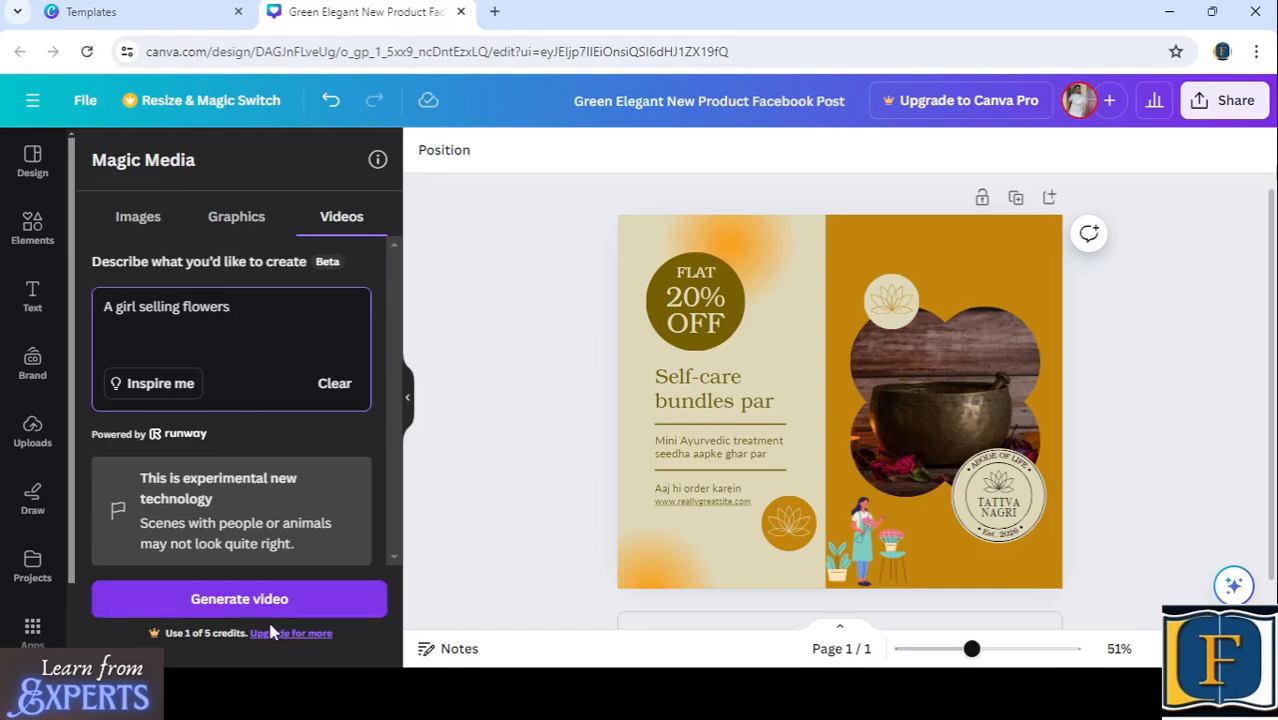
pyautogui.click(260, 610)
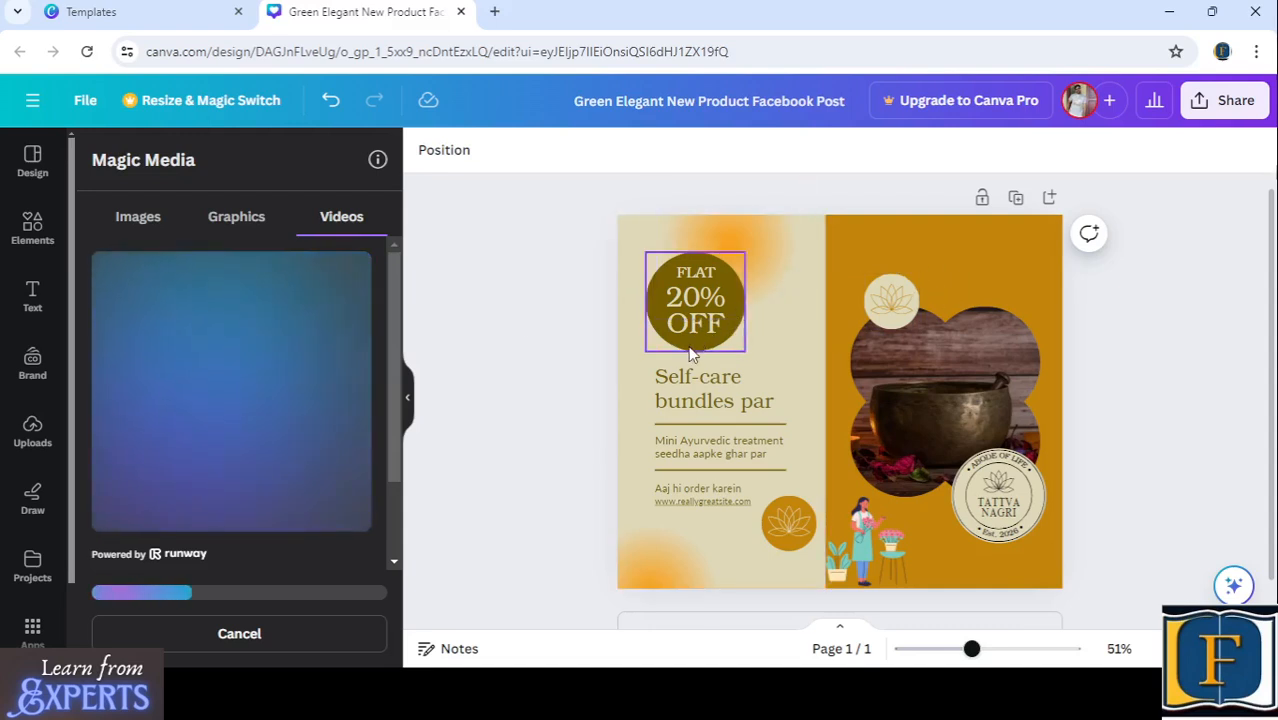
# - Replace the second line of the "Self-care" heading with "Ayurcare"
pyautogui.click(700, 378)
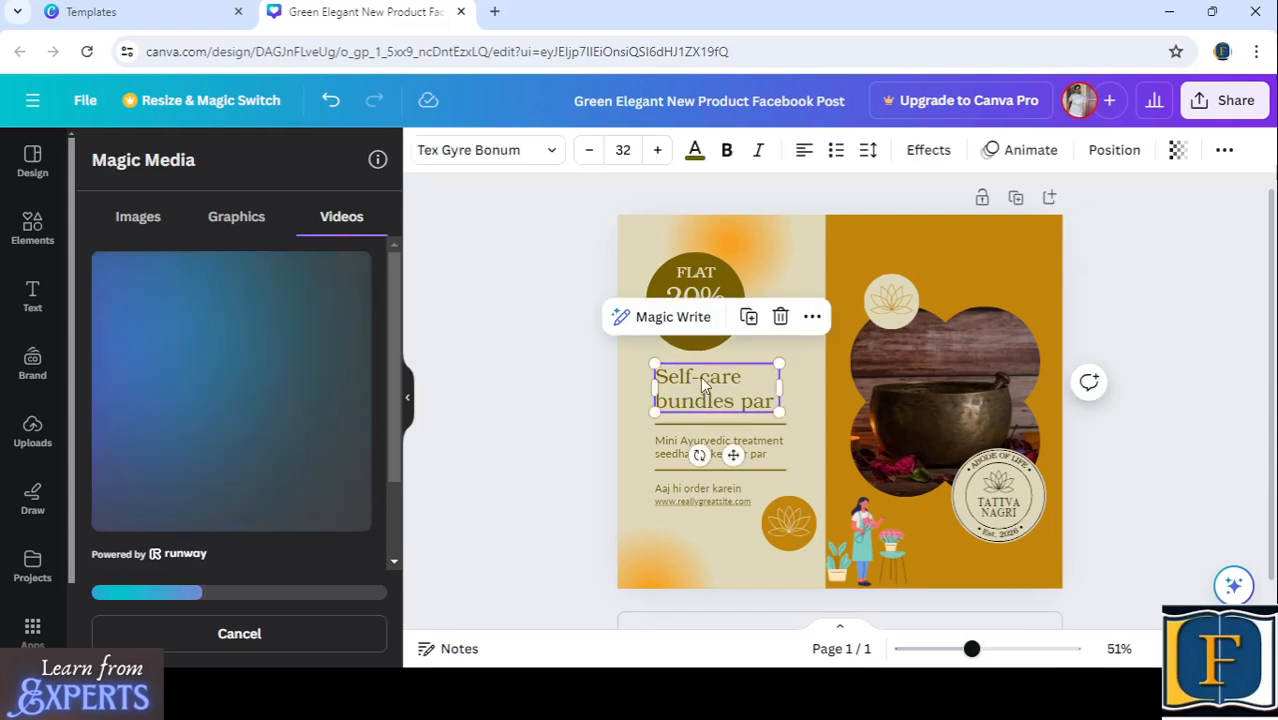
pyautogui.click(700, 378)
pyautogui.click(762, 400)
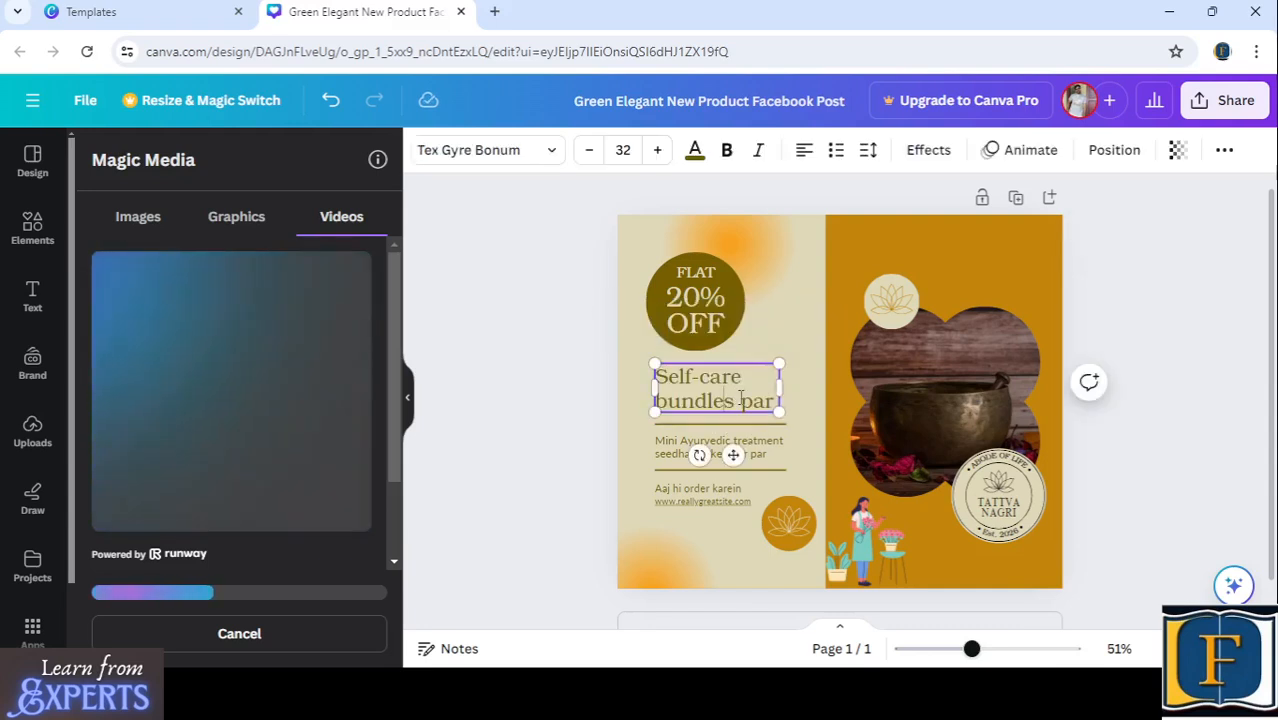
pyautogui.moveTo(778, 401); pyautogui.dragTo(657, 398)
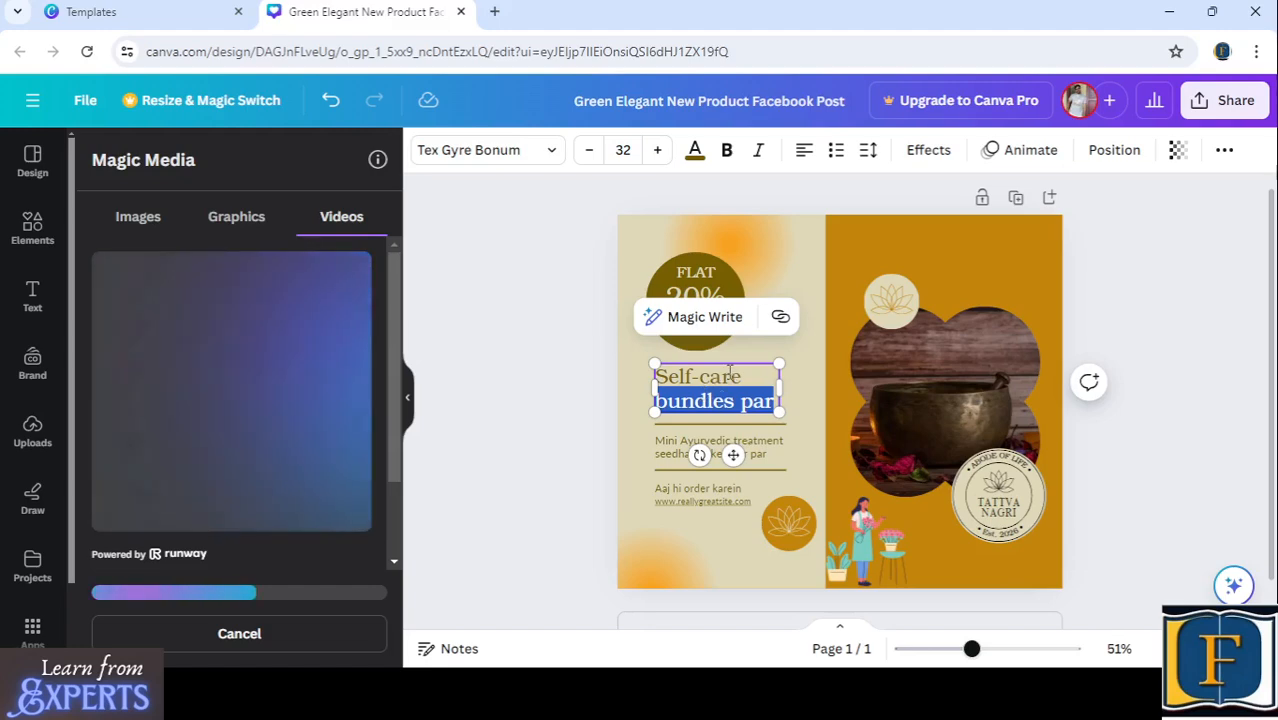
pyautogui.write('Ayur')
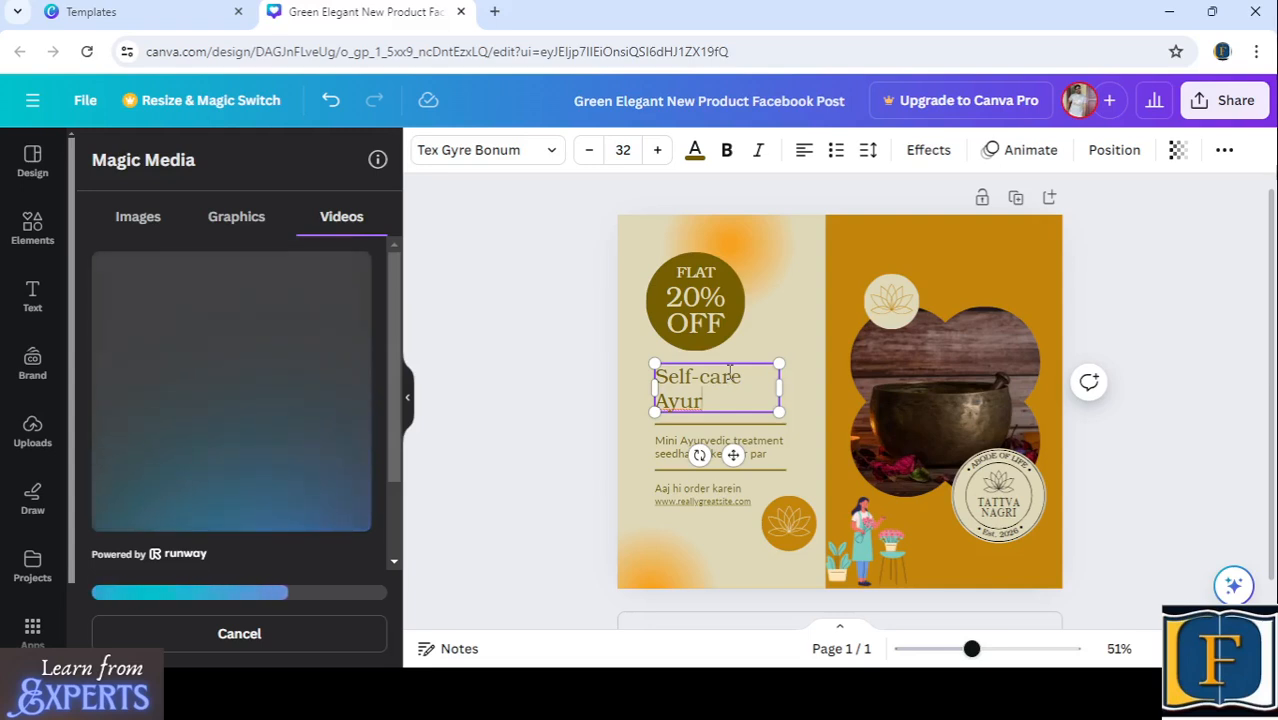
pyautogui.write('e')
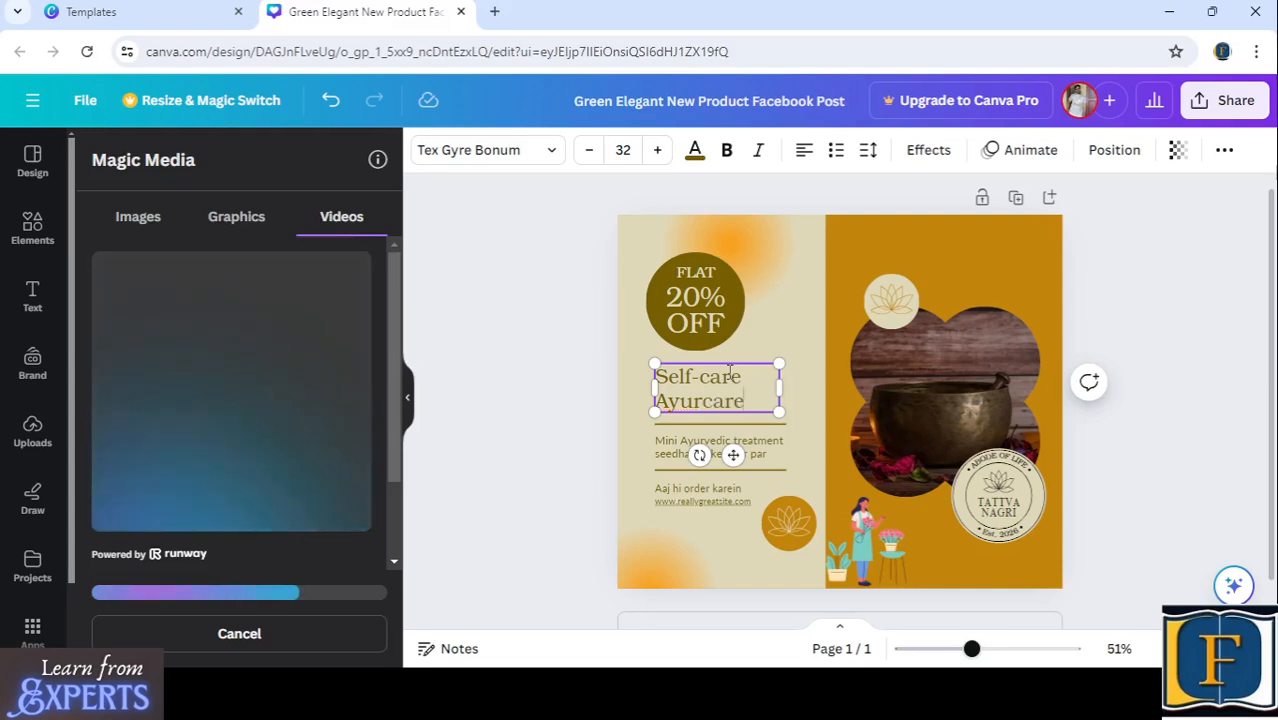
# - Replace the second line of the "Mini Ayurvedic treatment" text with "at your home"
pyautogui.click(675, 447)
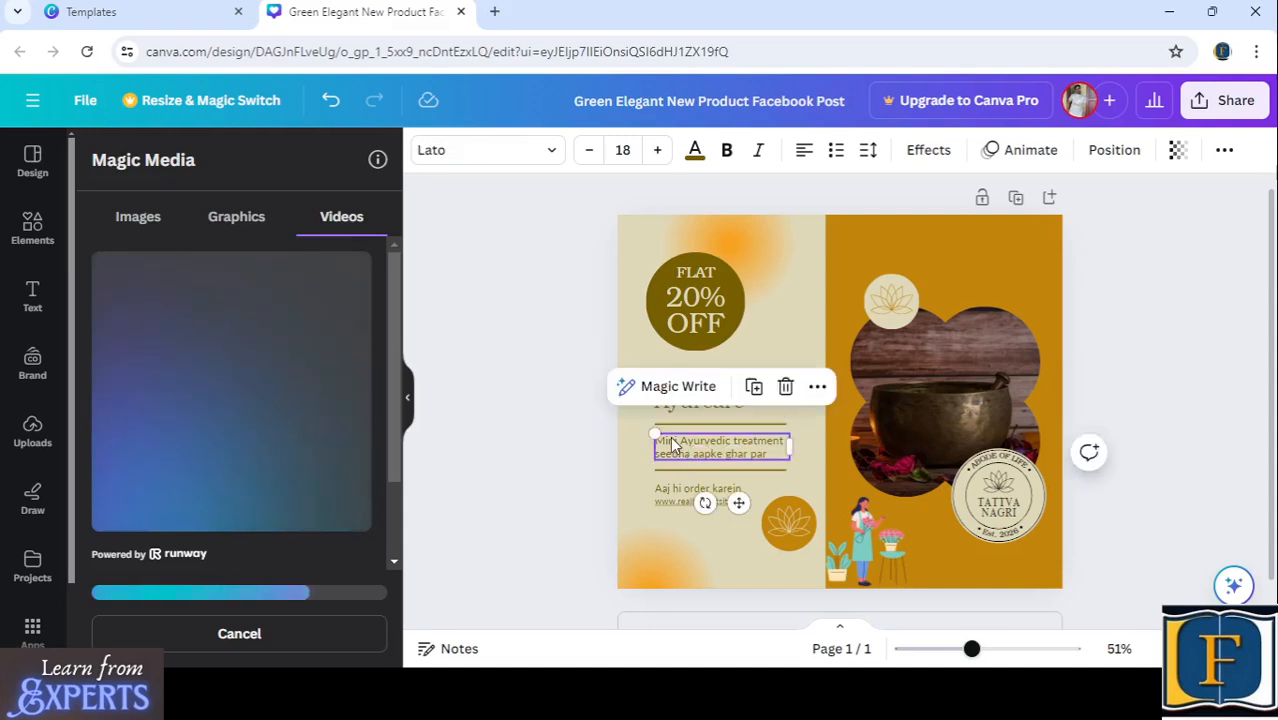
pyautogui.doubleClick(773, 454)
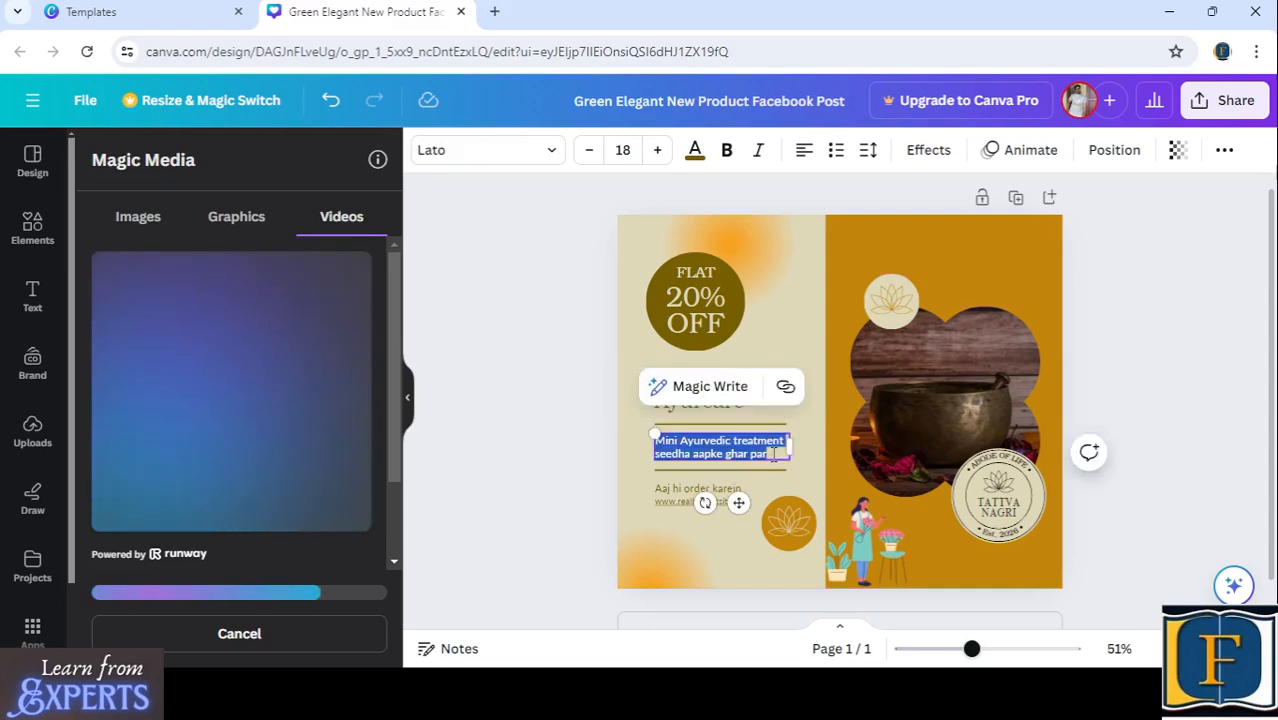
pyautogui.click(772, 454)
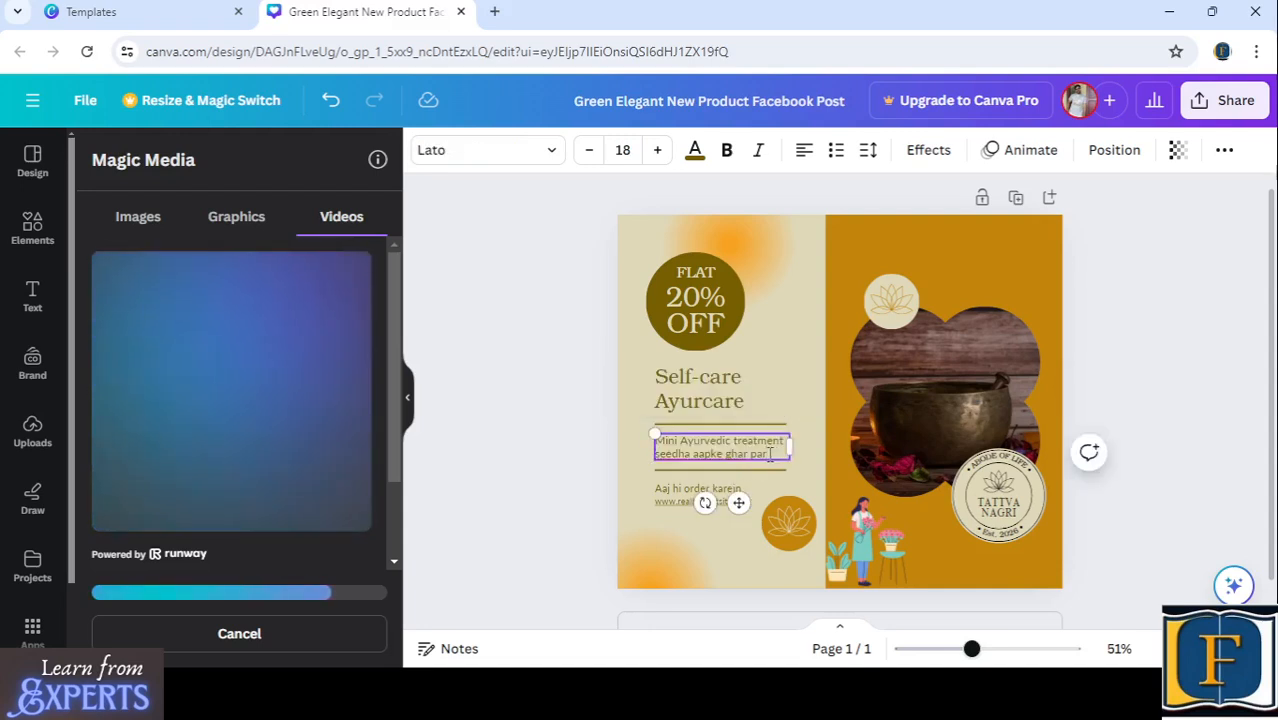
pyautogui.moveTo(770, 454); pyautogui.dragTo(655, 455)
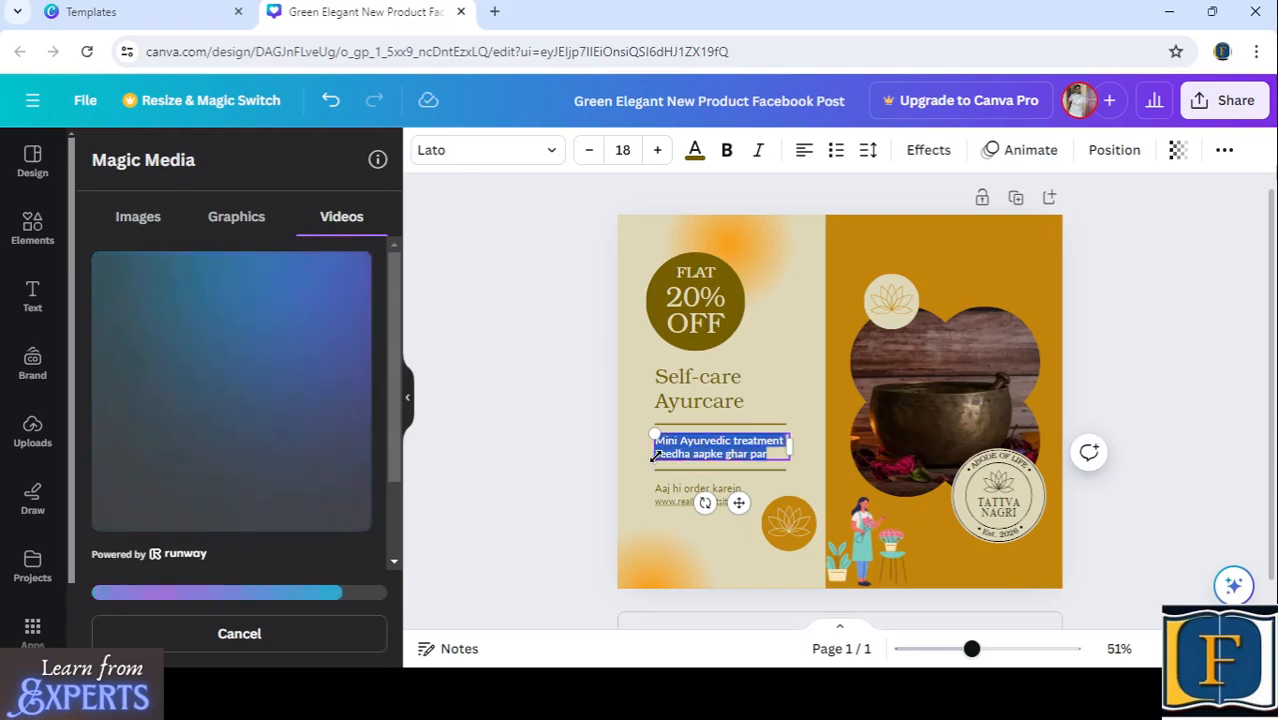
pyautogui.click(780, 455)
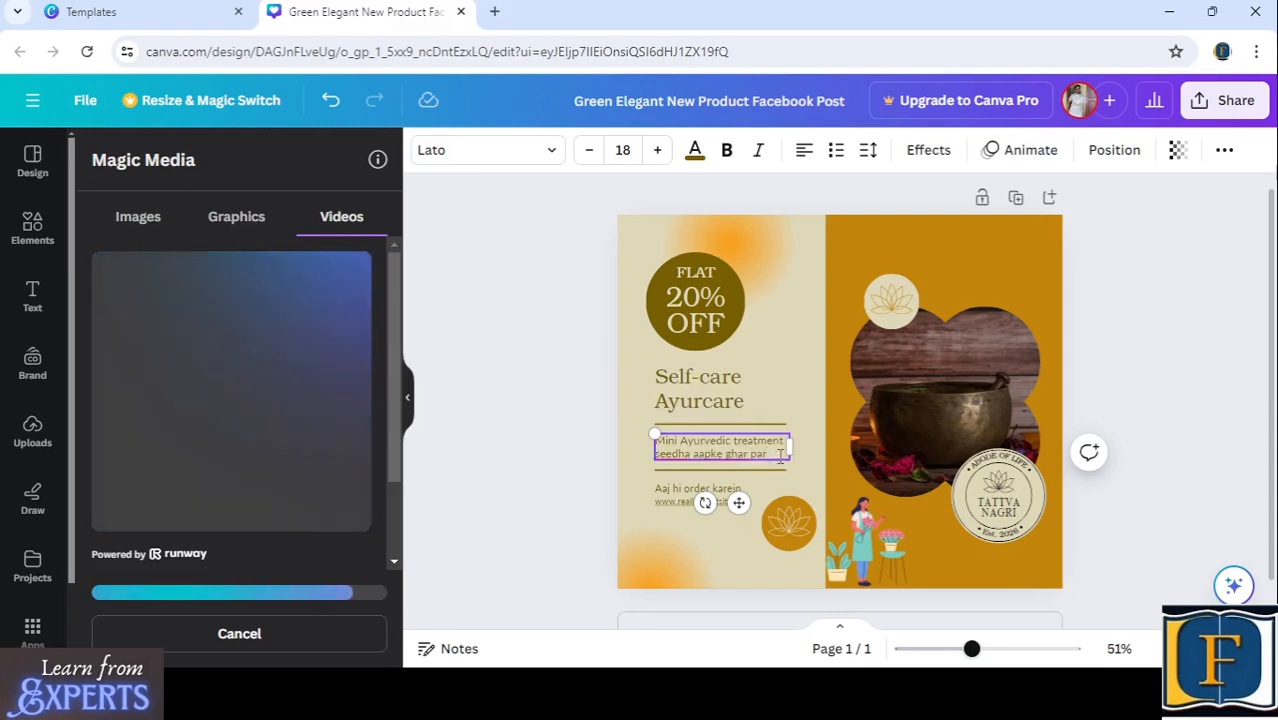
pyautogui.press('BackSpace')
pyautogui.press('BackSpace')
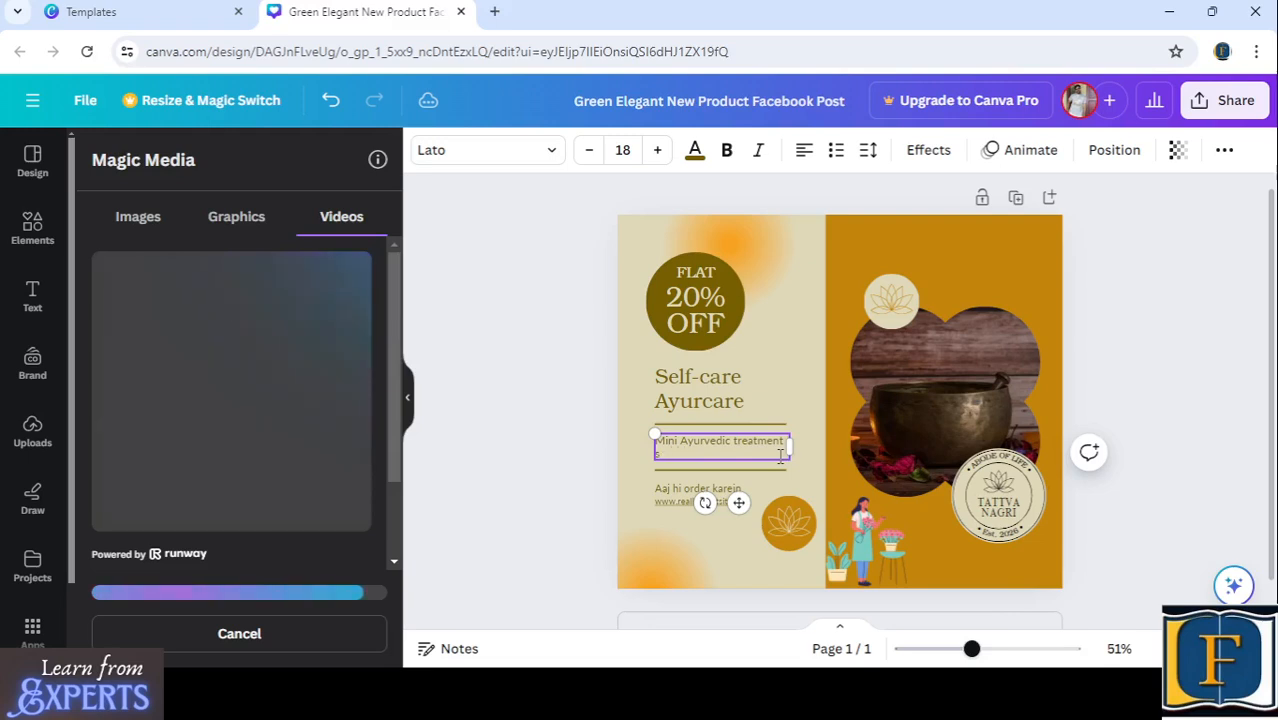
pyautogui.press('BackSpace')
pyautogui.press('BackSpace')
pyautogui.write('at your')
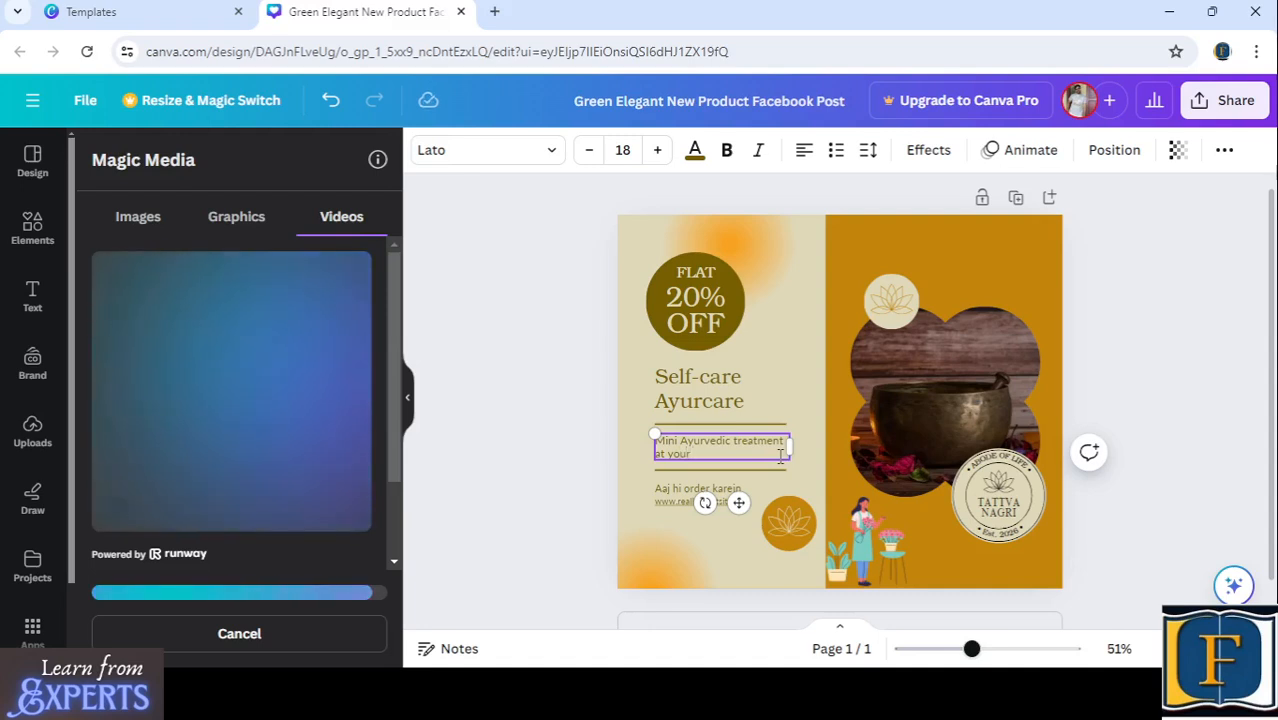
pyautogui.write('home')
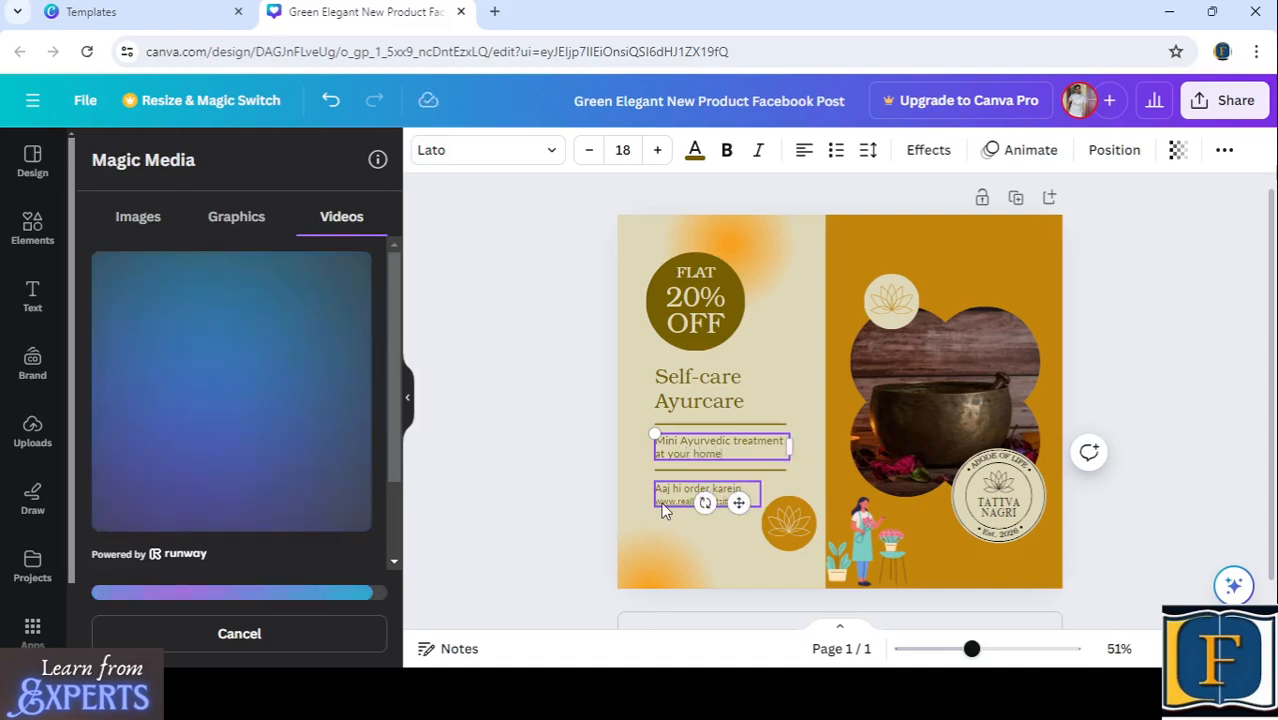
pyautogui.click(705, 495)
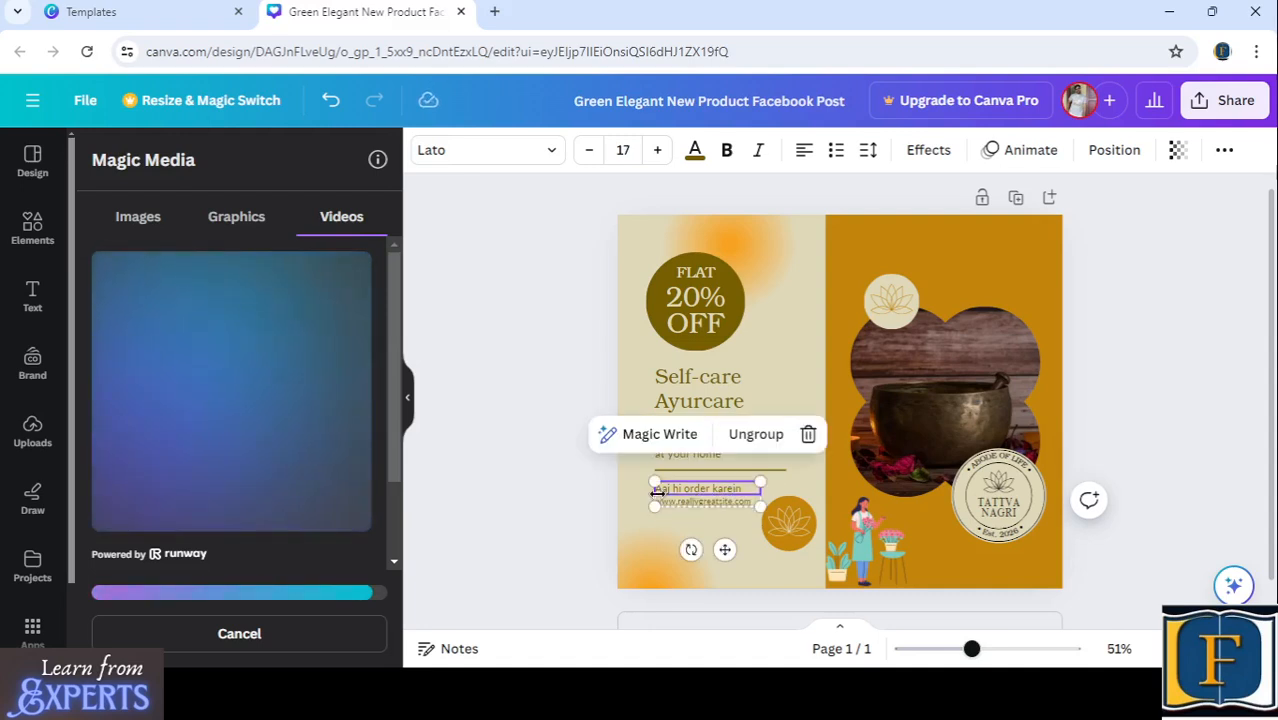
pyautogui.click(707, 503)
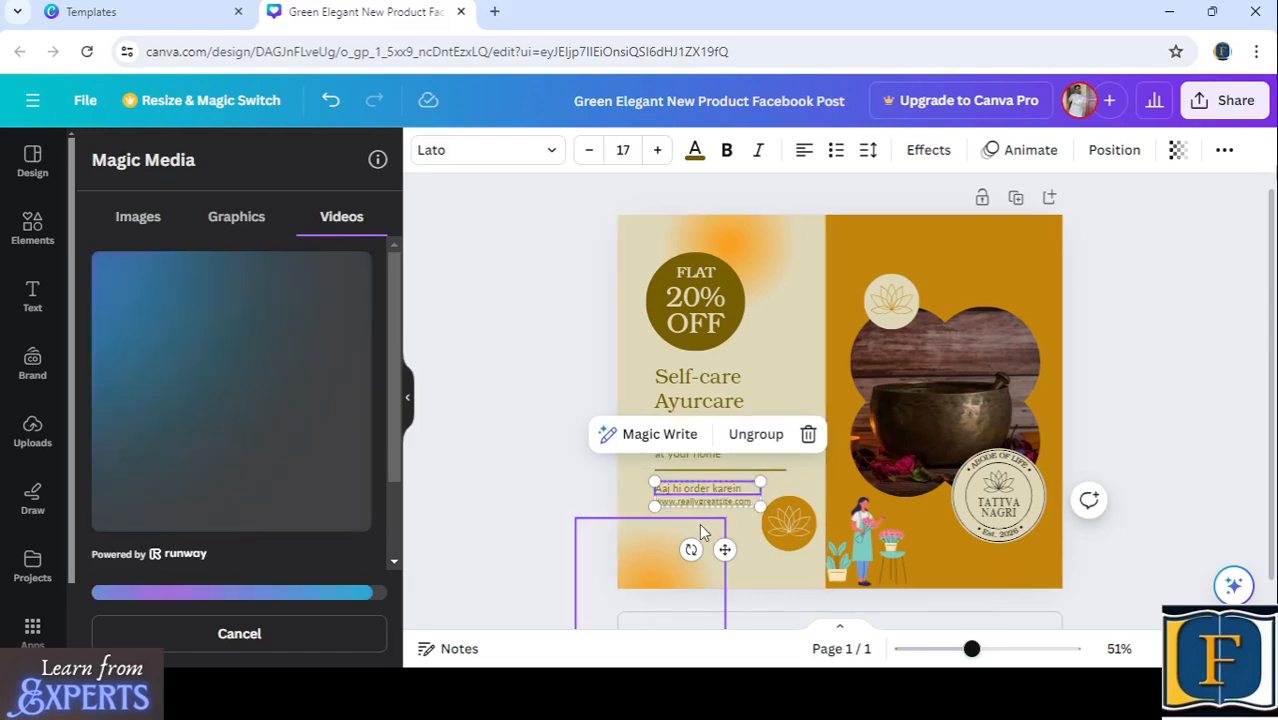
pyautogui.click(698, 524)
pyautogui.click(519, 340)
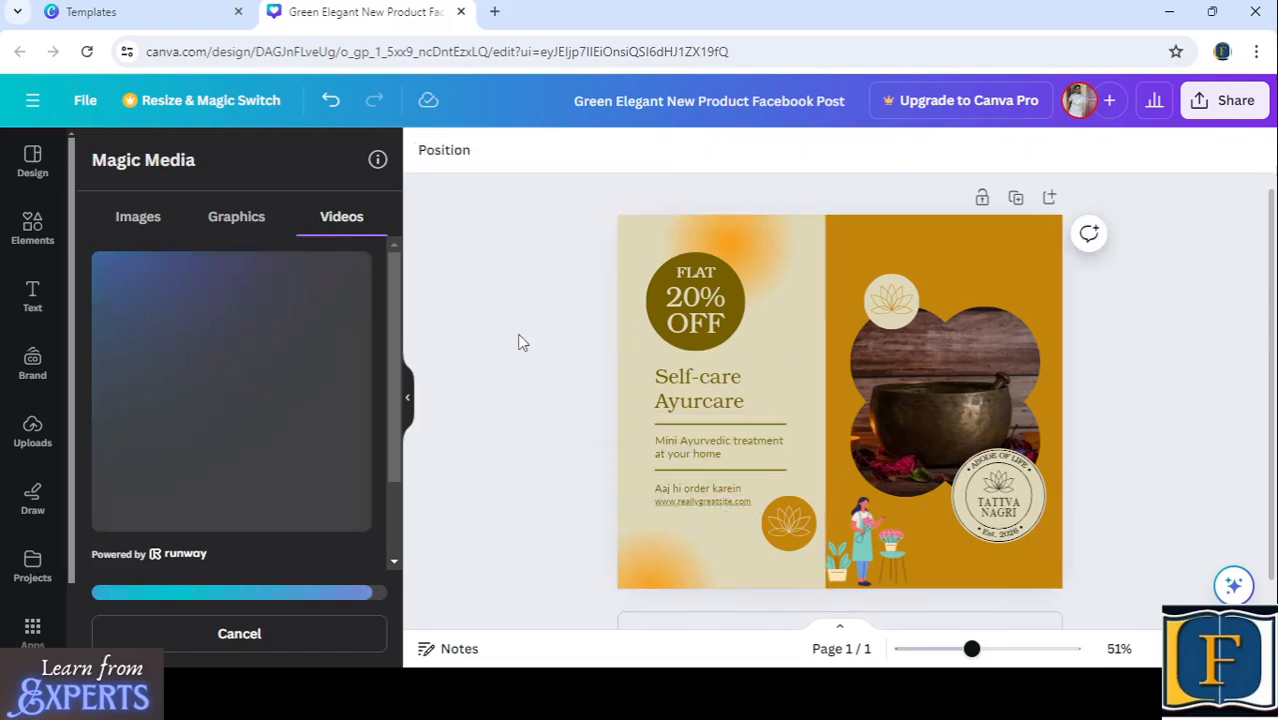
pyautogui.click(712, 537)
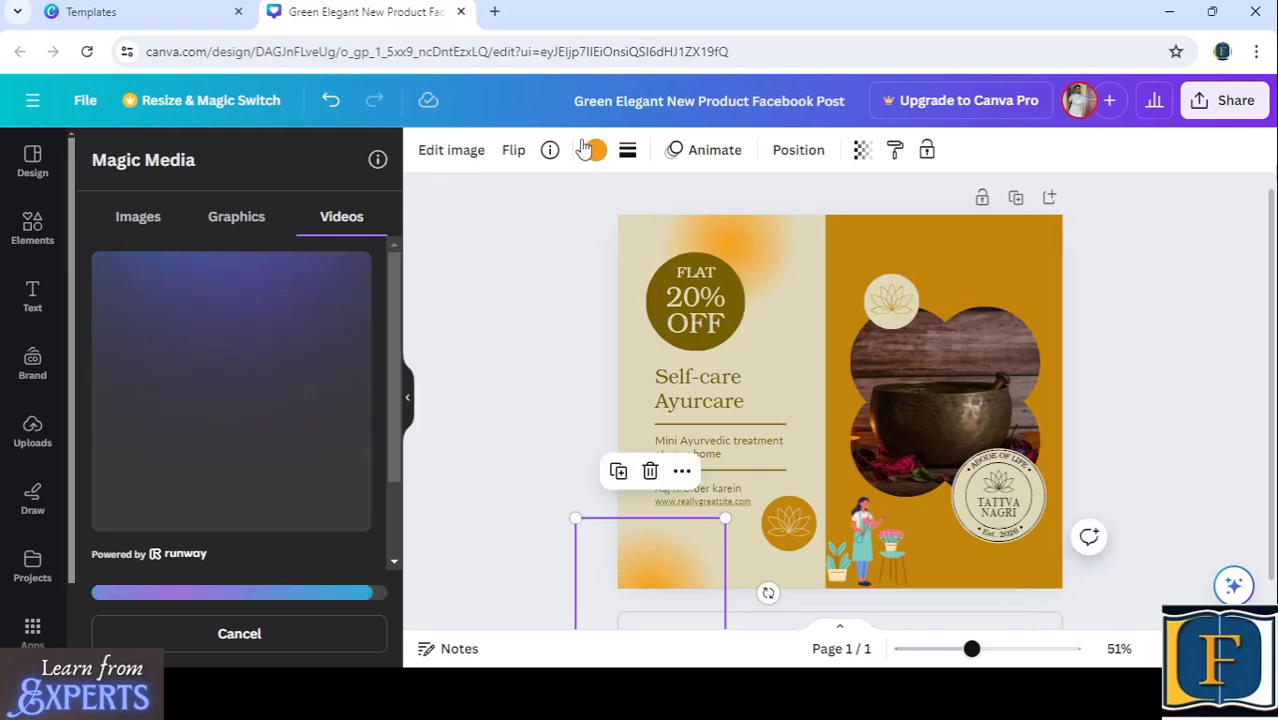
pyautogui.click(538, 243)
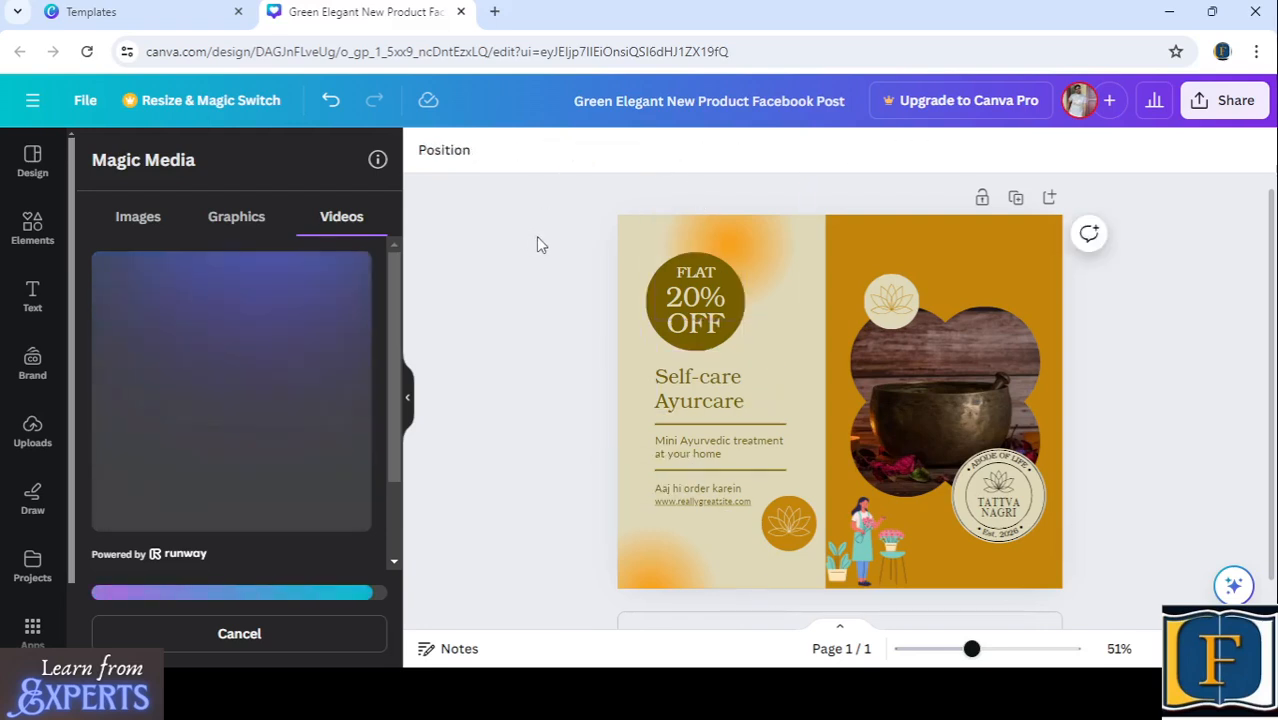
pyautogui.click(784, 520)
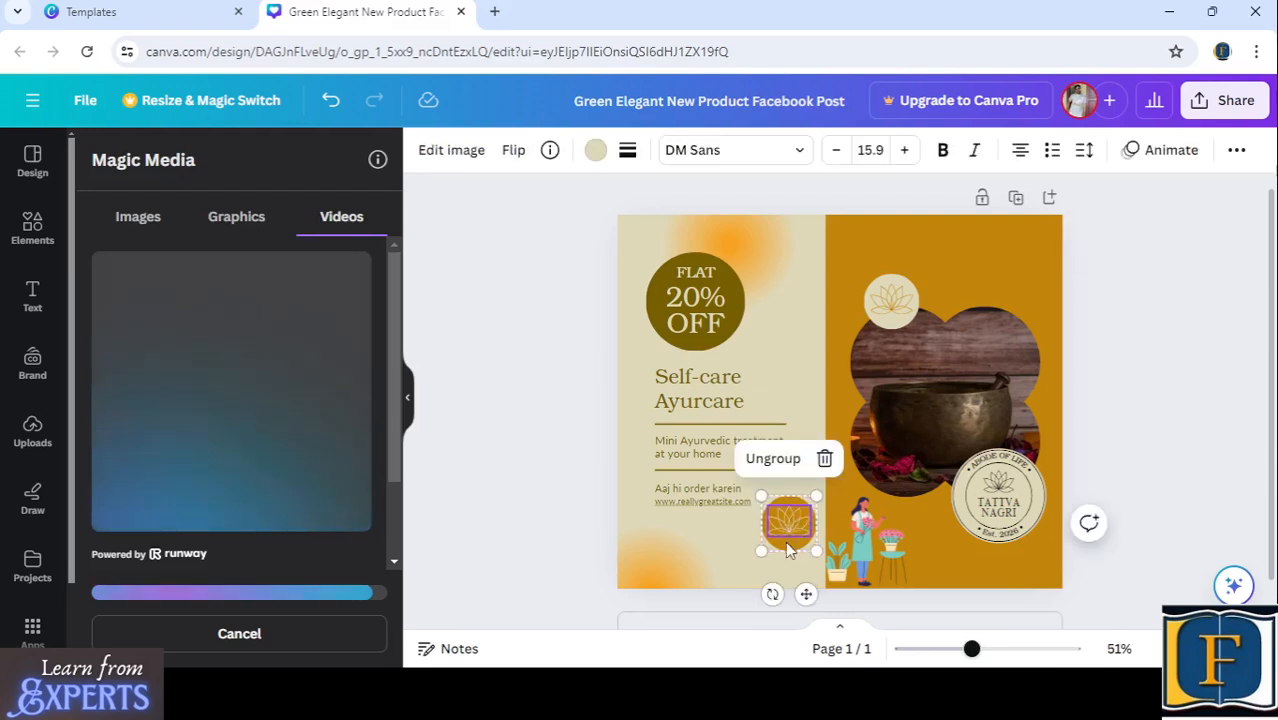
# - Change the discount in the round "FLAT 20% OFF" badge to 50%
pyautogui.click(701, 316)
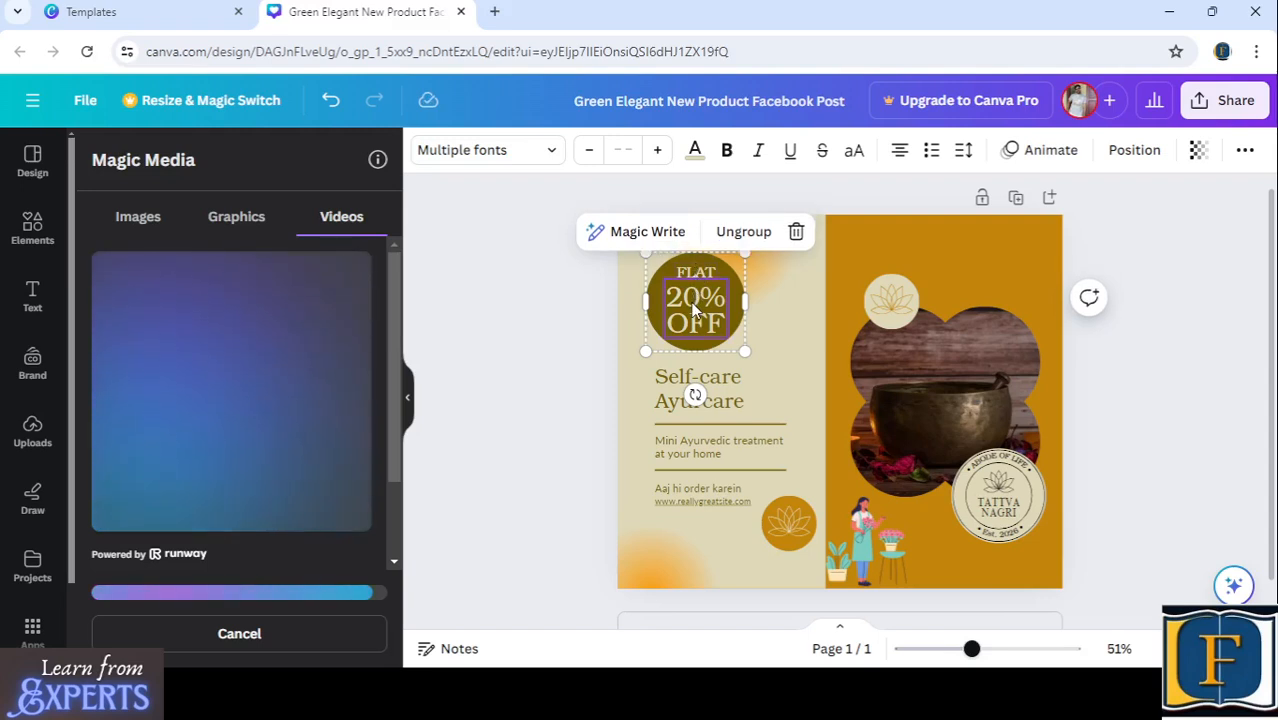
pyautogui.click(693, 310)
pyautogui.doubleClick(690, 298)
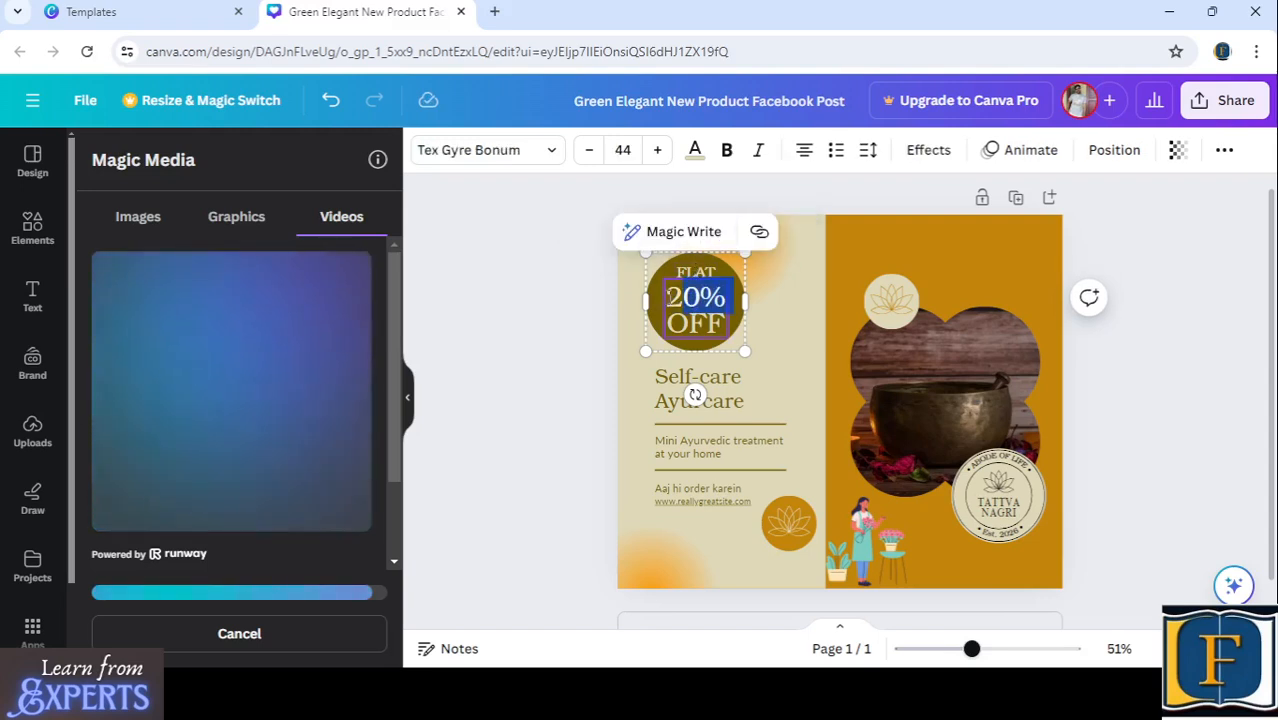
pyautogui.moveTo(665, 302); pyautogui.dragTo(683, 303)
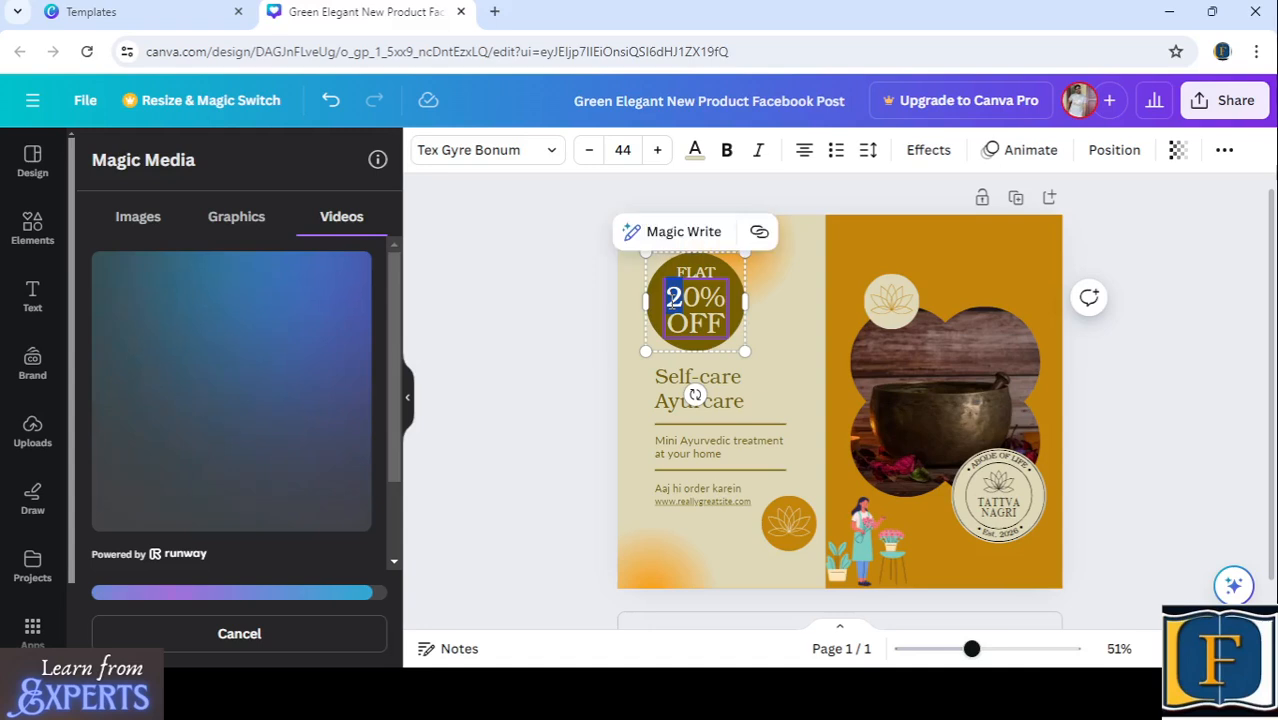
pyautogui.write('5')
pyautogui.click(571, 380)
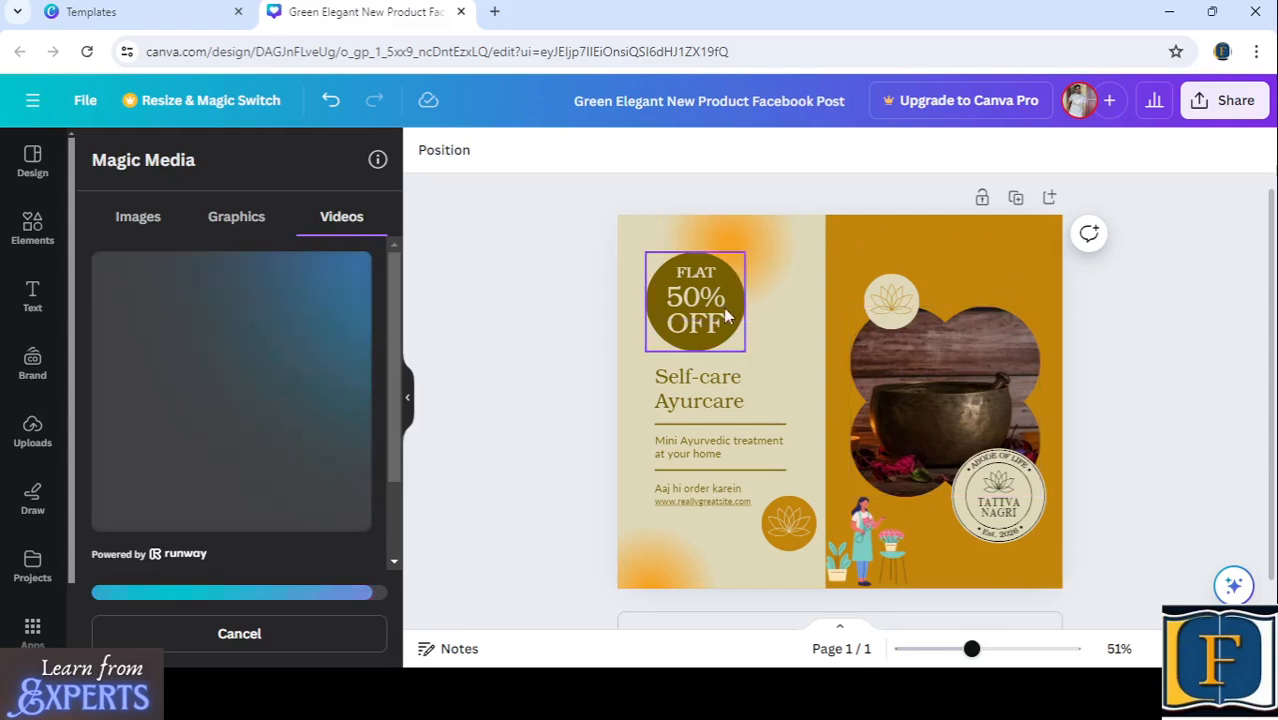
pyautogui.click(961, 263)
pyautogui.rightClick(962, 266)
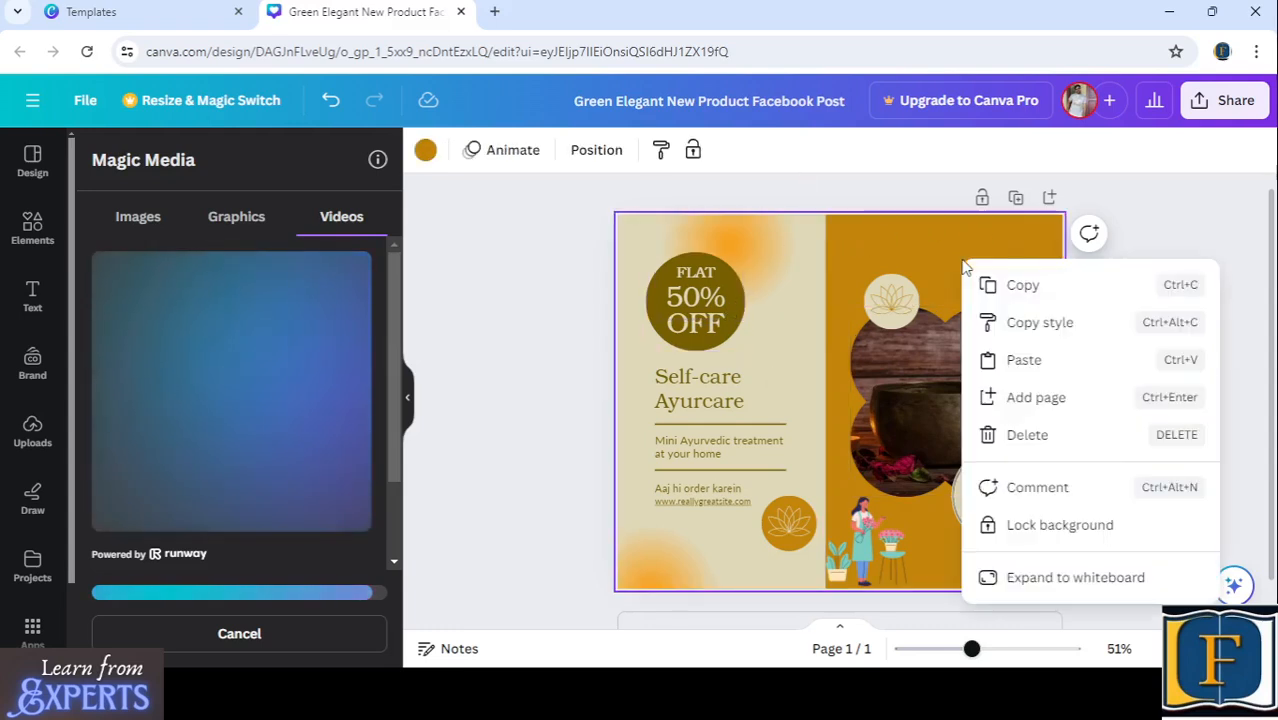
pyautogui.click(924, 246)
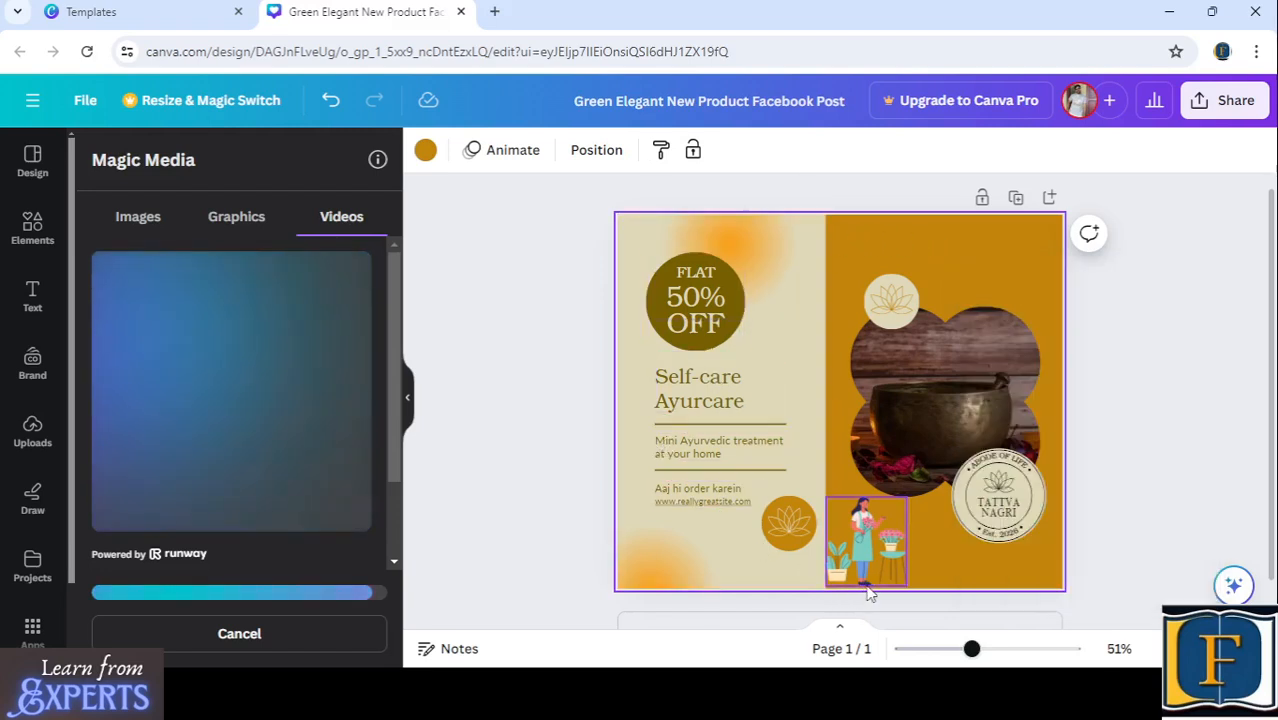
# - Move the round "TATTVA NAGRI" badge slightly lower and to the right on the orange half
pyautogui.click(1012, 530)
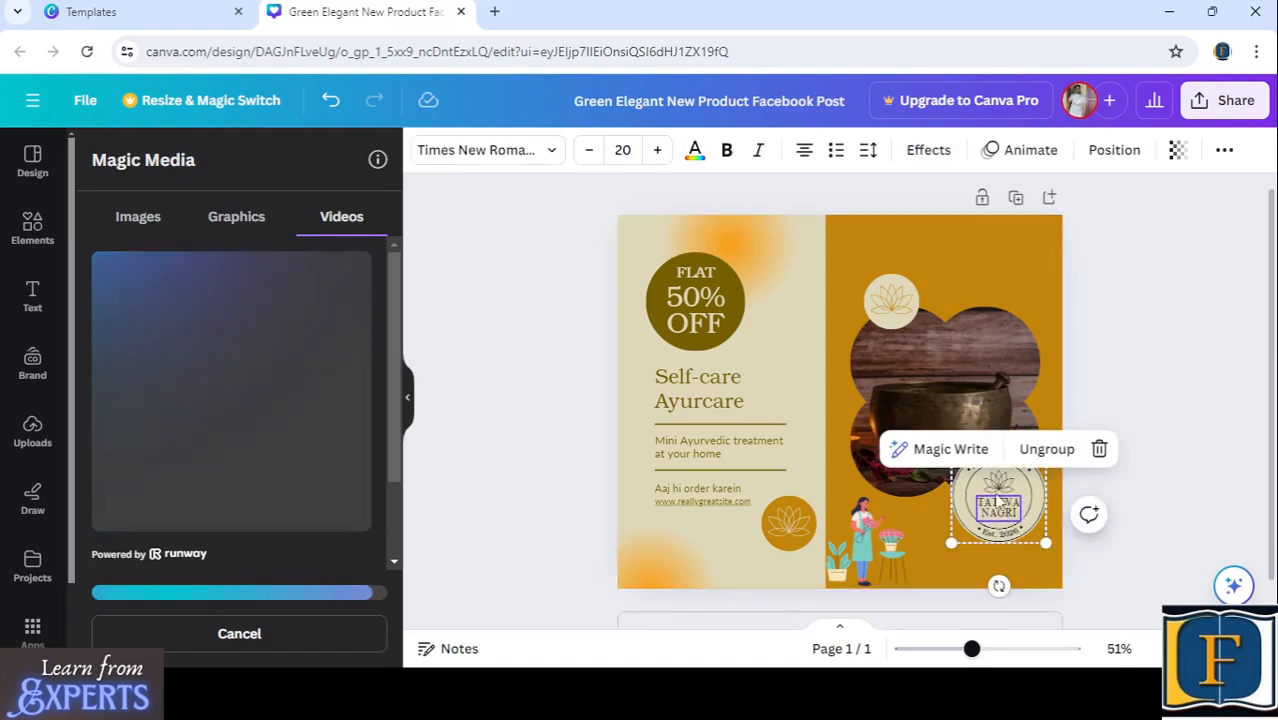
pyautogui.click(982, 488)
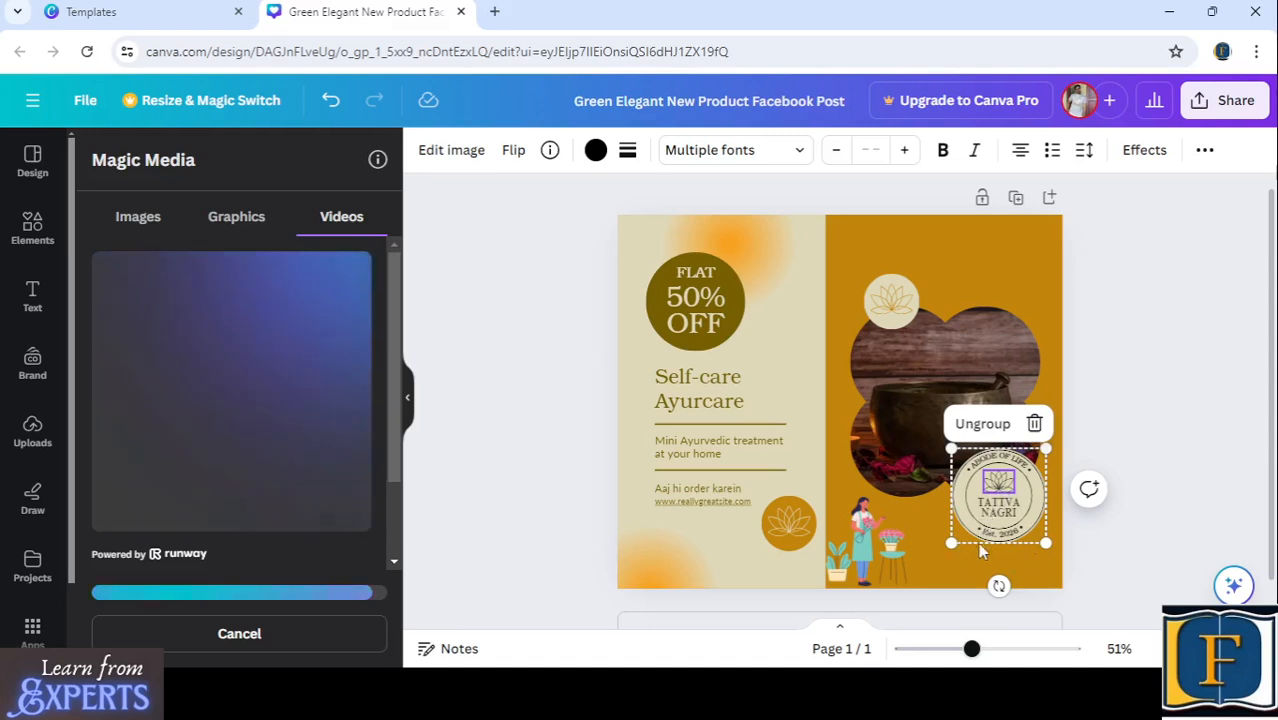
pyautogui.click(1148, 468)
pyautogui.moveTo(1018, 533); pyautogui.dragTo(1025, 558)
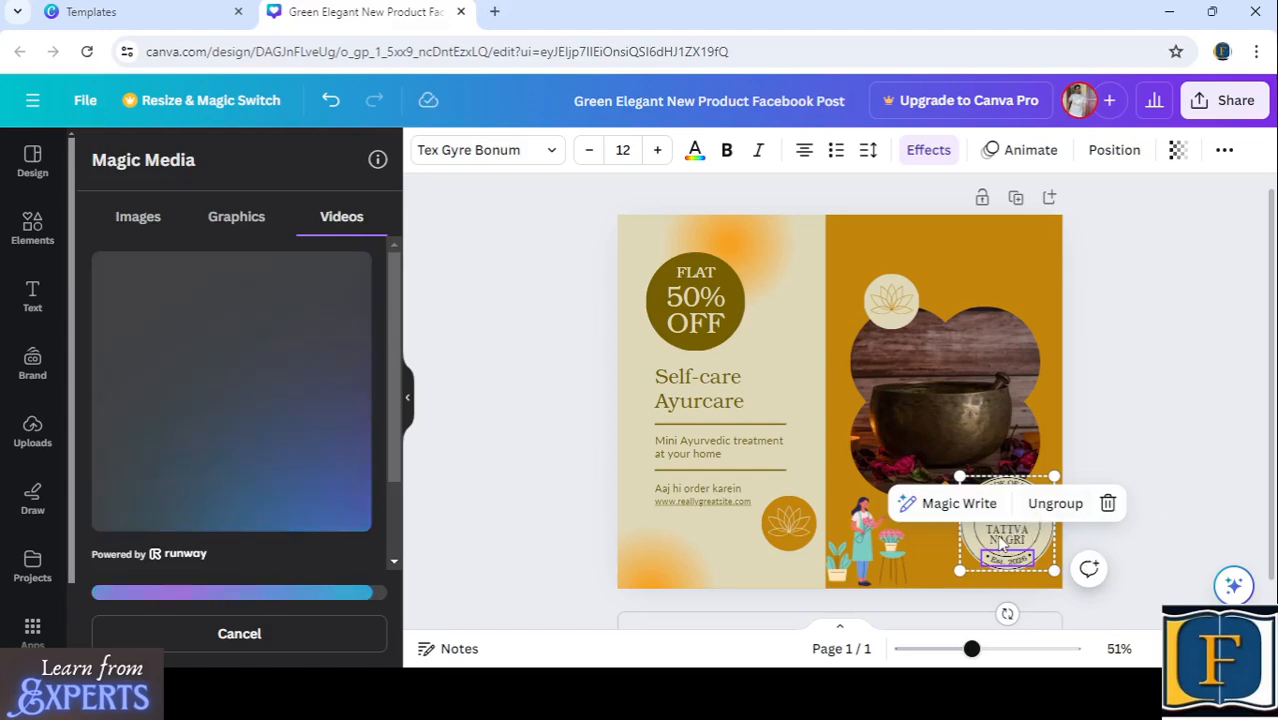
pyautogui.click(1003, 537)
pyautogui.click(1005, 515)
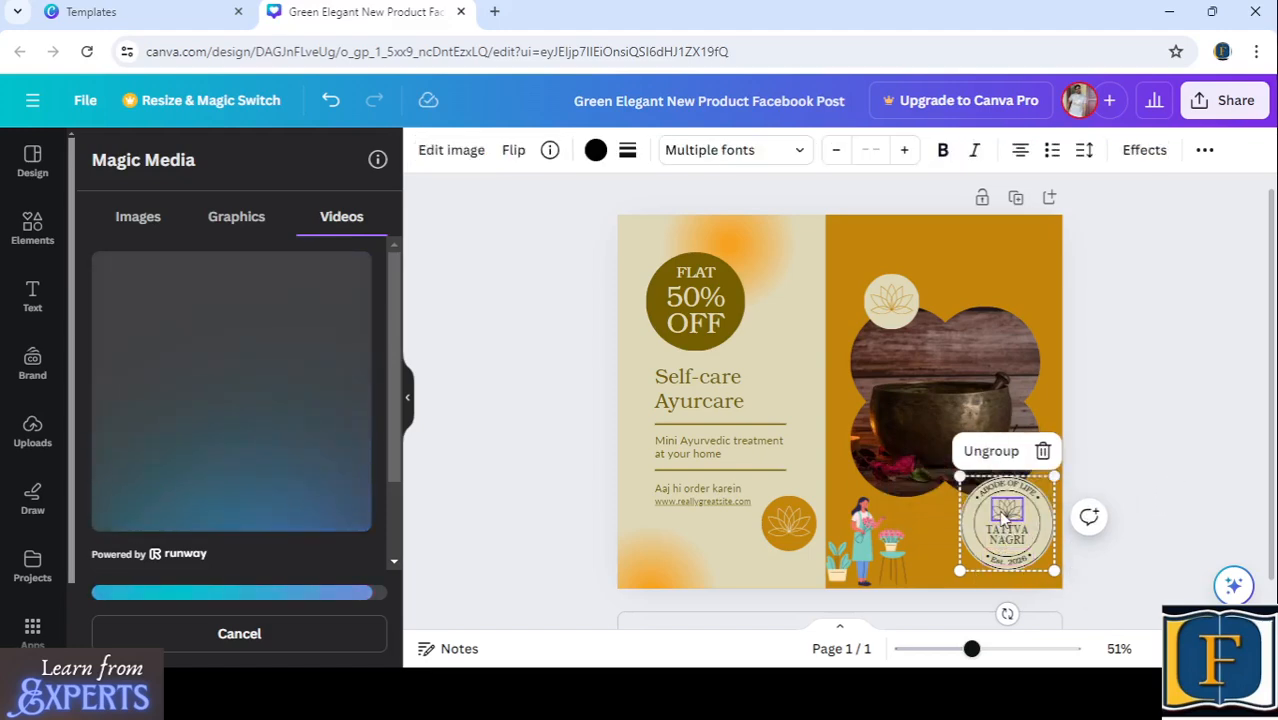
pyautogui.click(979, 516)
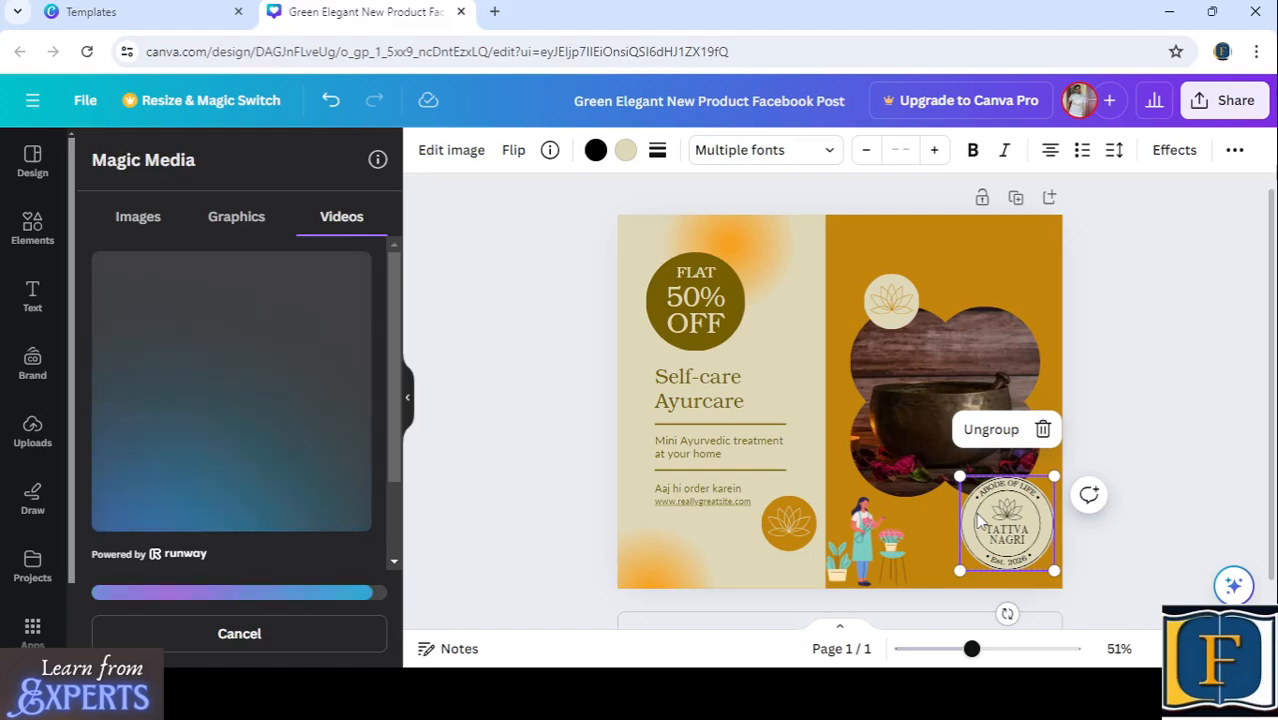
pyautogui.click(996, 489)
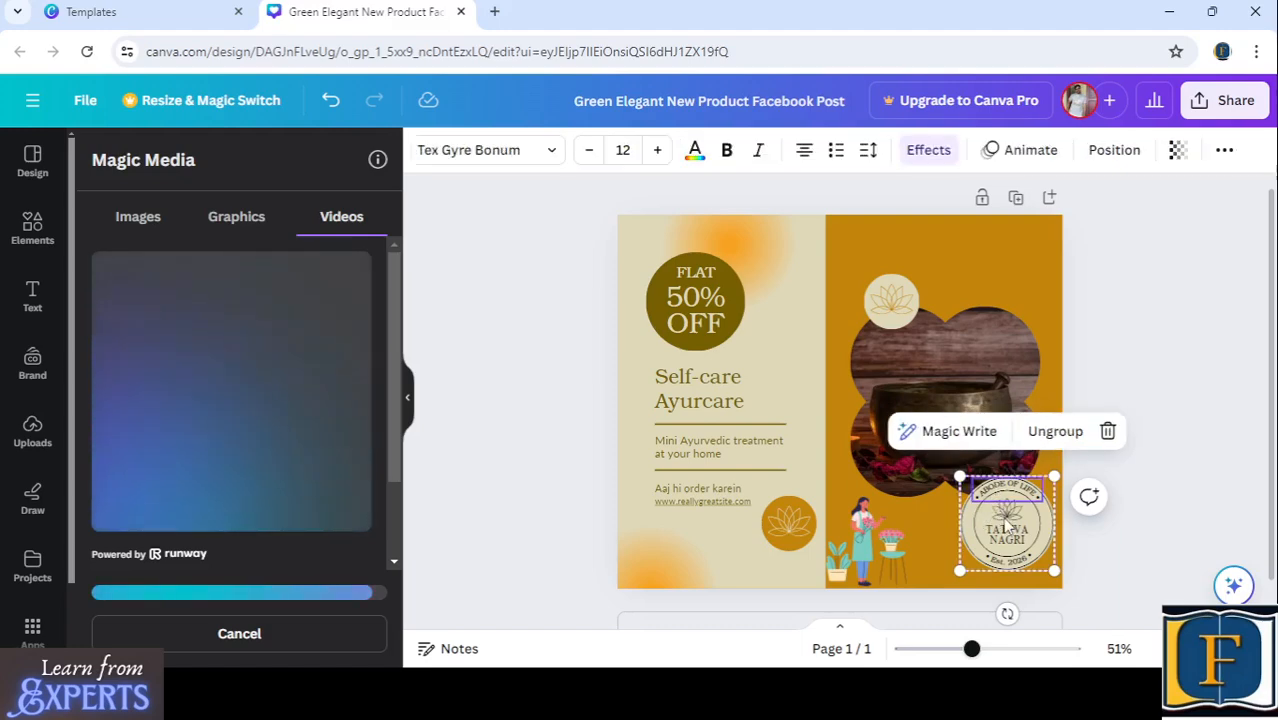
pyautogui.click(1006, 526)
pyautogui.click(996, 494)
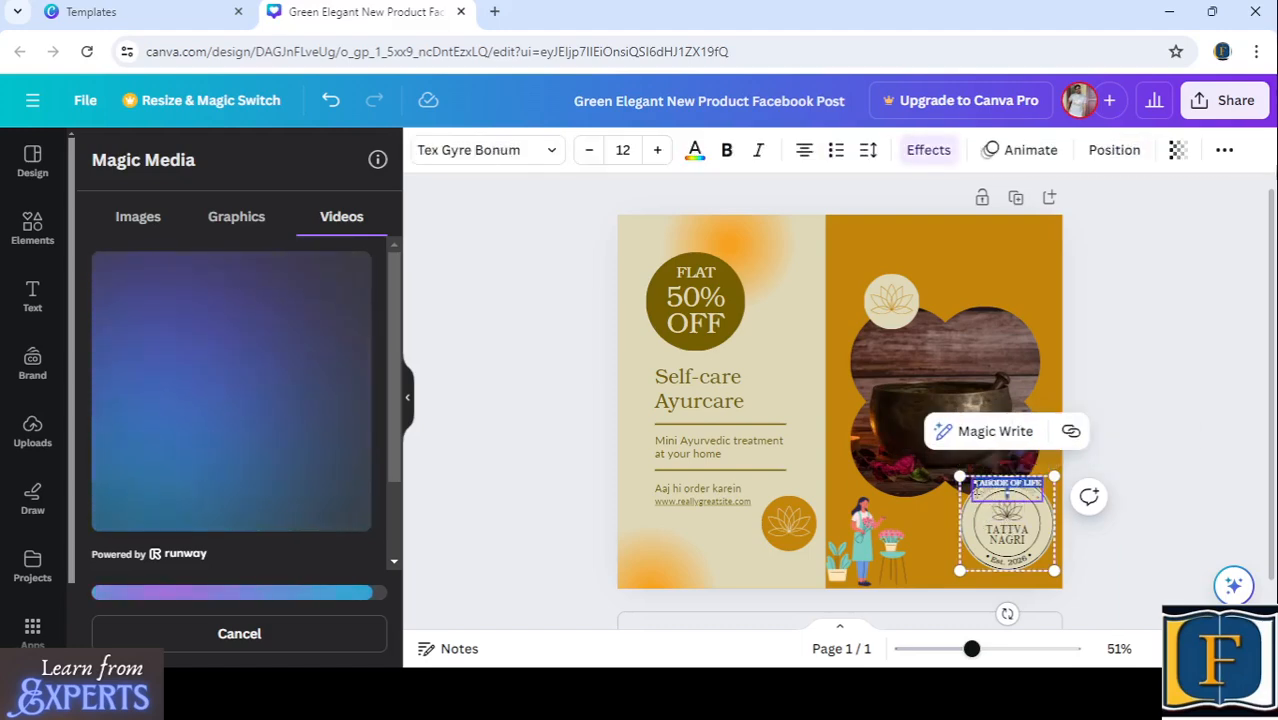
pyautogui.click(970, 522)
pyautogui.doubleClick(994, 493)
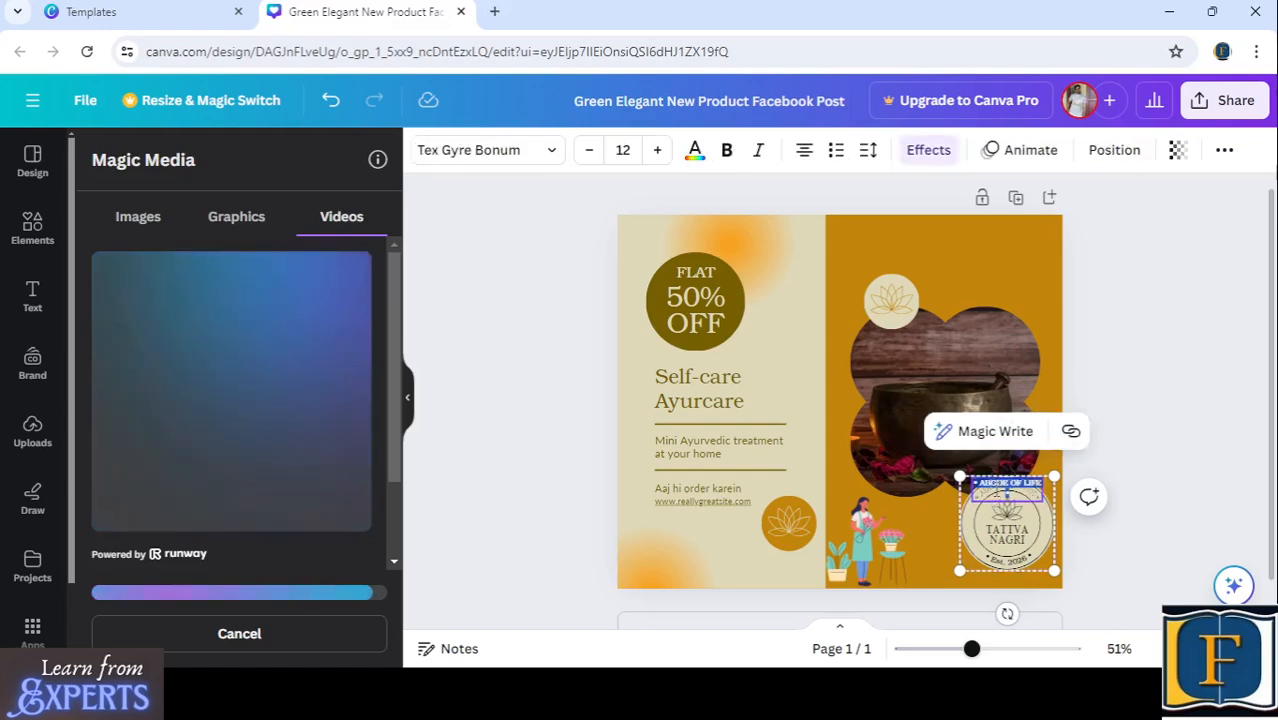
pyautogui.click(996, 488)
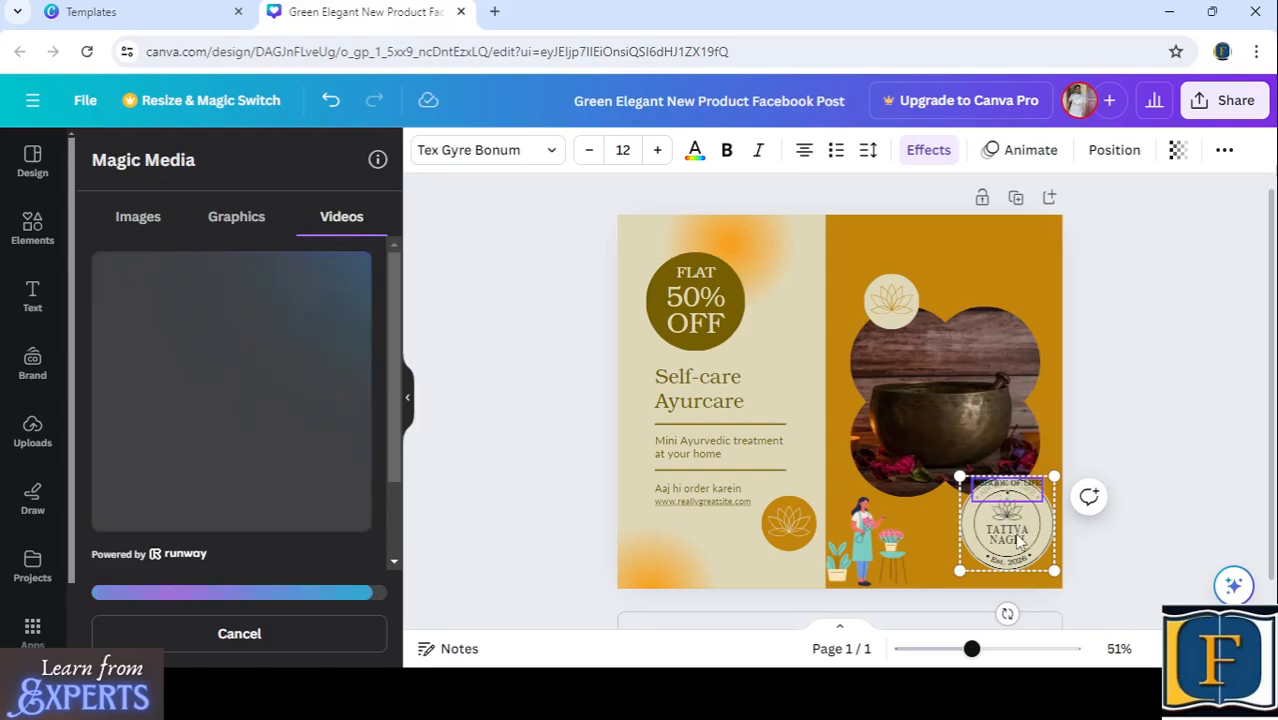
# - Replace "NAGRI" in the round badge with "HOME" and shift the badge slightly left and down
pyautogui.click(1016, 540)
pyautogui.click(1010, 538)
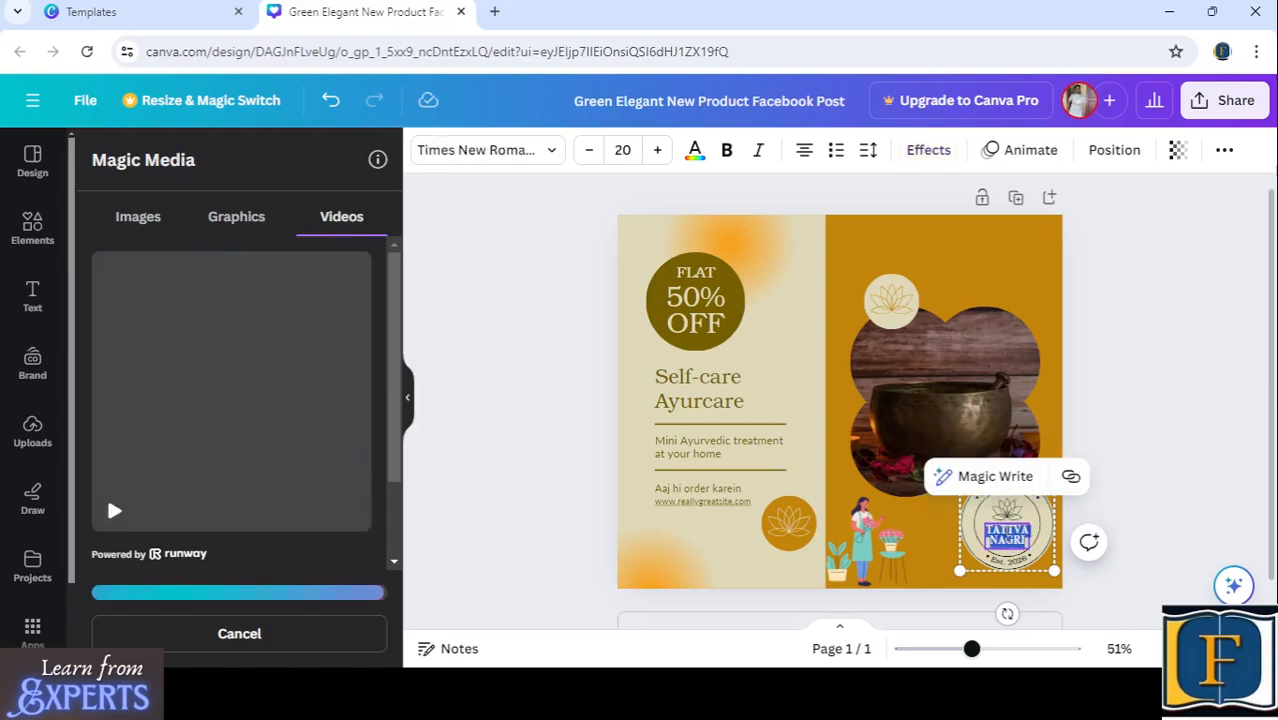
pyautogui.click(1021, 540)
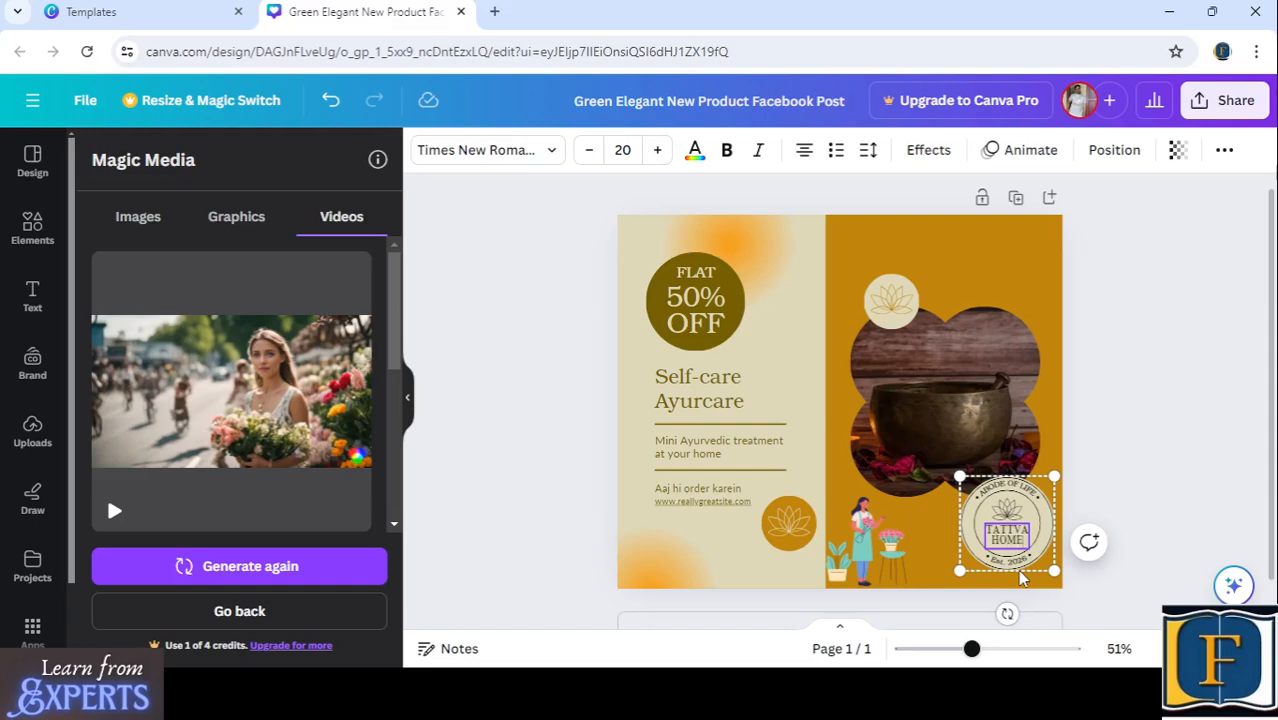
pyautogui.click(1133, 496)
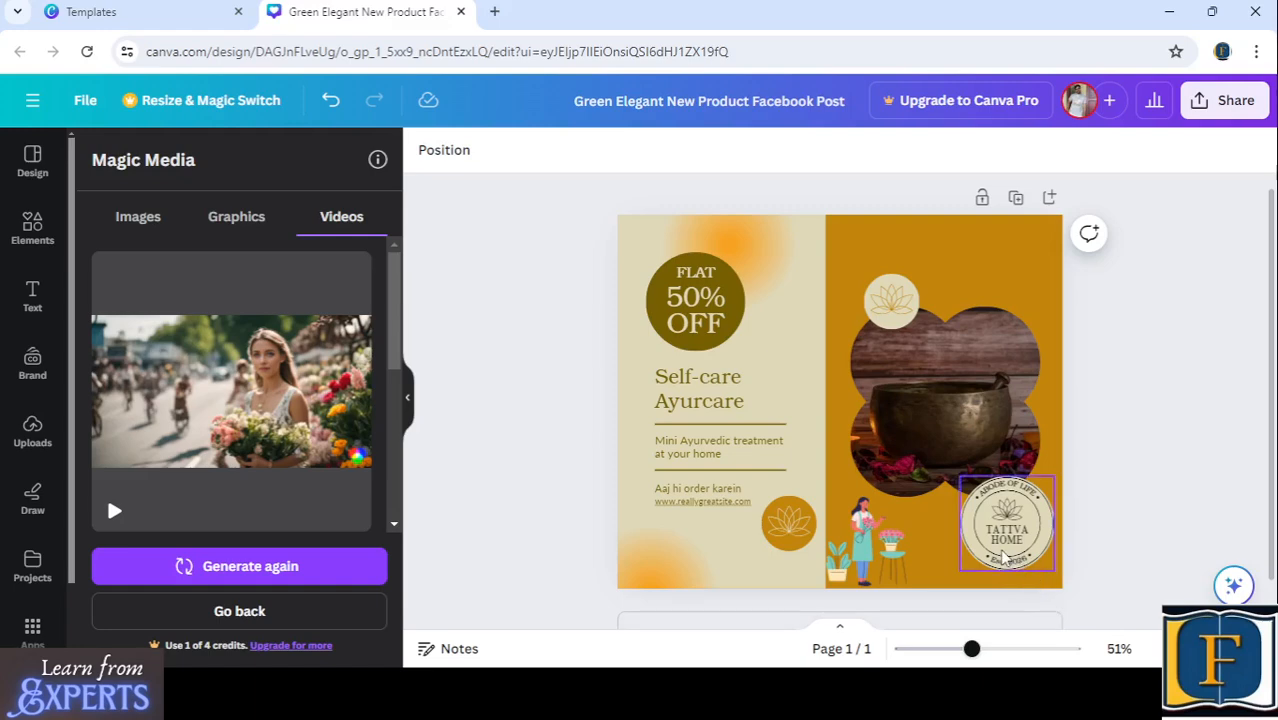
pyautogui.moveTo(1003, 557)
pyautogui.mouseDown()
pyautogui.moveTo(994, 490)
pyautogui.moveTo(986, 564)
pyautogui.mouseUp()
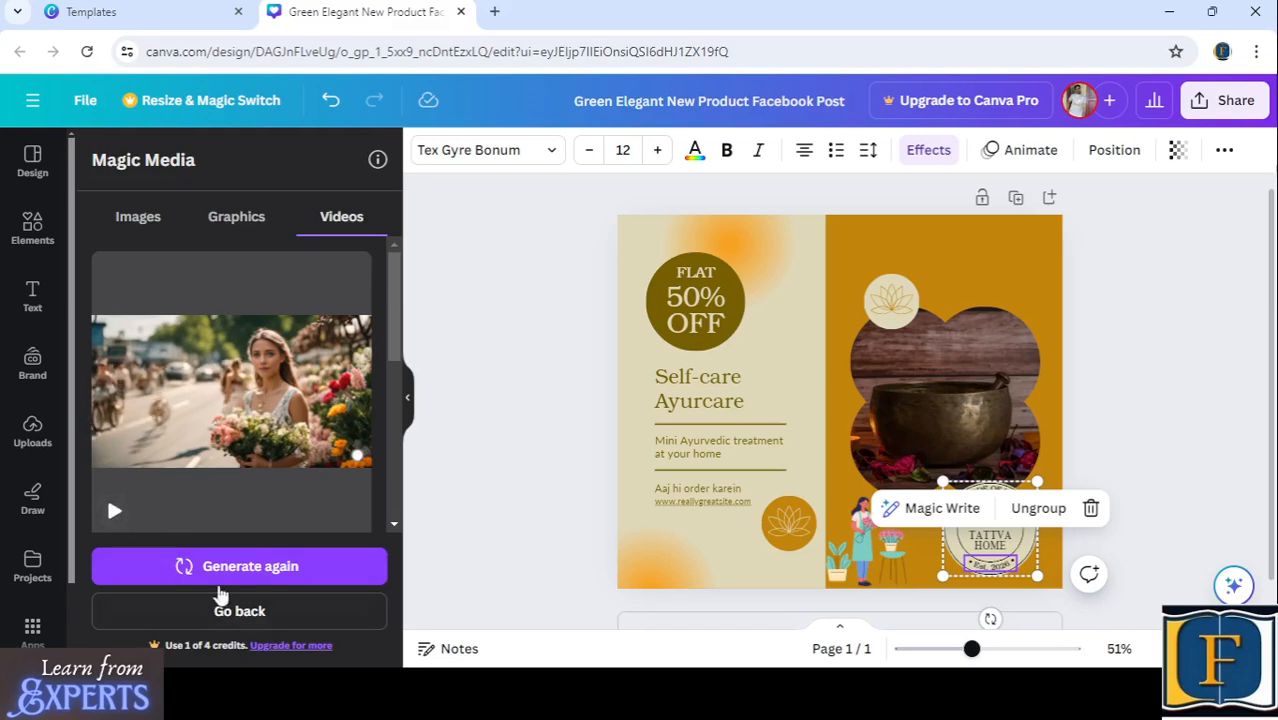
# - Add the generated flower-seller video to the post and shrink it to the width of the cream half, along its lower edge
pyautogui.click(200, 400)
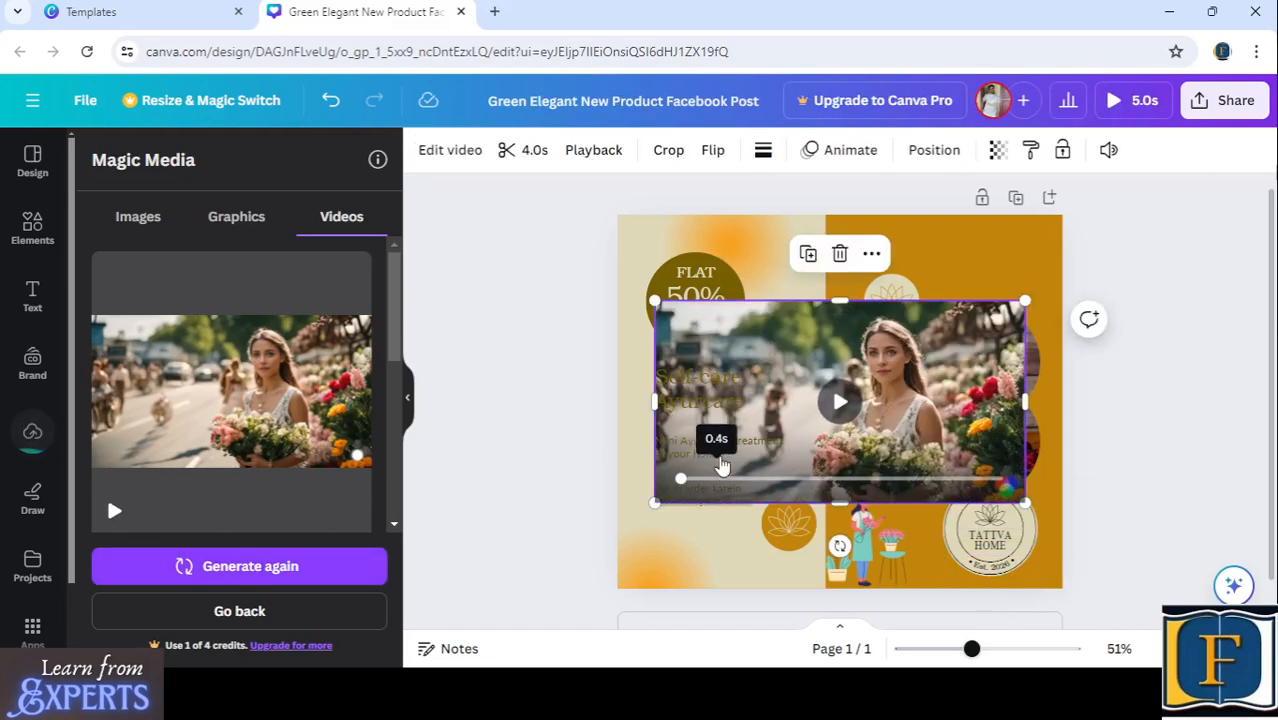
pyautogui.moveTo(720, 455); pyautogui.dragTo(779, 556)
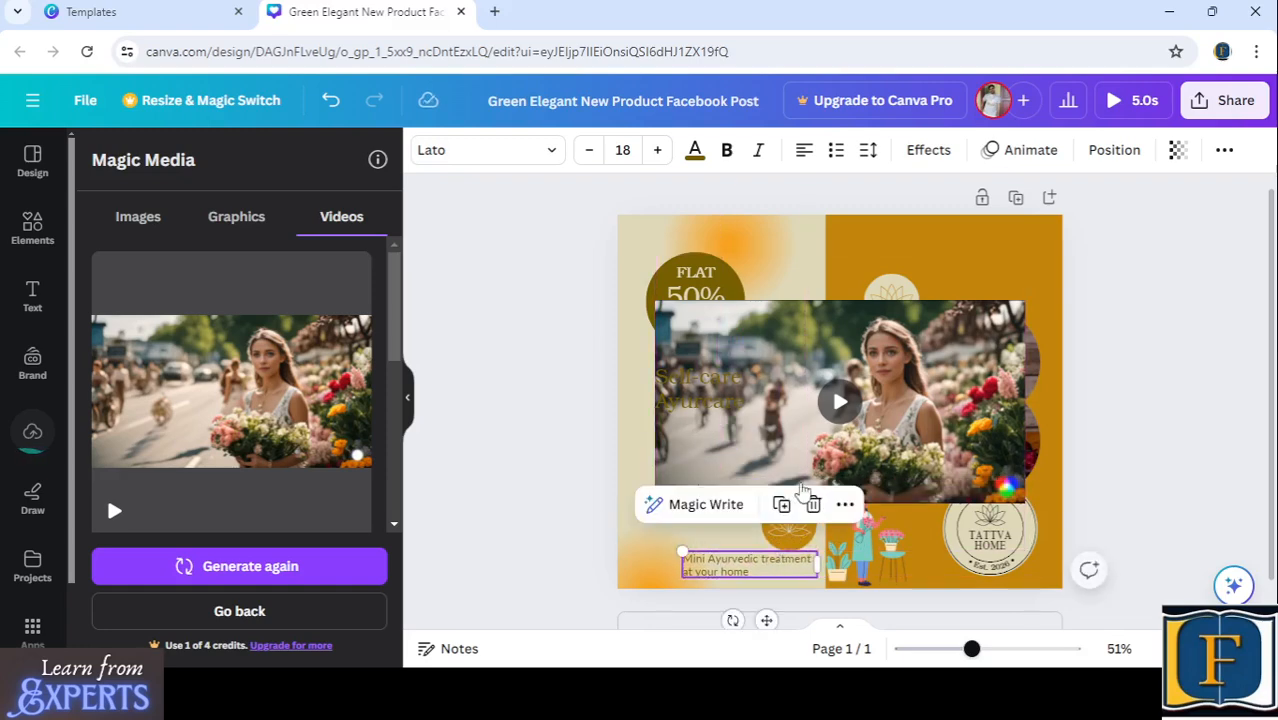
pyautogui.click(884, 347)
pyautogui.moveTo(942, 325); pyautogui.dragTo(907, 405)
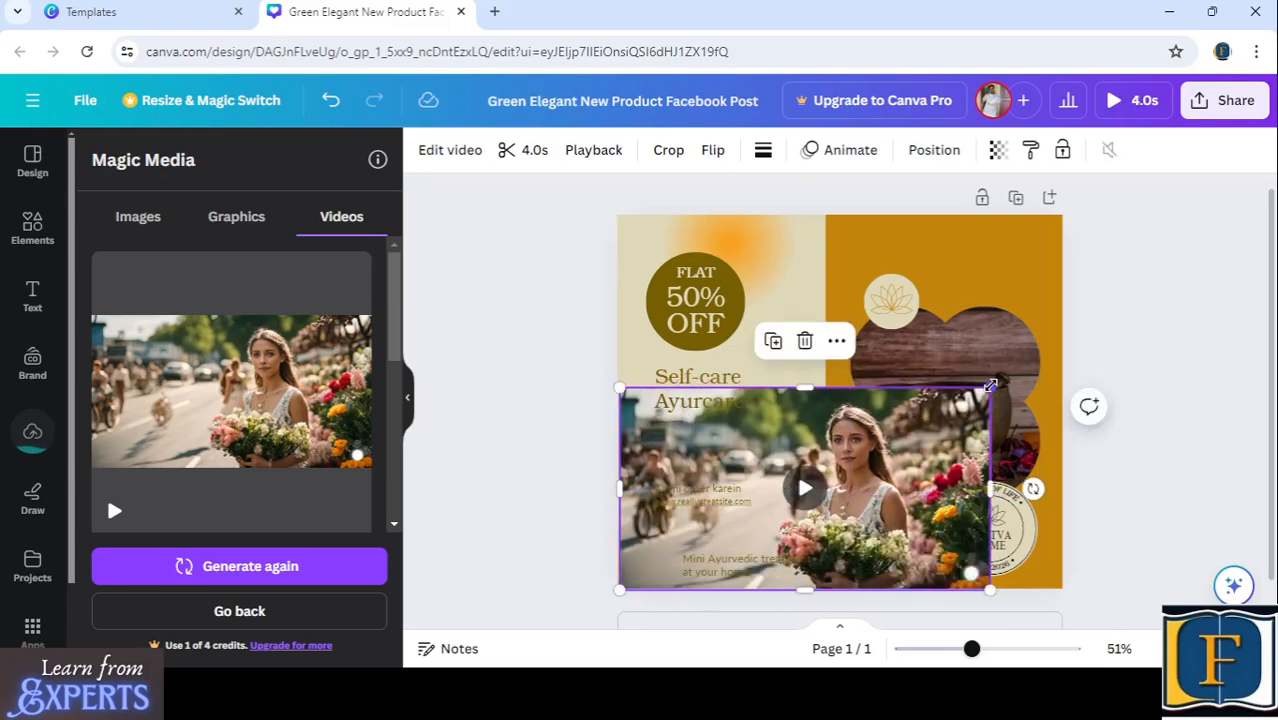
pyautogui.moveTo(990, 388); pyautogui.dragTo(784, 402)
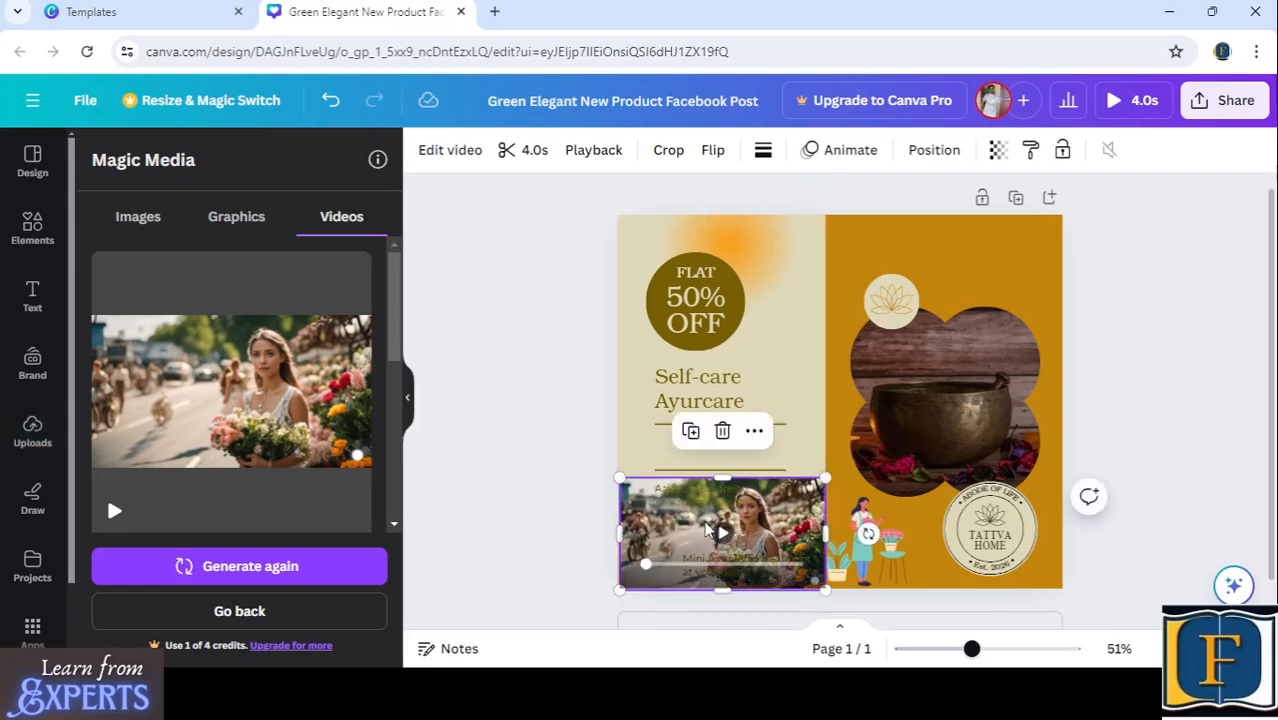
pyautogui.moveTo(727, 518)
pyautogui.mouseDown()
pyautogui.moveTo(740, 368)
pyautogui.moveTo(715, 519)
pyautogui.moveTo(739, 493)
pyautogui.moveTo(724, 498)
pyautogui.moveTo(733, 524)
pyautogui.mouseUp()
# - Set the flower-seller video's transparency to 70
pyautogui.click(998, 152)
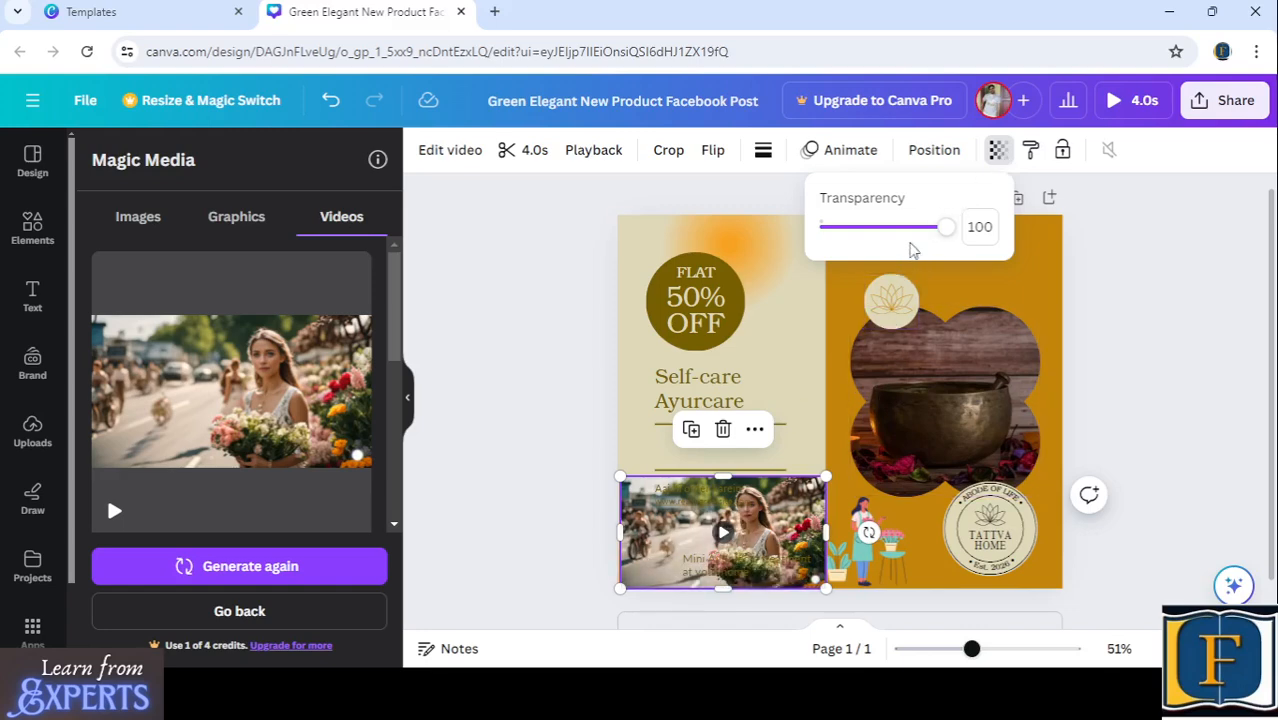
pyautogui.click(909, 228)
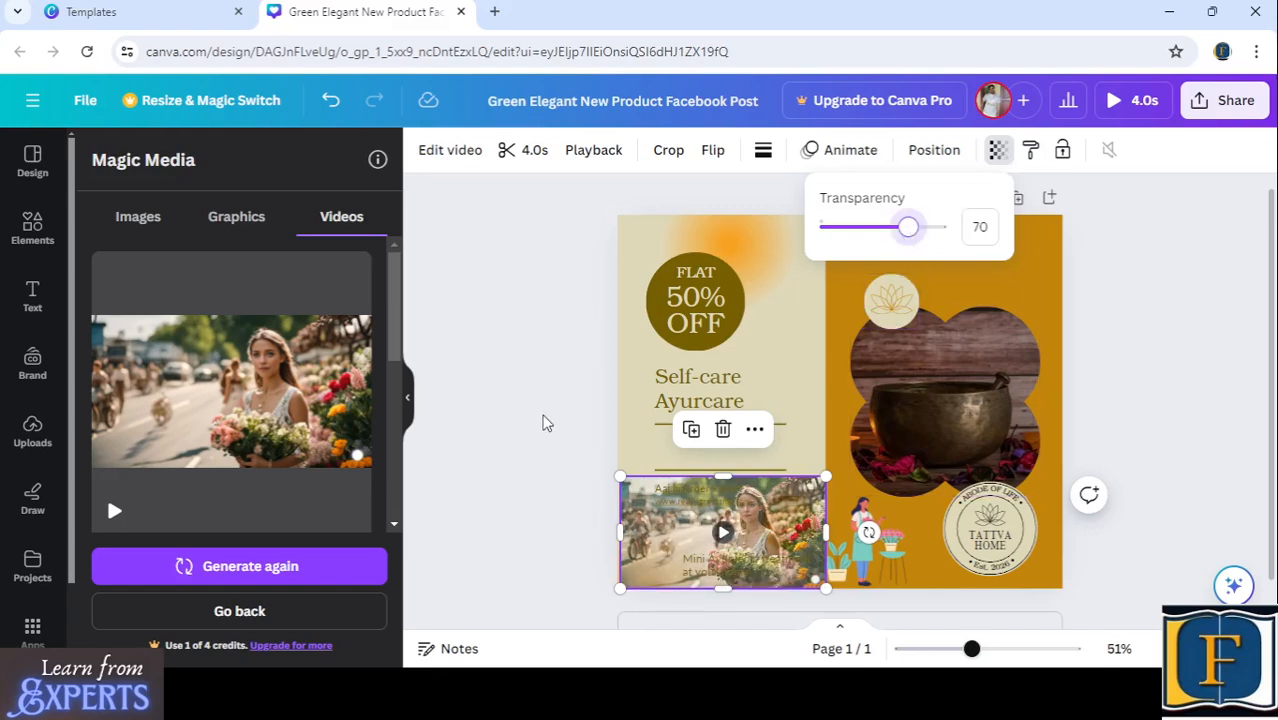
pyautogui.click(543, 423)
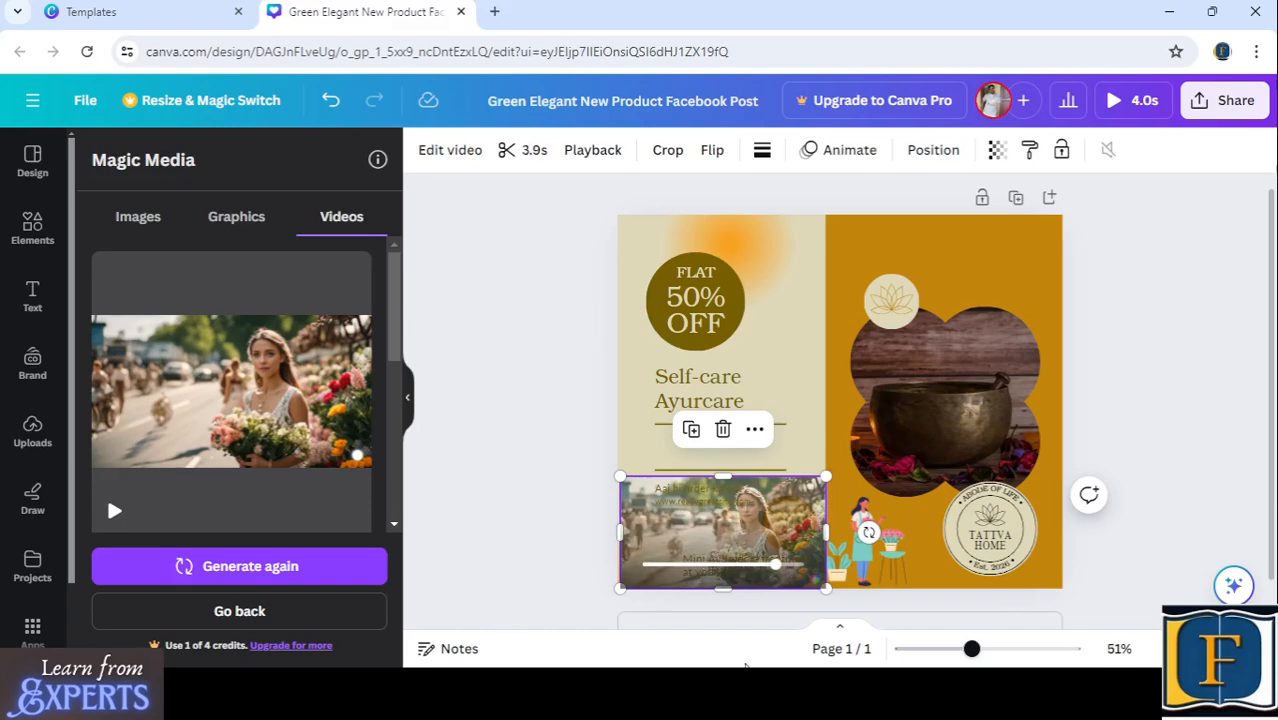
pyautogui.click(1162, 358)
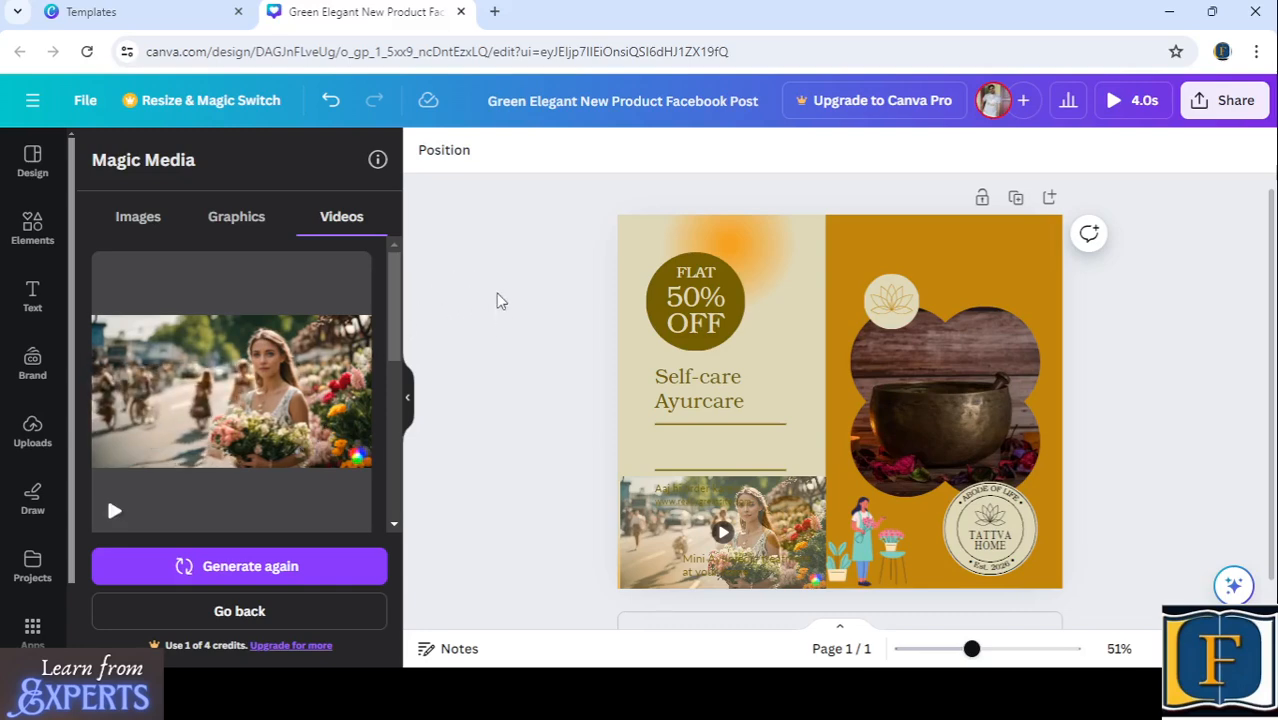
# - Add the generated image of the flower seller standing in profile and shrink it into the orange half's lower-right corner
pyautogui.click(133, 224)
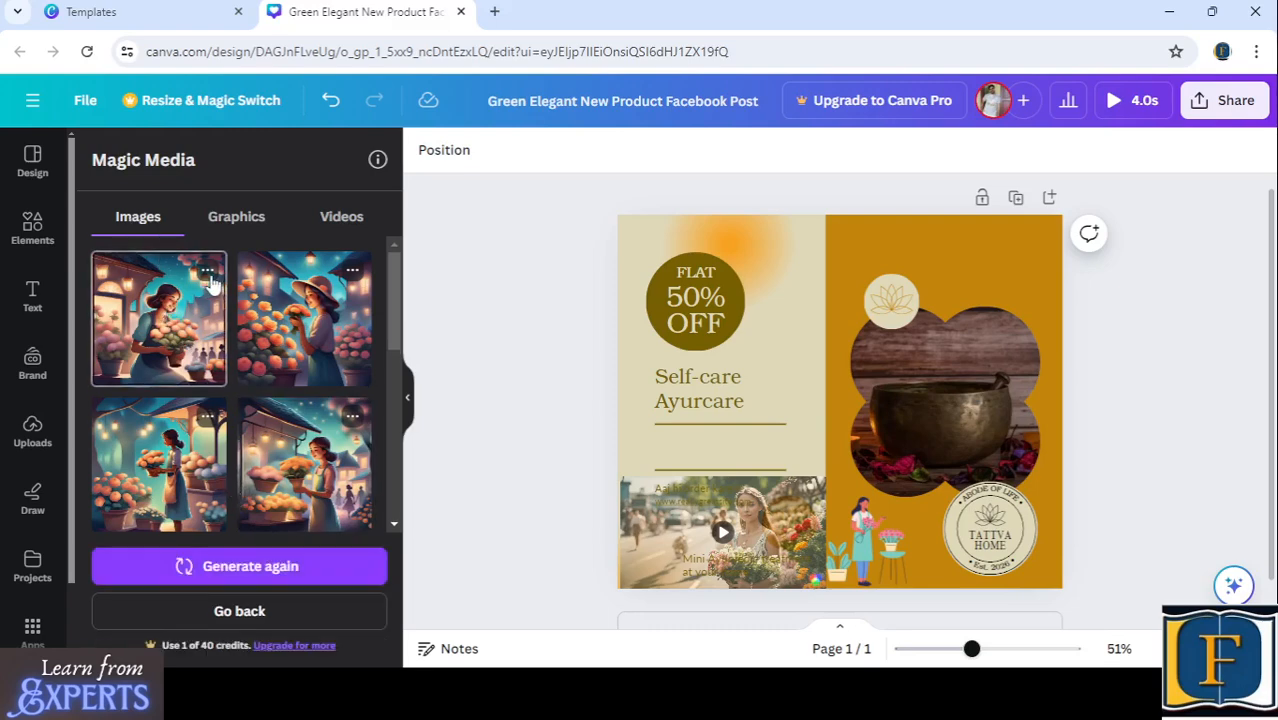
pyautogui.click(166, 458)
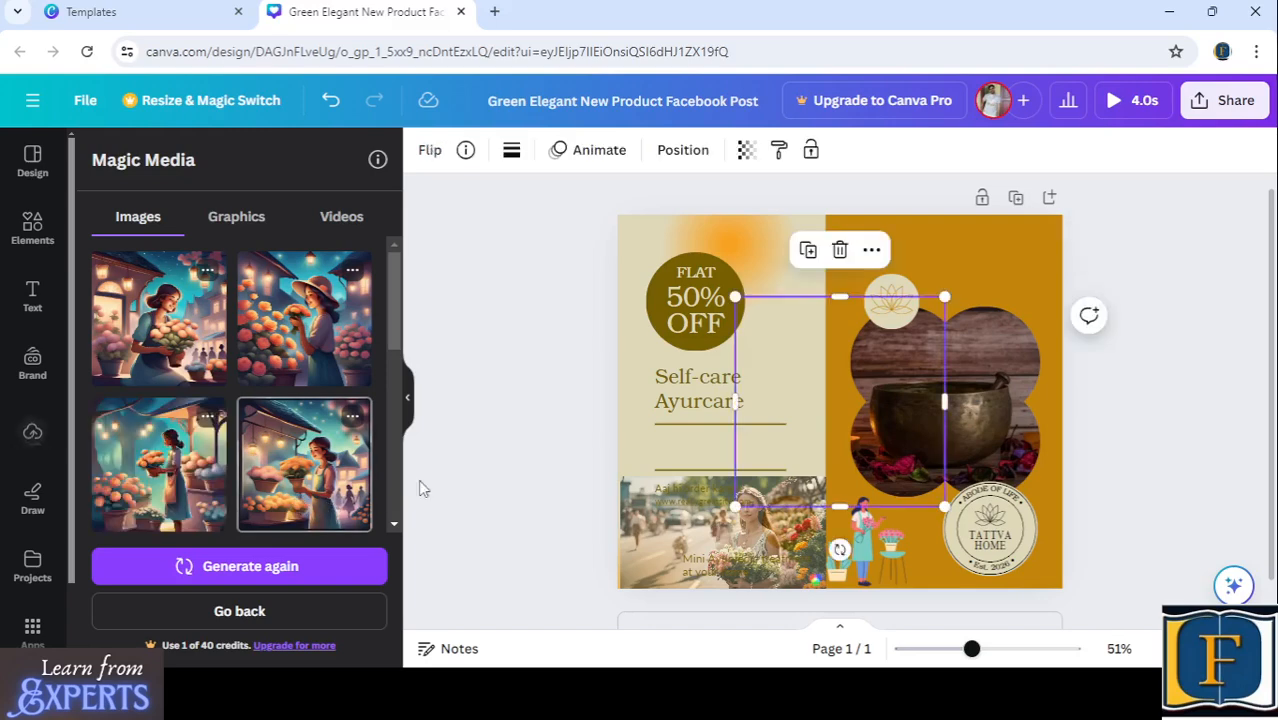
pyautogui.moveTo(823, 421); pyautogui.dragTo(938, 505)
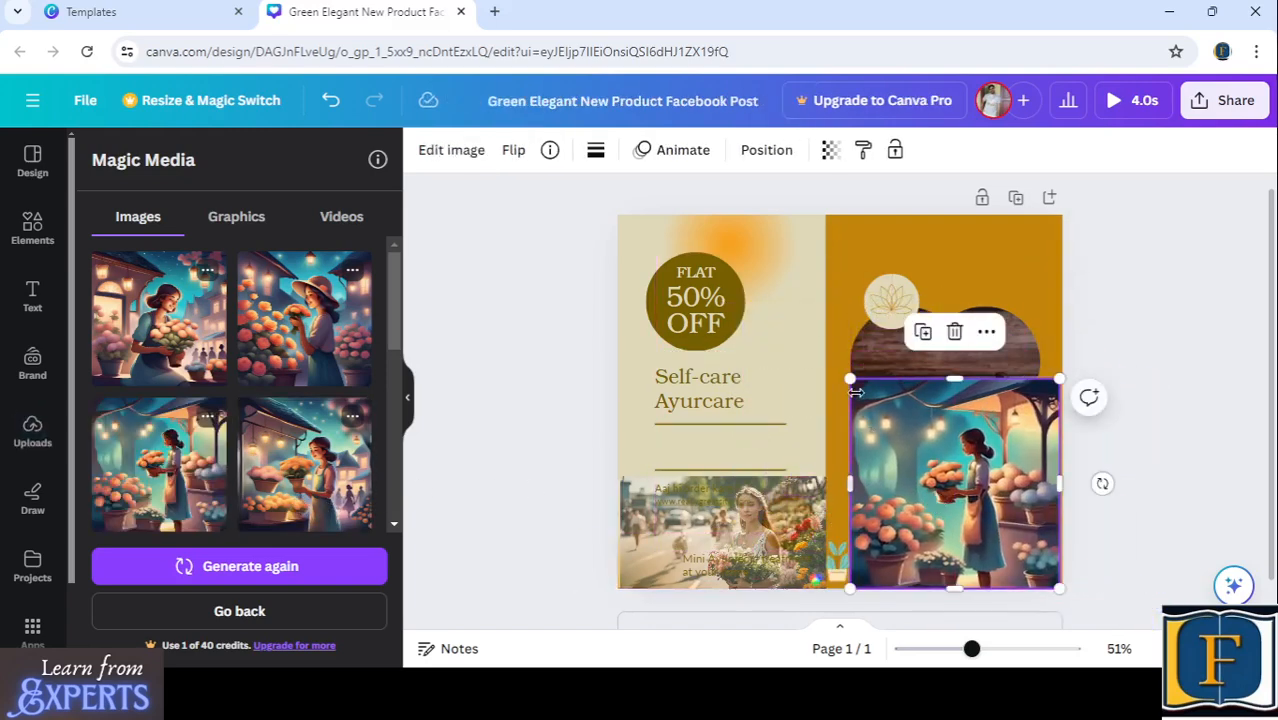
pyautogui.moveTo(850, 380); pyautogui.dragTo(958, 486)
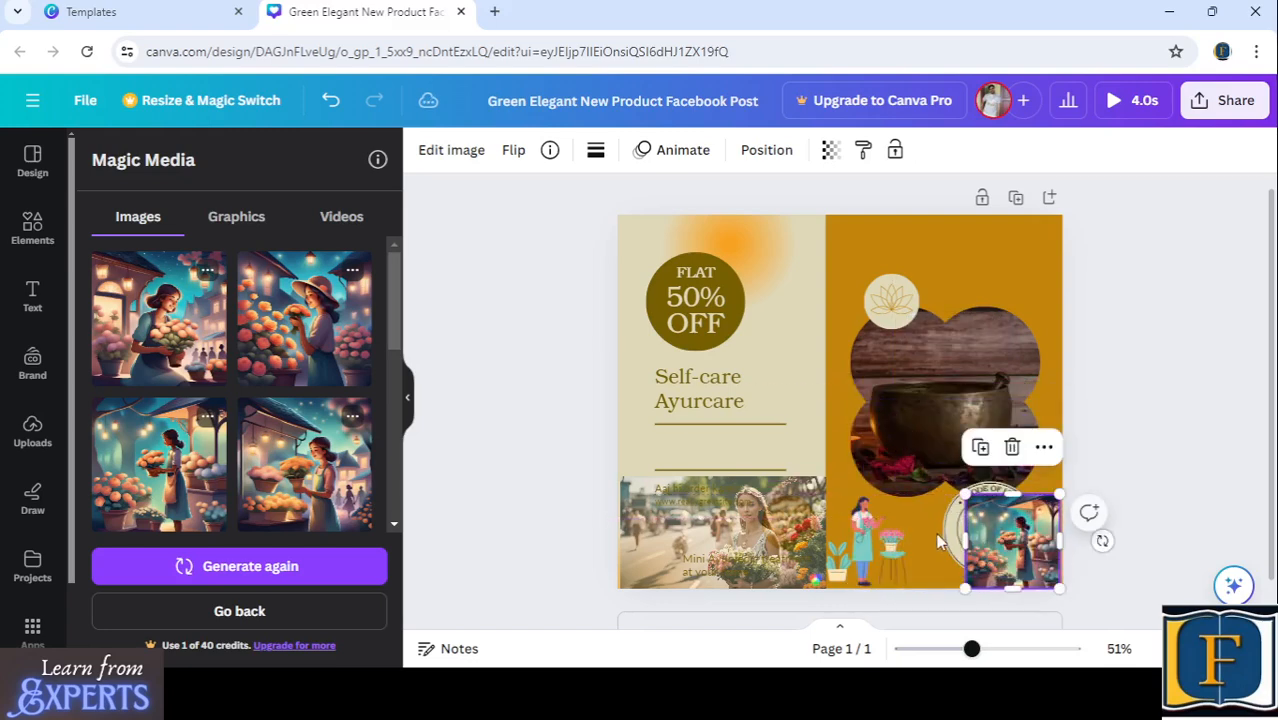
# - Move the round "TATTVA HOME" badge to the orange half's upper-right corner and shrink it to fit above the bowl photo
pyautogui.click(955, 540)
pyautogui.moveTo(955, 540); pyautogui.dragTo(1018, 265)
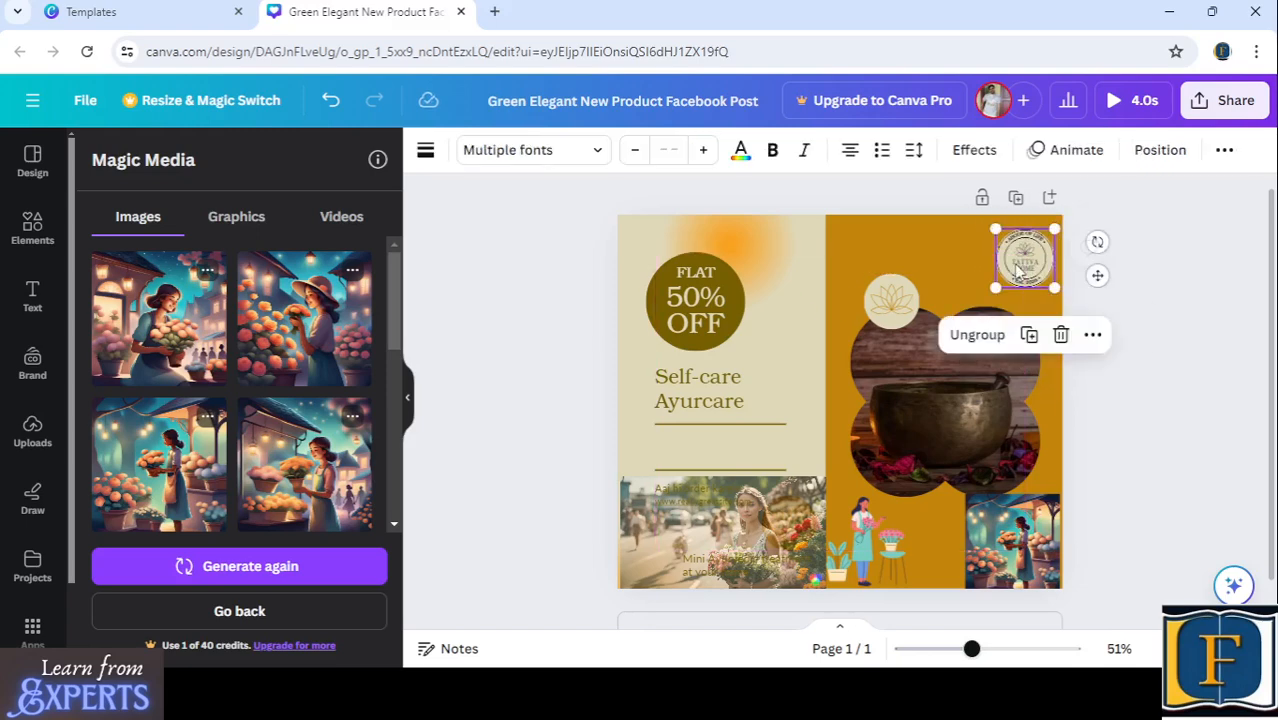
# - Set the transparency of the flower-seller image in the orange half's corner to 51
pyautogui.click(1018, 558)
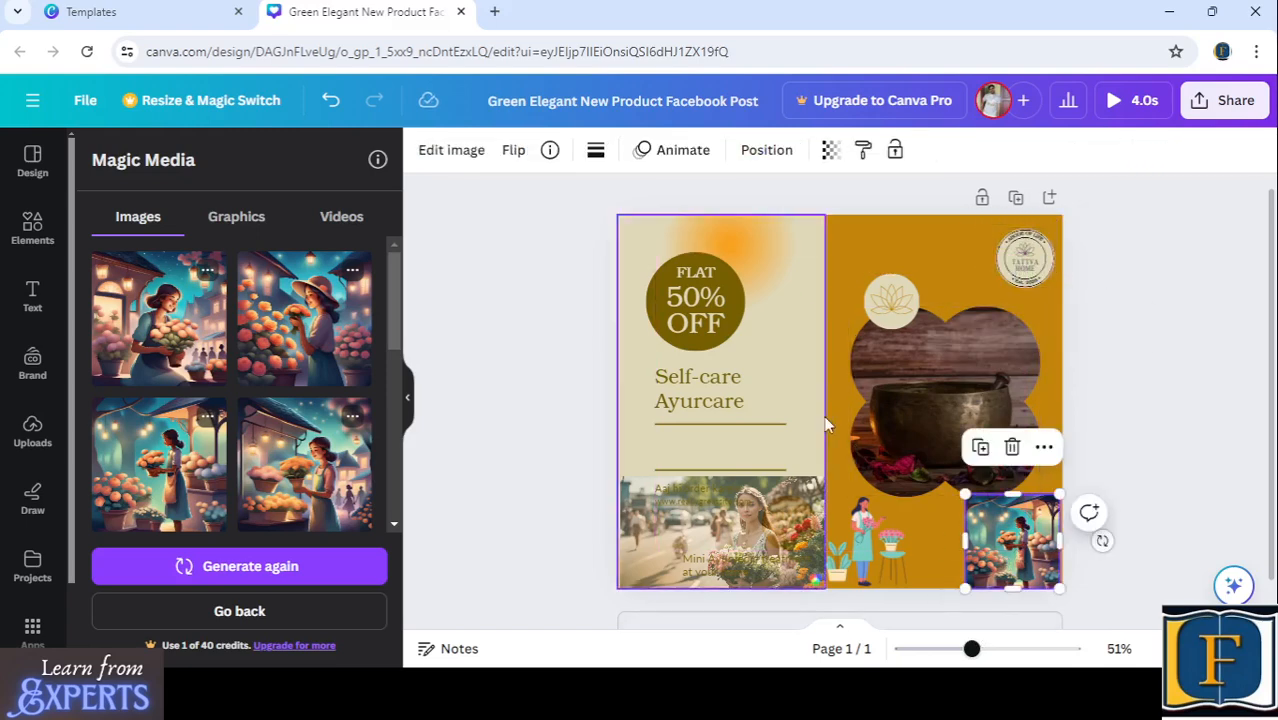
pyautogui.click(828, 150)
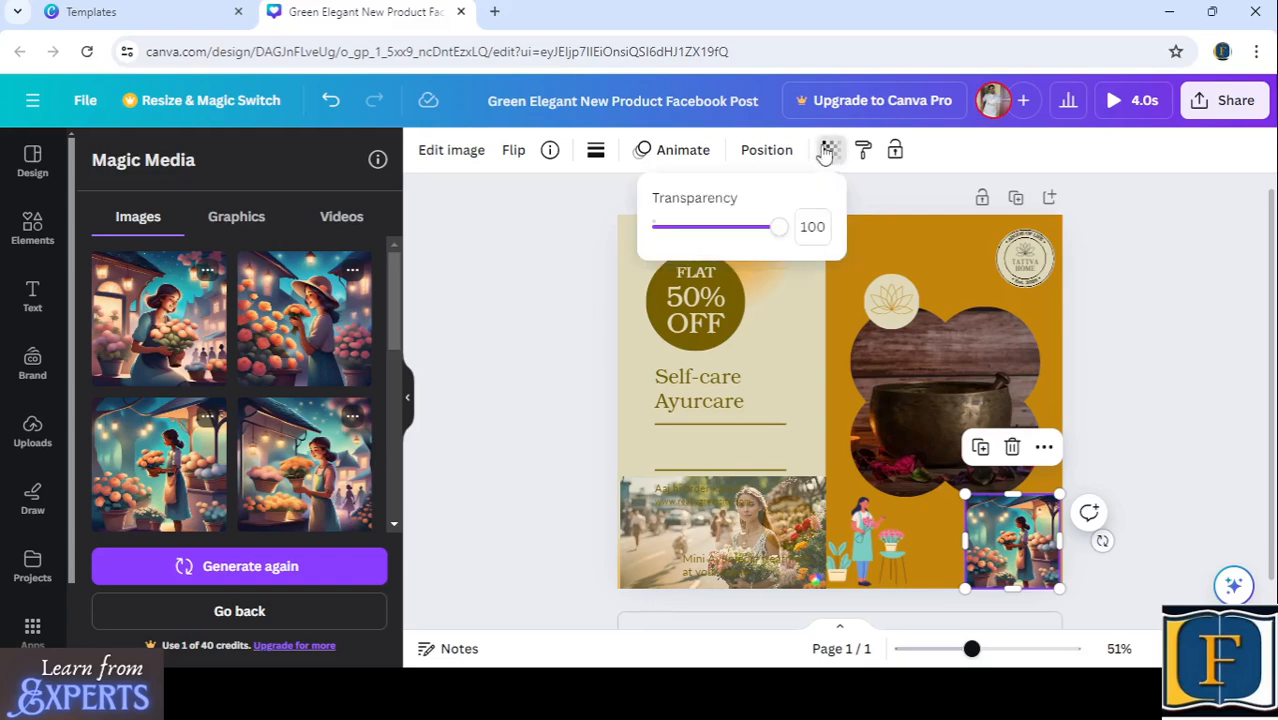
pyautogui.moveTo(771, 228); pyautogui.dragTo(721, 243)
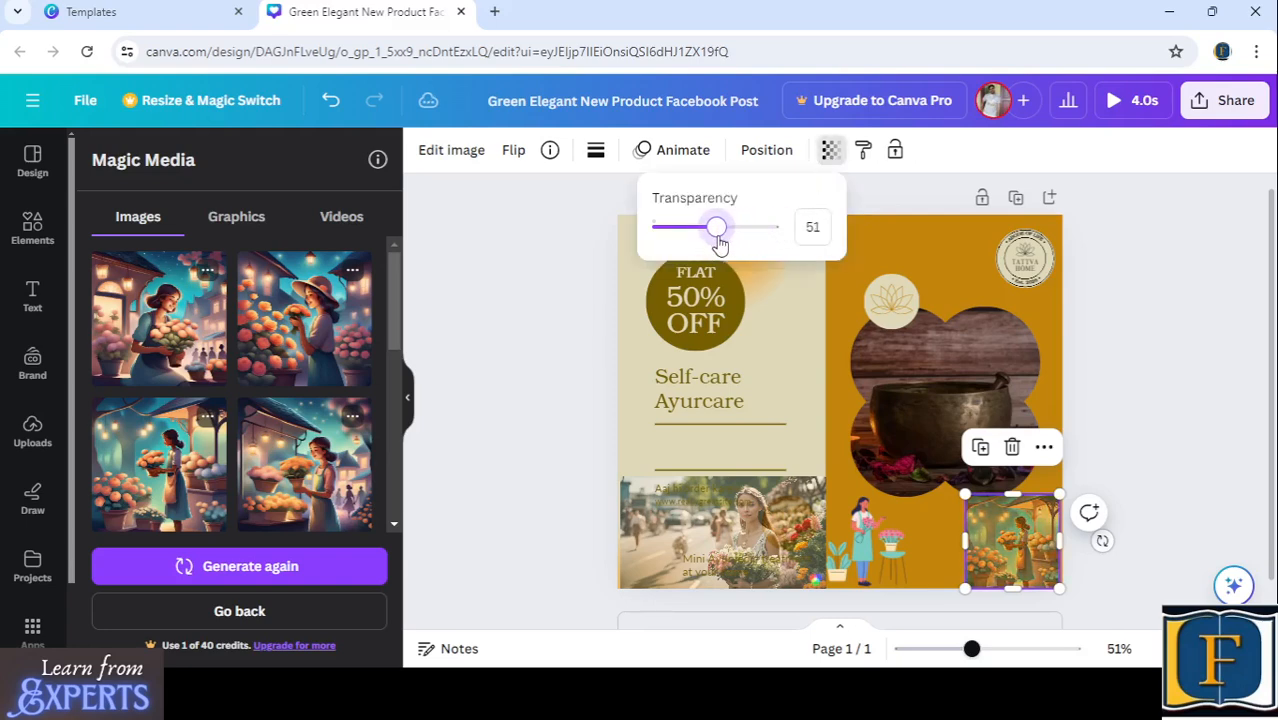
pyautogui.click(600, 334)
pyautogui.click(594, 333)
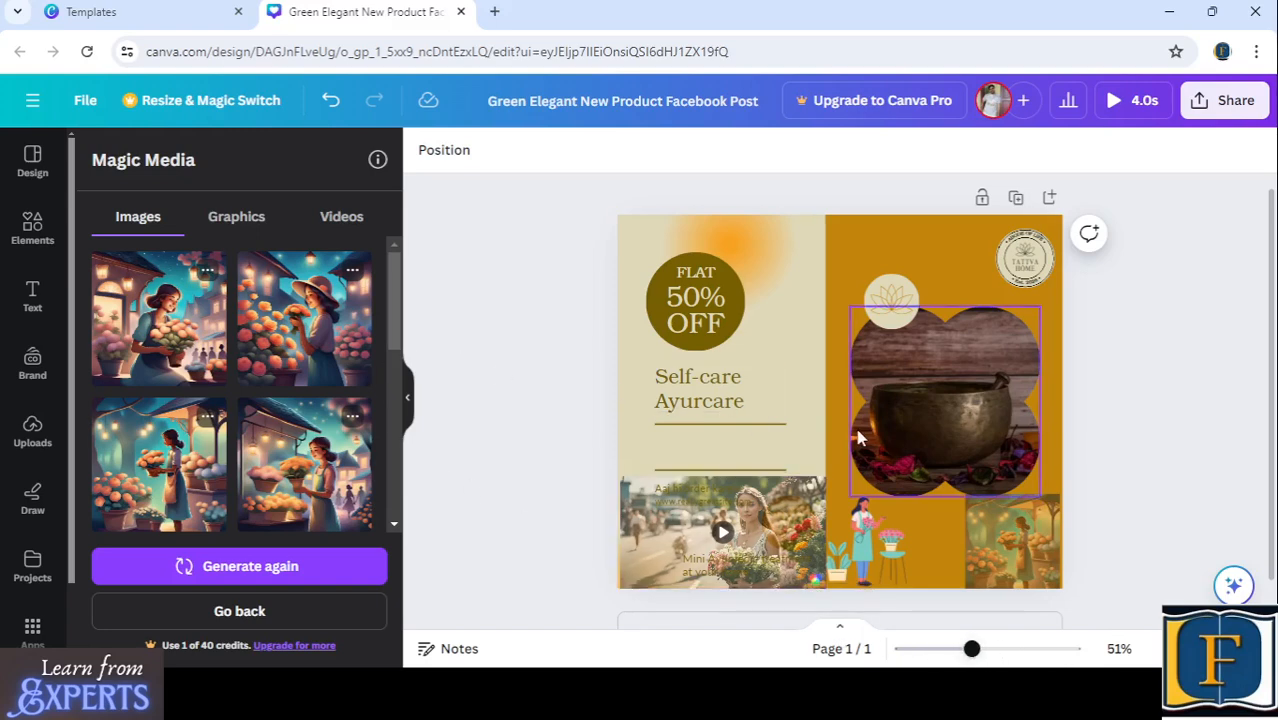
# - Examine the sharing and download options for the design, including the available file types
pyautogui.click(1206, 104)
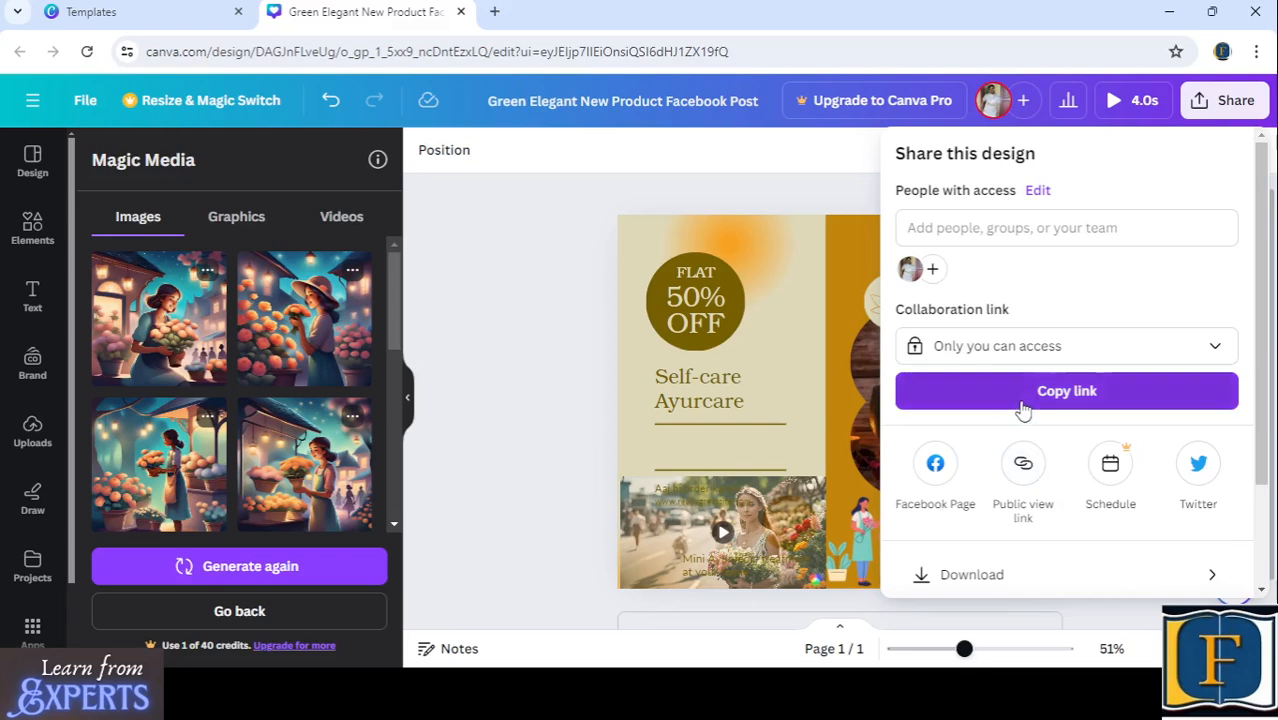
pyautogui.scroll(-2, 1022, 408)
pyautogui.scroll(2, 1020, 412)
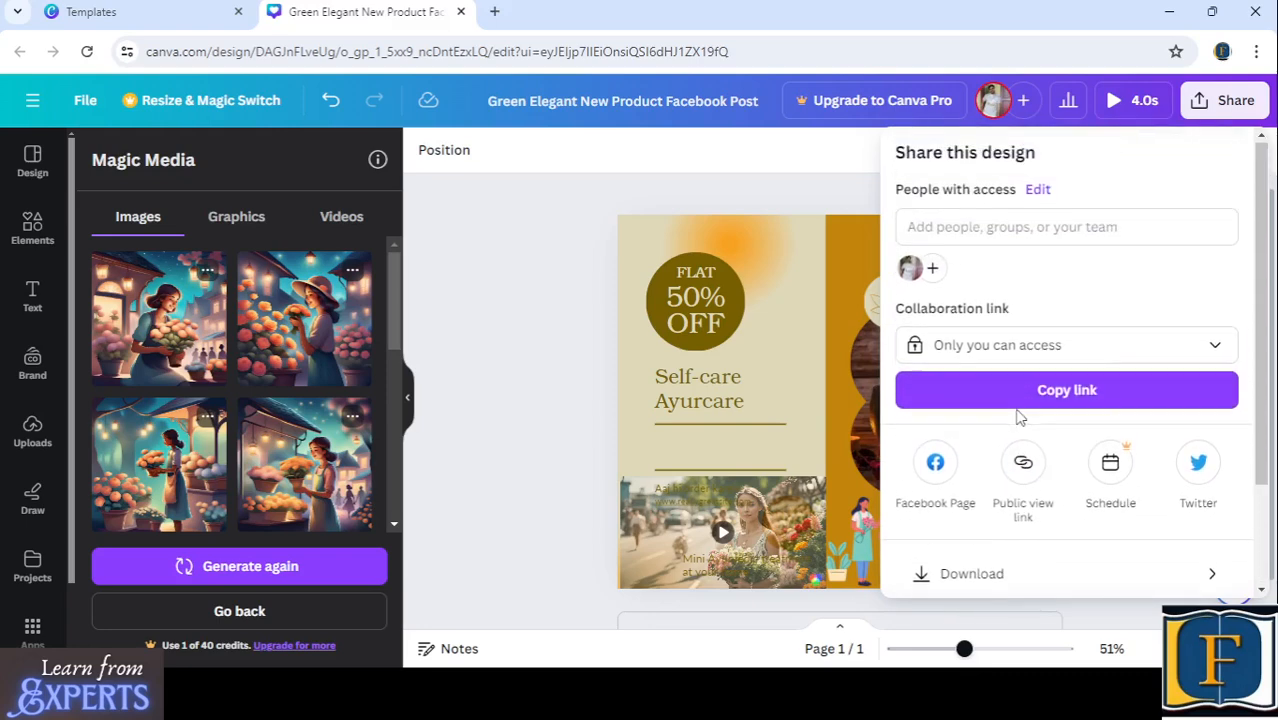
pyautogui.scroll(-2, 1018, 418)
pyautogui.click(990, 441)
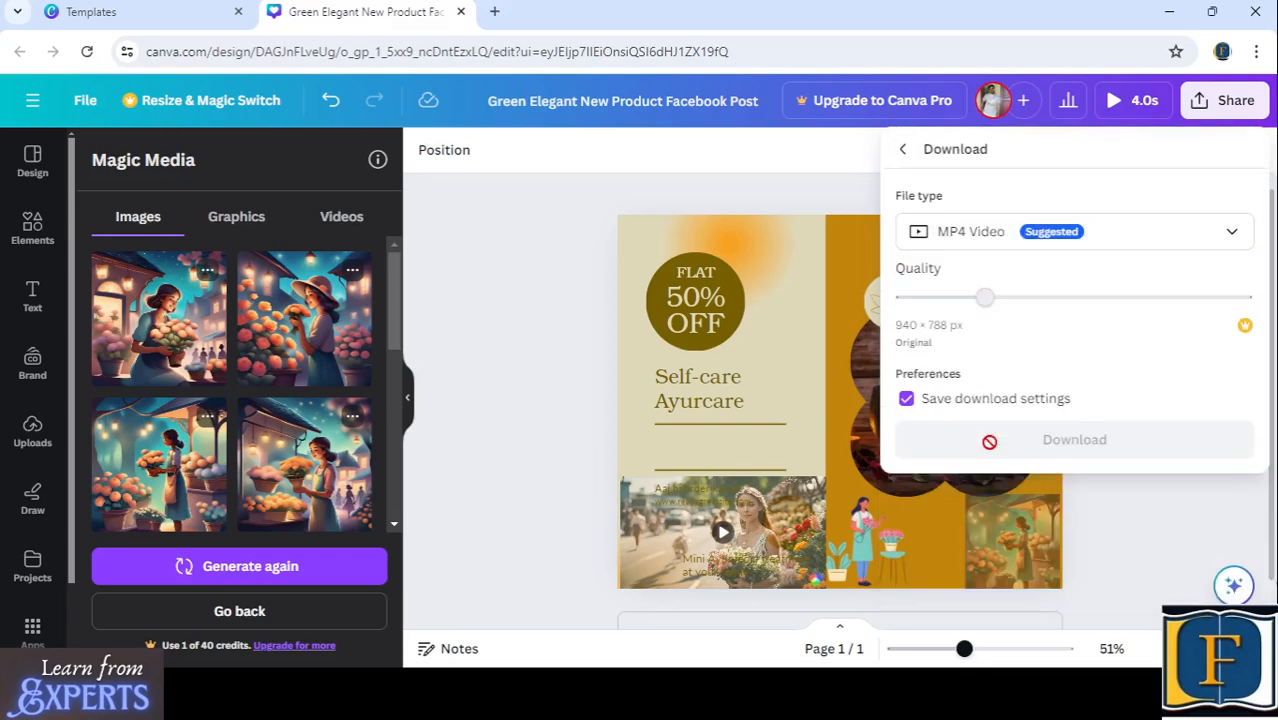
pyautogui.click(987, 240)
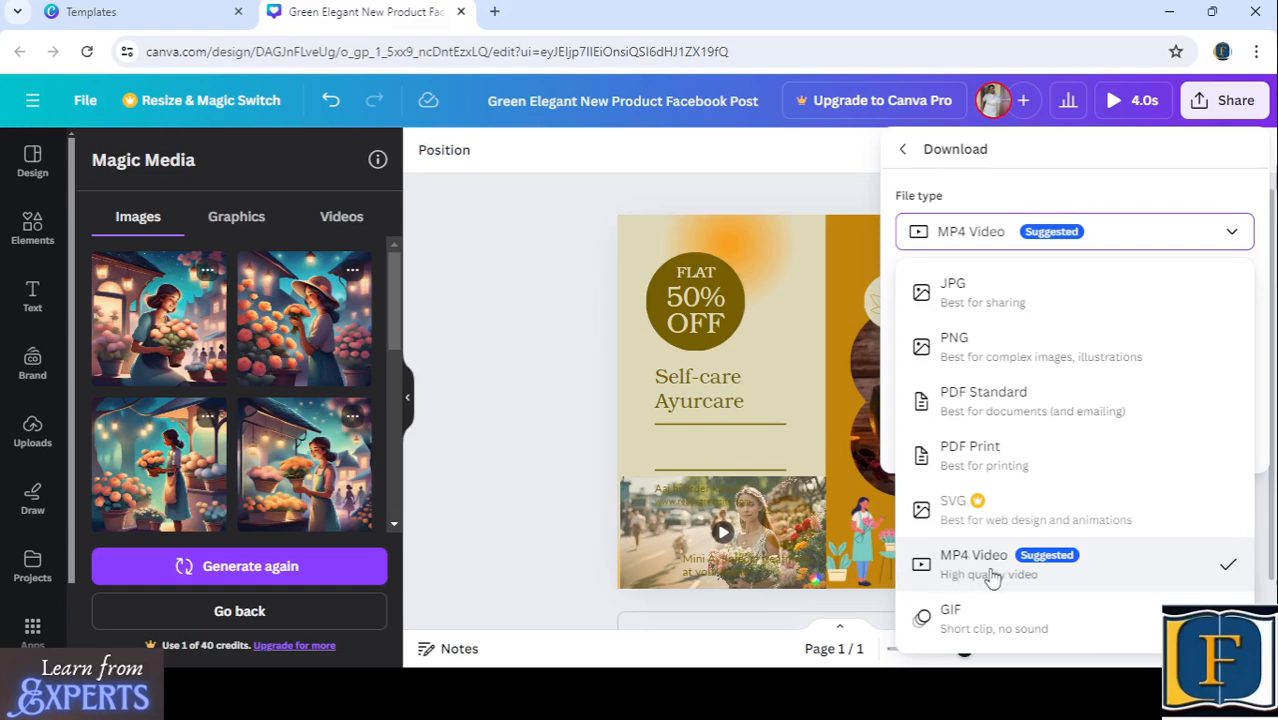
pyautogui.click(544, 348)
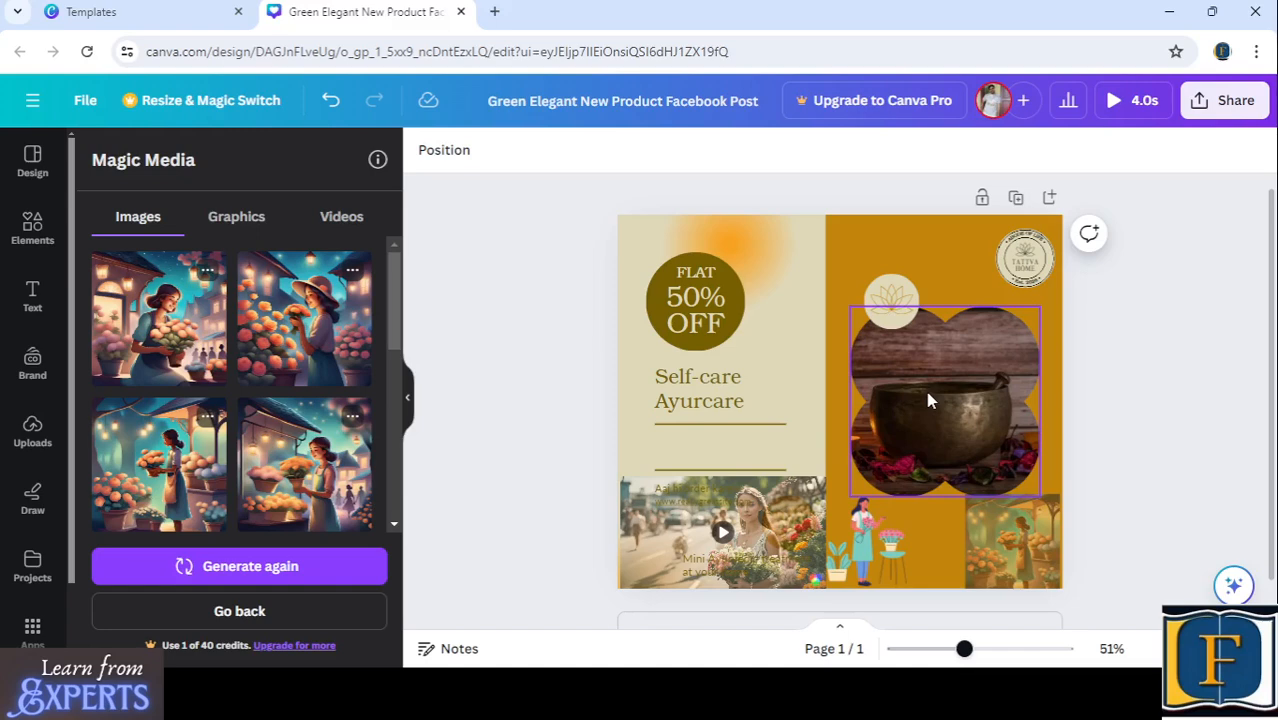
pyautogui.click(684, 382)
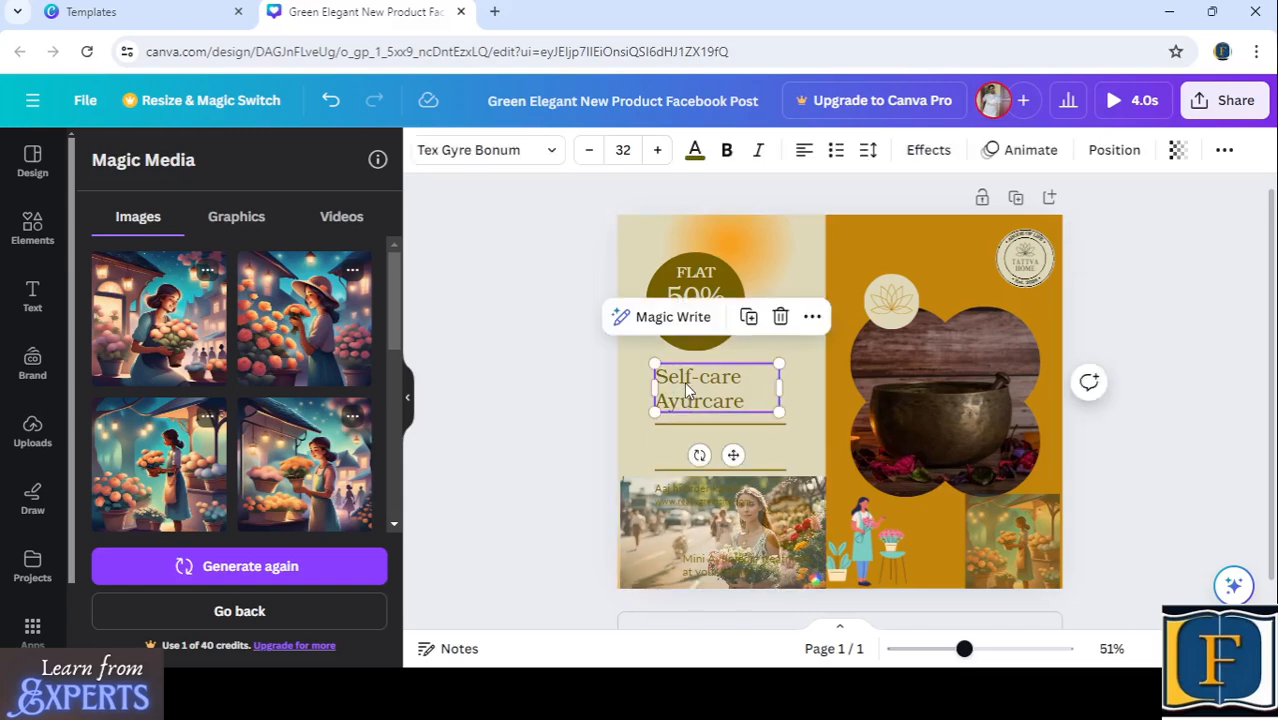
pyautogui.click(1014, 276)
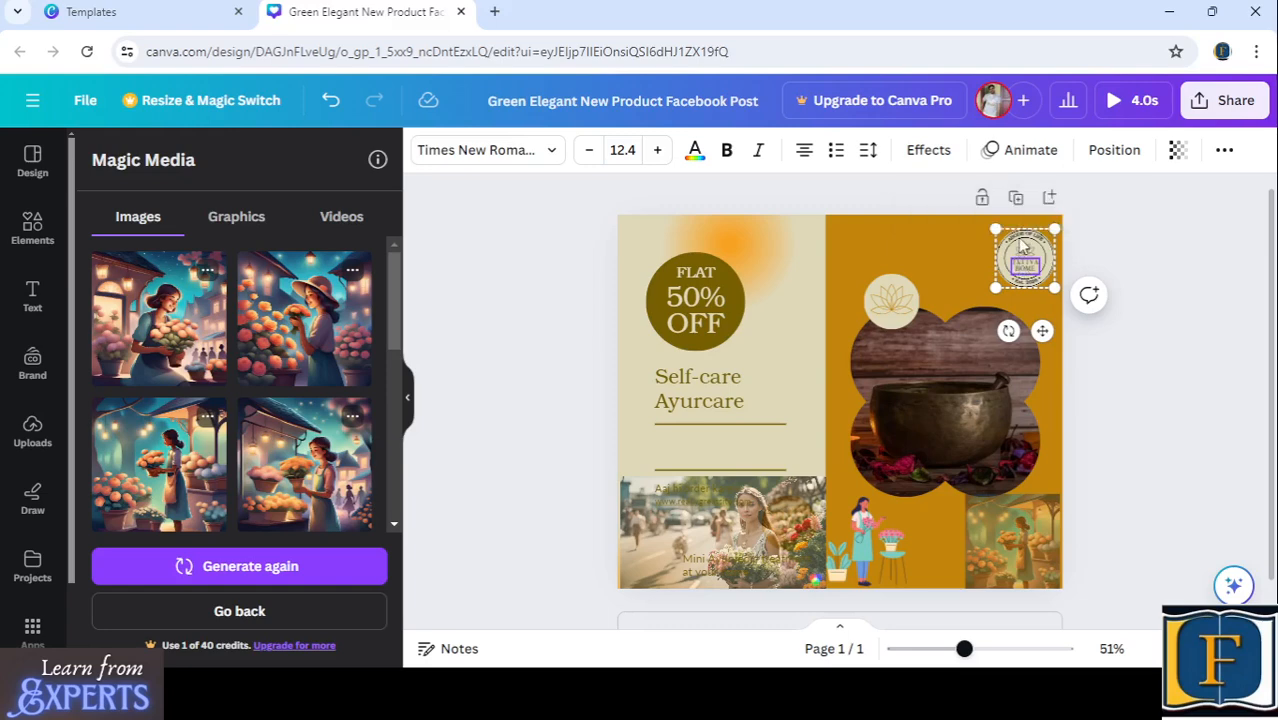
pyautogui.click(1022, 245)
pyautogui.click(533, 372)
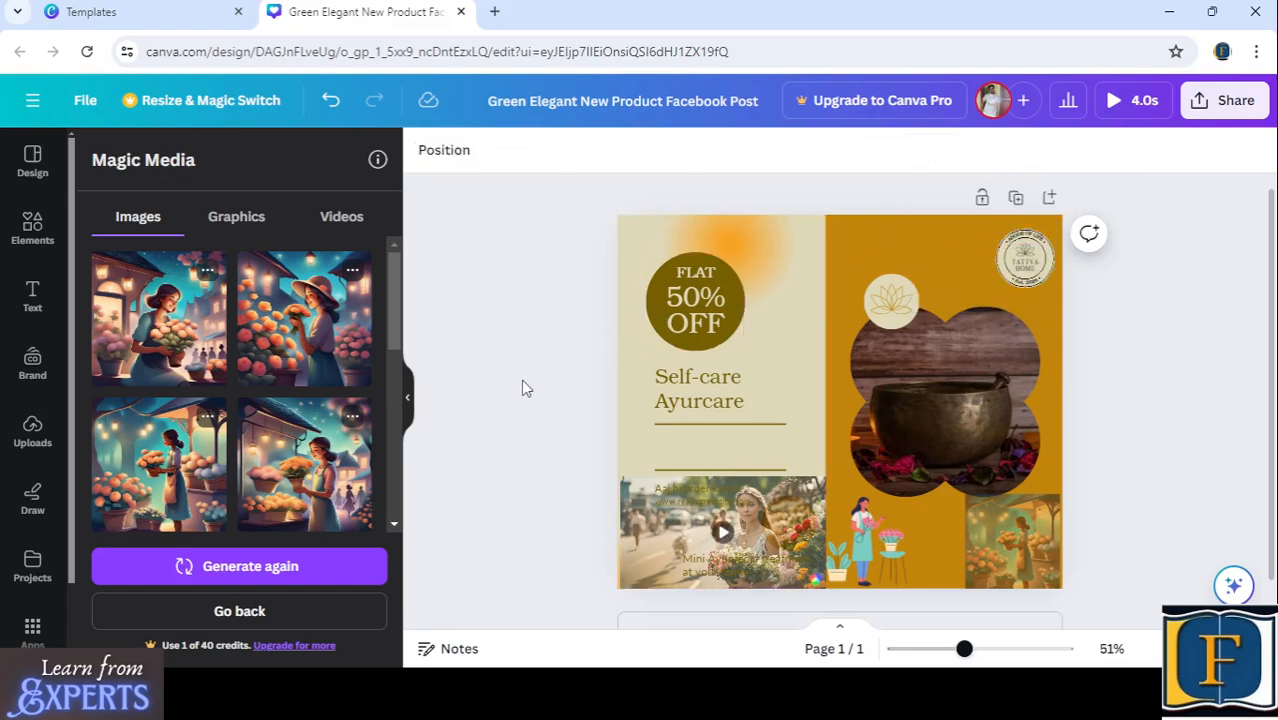
pyautogui.scroll(1, 556, 363)
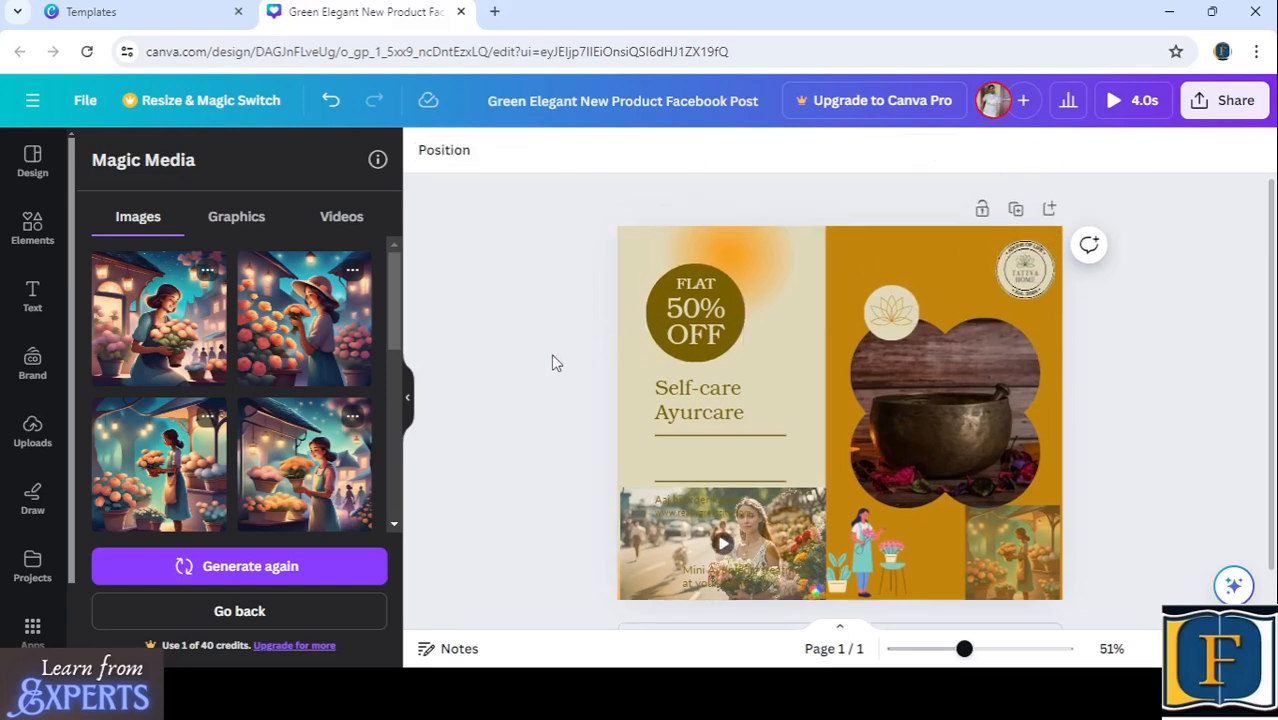
# - Add the "Indian Bridal Wear" Facebook post template to the design as pages 2 and 3 and review the pages
pyautogui.click(30, 157)
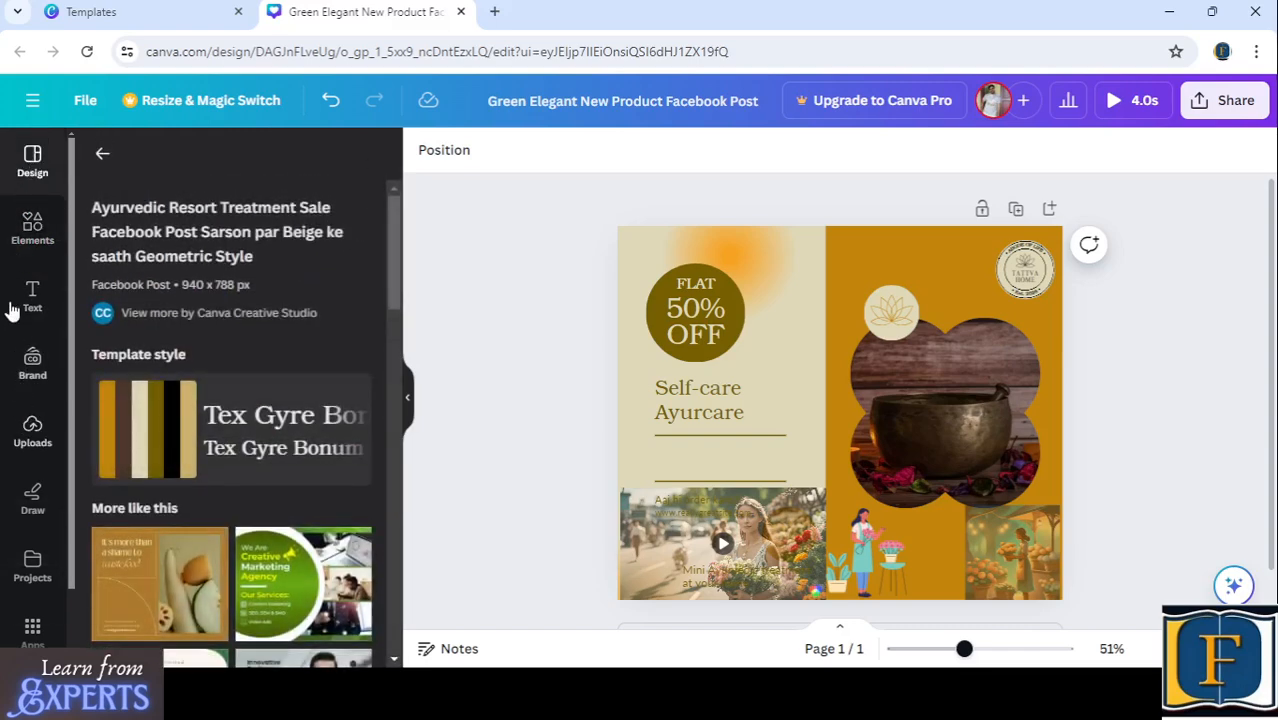
pyautogui.click(33, 226)
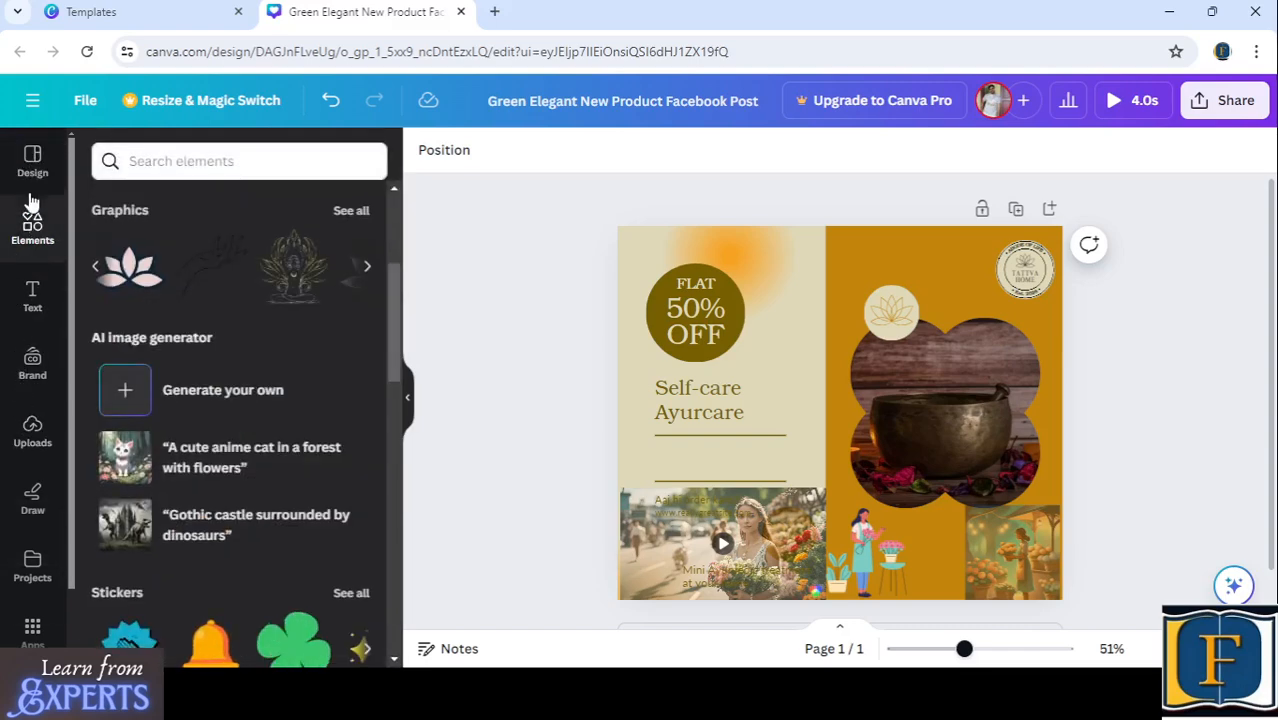
pyautogui.click(32, 157)
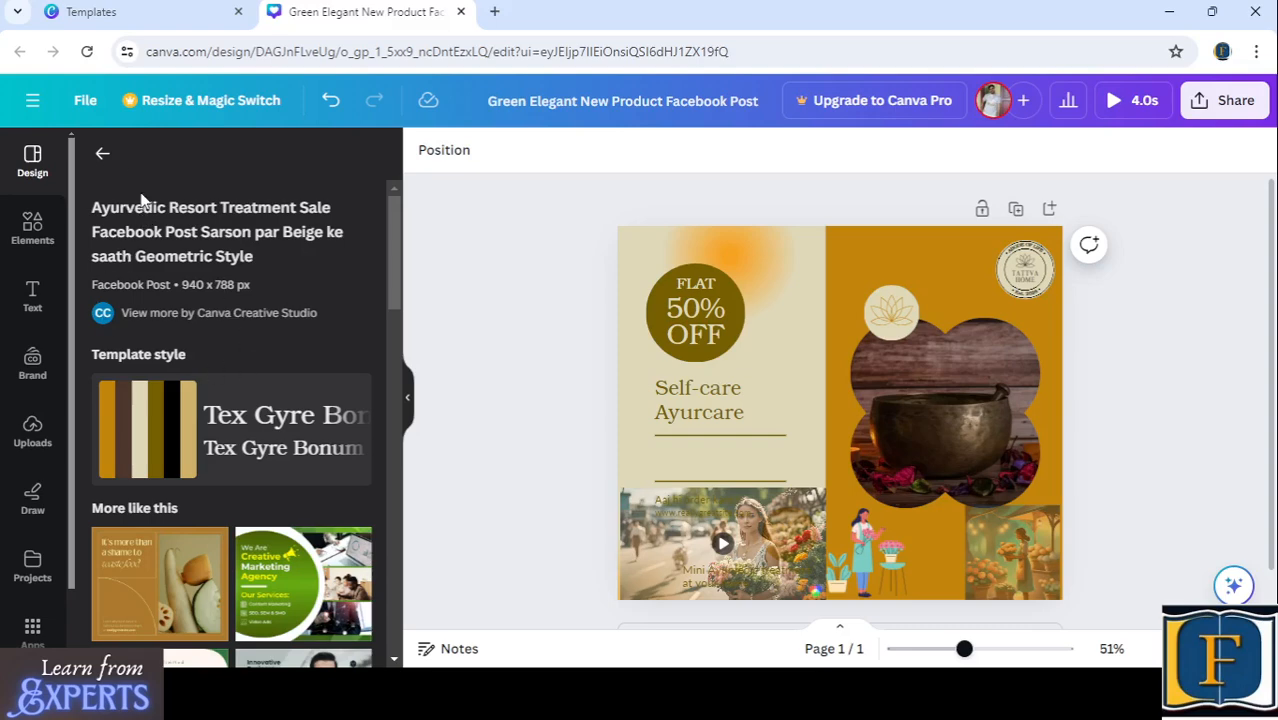
pyautogui.click(103, 154)
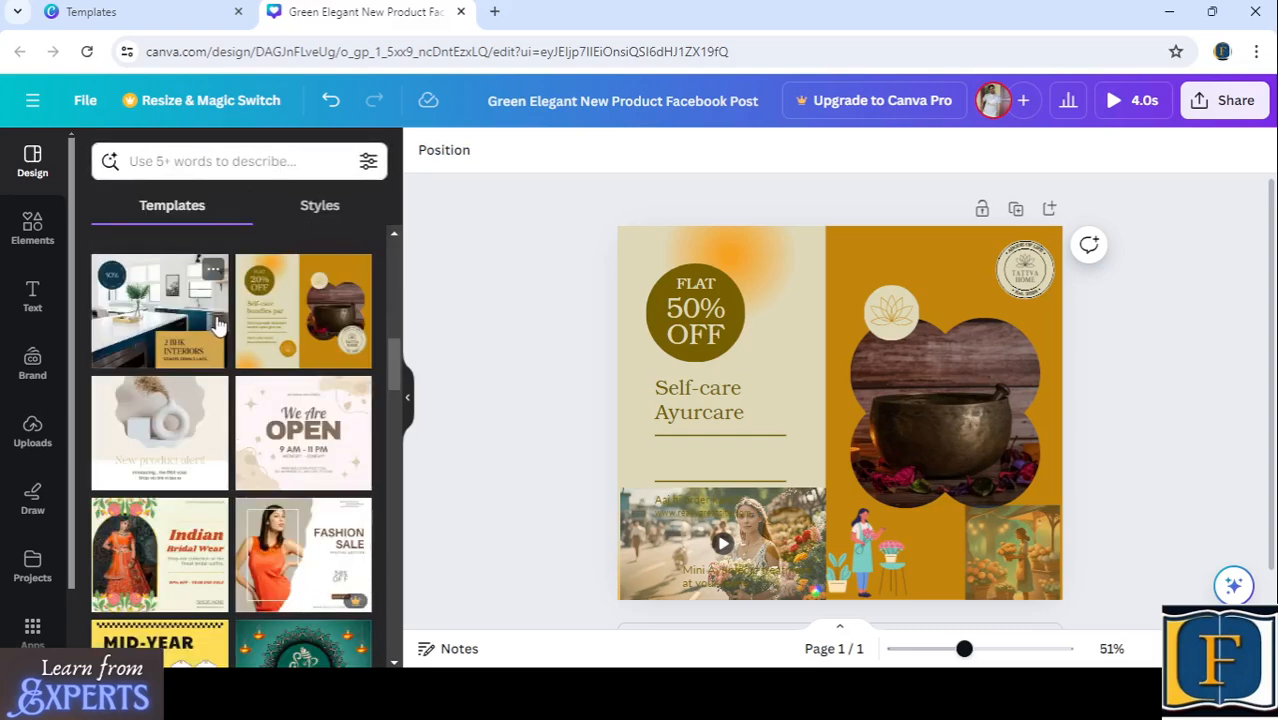
pyautogui.scroll(-1, 216, 322)
pyautogui.scroll(-1, 218, 322)
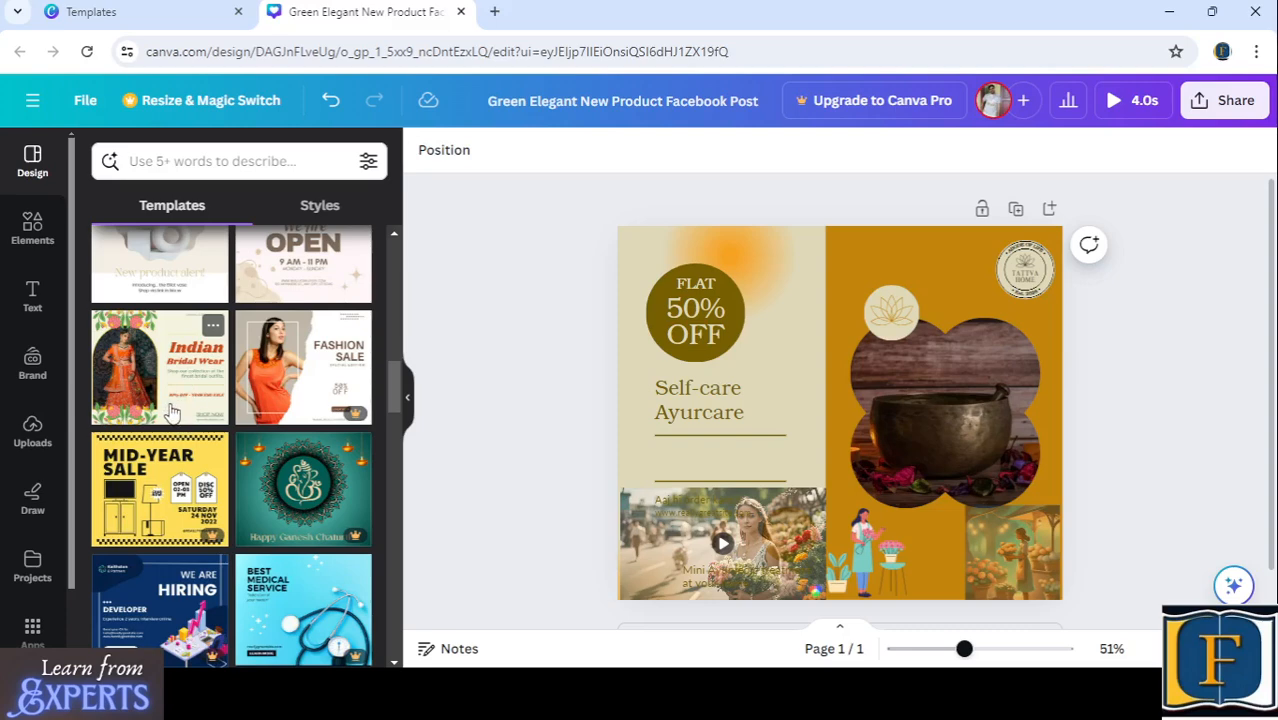
pyautogui.moveTo(170, 412); pyautogui.dragTo(702, 394)
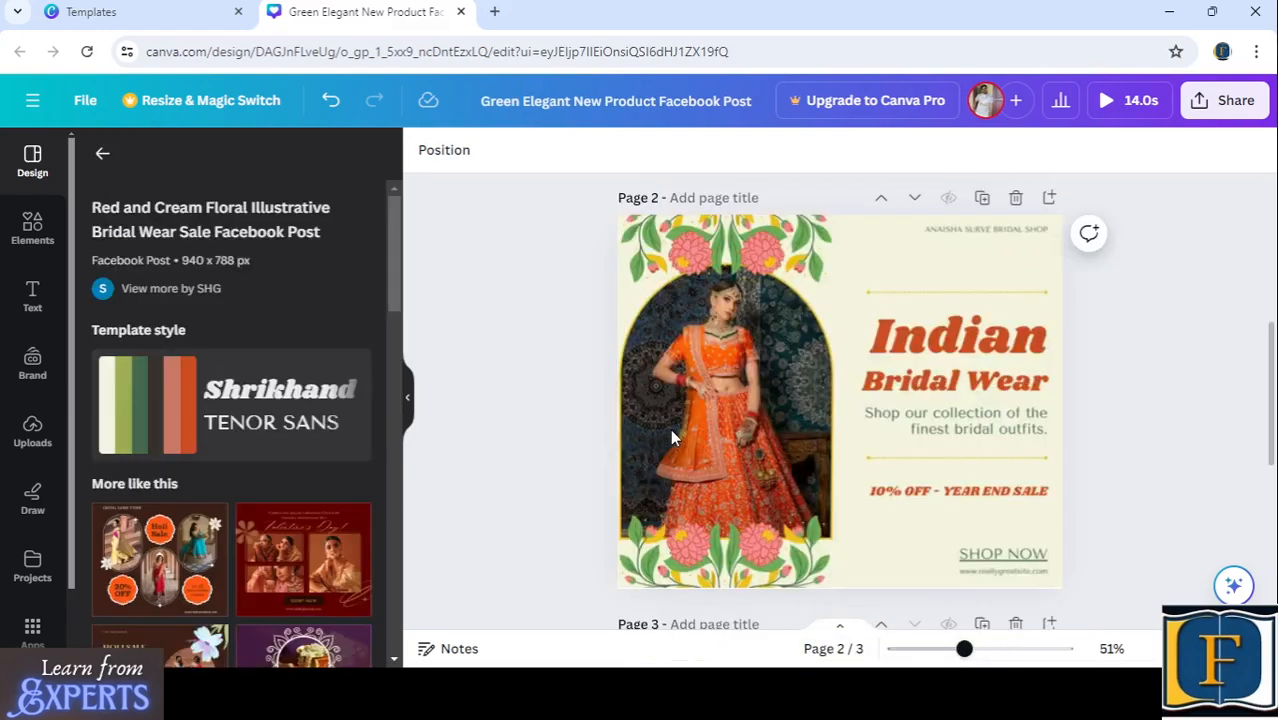
pyautogui.scroll(-5, 671, 430)
pyautogui.scroll(7, 671, 430)
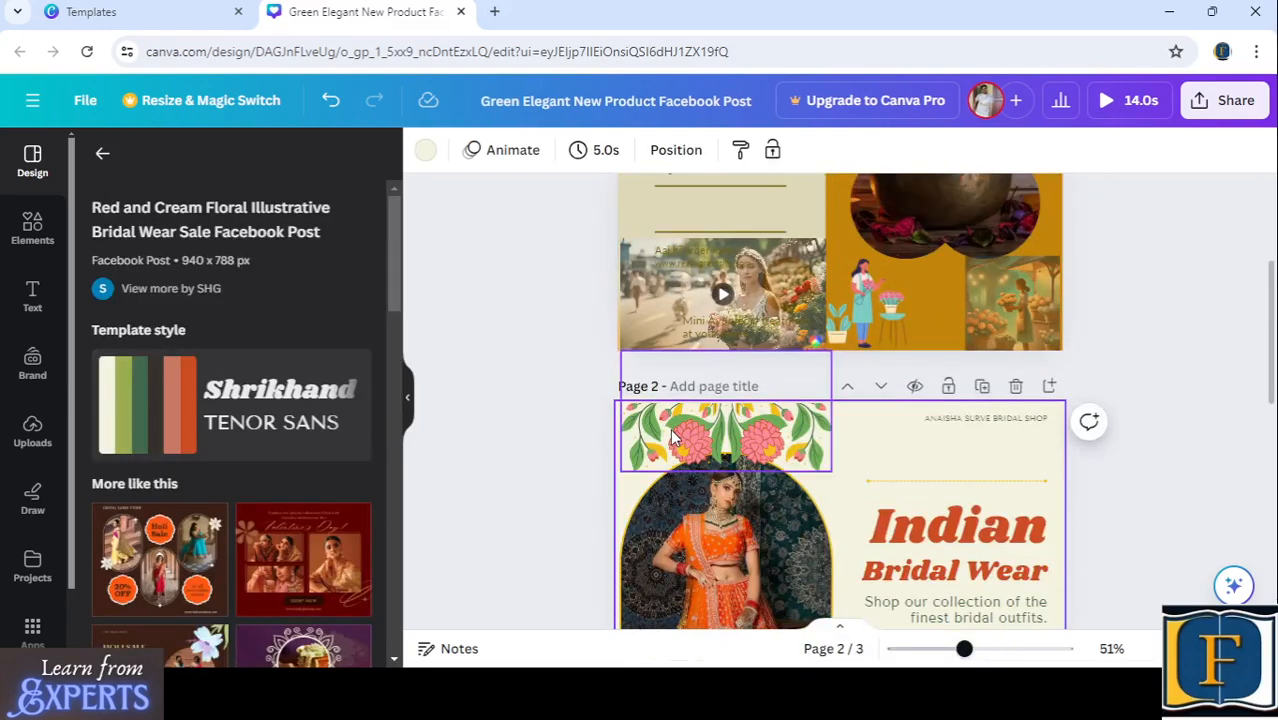
pyautogui.scroll(3, 670, 436)
pyautogui.scroll(-7, 670, 436)
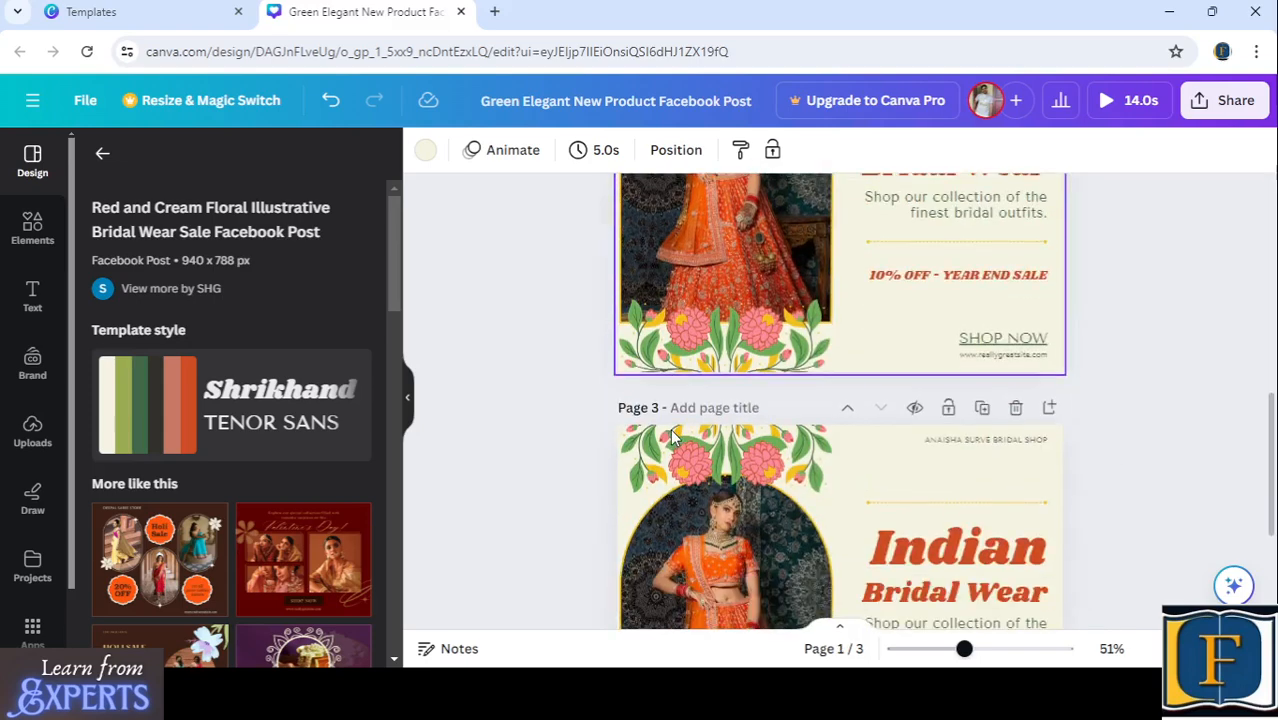
pyautogui.scroll(2, 770, 380)
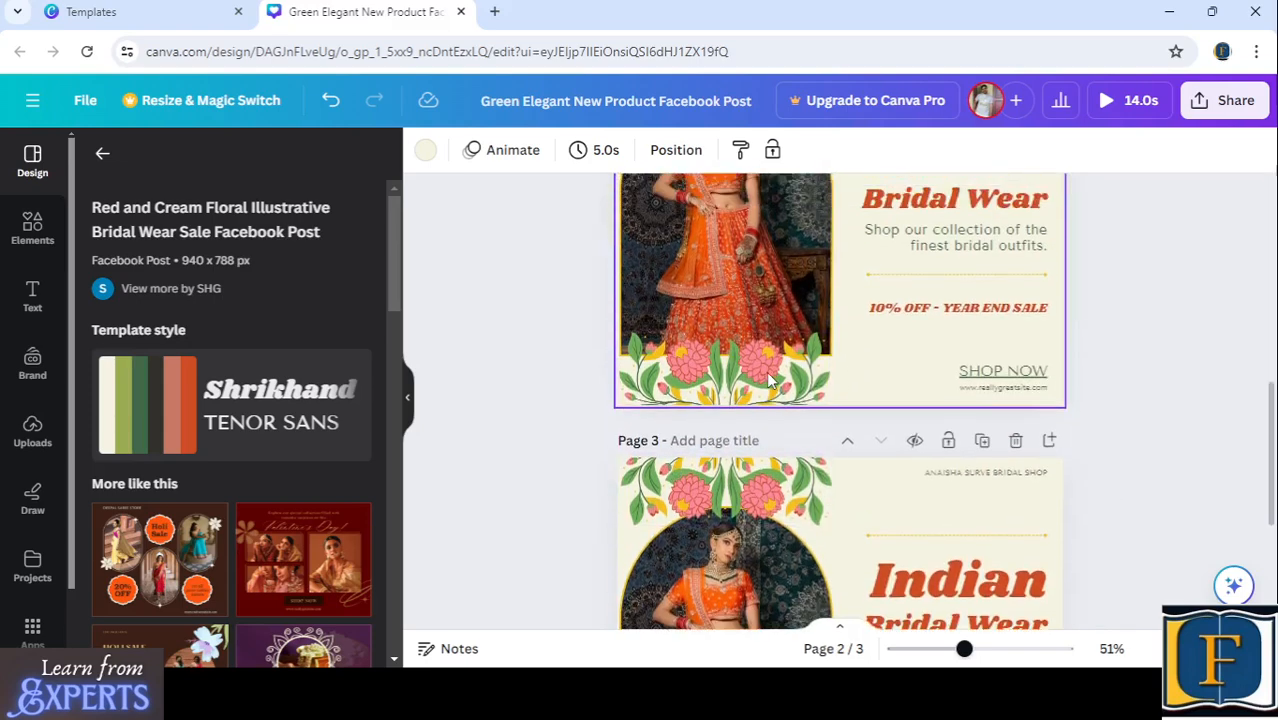